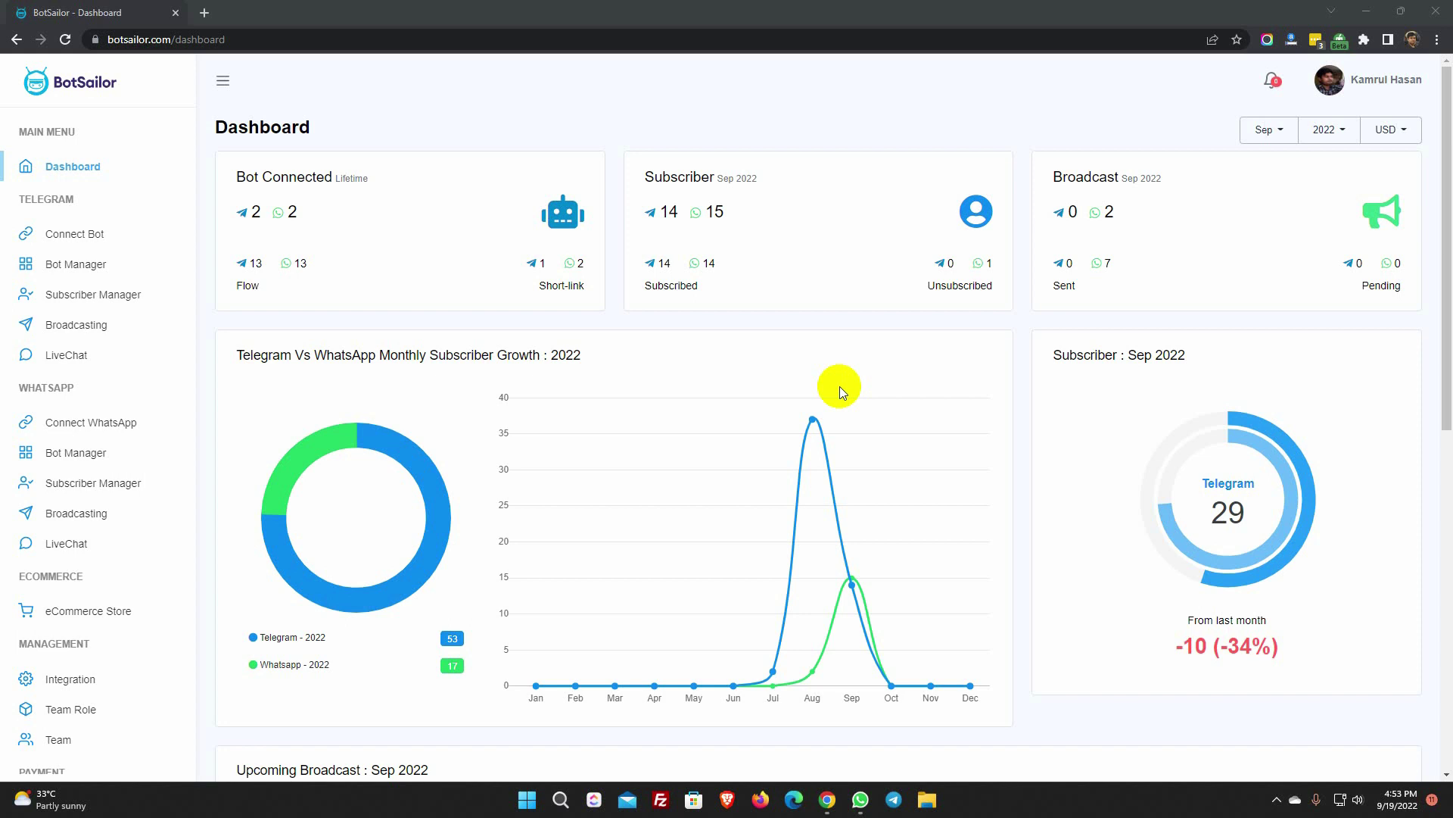
- Create a new WhatsApp broadcast campaign using the Chatbotzzz Support account
drag(21, 385, 89, 395)
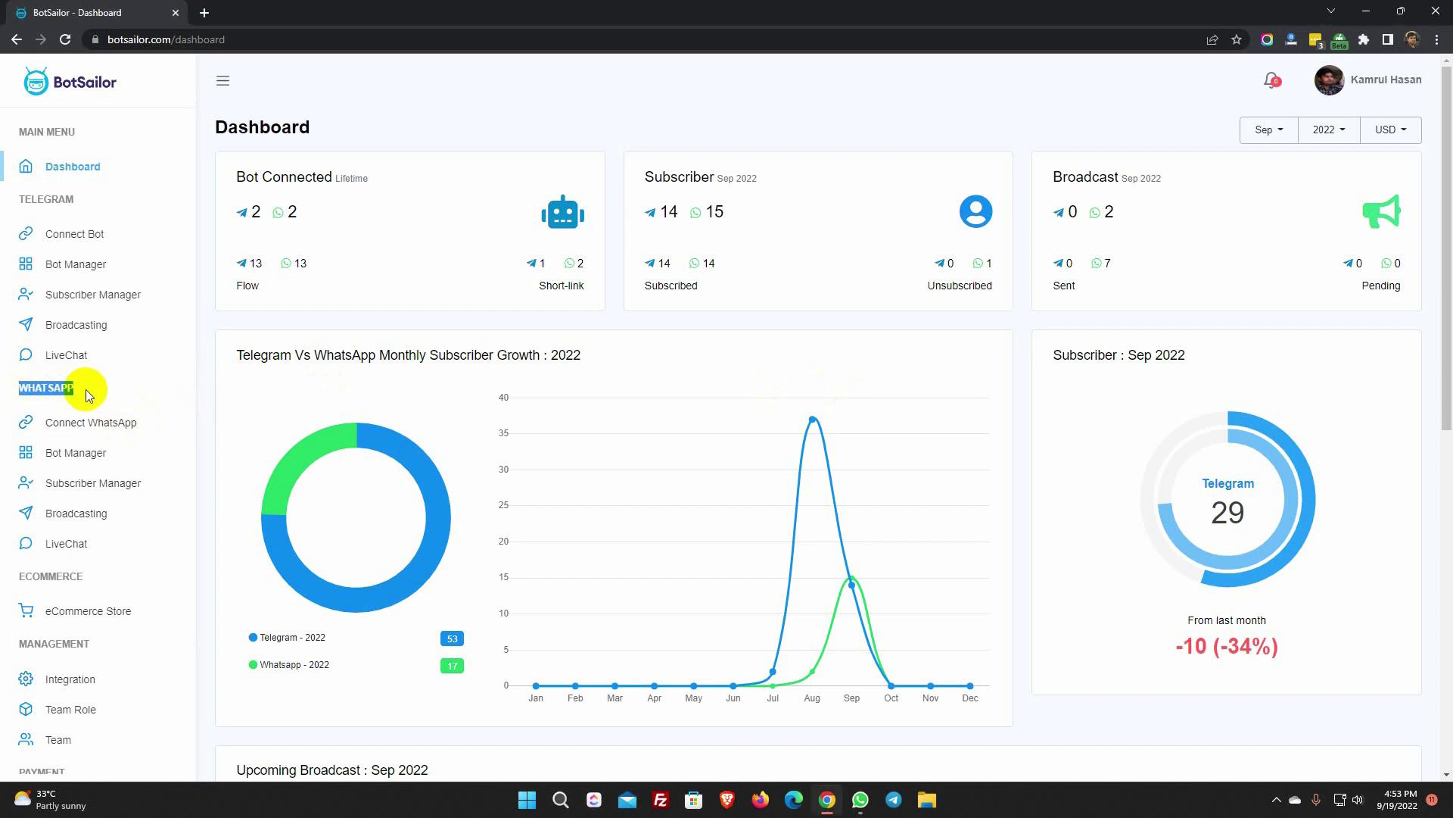
click(71, 521)
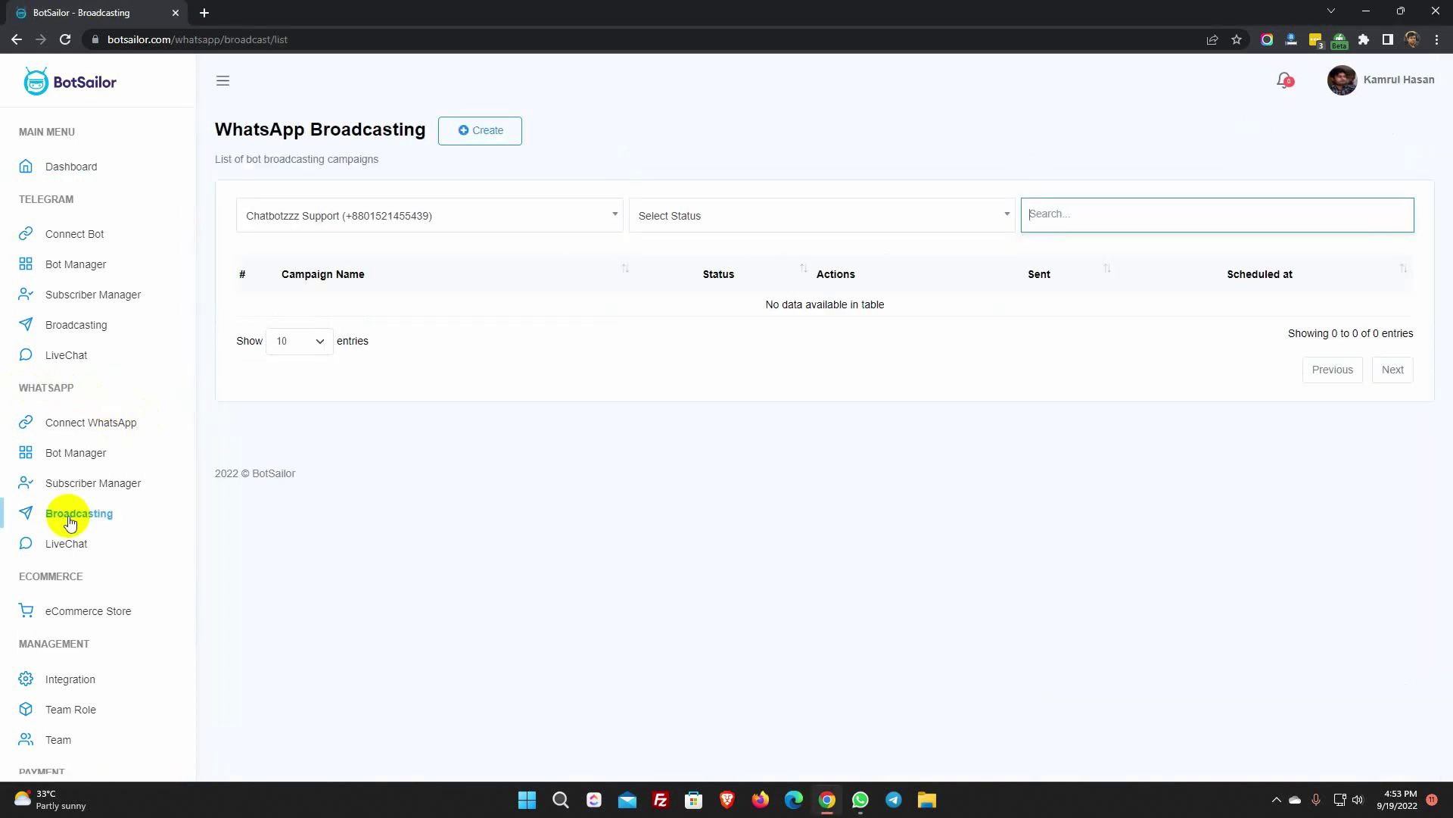
click(450, 217)
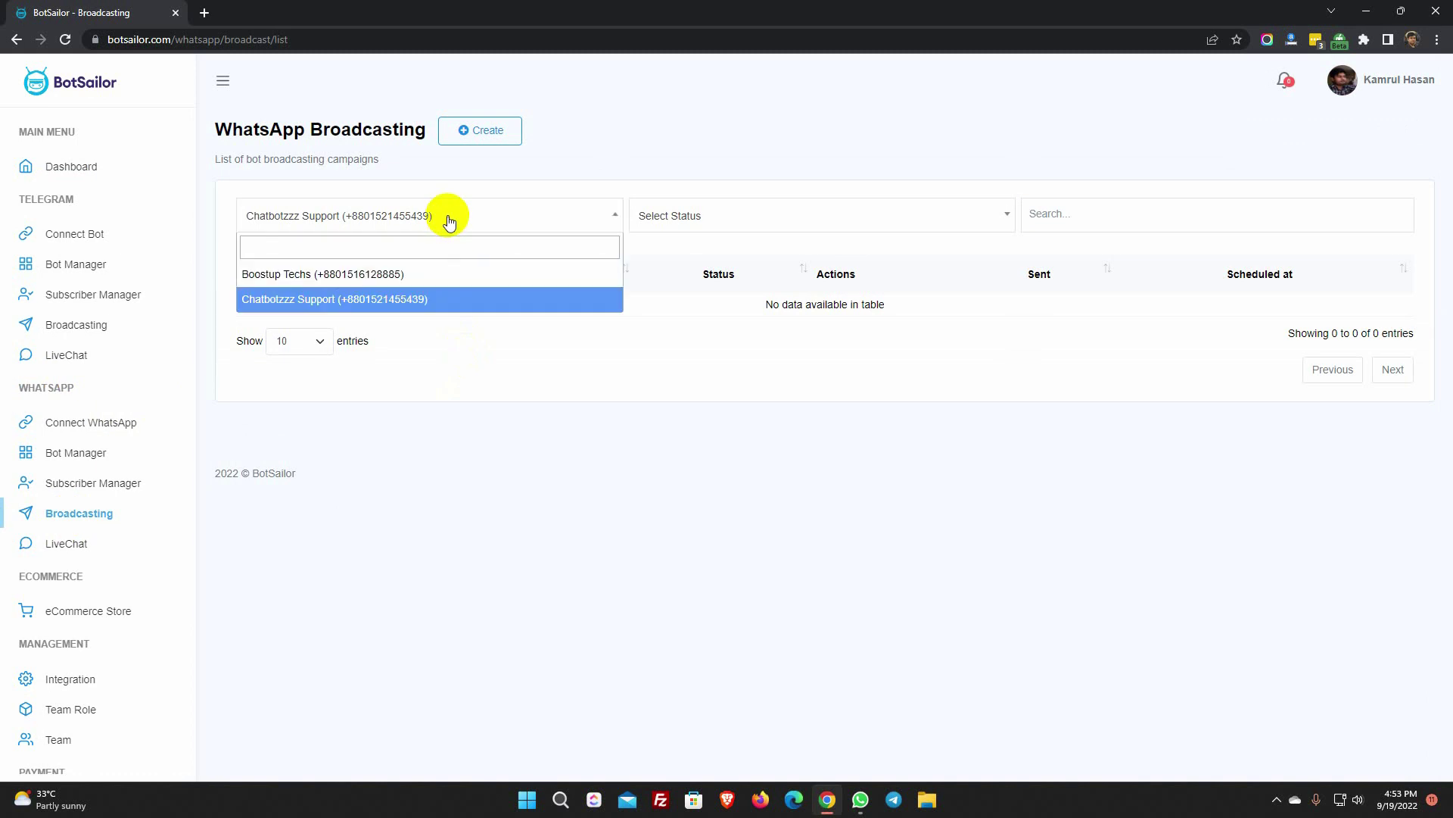
click(392, 301)
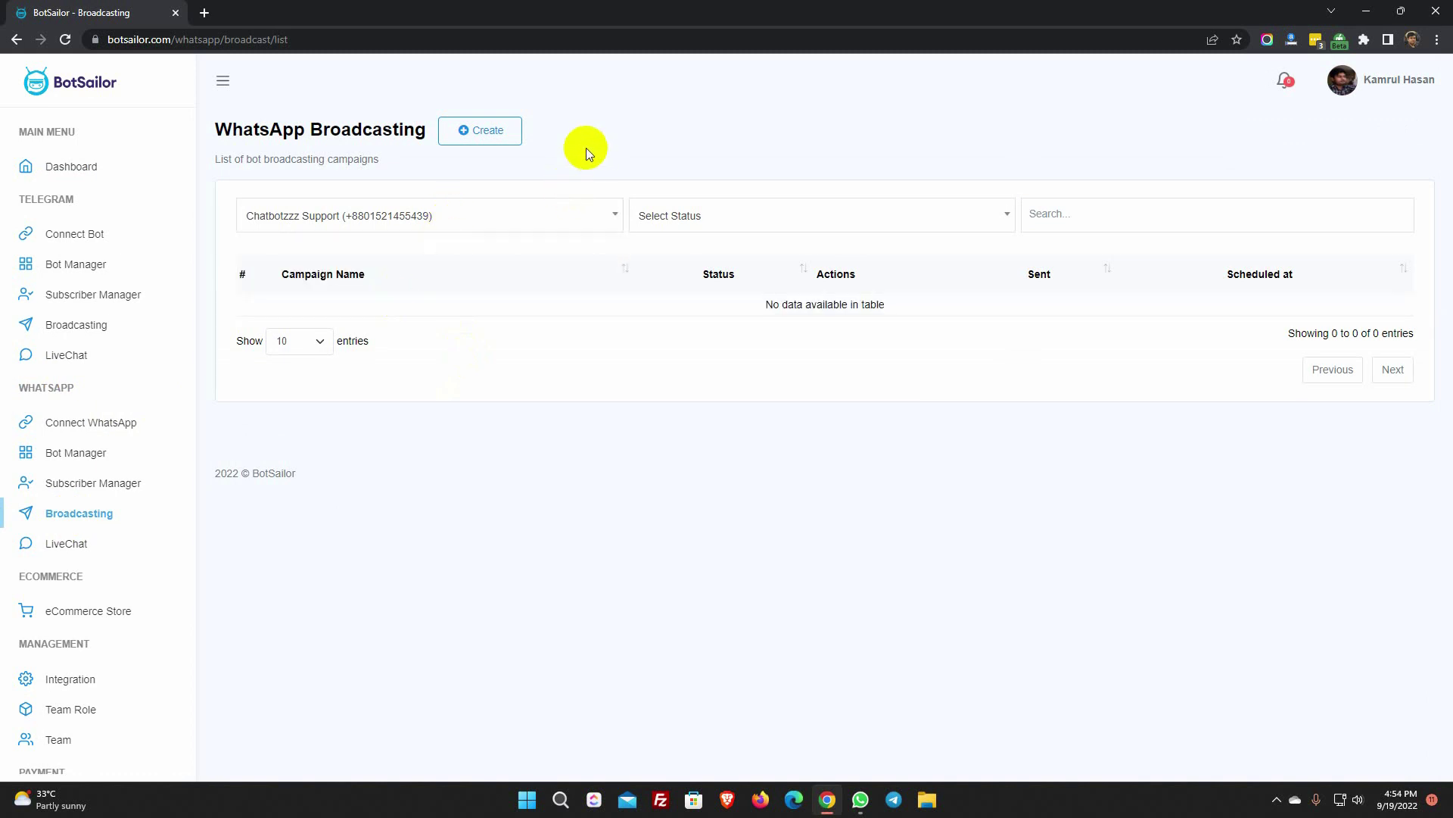
click(493, 132)
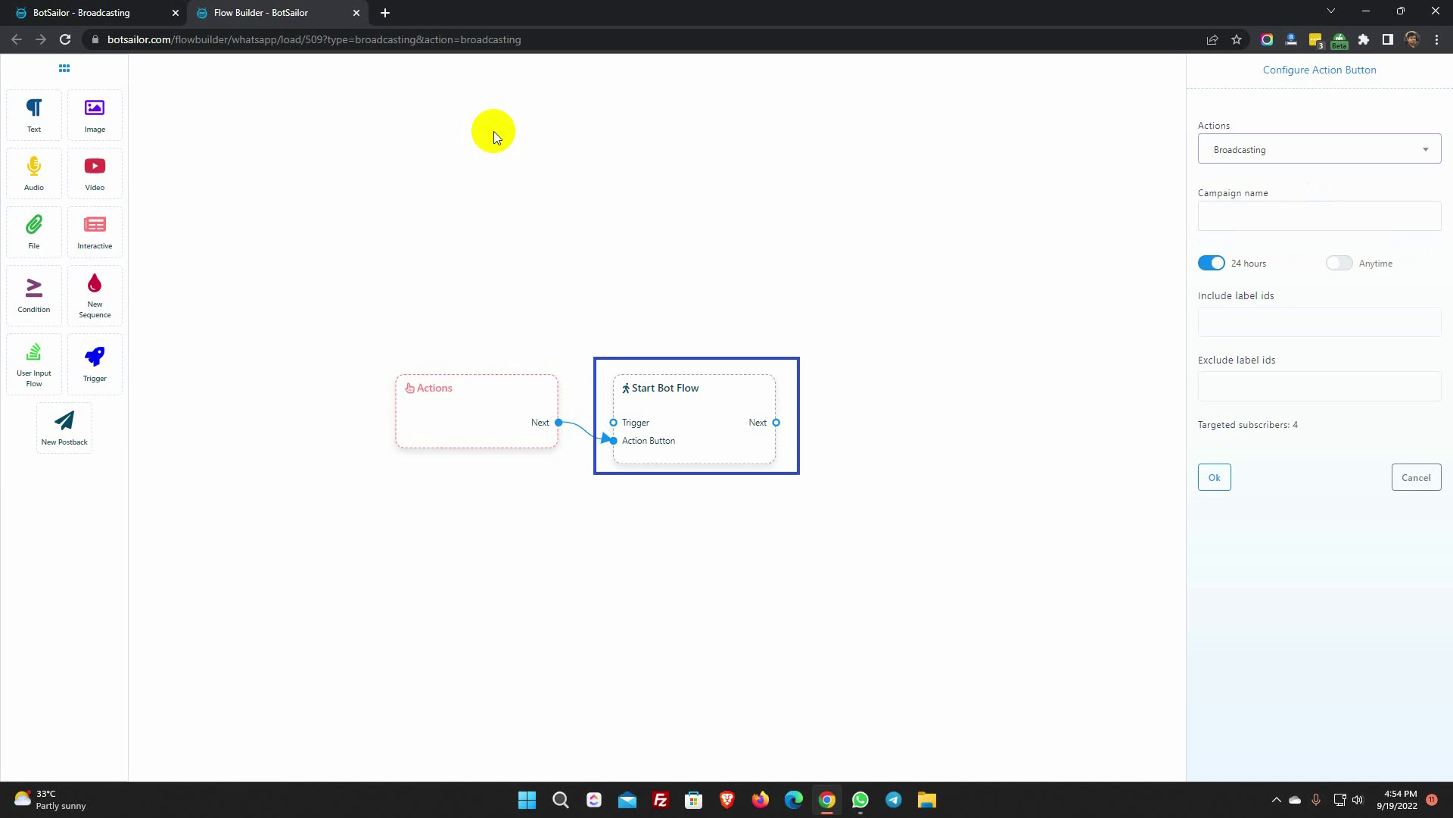
- Name the broadcast campaign 'New Arrivals' and keep it limited to the 24-hour window
click(1218, 125)
drag(1217, 125, 1231, 125)
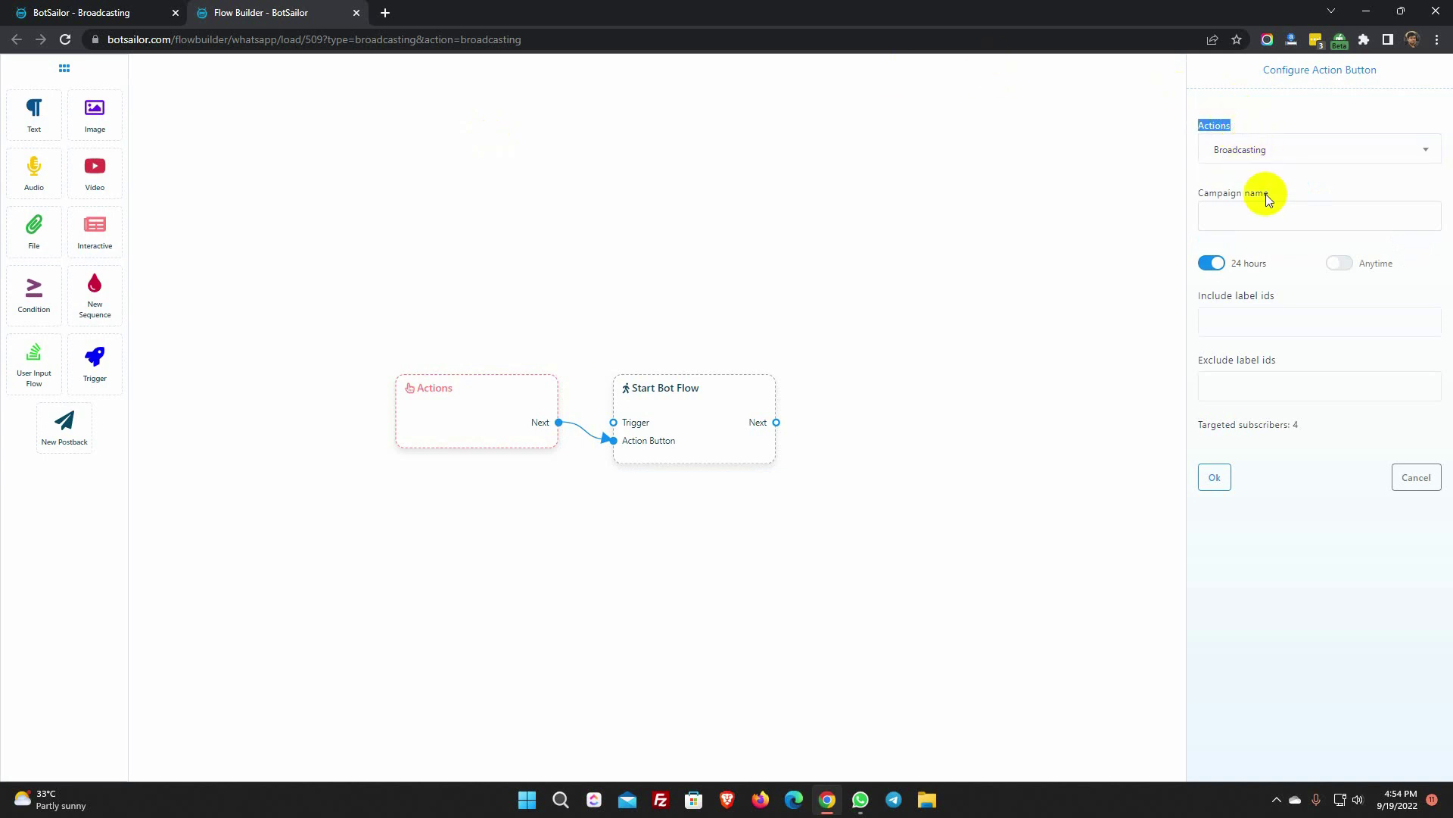
click(1258, 215)
text(New Arrivals)
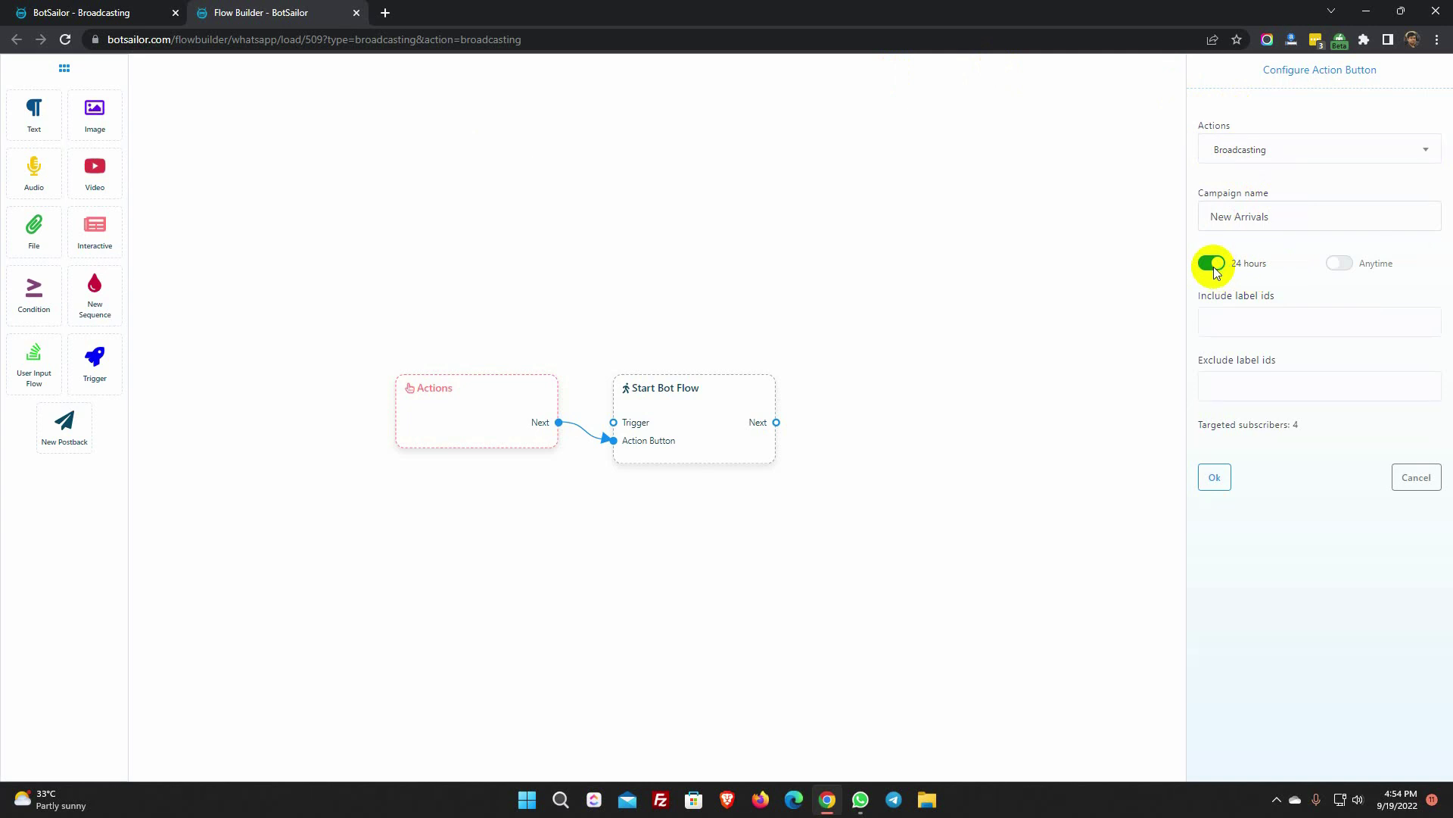
click(1339, 263)
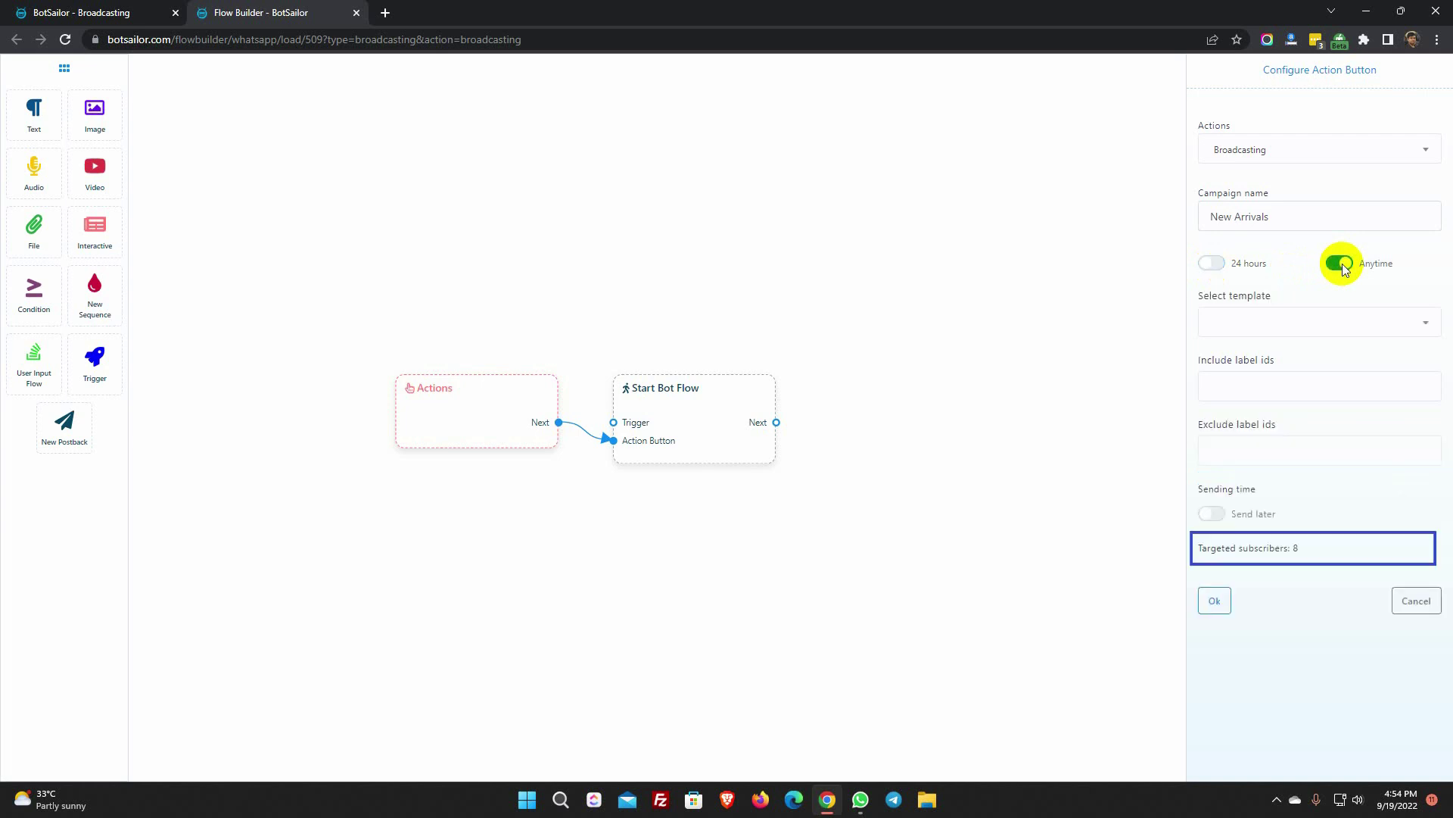
drag(1194, 297, 1276, 300)
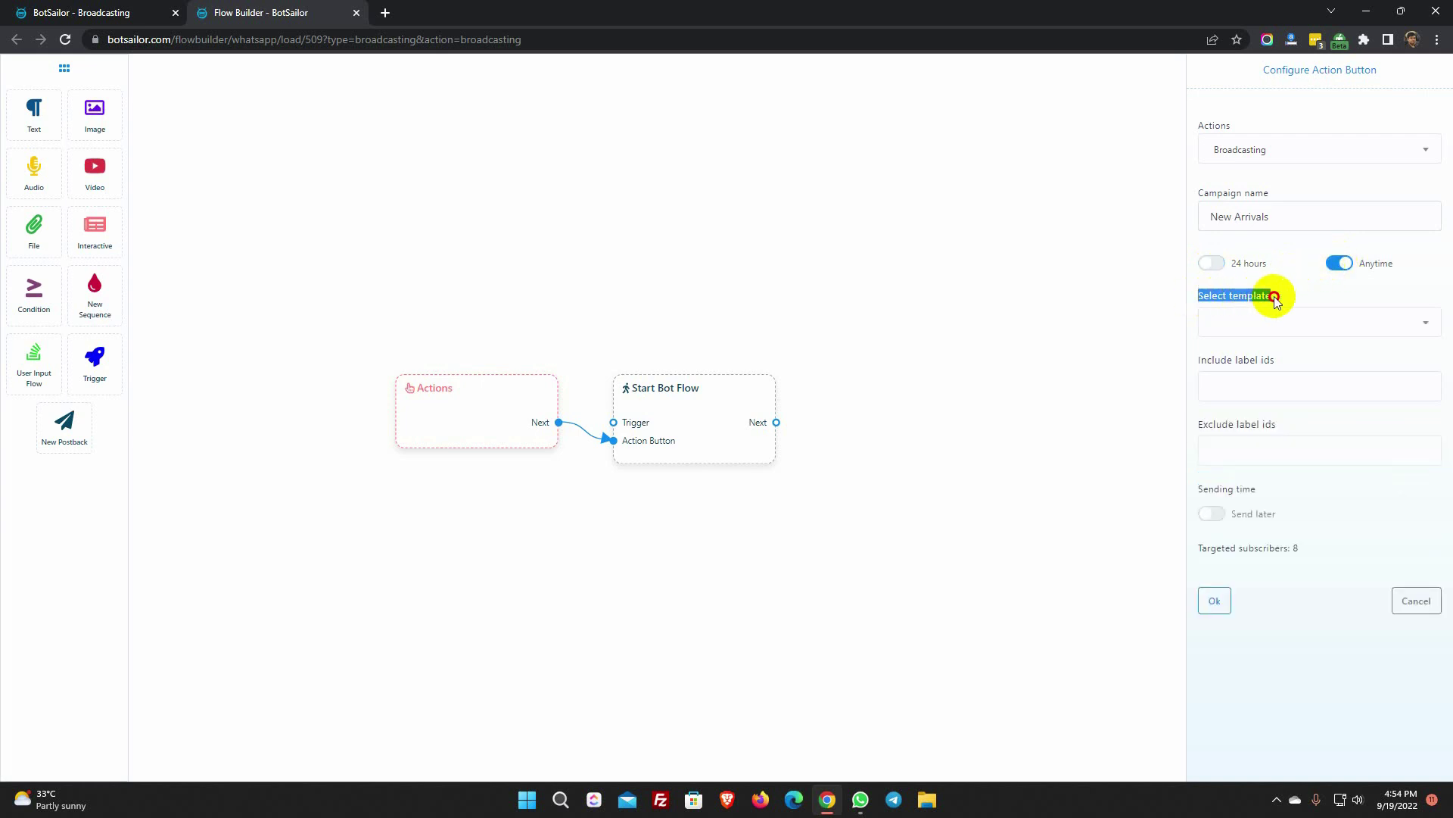
click(1323, 297)
click(1317, 326)
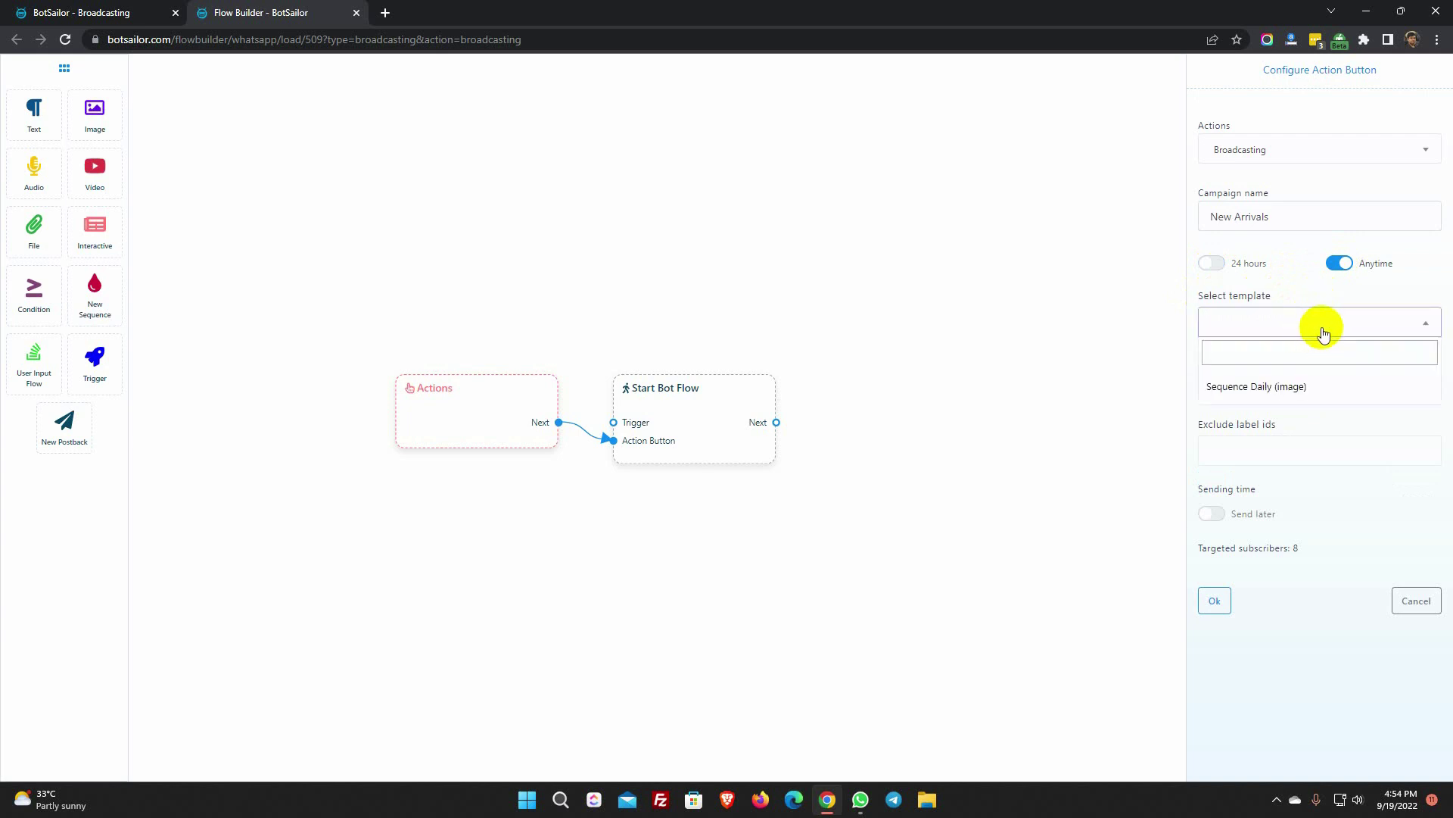
click(1314, 295)
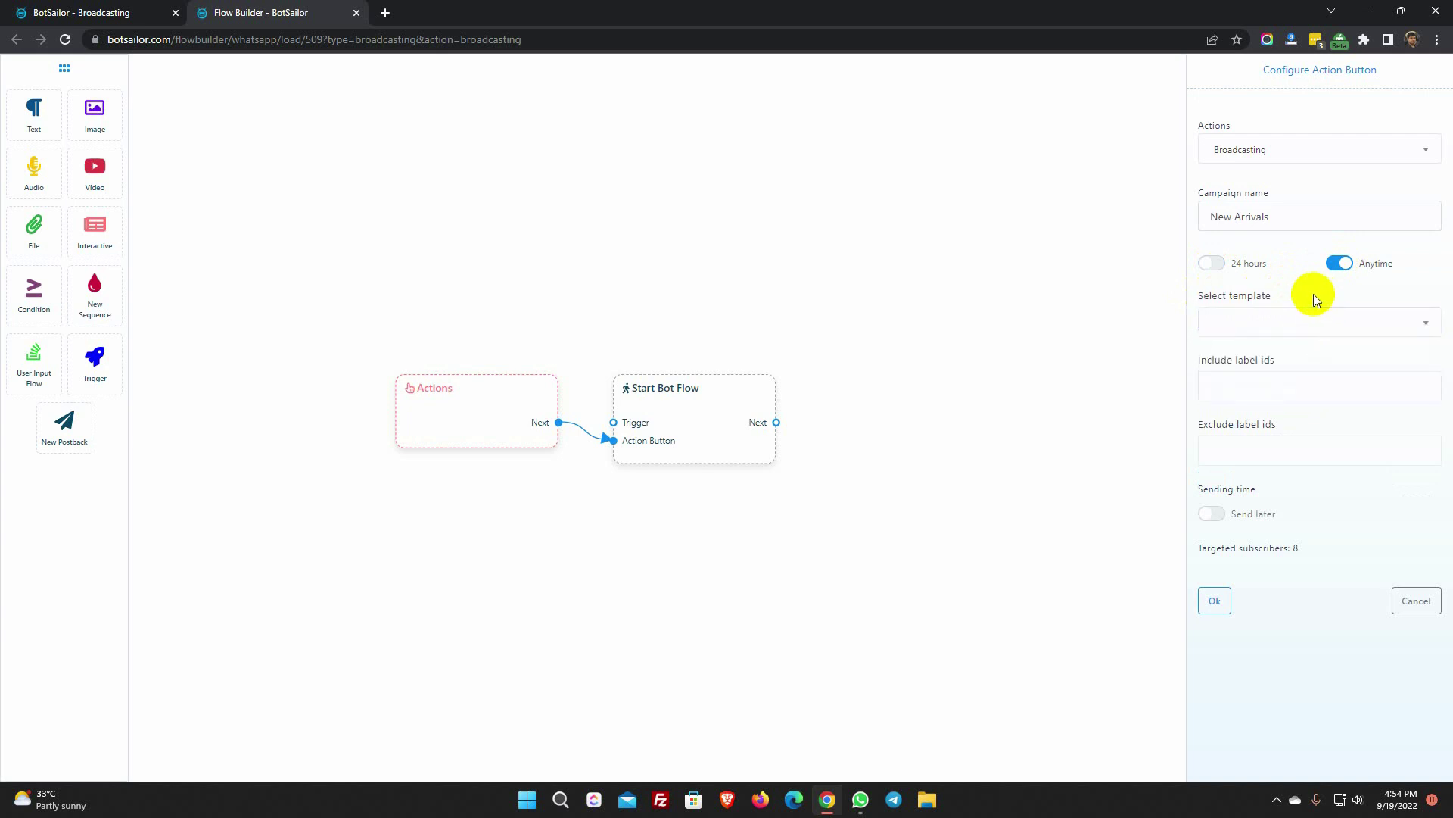
click(1213, 264)
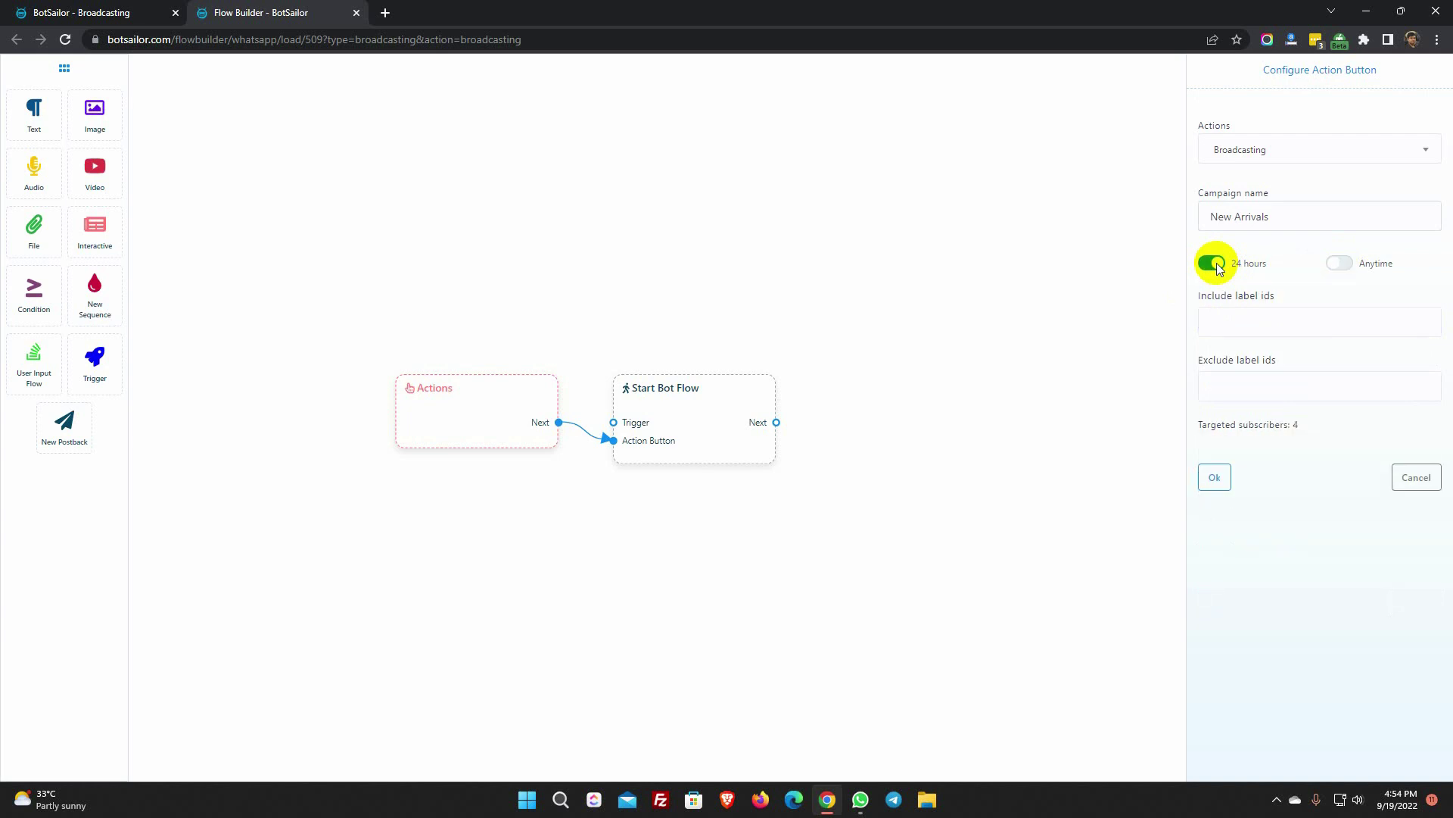
- Exclude subscribers labelled Purchased and confirm the broadcast, targeting 3 subscribers
drag(1206, 437, 1318, 430)
click(1297, 441)
drag(1194, 297, 1297, 302)
drag(1195, 359, 1305, 366)
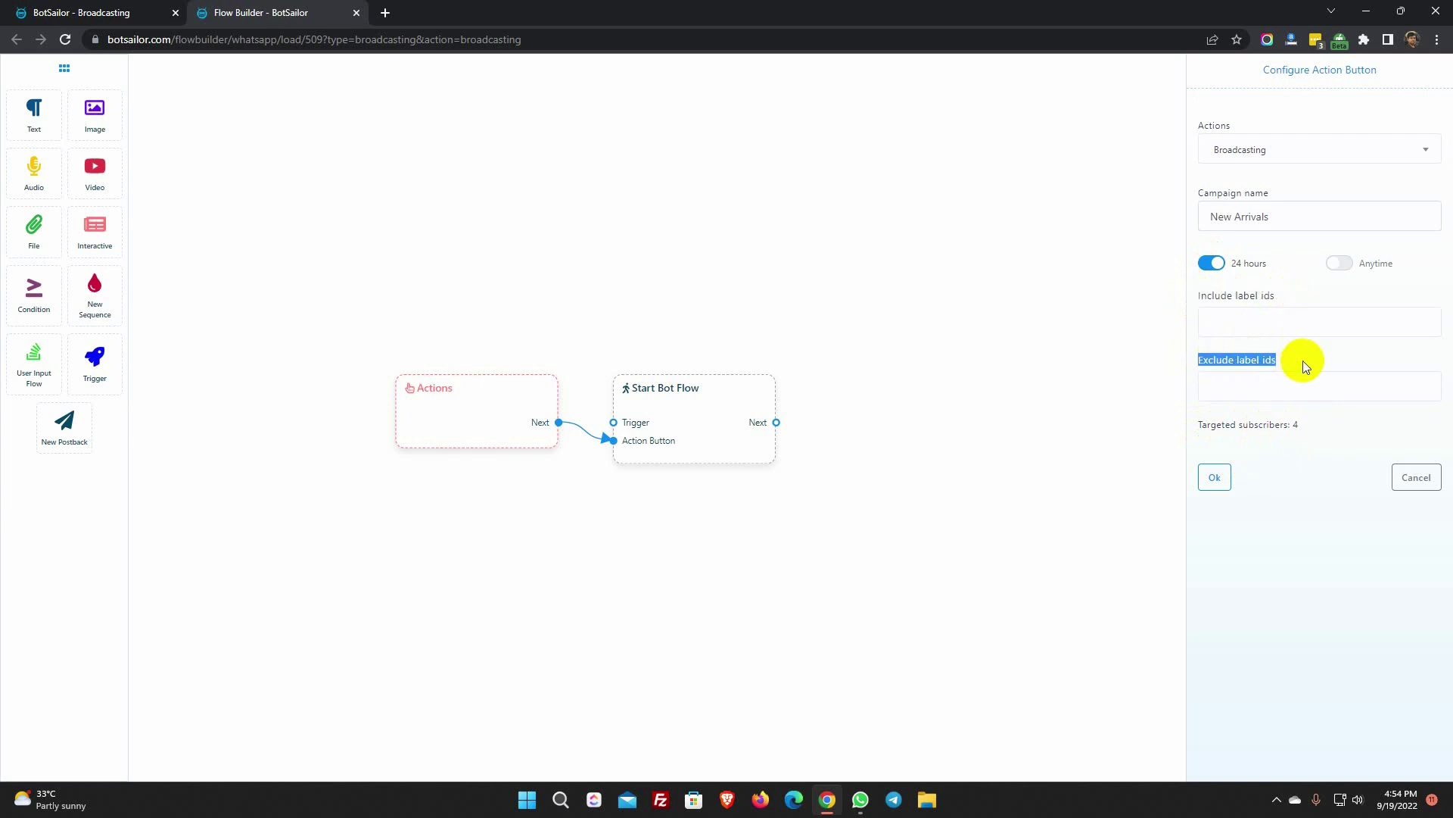
click(1304, 365)
click(1227, 390)
click(1228, 421)
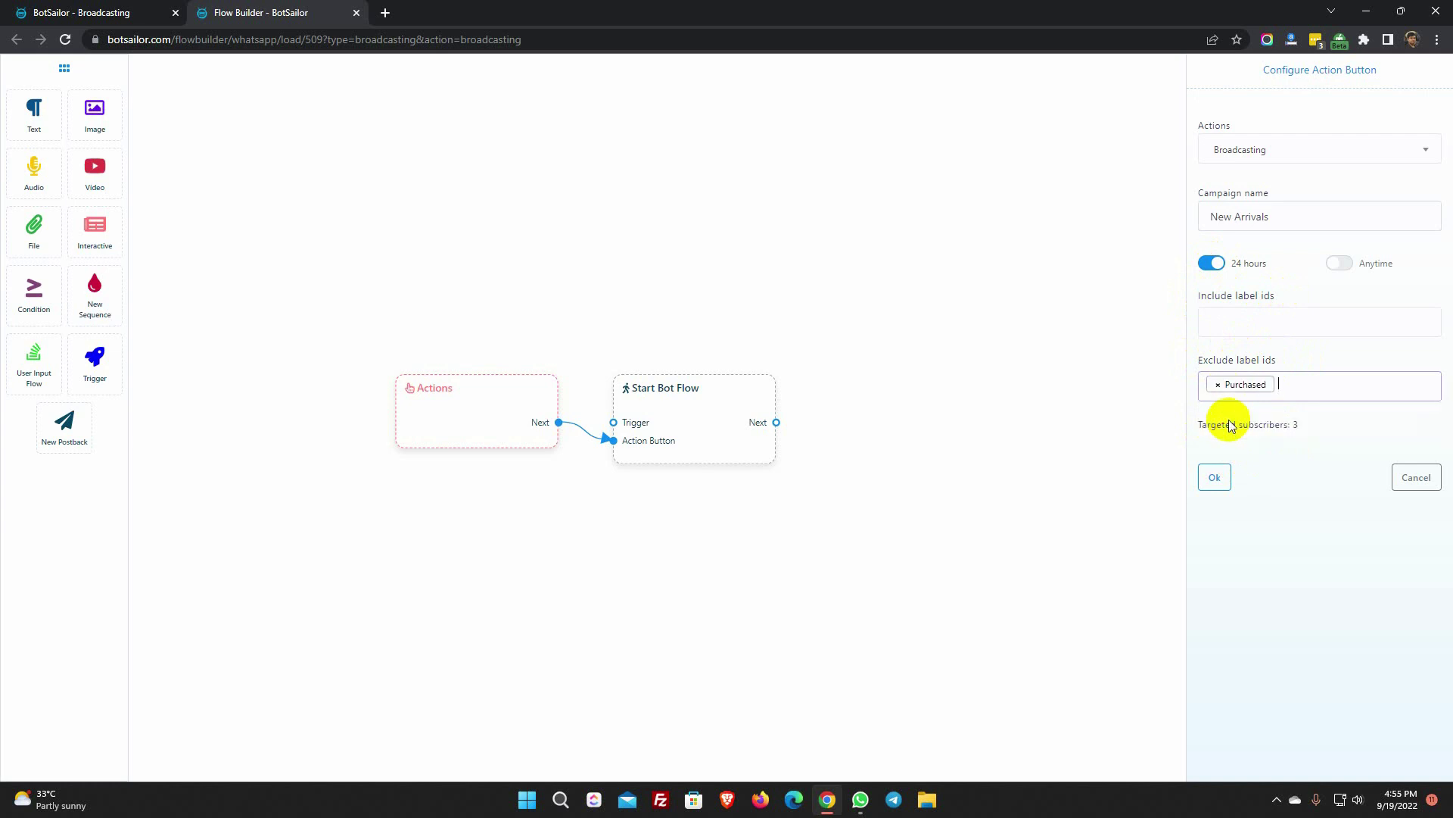
double_click(1292, 425)
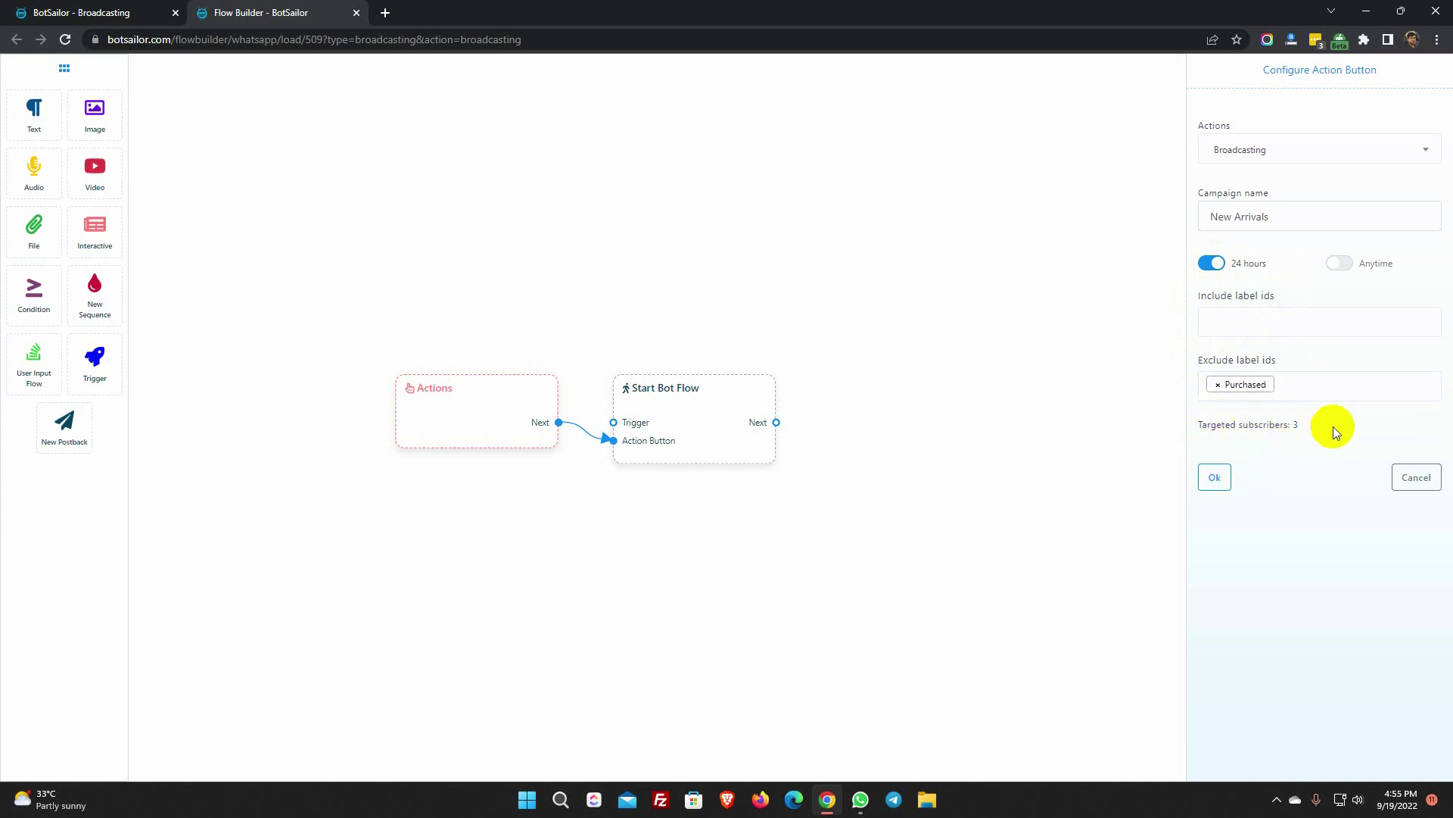
click(1215, 482)
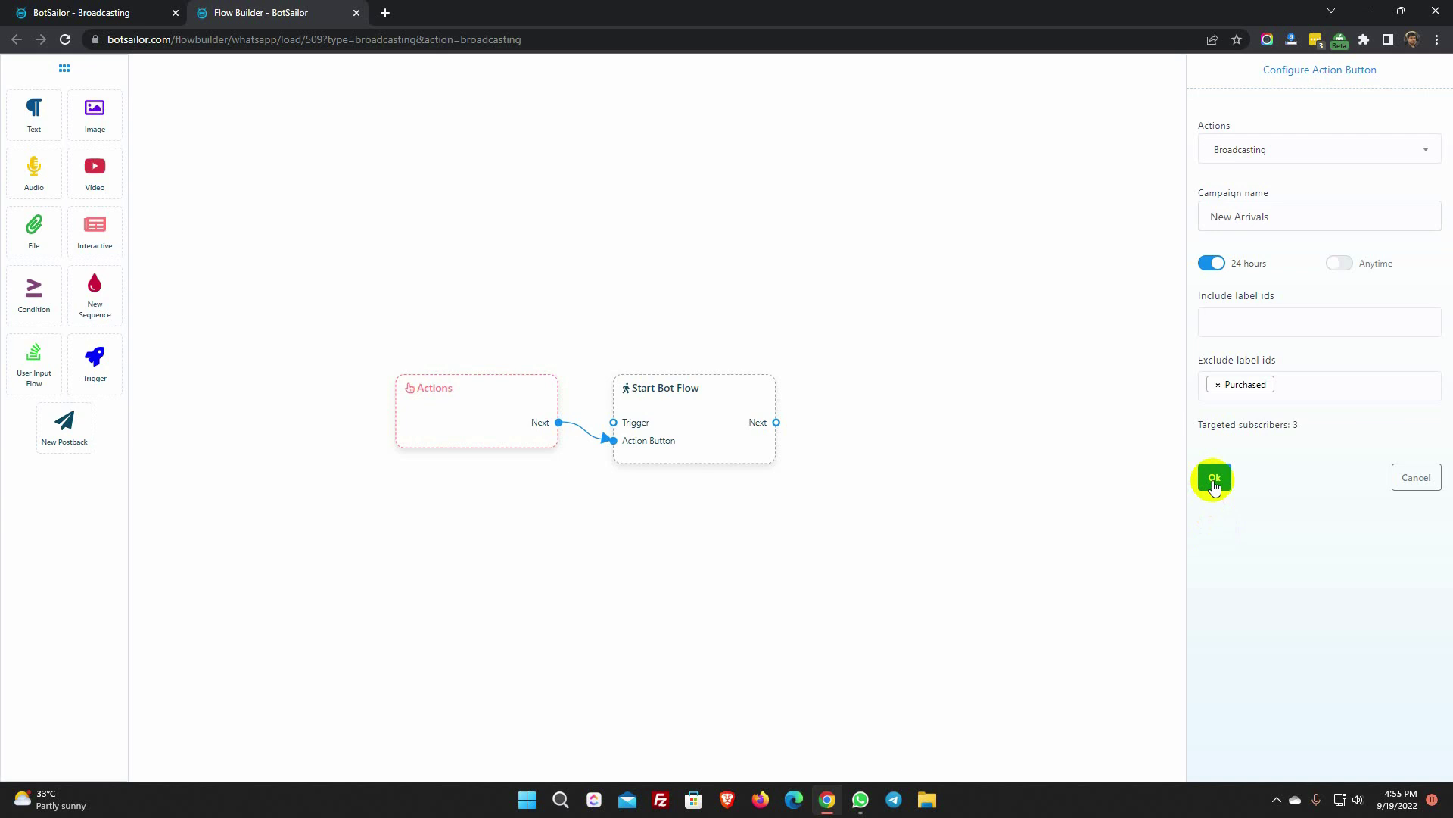
click(1214, 481)
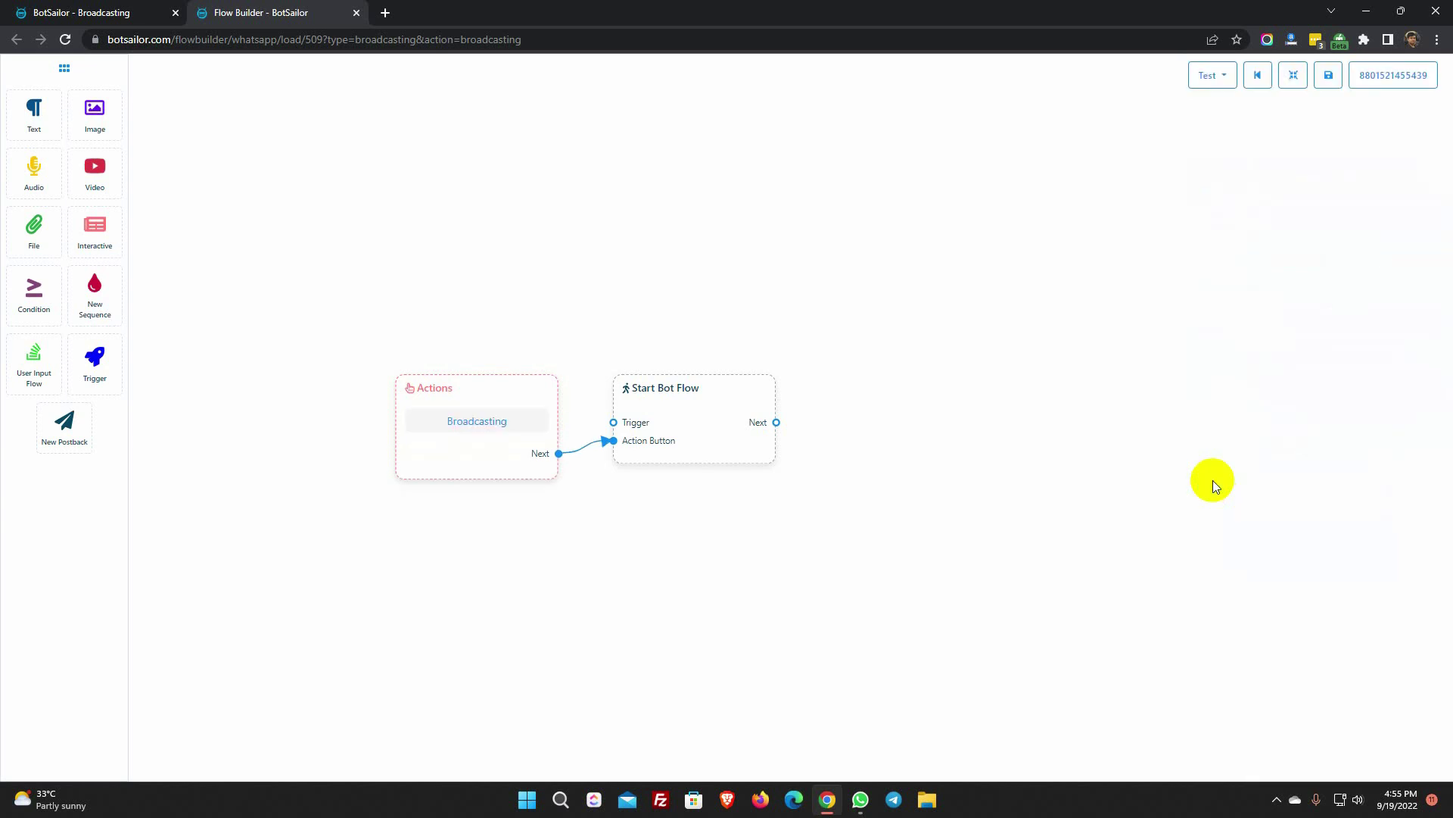
- Title the start flow 'New Arrival Broadcasting' and connect a new Interactive message block to it
double_click(681, 418)
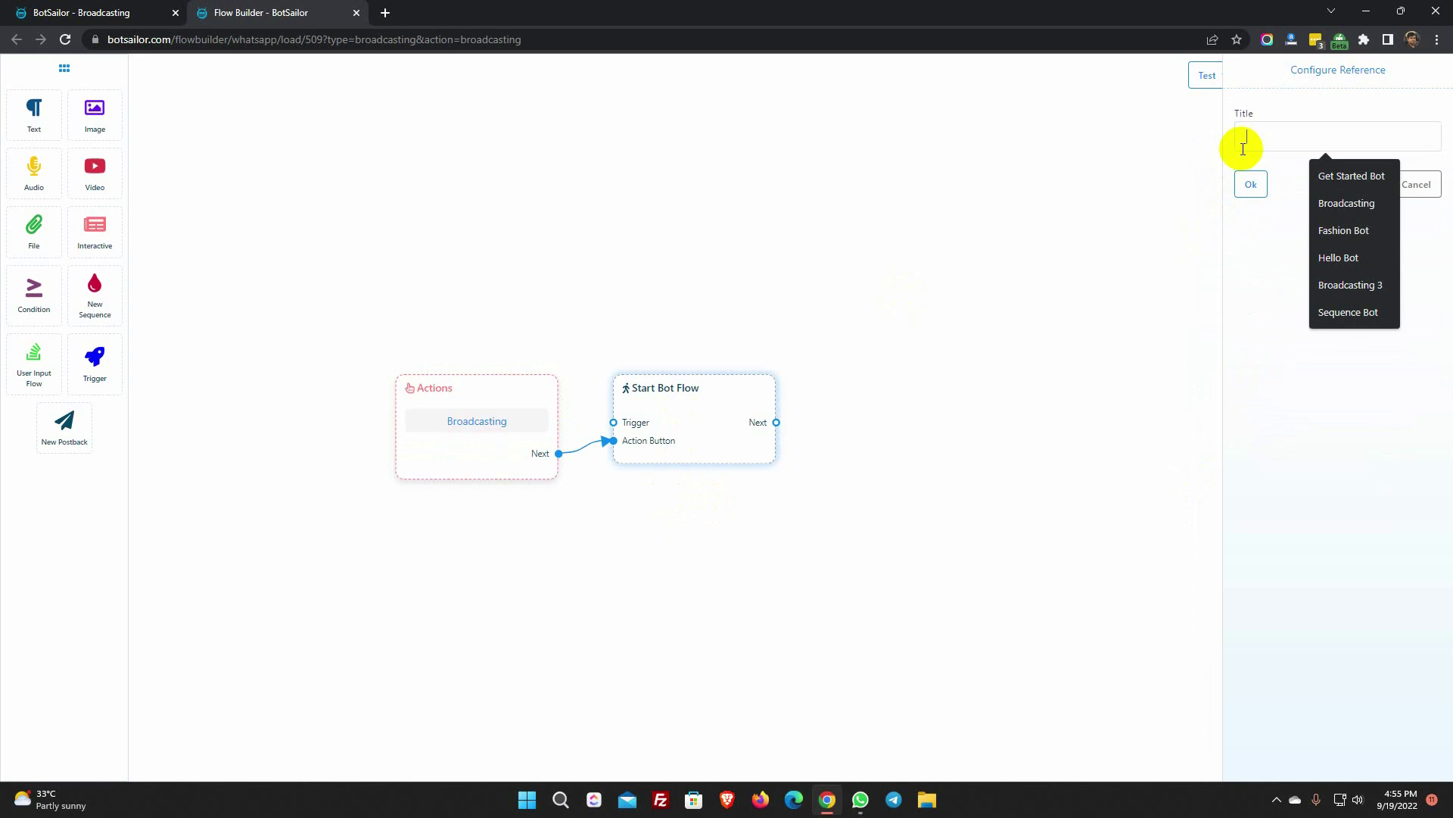
text(New Arrival Broadcasting)
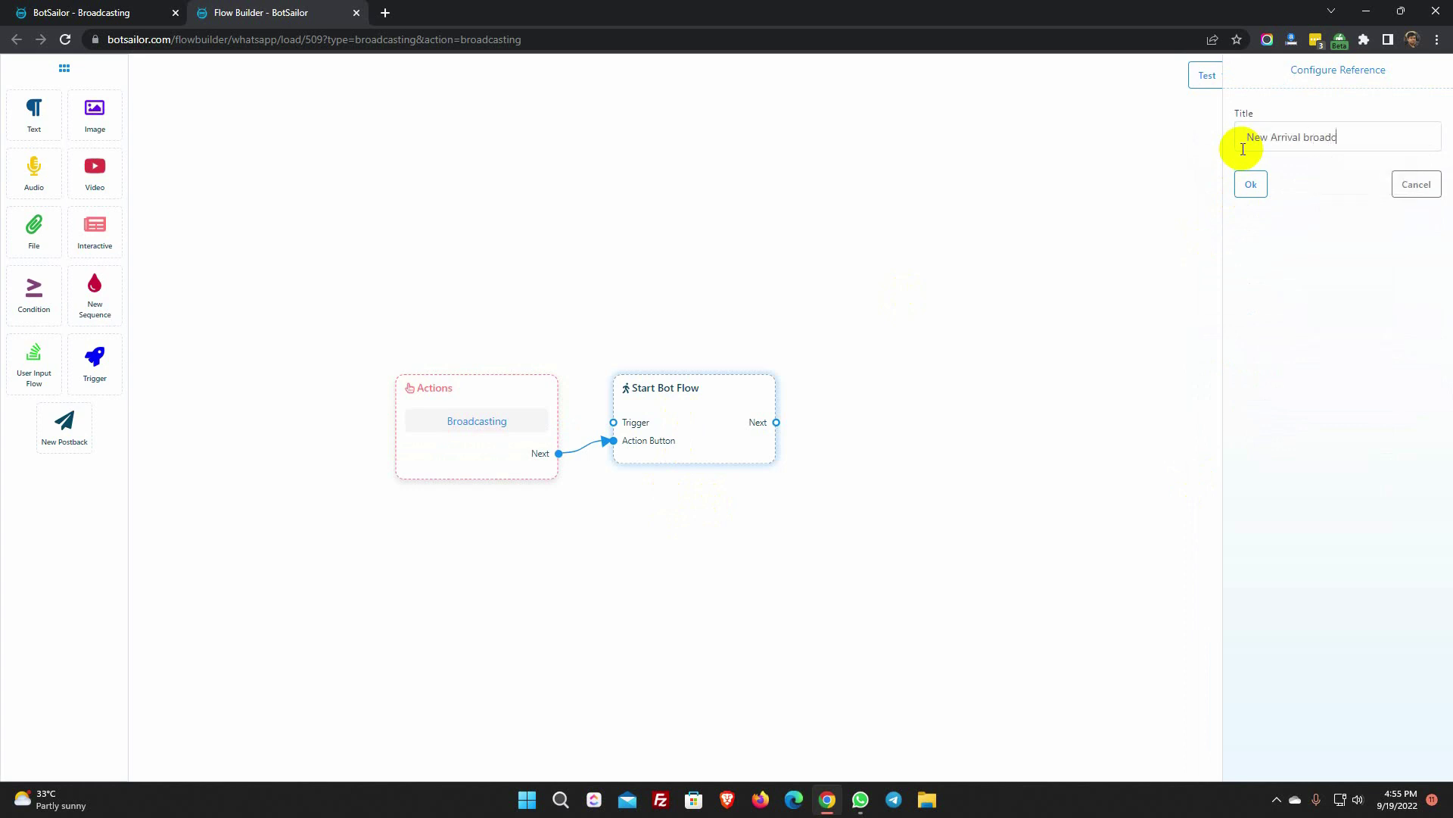
click(1249, 186)
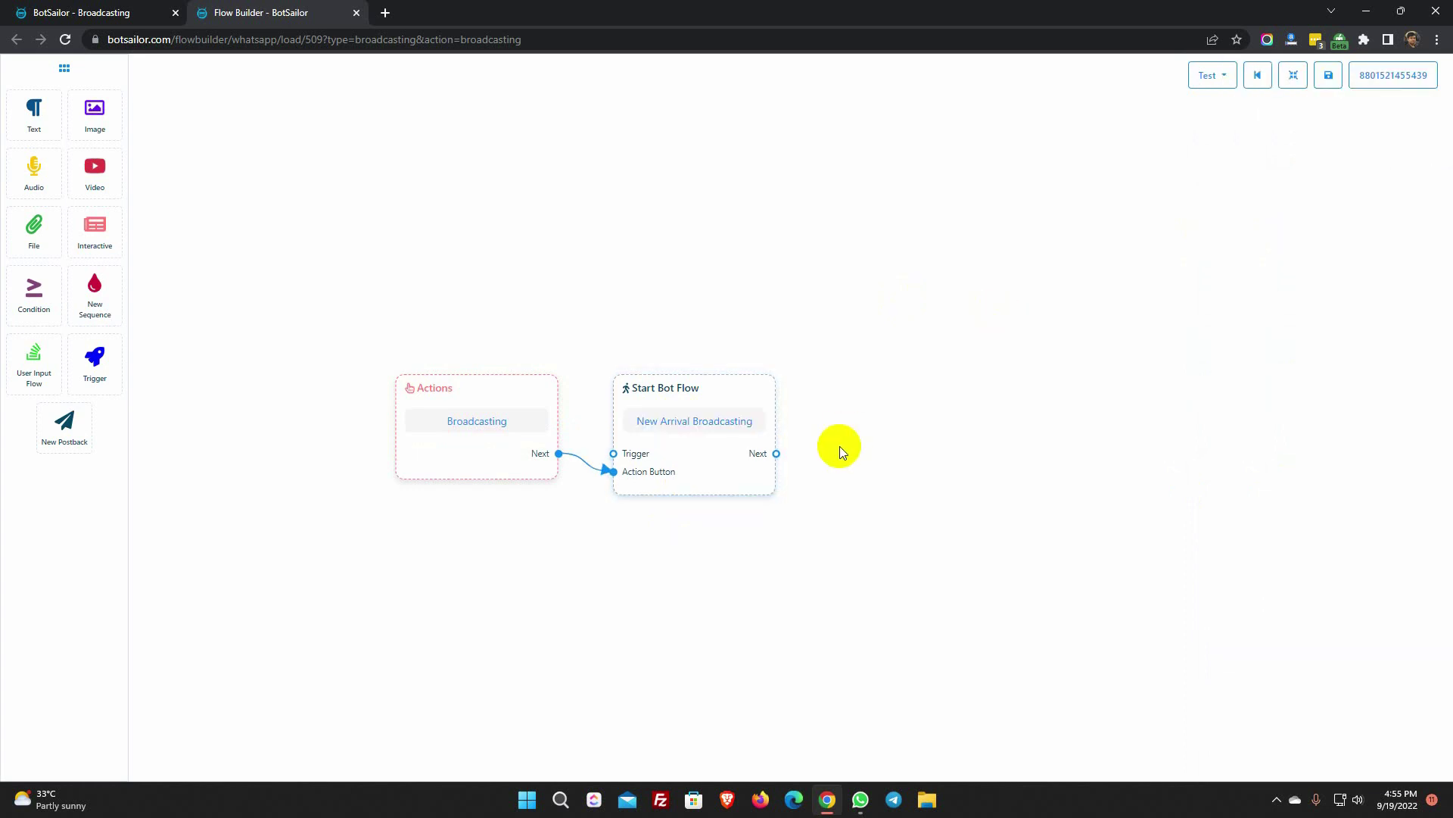
drag(94, 227, 901, 373)
drag(777, 456, 905, 513)
- Give the interactive message a media header with an uploaded image
double_click(915, 489)
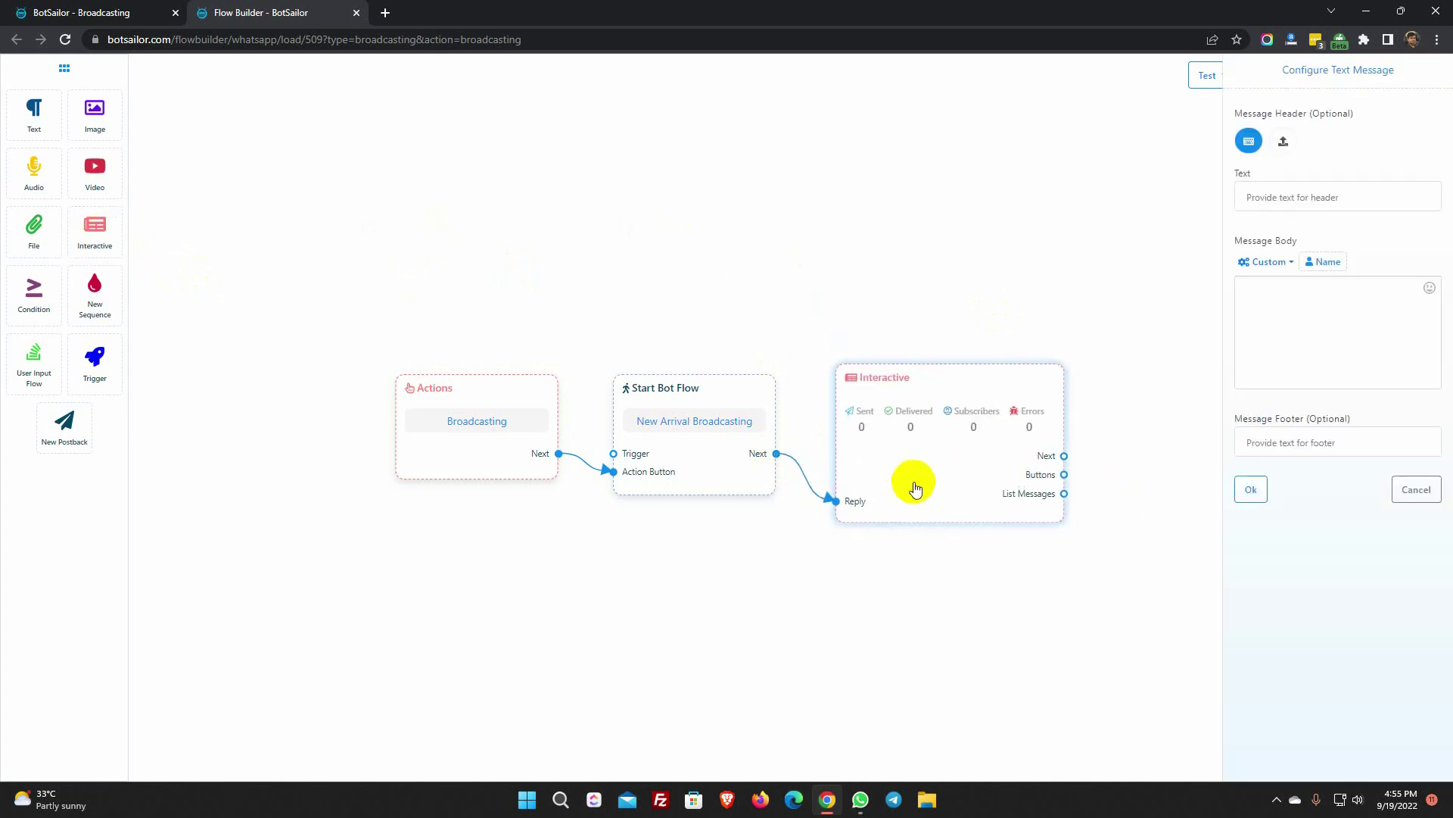
click(1284, 142)
click(1338, 283)
click(789, 352)
click(1055, 611)
- Write a new-arrivals greeting body with the first-name placeholder and footer 'Fashion Store', then save
click(1272, 444)
text(Hello,)
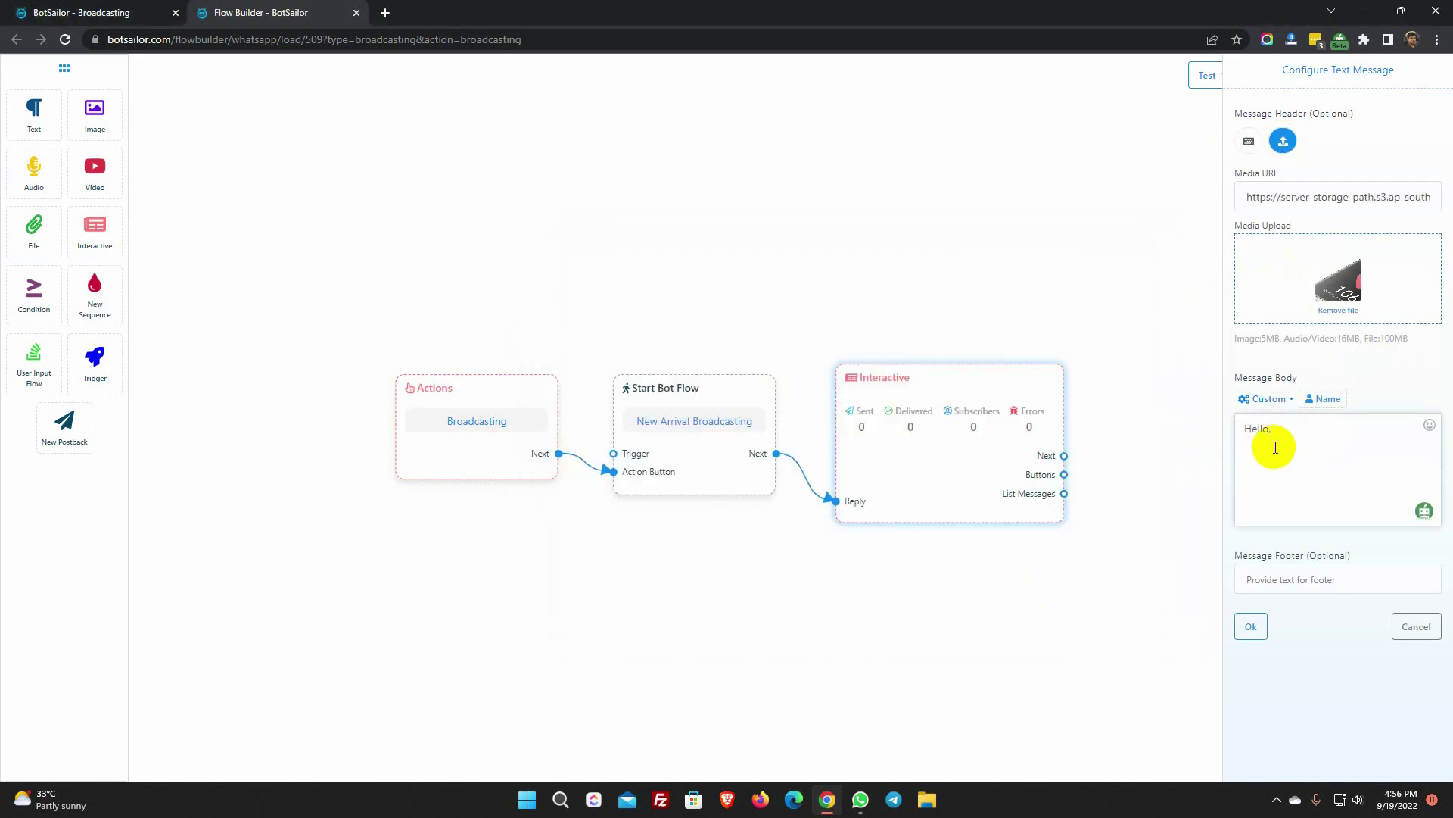
click(1325, 399)
text(,)
click(1428, 425)
click(1429, 425)
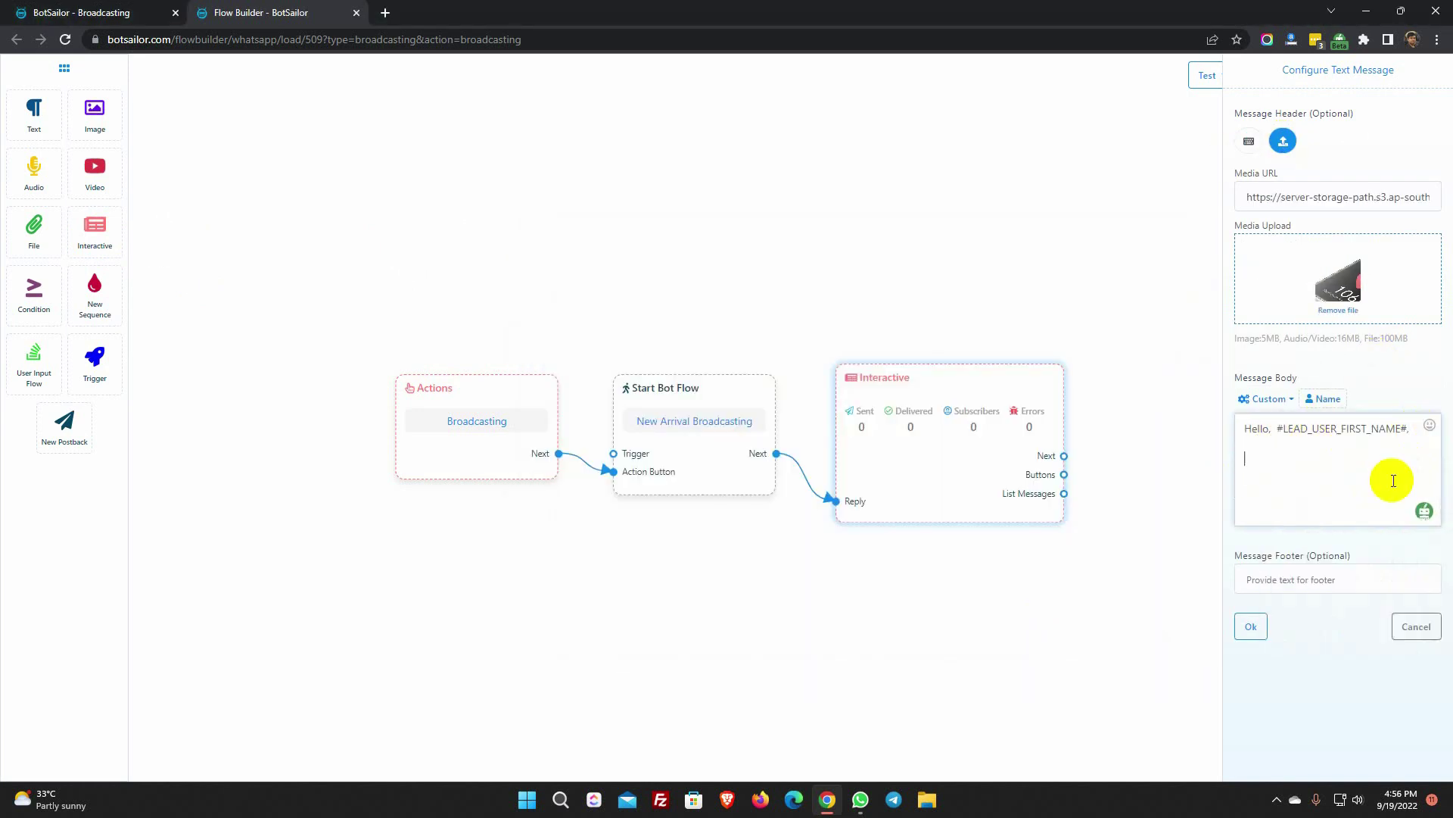
key(Return)
key(Return)
text(We have some new arrivals. Do you like to see them?)
click(1294, 581)
text(Fashion Store)
click(1251, 626)
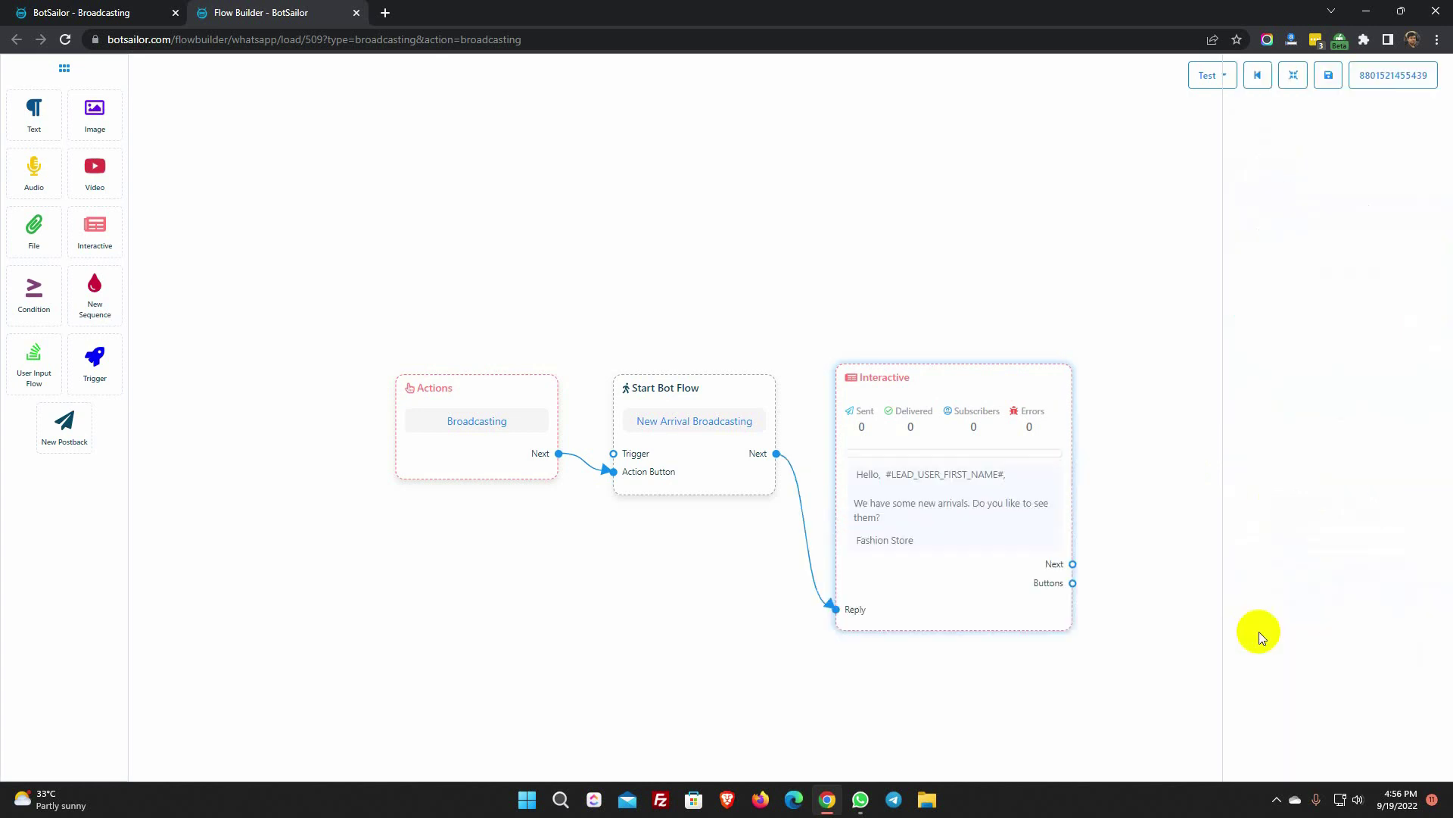
- Add two reply buttons and make the first one 'Show Me Now' with a new postback
drag(1058, 577, 1141, 643)
click(1080, 383)
click(1275, 129)
text(Show Me Now)
click(1284, 193)
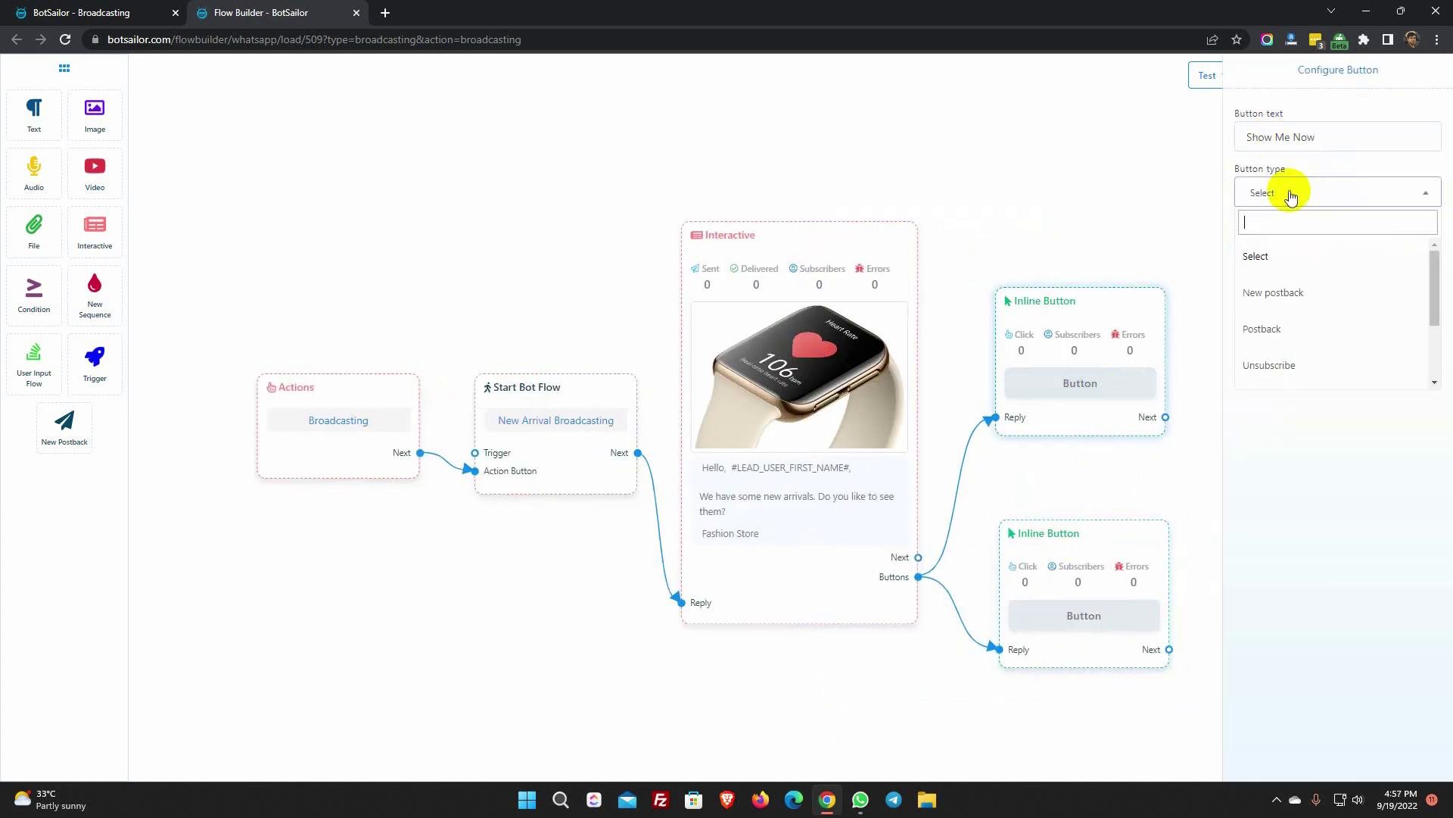
click(1283, 290)
click(1251, 240)
- Make the second button 'Not Interested' with a new postback
click(1046, 572)
click(1285, 138)
text(Not Interested)
click(1283, 193)
click(1283, 290)
click(1251, 240)
- Title the two postbacks 'Show Me Now' and 'Not Interested'
click(1220, 496)
text(Show Me Now)
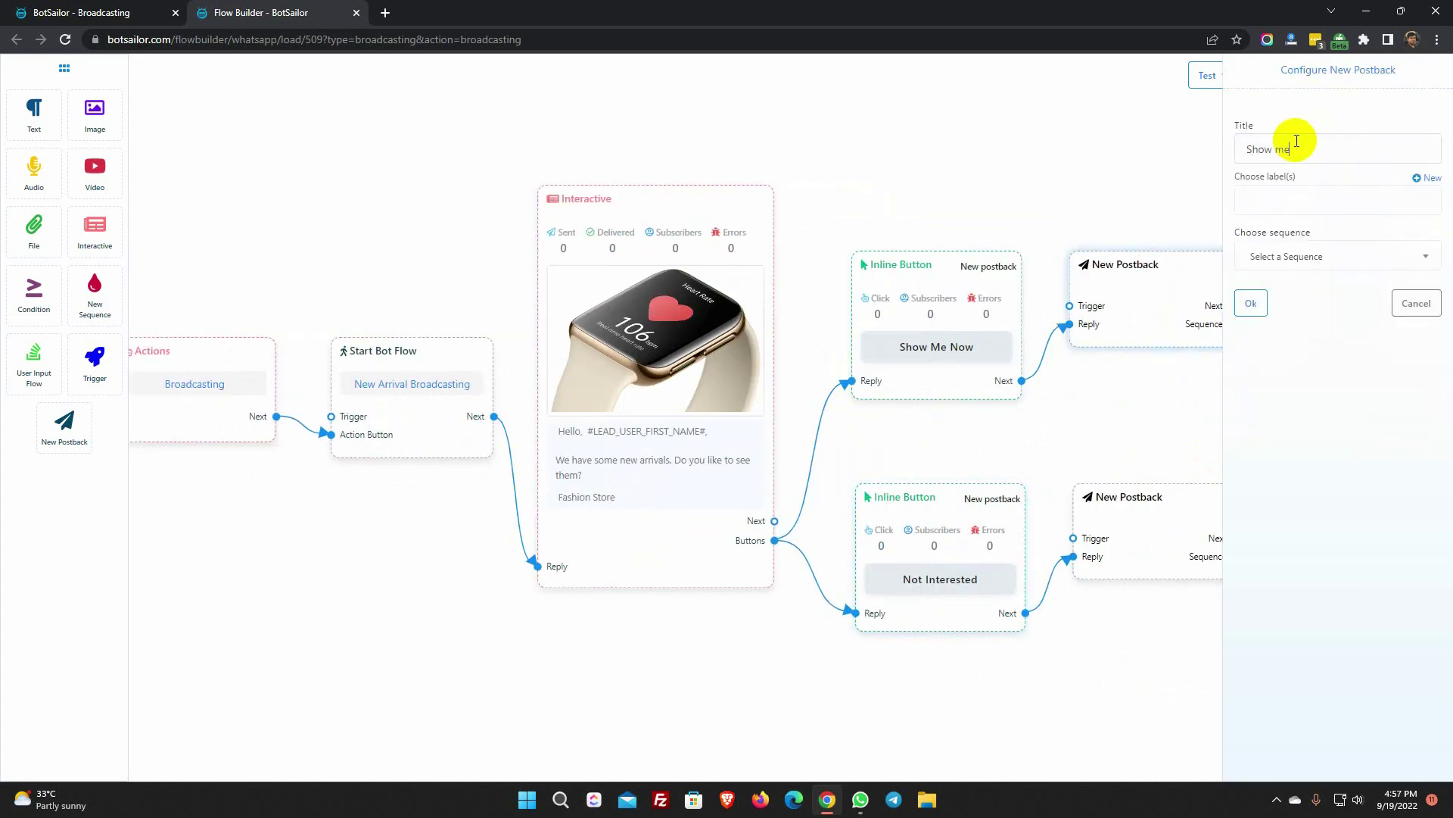
click(1252, 303)
click(1237, 315)
text(Not Interested)
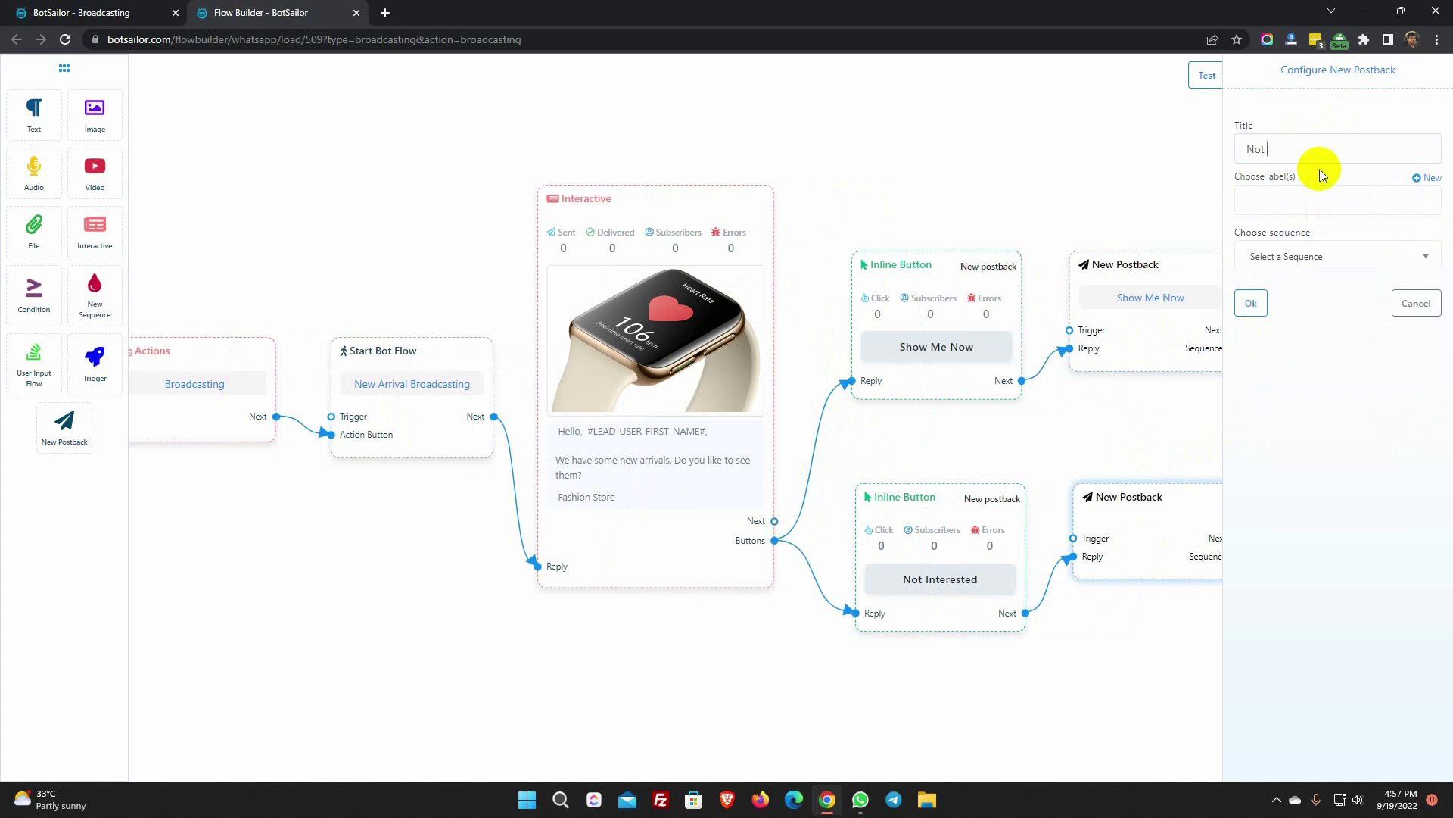
click(1253, 303)
- After the Show Me Now postback, add a text reply requesting the subscriber's email address, ending 'Thanks'
drag(1133, 330, 1210, 454)
click(1233, 363)
text(Please sen)
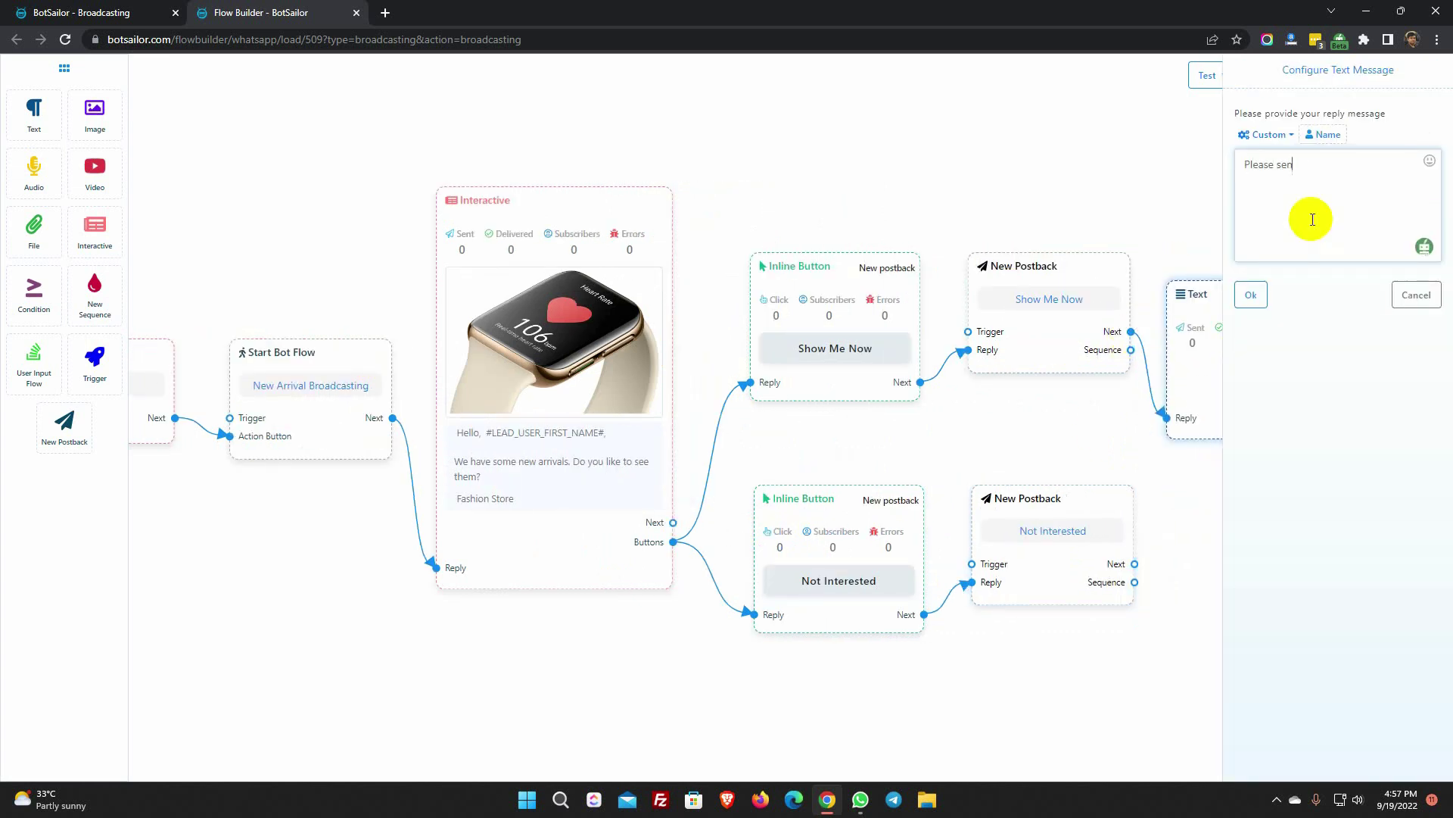
text(d us your email address. We will send you an email.)
key(Return)
key(Return)
text(Thanks)
click(1250, 295)
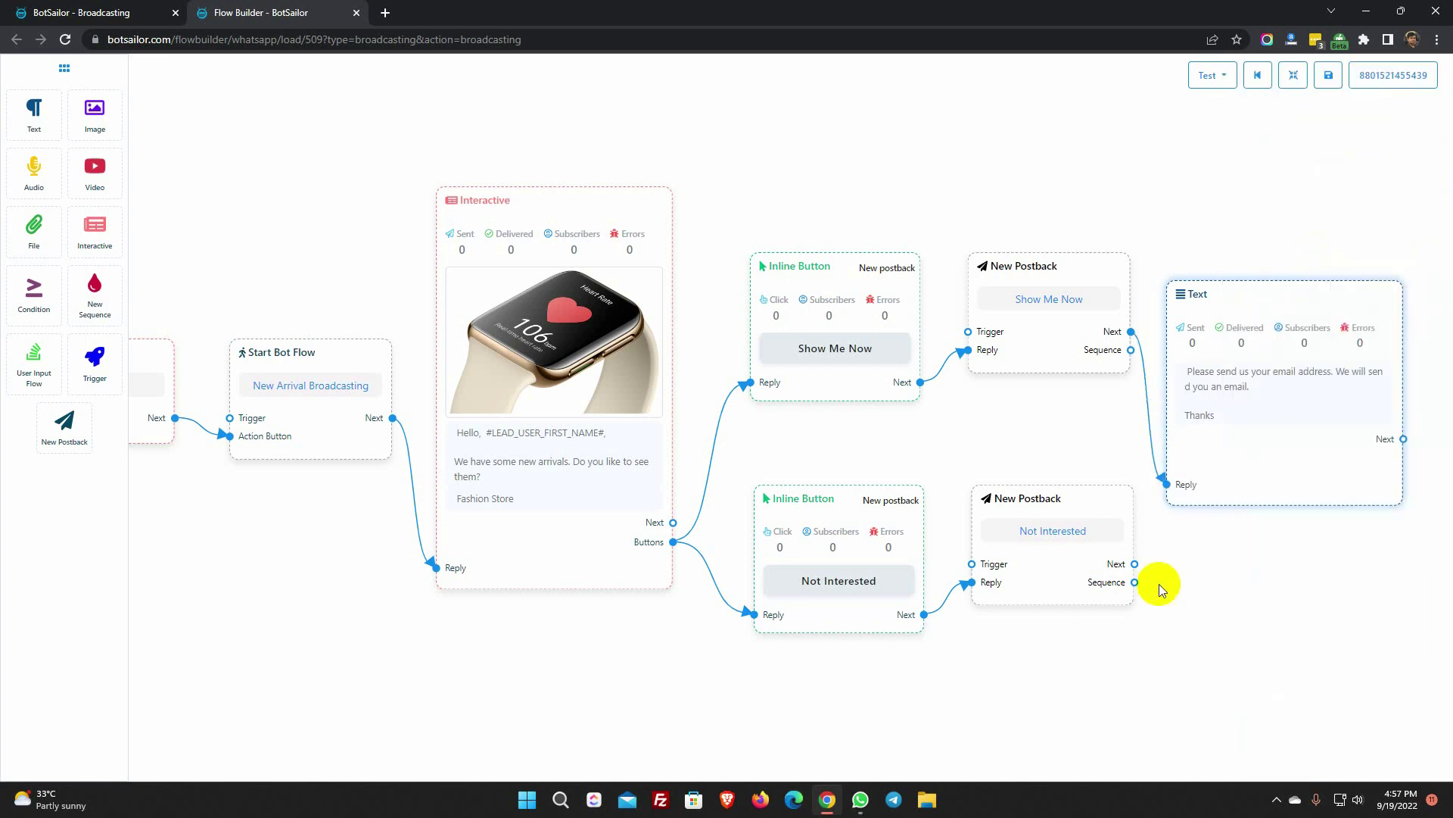
- After the Not Interested postback, add a text reply 'No problem. Thanks'
drag(1135, 564, 1252, 765)
click(1252, 753)
double_click(1307, 605)
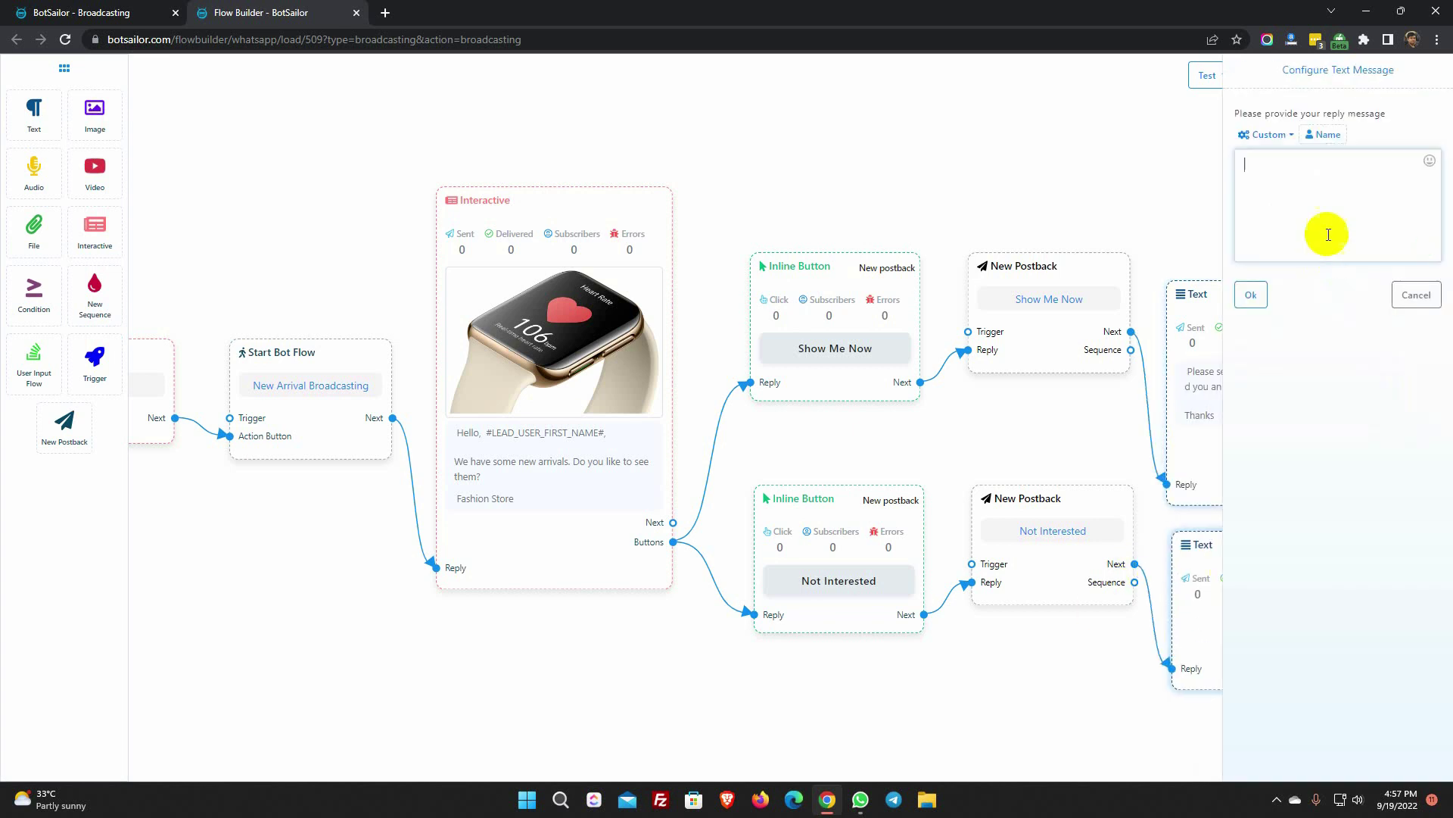
text(No problem. Thanks)
click(1251, 295)
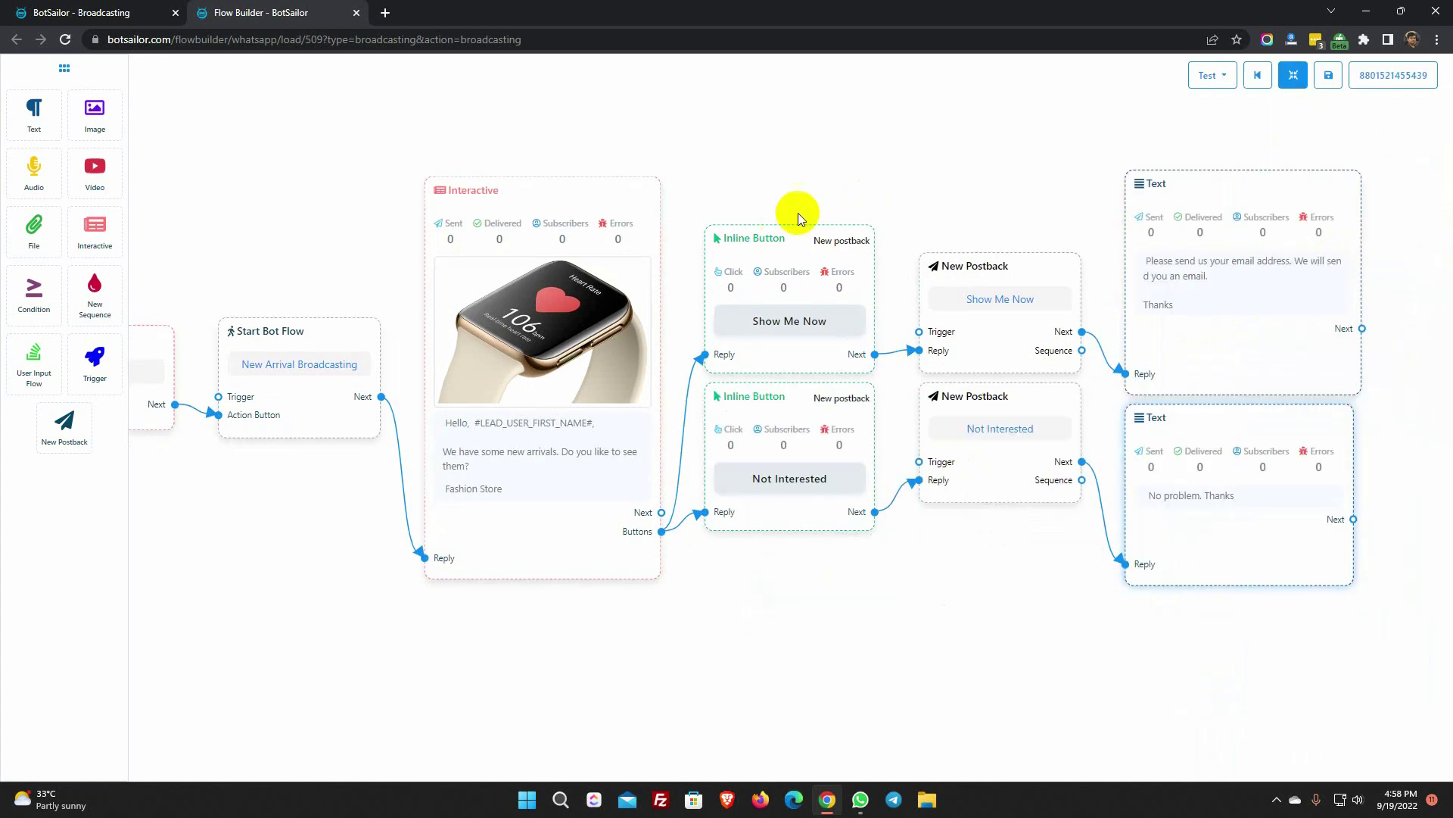
drag(824, 165, 824, 292)
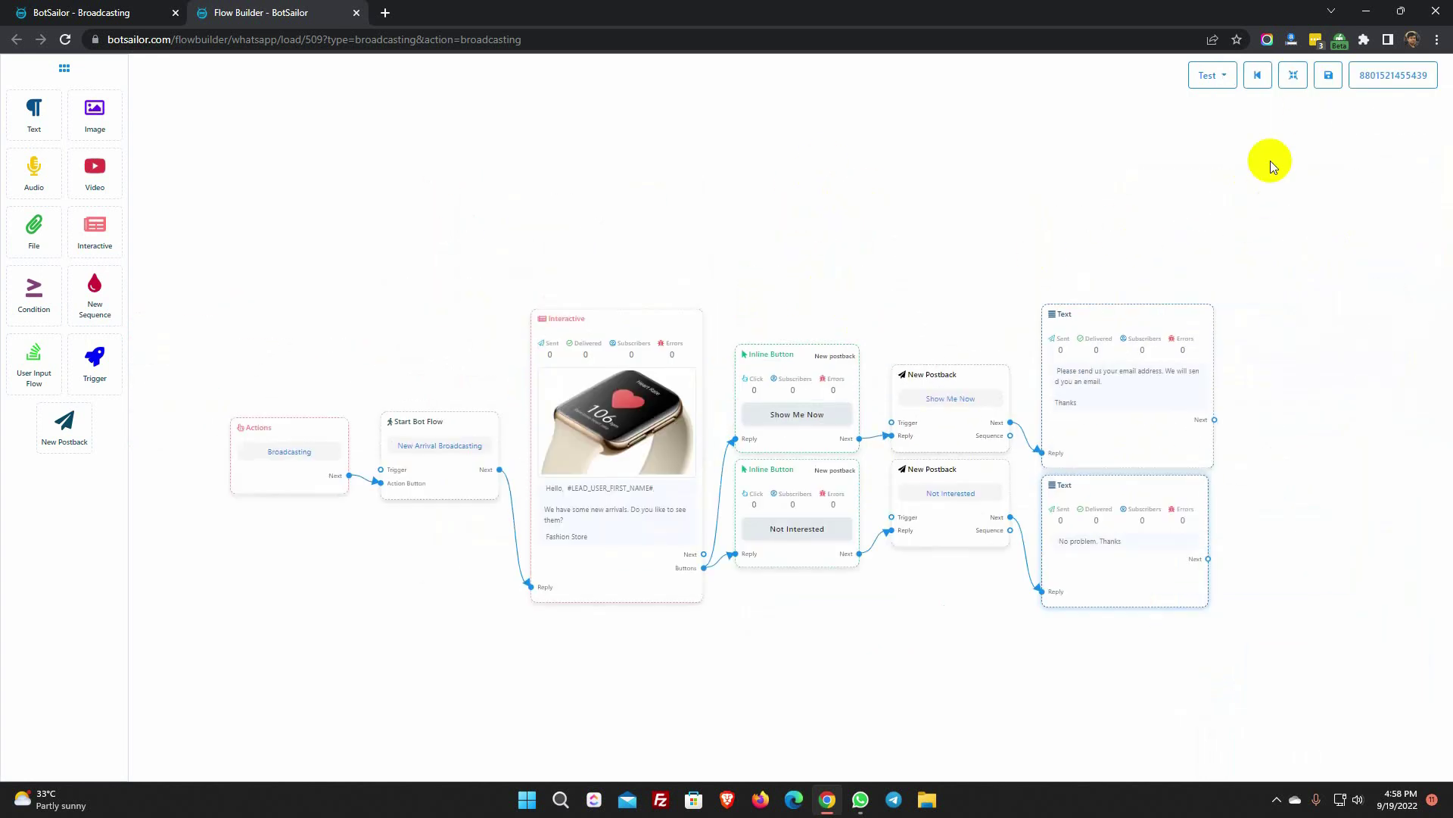
- Send a test of the flow to a subscriber found through the search field
click(1218, 77)
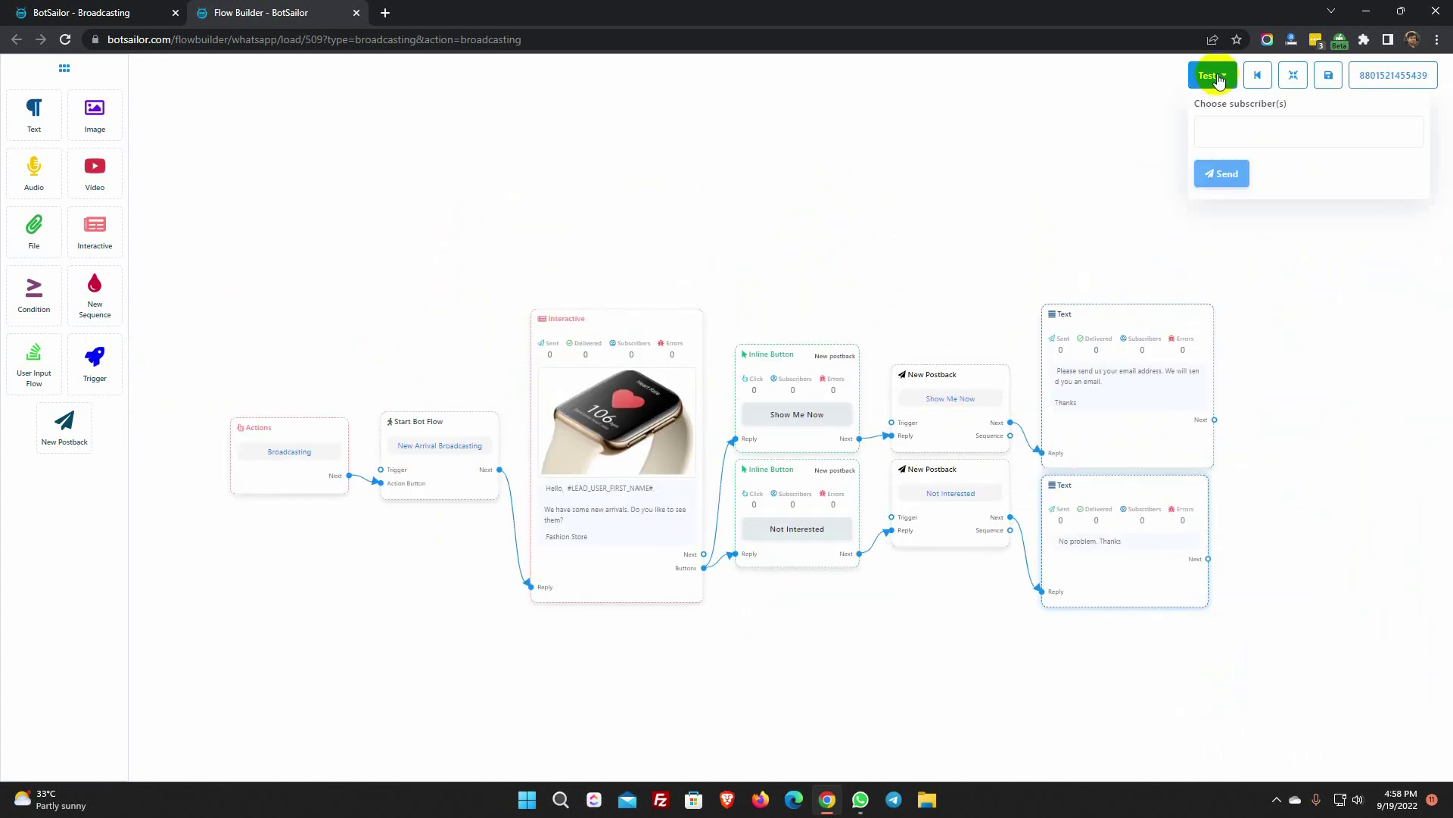
click(1219, 128)
text(ranz)
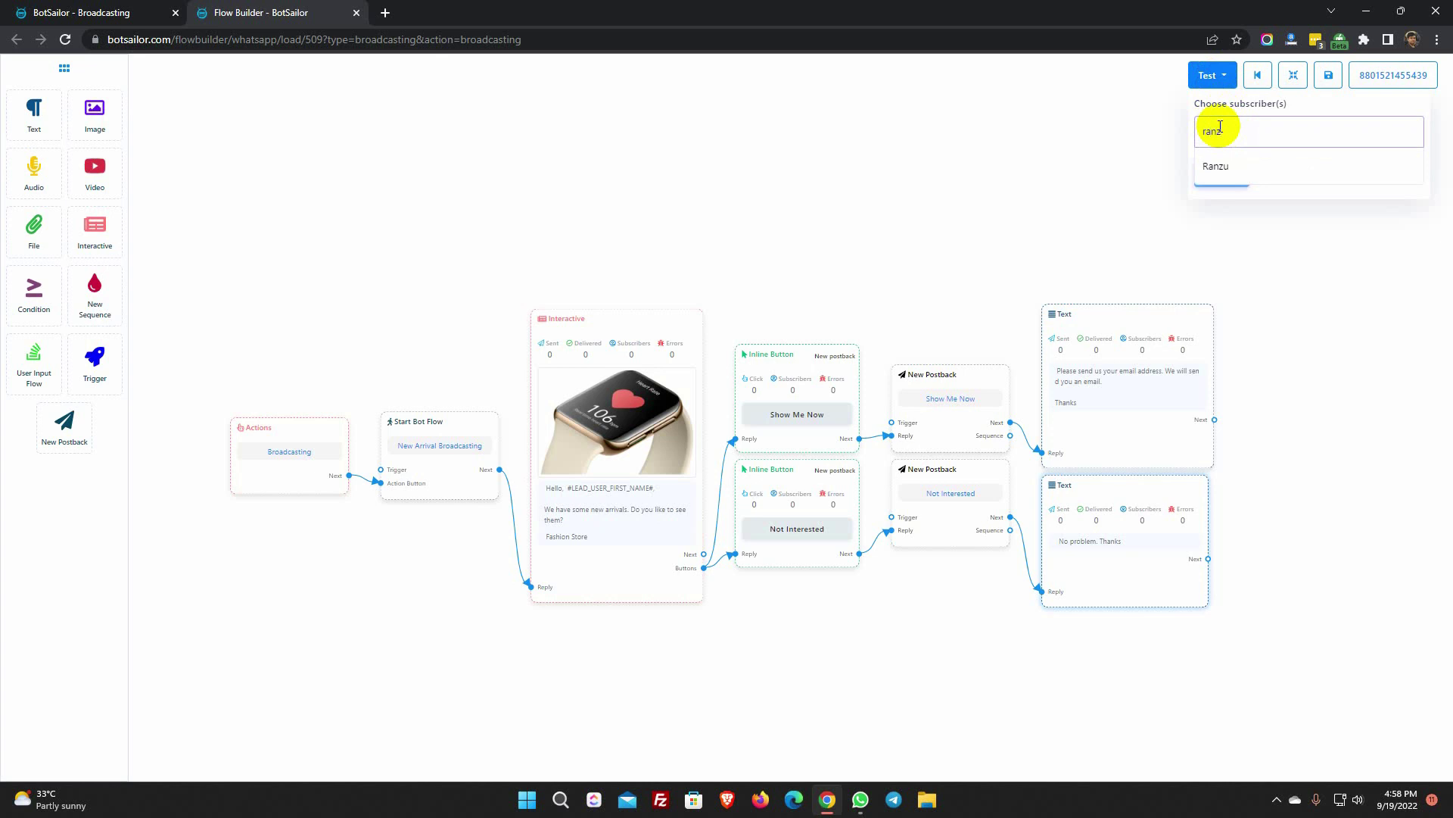
click(1219, 165)
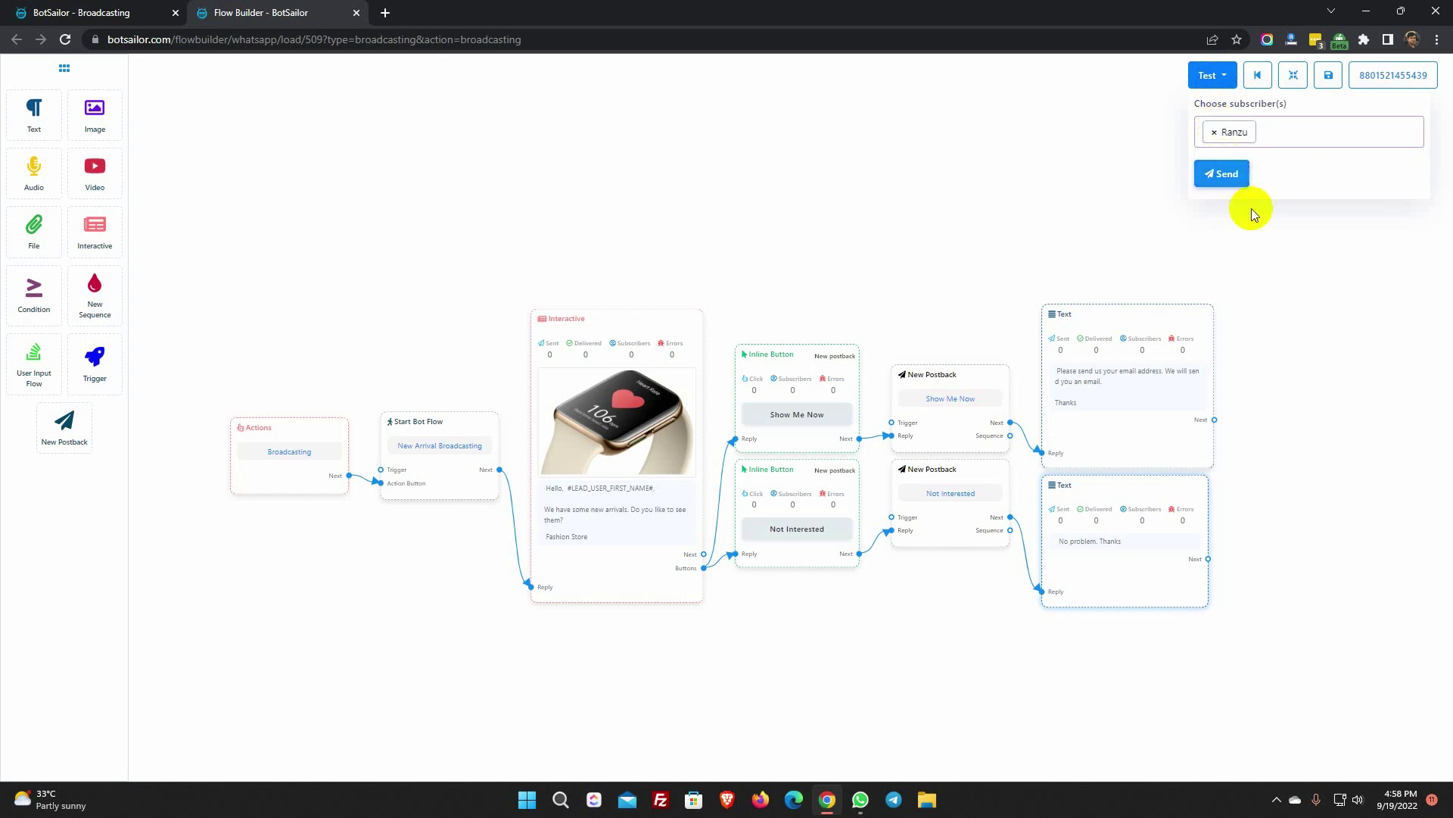
click(1224, 175)
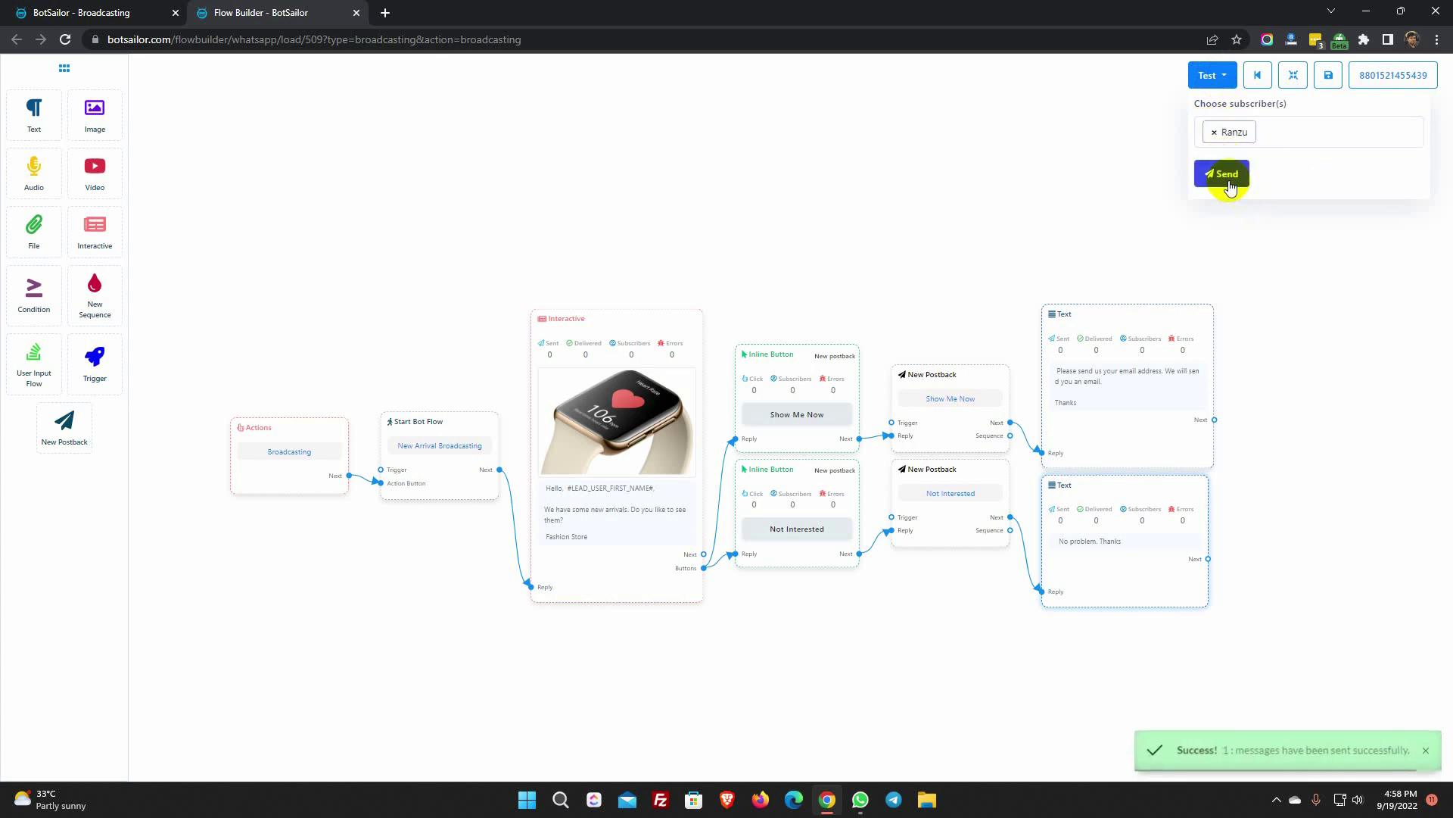
click(1287, 274)
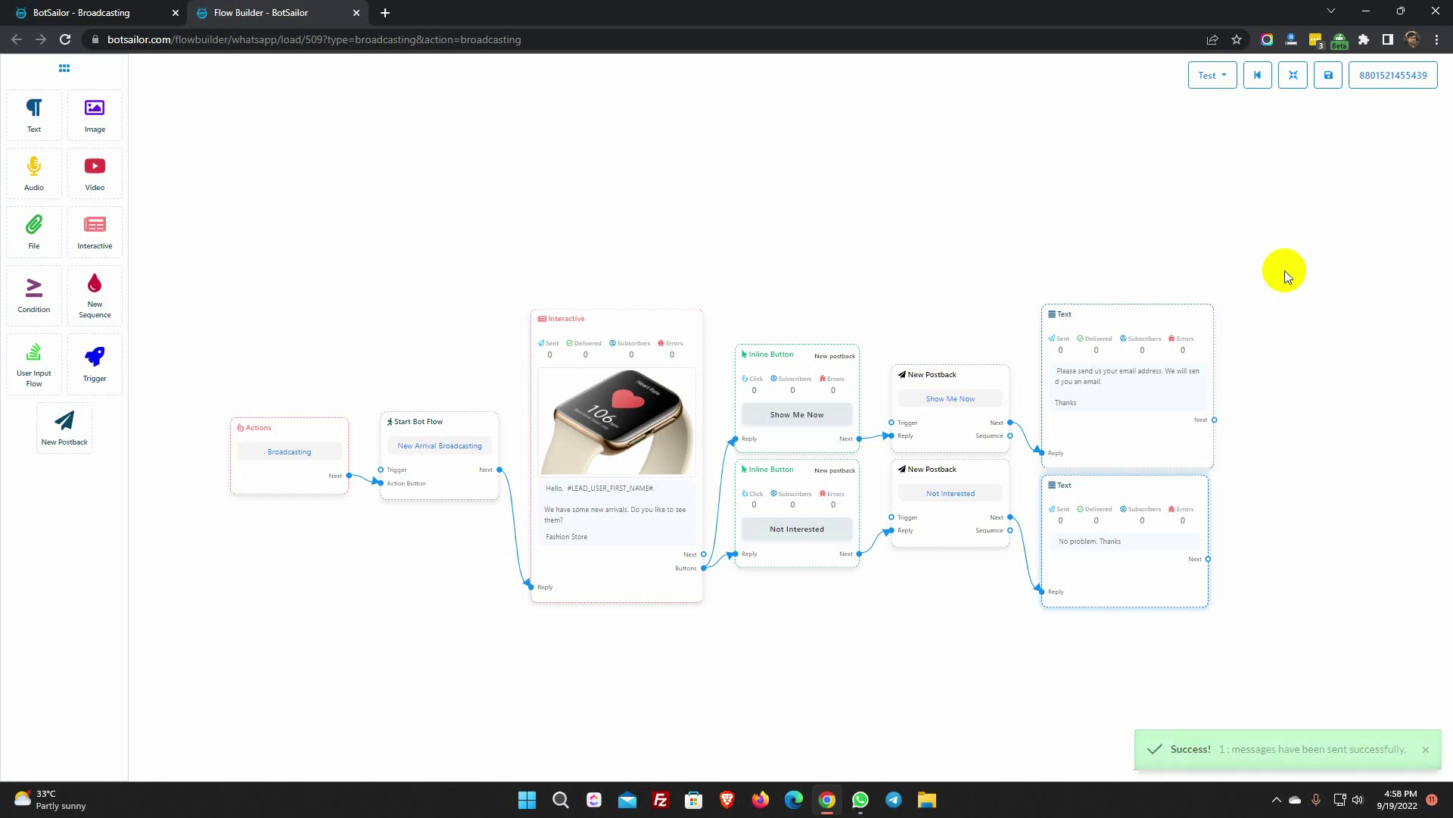
- Check the message in WhatsApp, reply Show Me Now, then save the bot flow
click(861, 799)
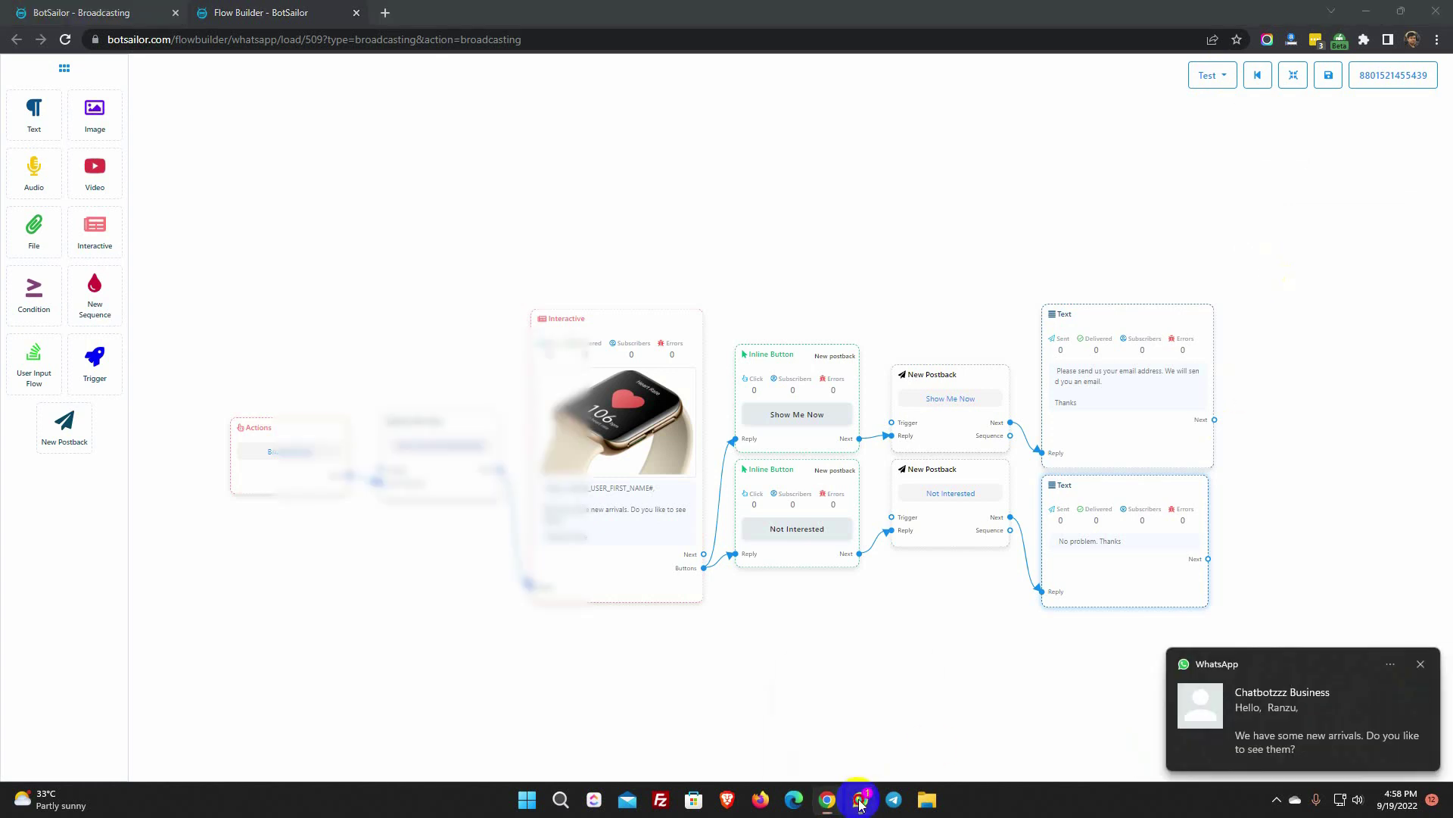
click(787, 581)
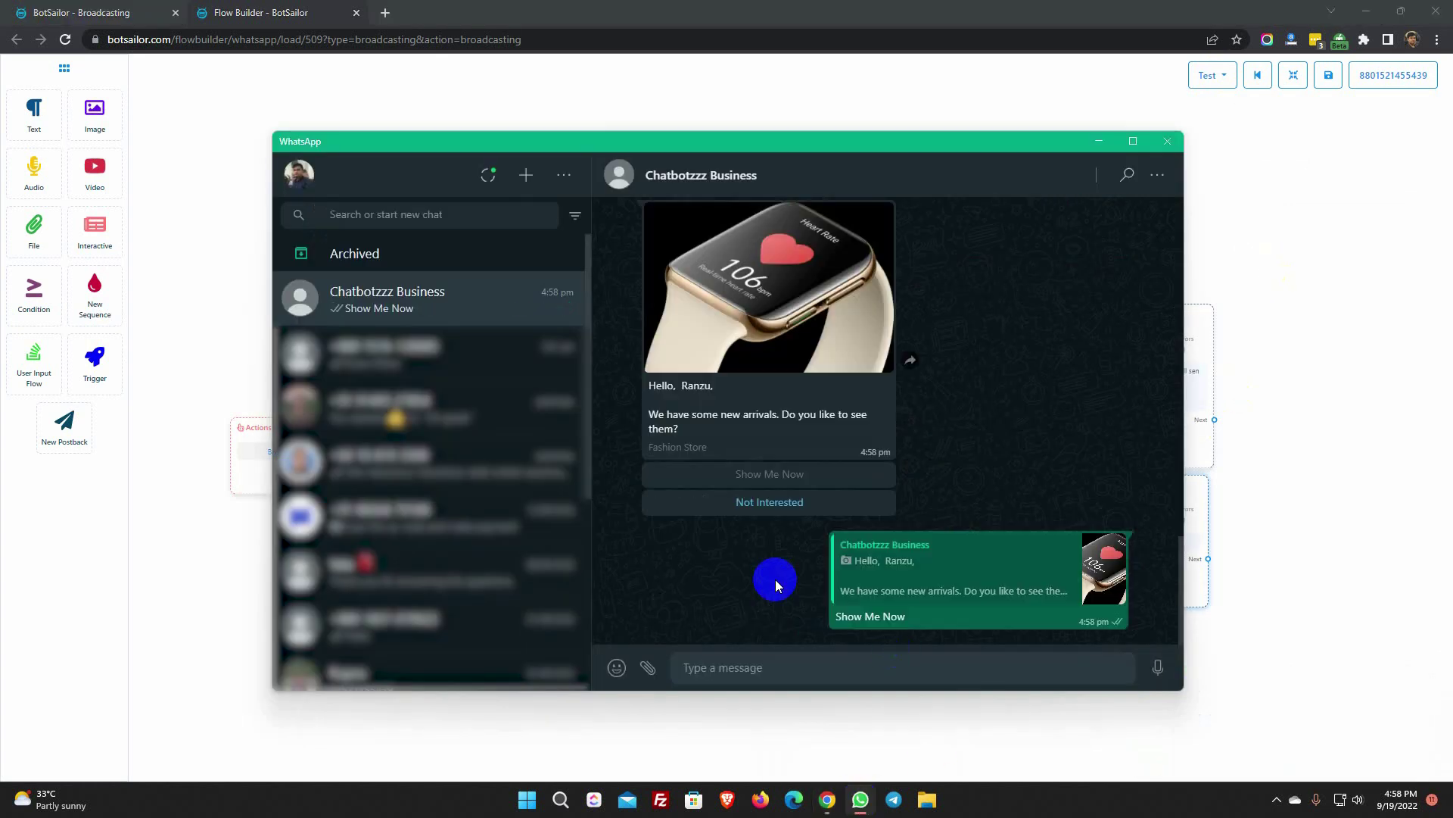
click(1100, 144)
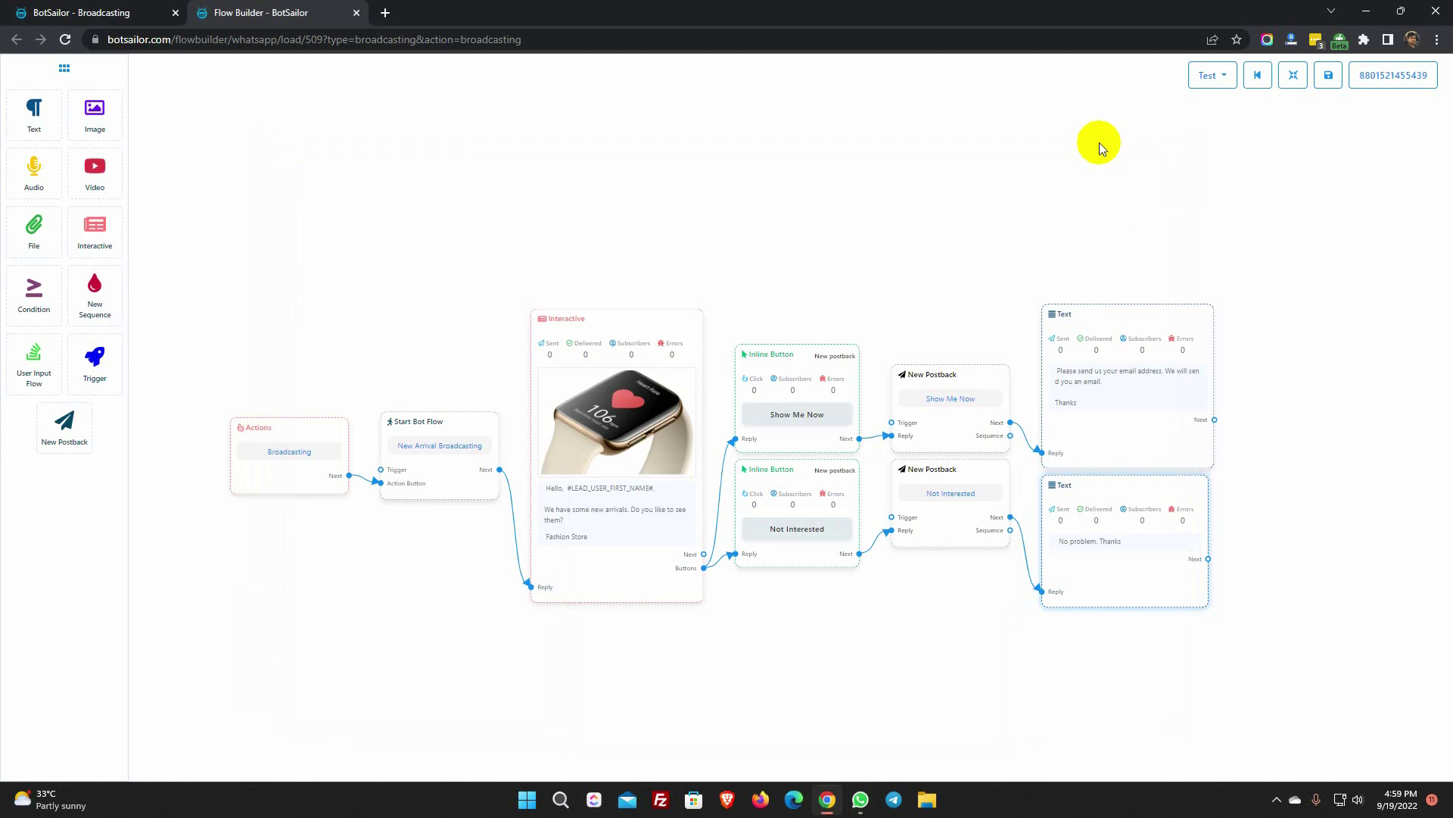
click(1329, 75)
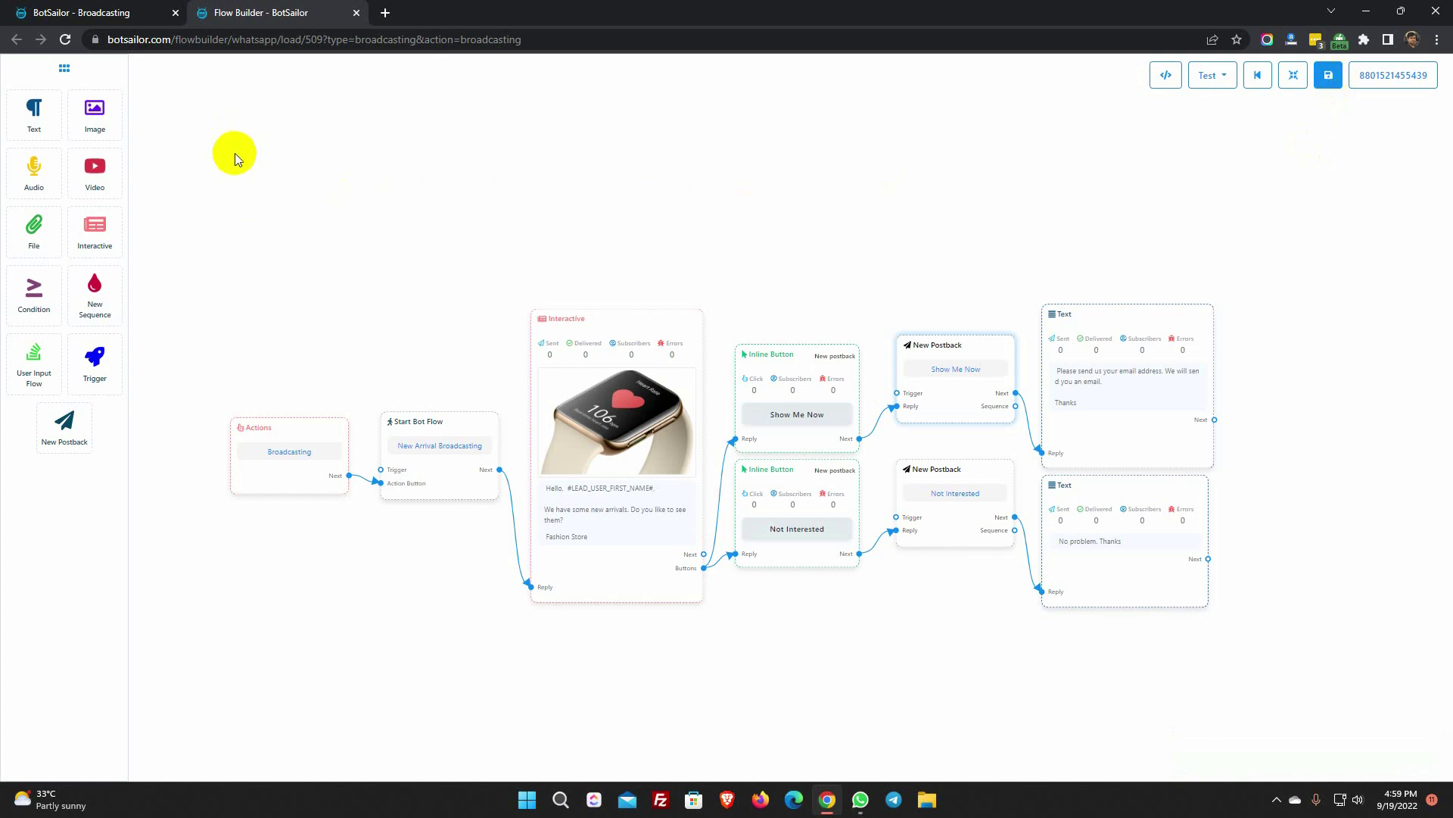
- Close the flow builder, reload Broadcasting and view the New Arrivals report showing Completed, 3/3 sent
click(356, 14)
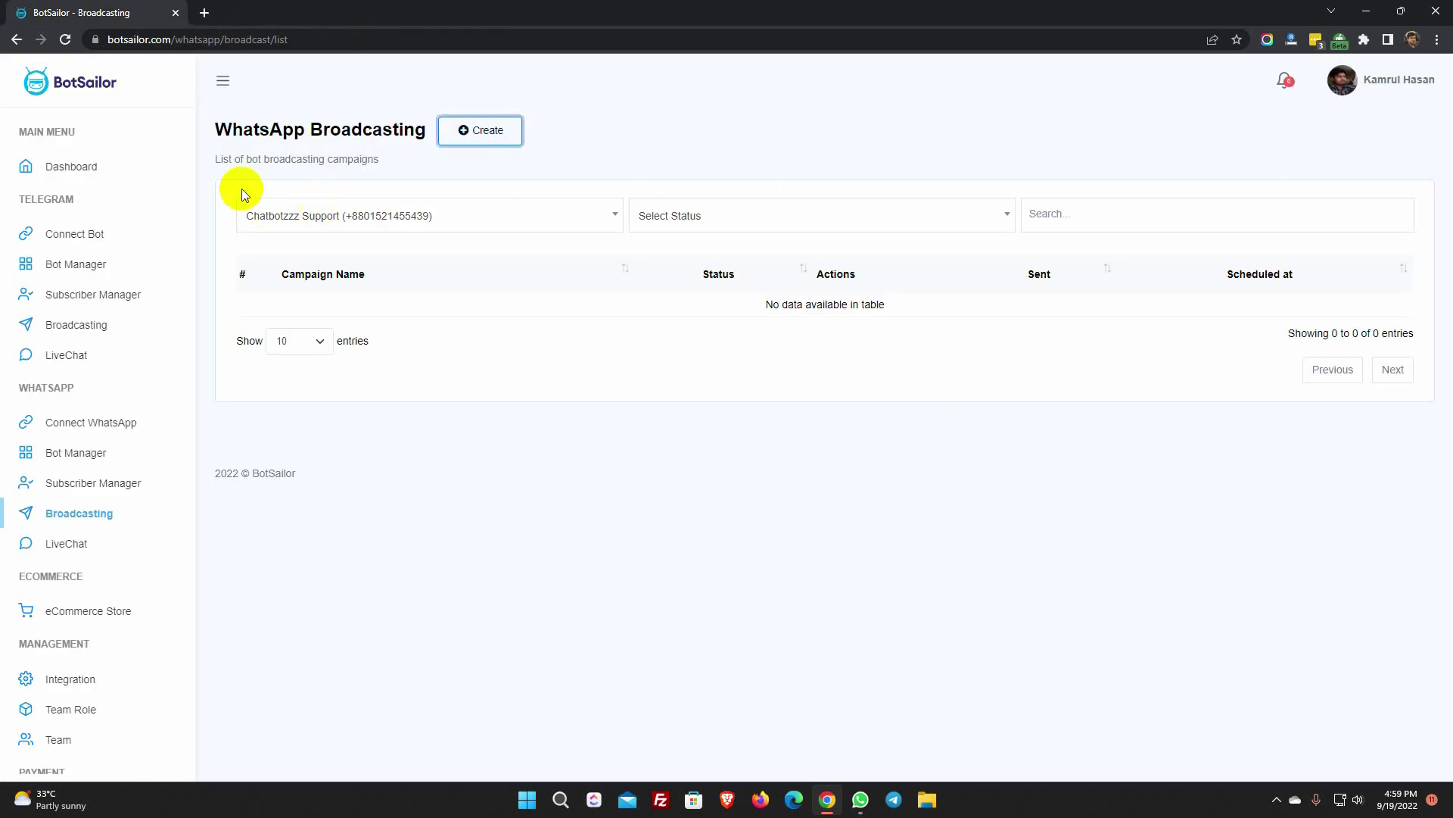
click(66, 40)
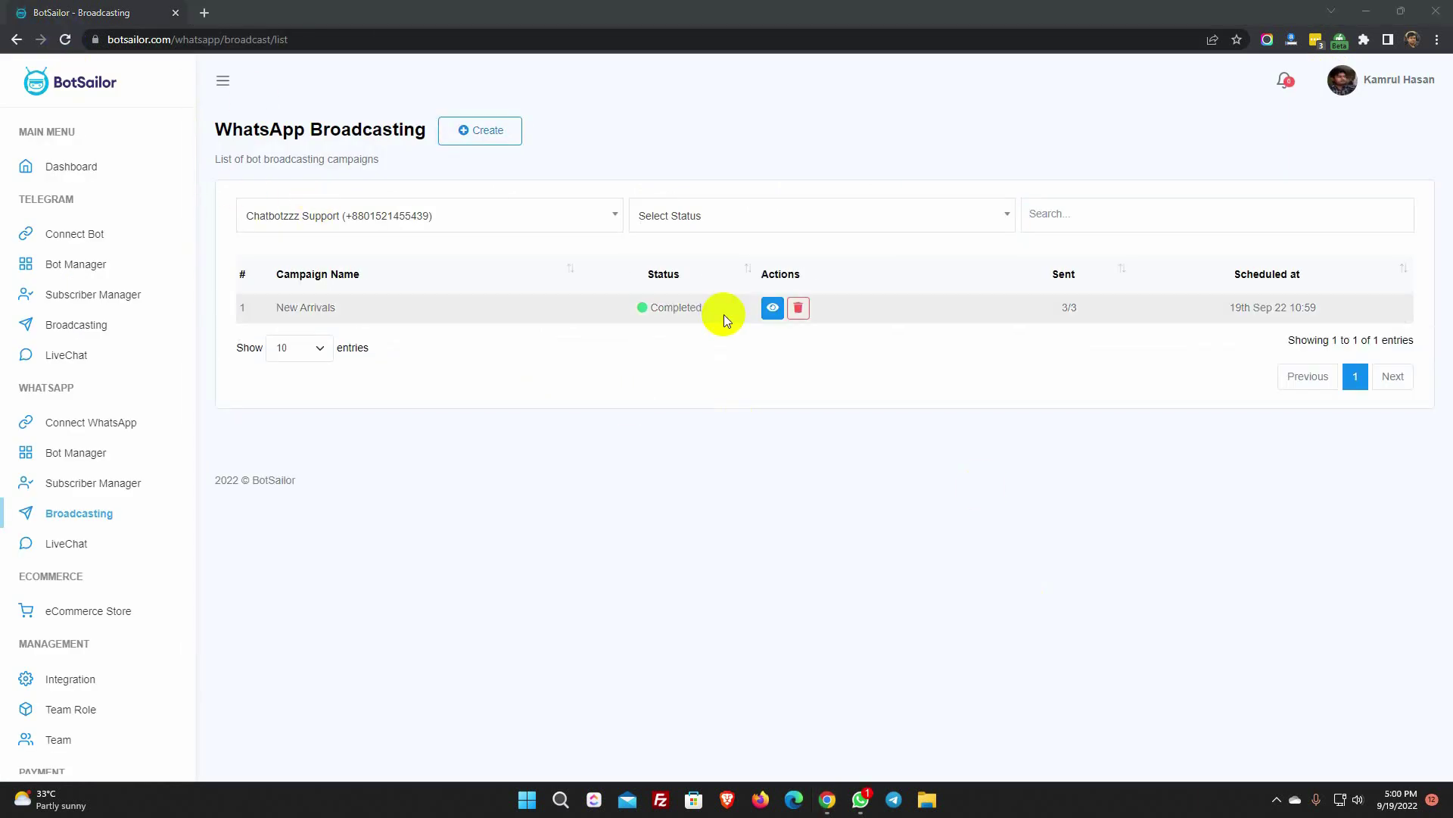
click(773, 307)
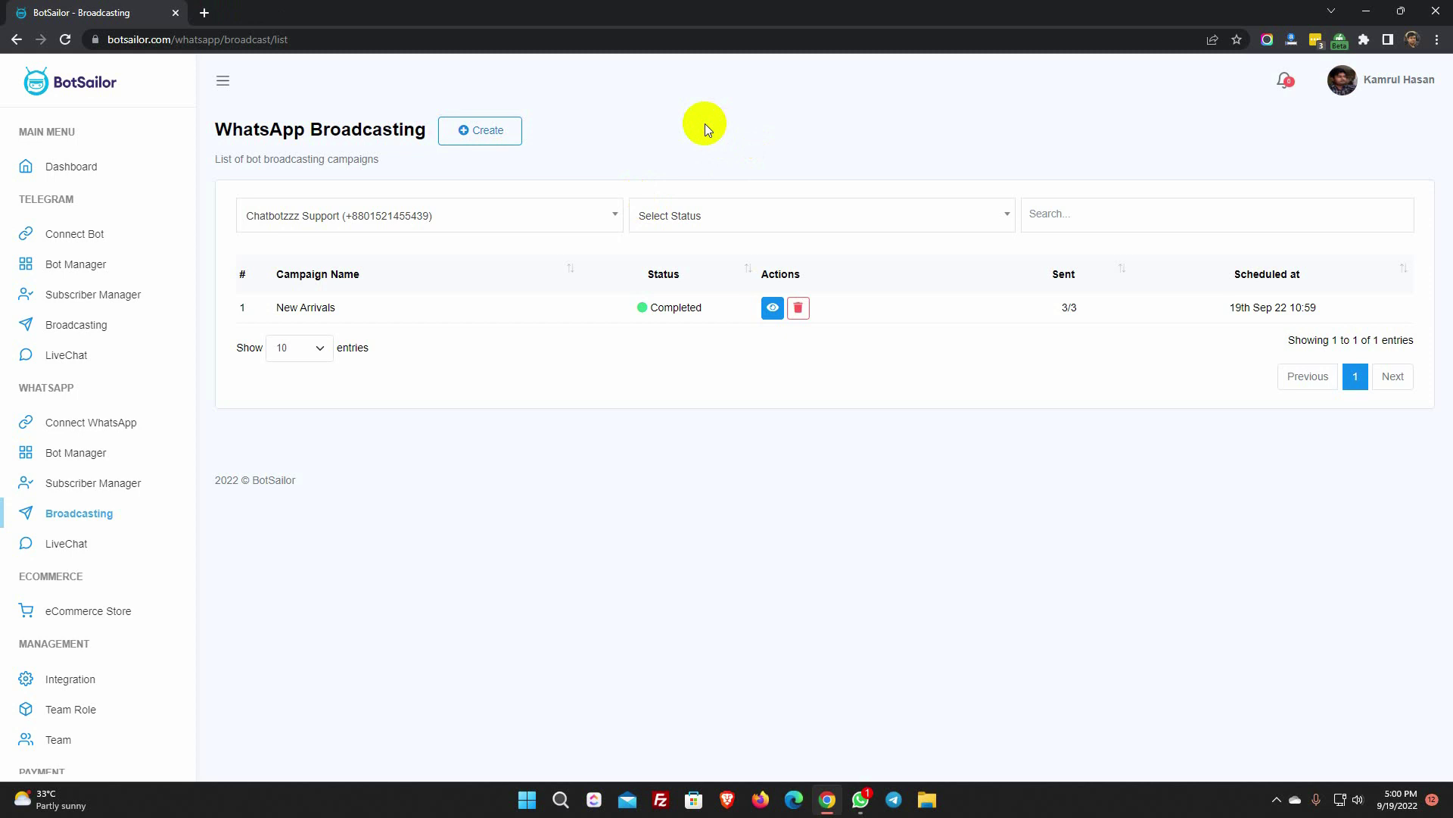
click(73, 458)
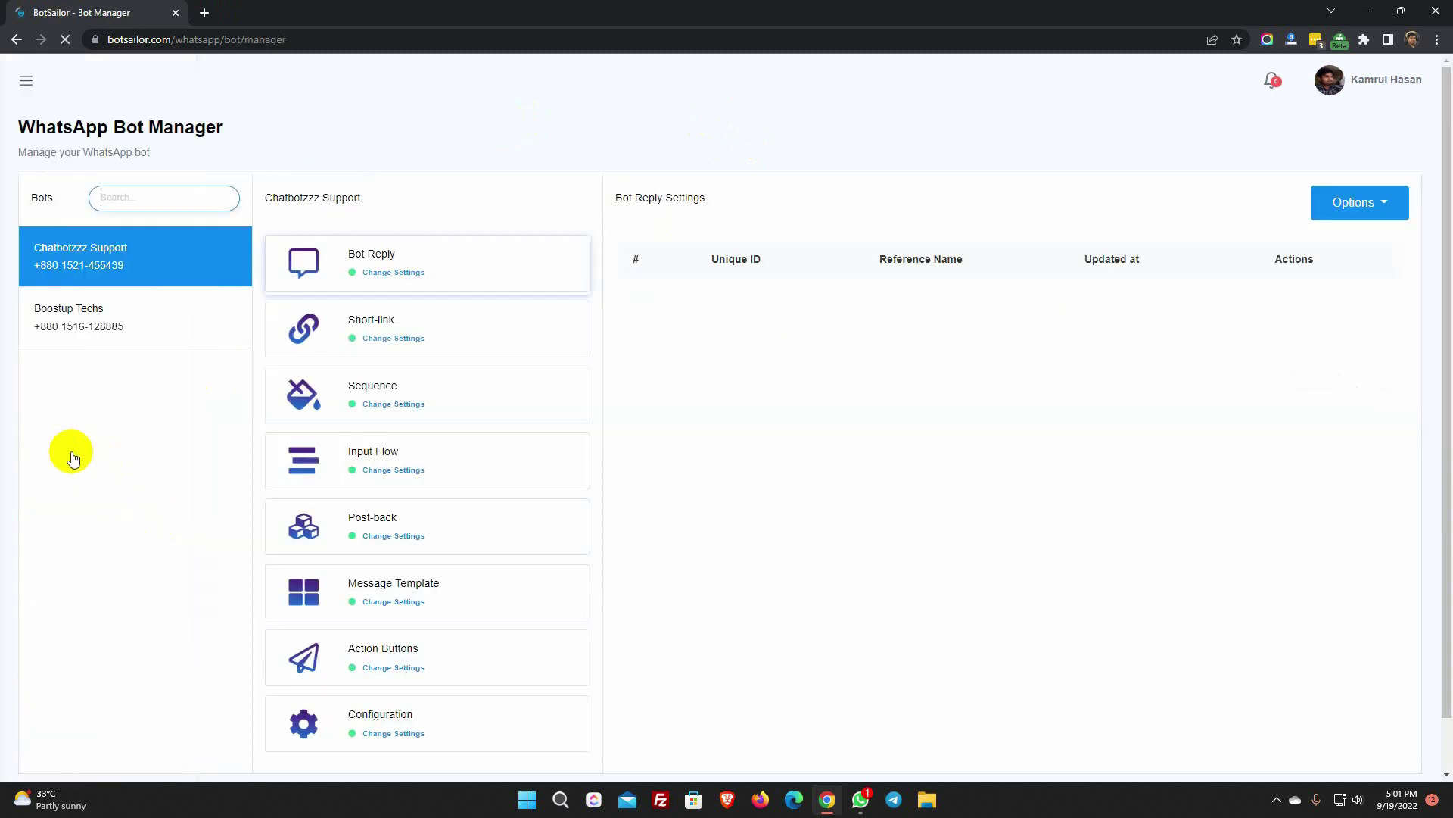
- Open Message Templates for the Chatbotzzz Support bot and start a new template
click(112, 260)
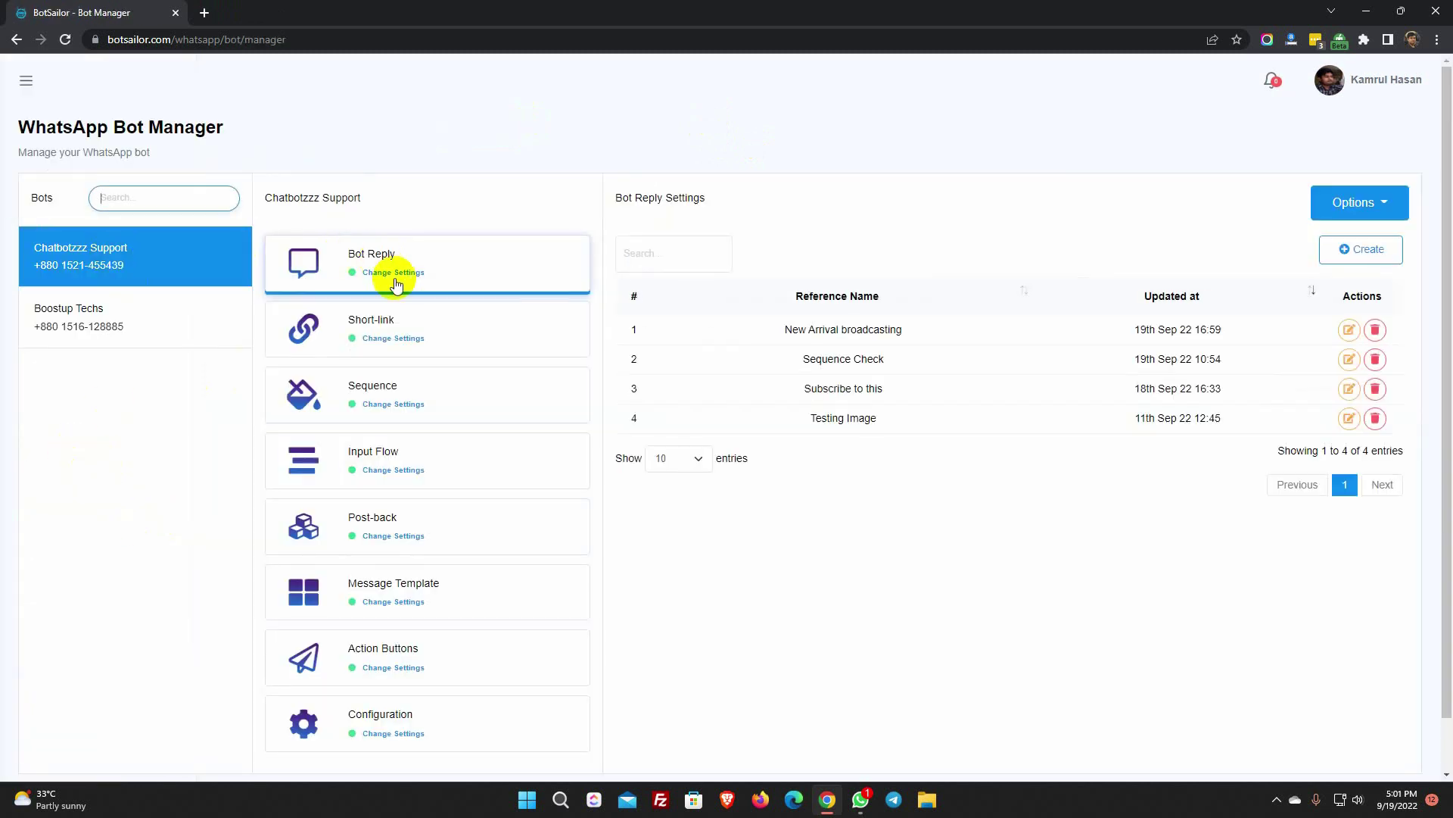
scroll(379, 474, down, 1)
click(385, 533)
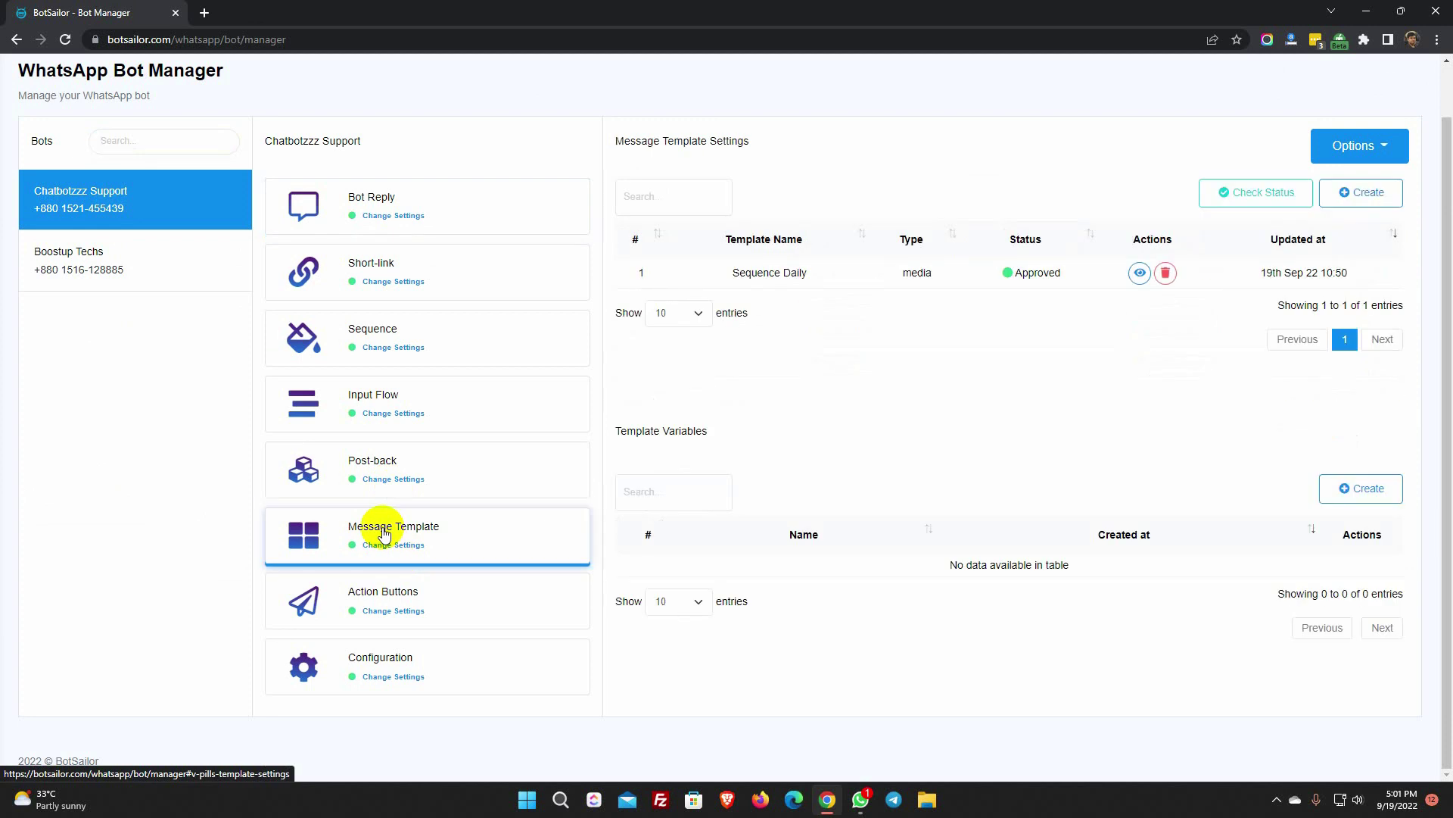
scroll(1098, 477, up, 1)
drag(615, 198, 761, 202)
click(1367, 249)
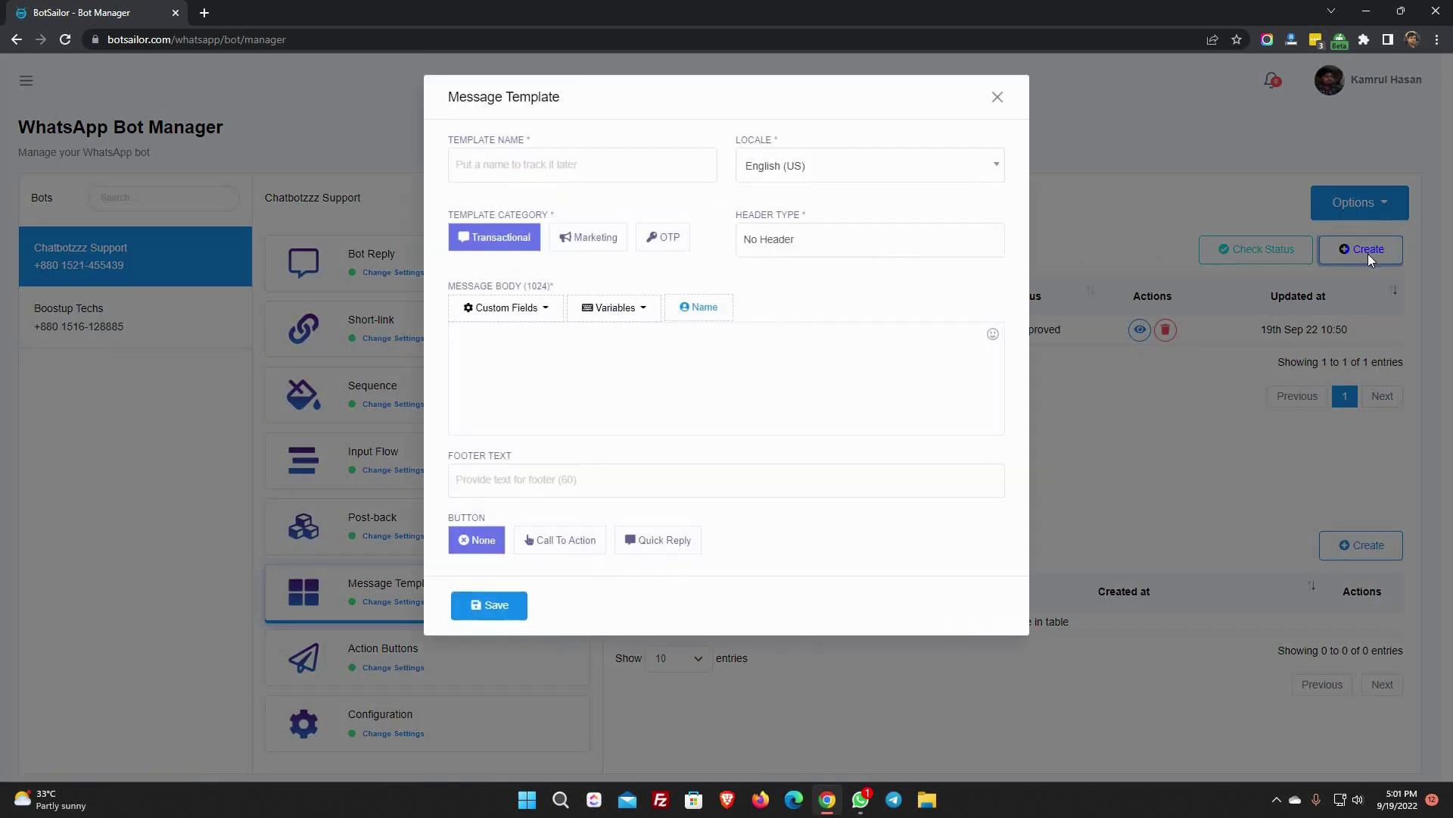
- Name the template 'New Arrivals' with English (US) locale and Marketing category
click(508, 167)
text(New Arrivals)
click(667, 204)
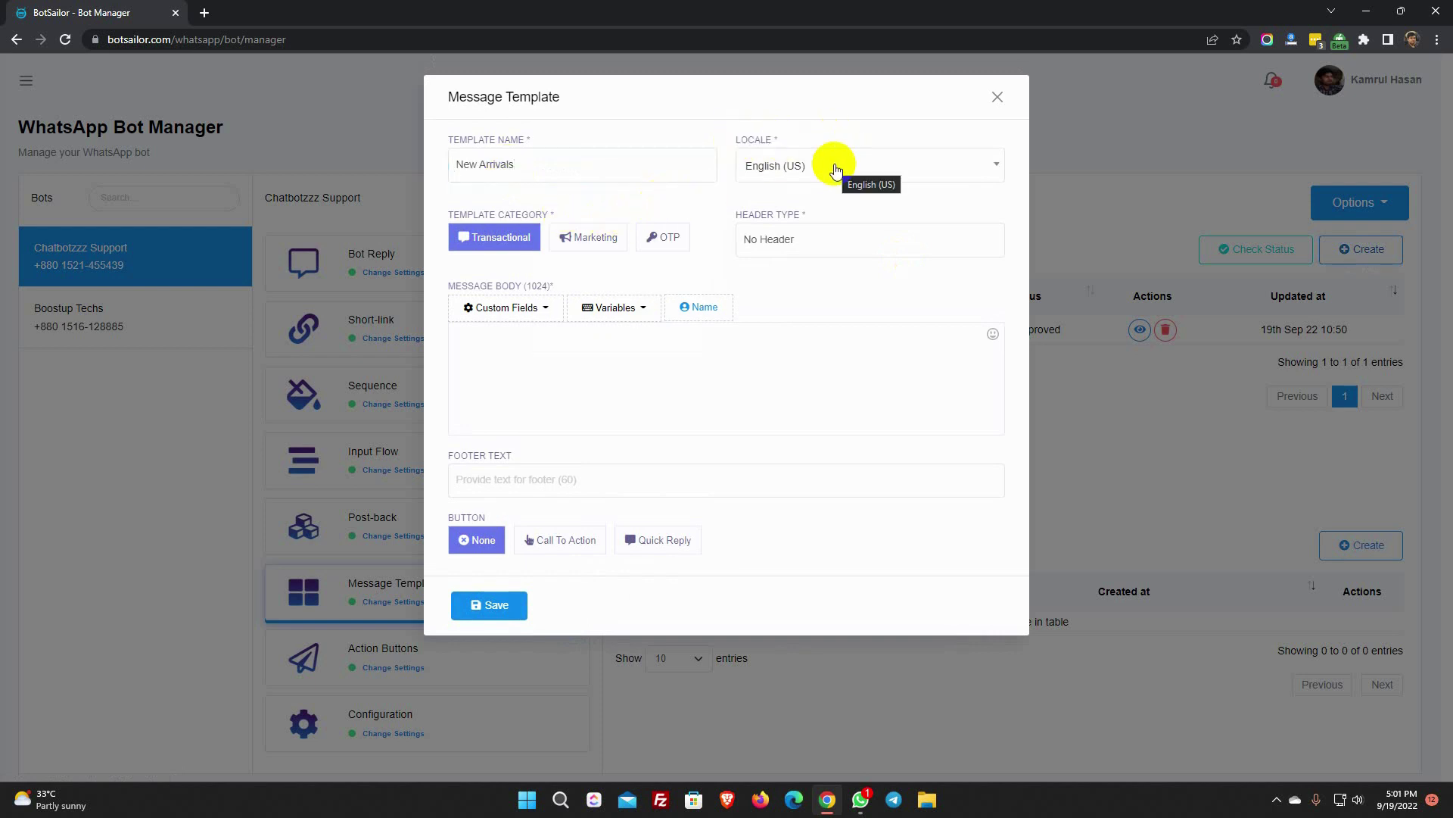
click(459, 215)
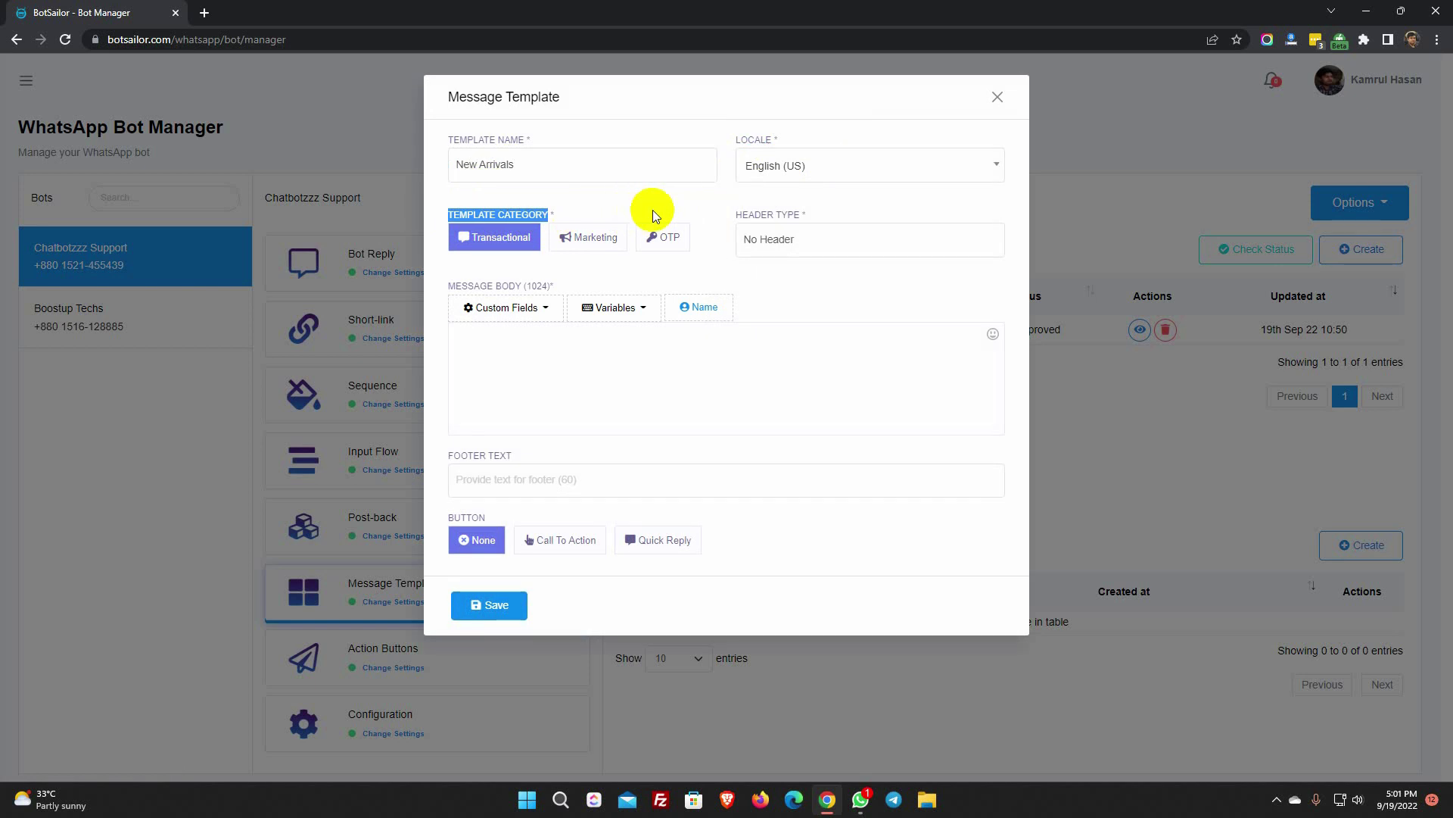
click(598, 241)
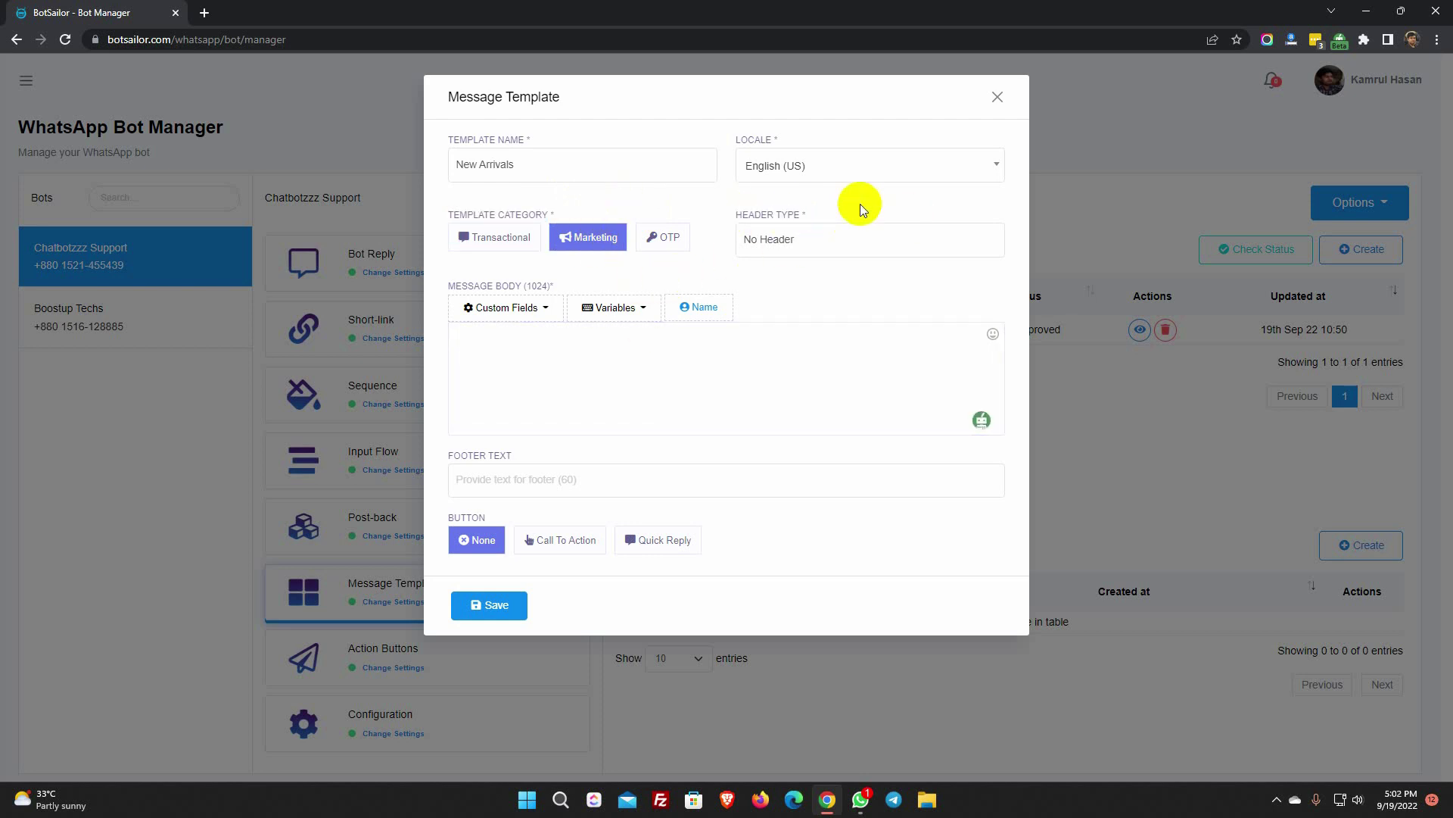
click(817, 241)
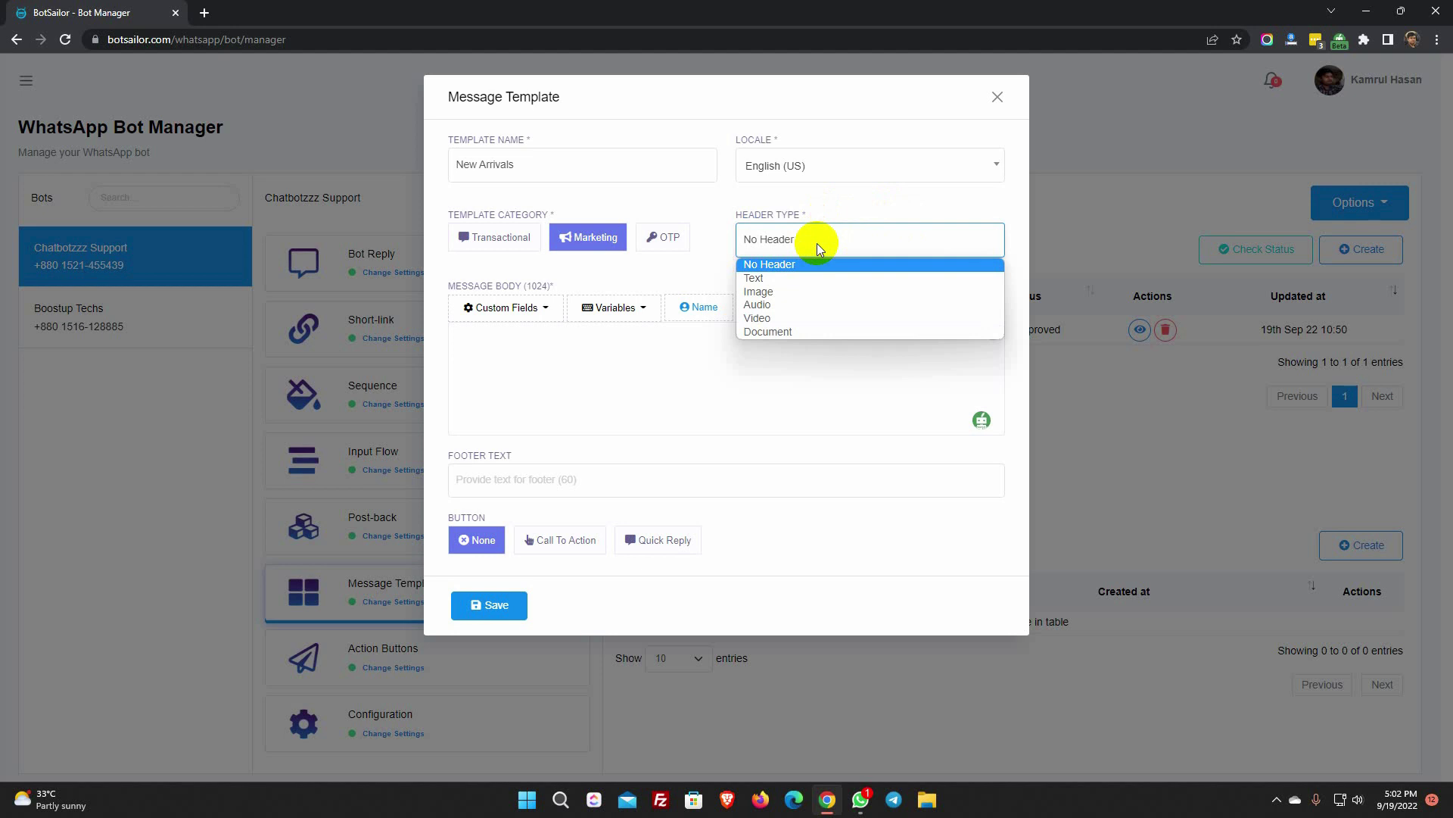
- Set a text header reading 'We have some awesome Collections.'
click(798, 277)
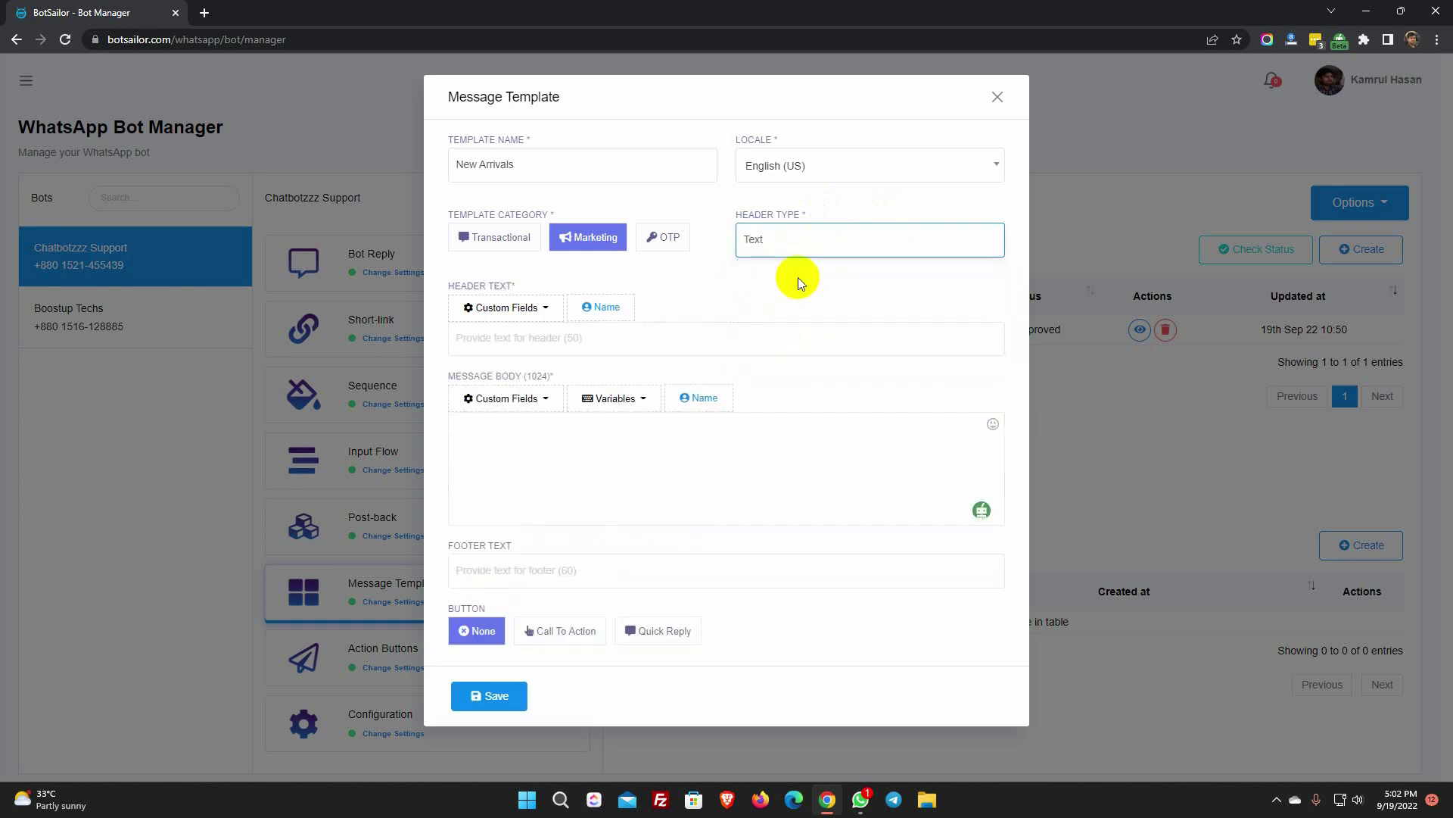
click(544, 309)
click(603, 312)
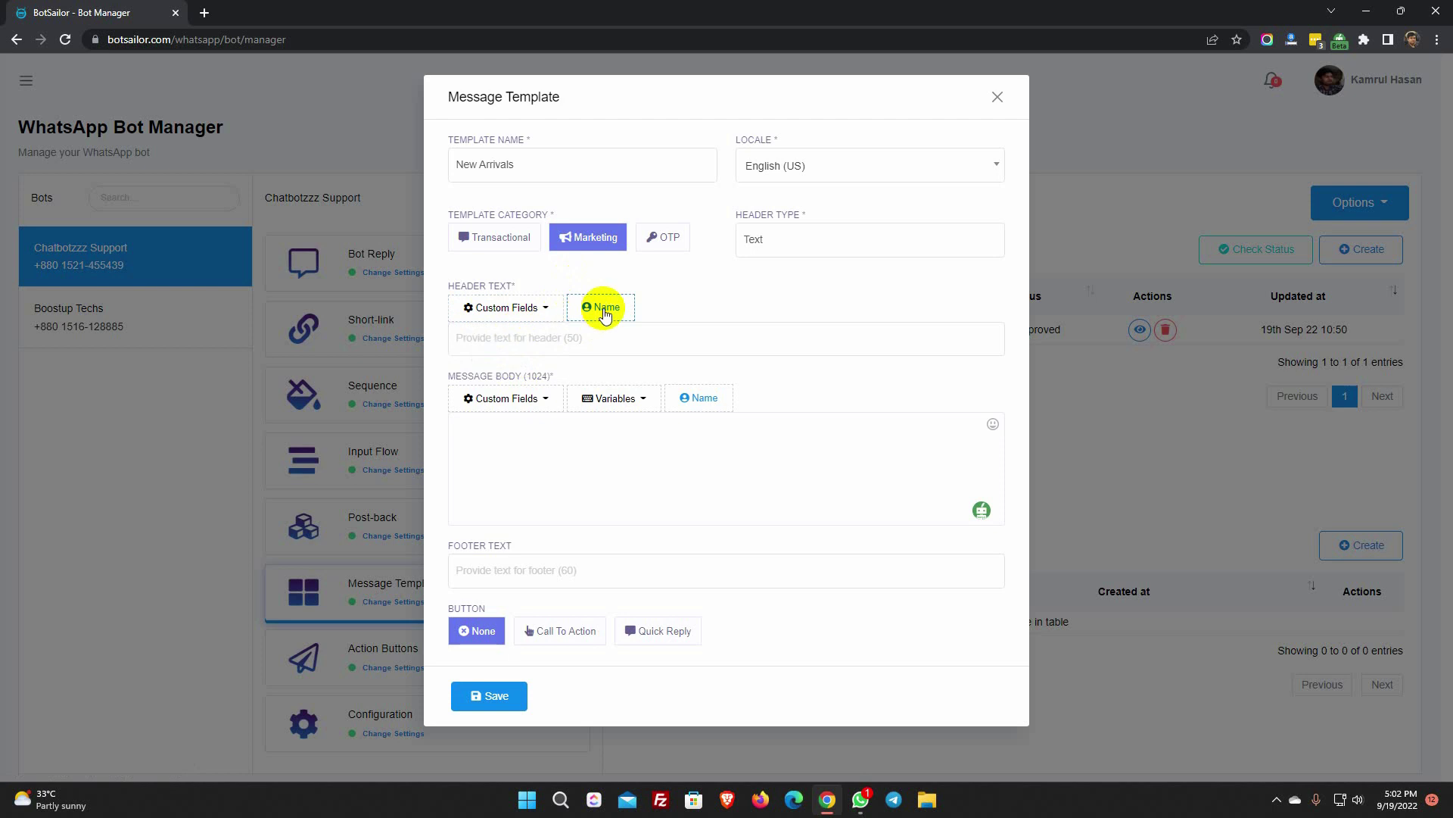
click(520, 334)
text(We have some awesome Collections.)
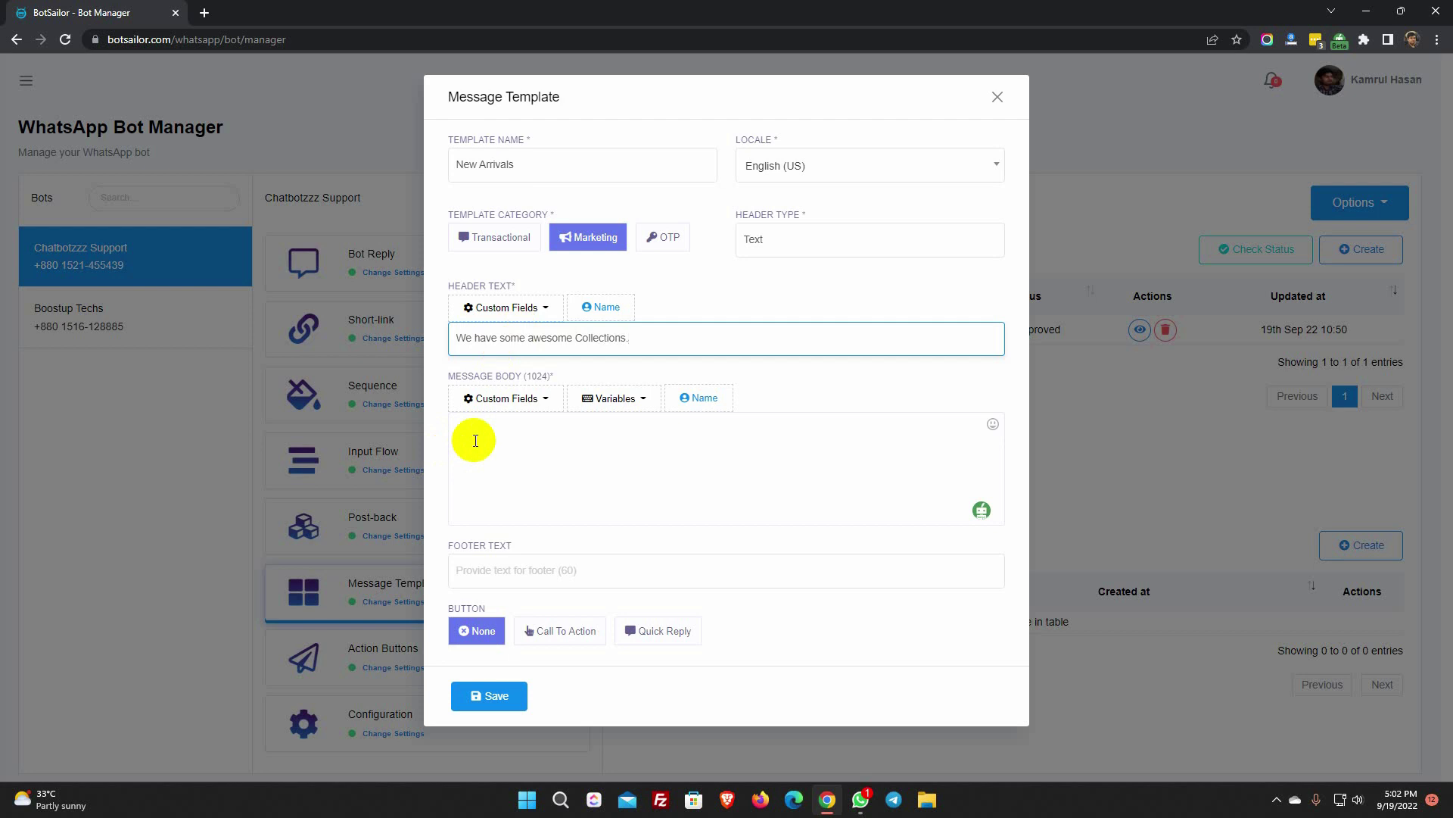
- Write the greeting body with name placeholder, inventory update and 'Thanks', plus footer 'Fashion Store'
click(475, 441)
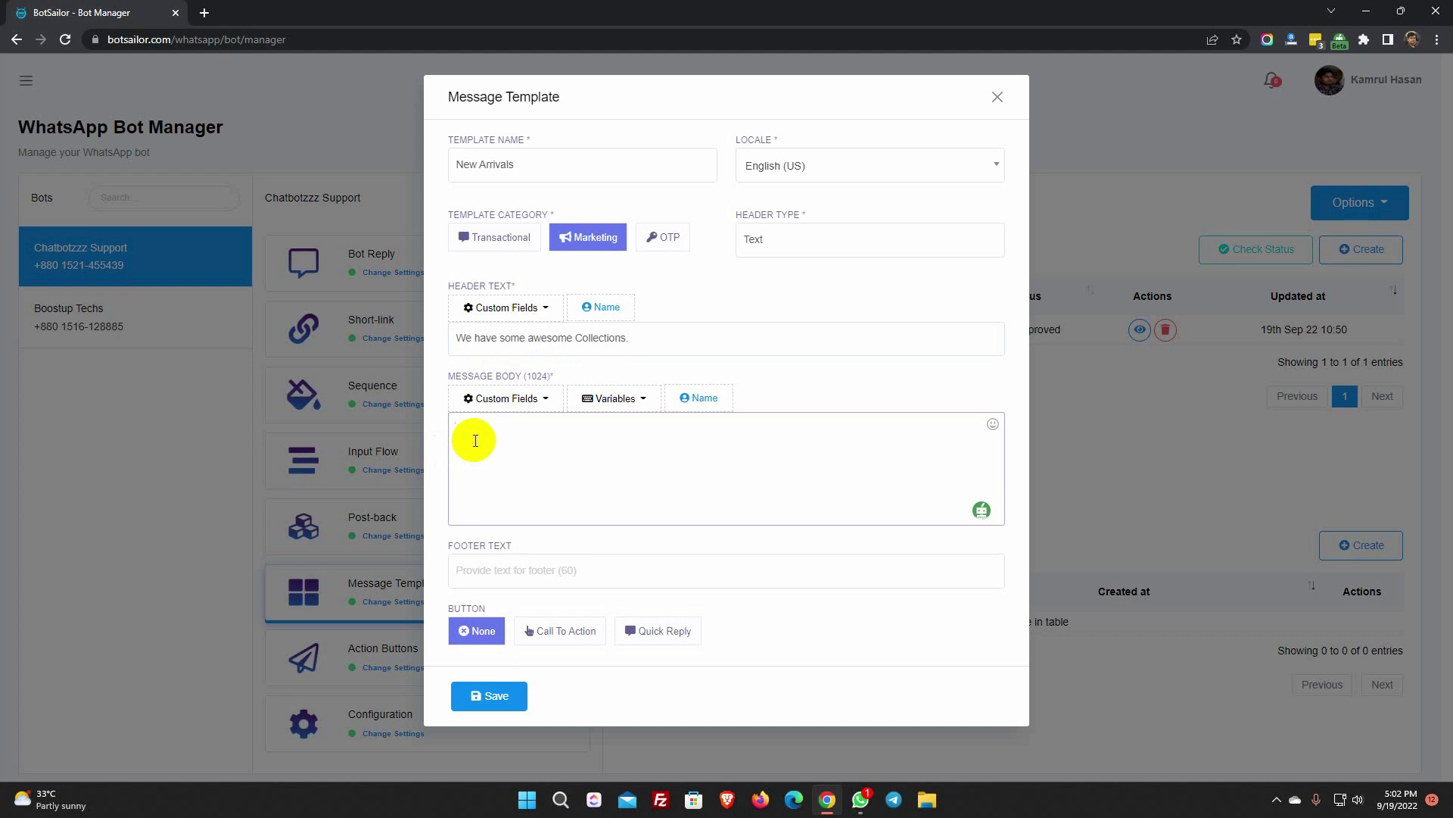
text(Hello,)
click(695, 398)
text(,)
key(Return)
key(Return)
text(W)
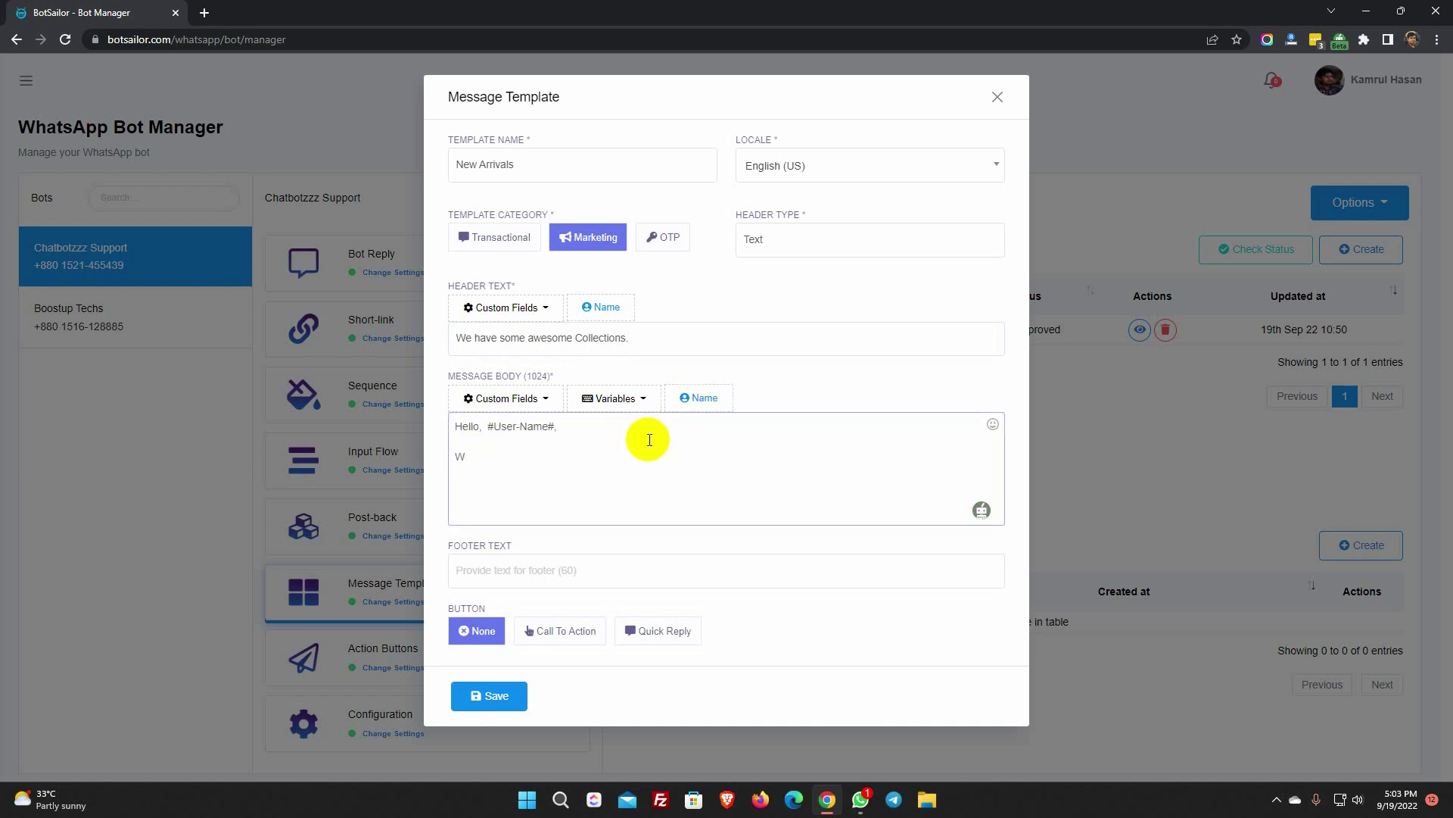
text(e have recently updated our inventory. We )
text(have some fantastic c)
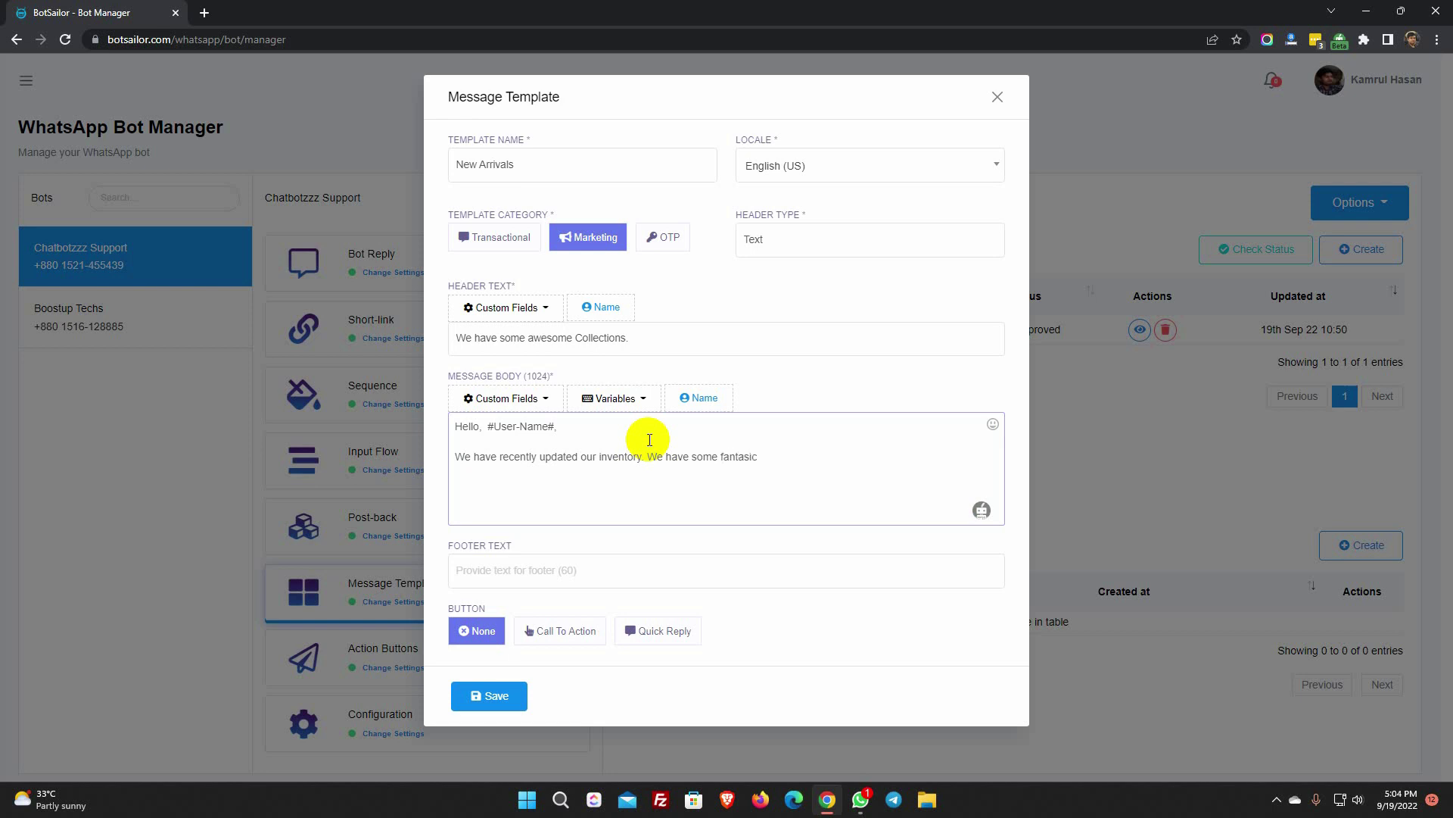
text(ollections. Please check them out.)
key(Return)
key(Return)
text(Thanks)
click(537, 568)
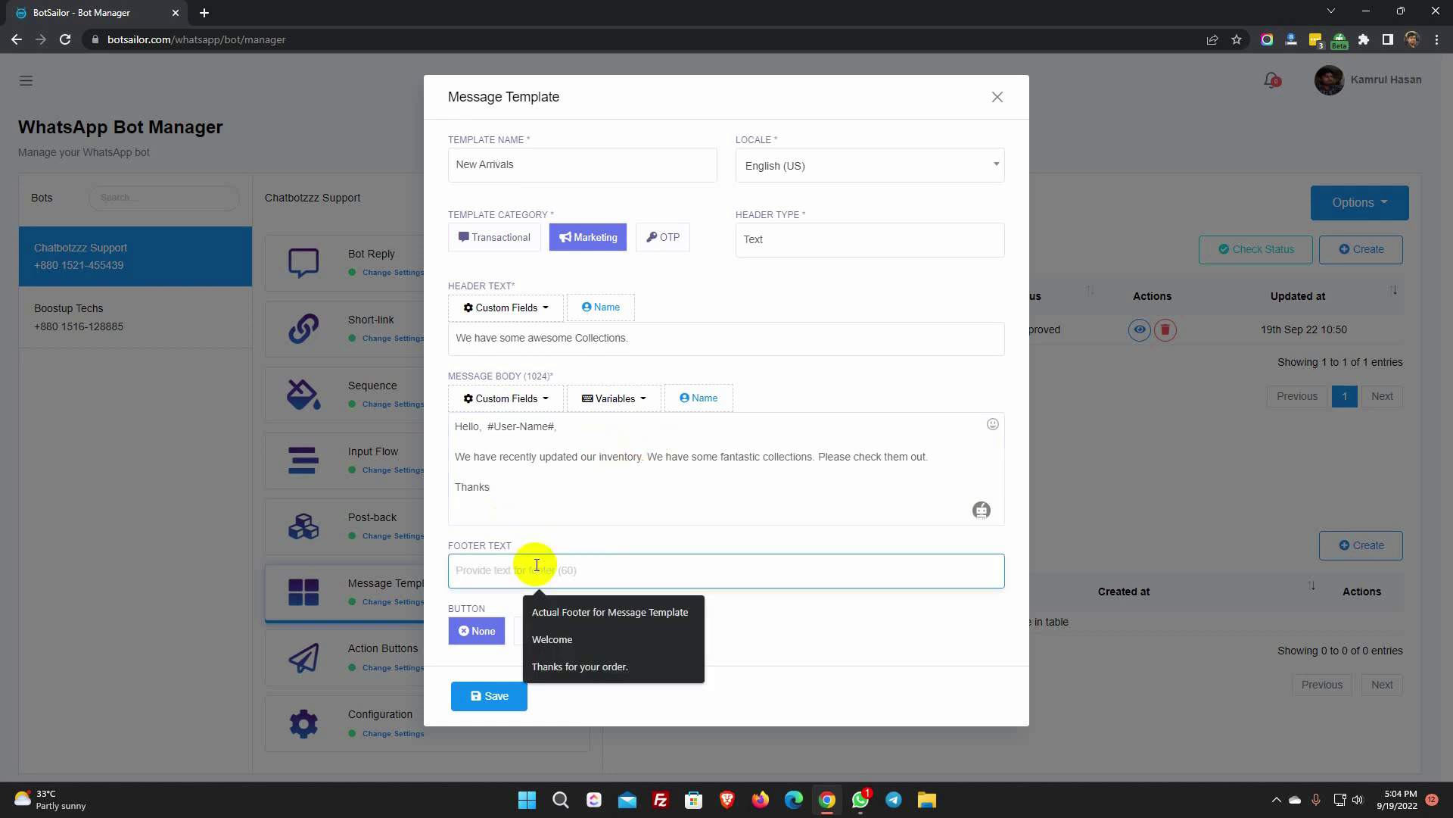
text(Fashion Store)
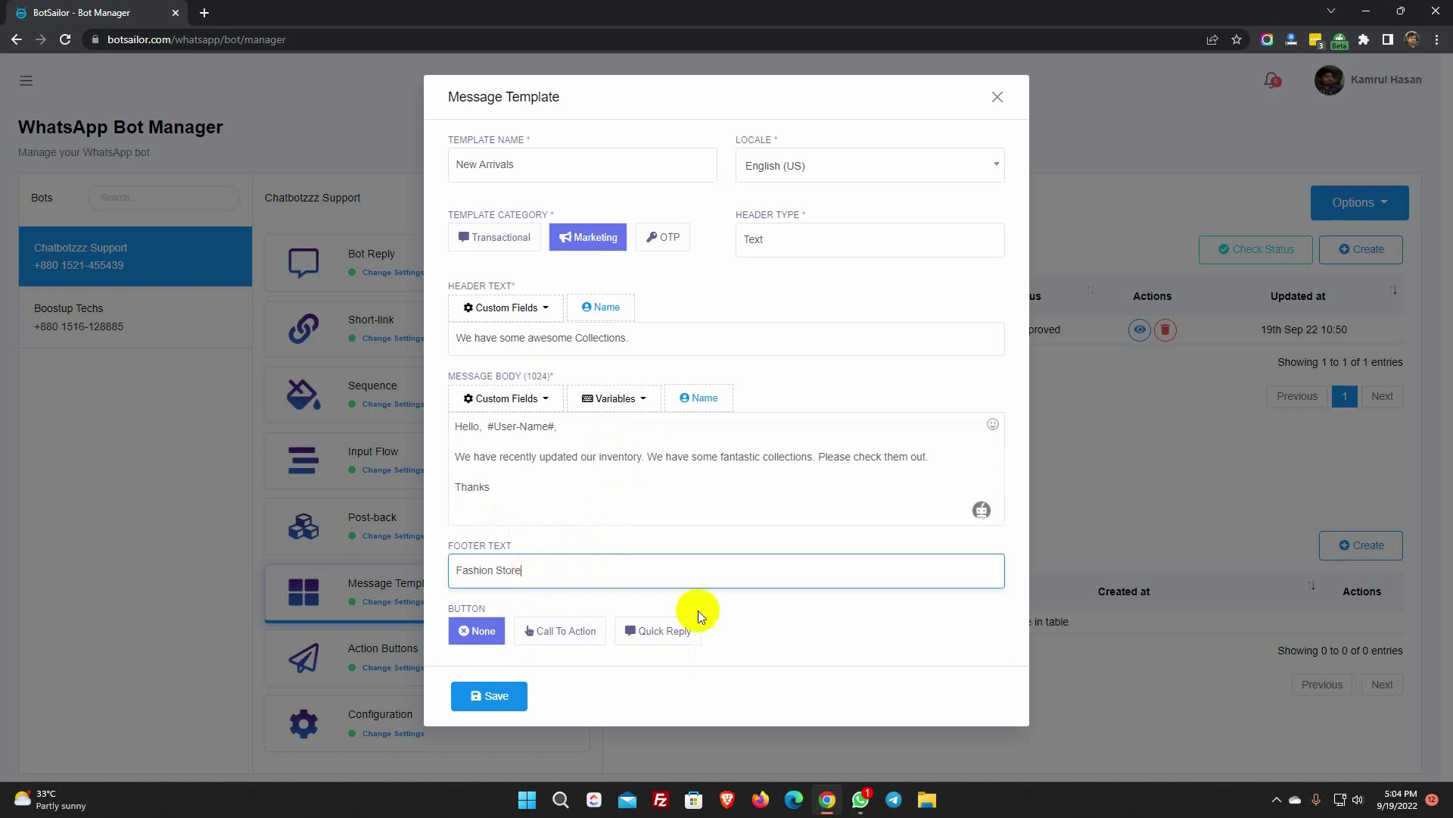
click(745, 625)
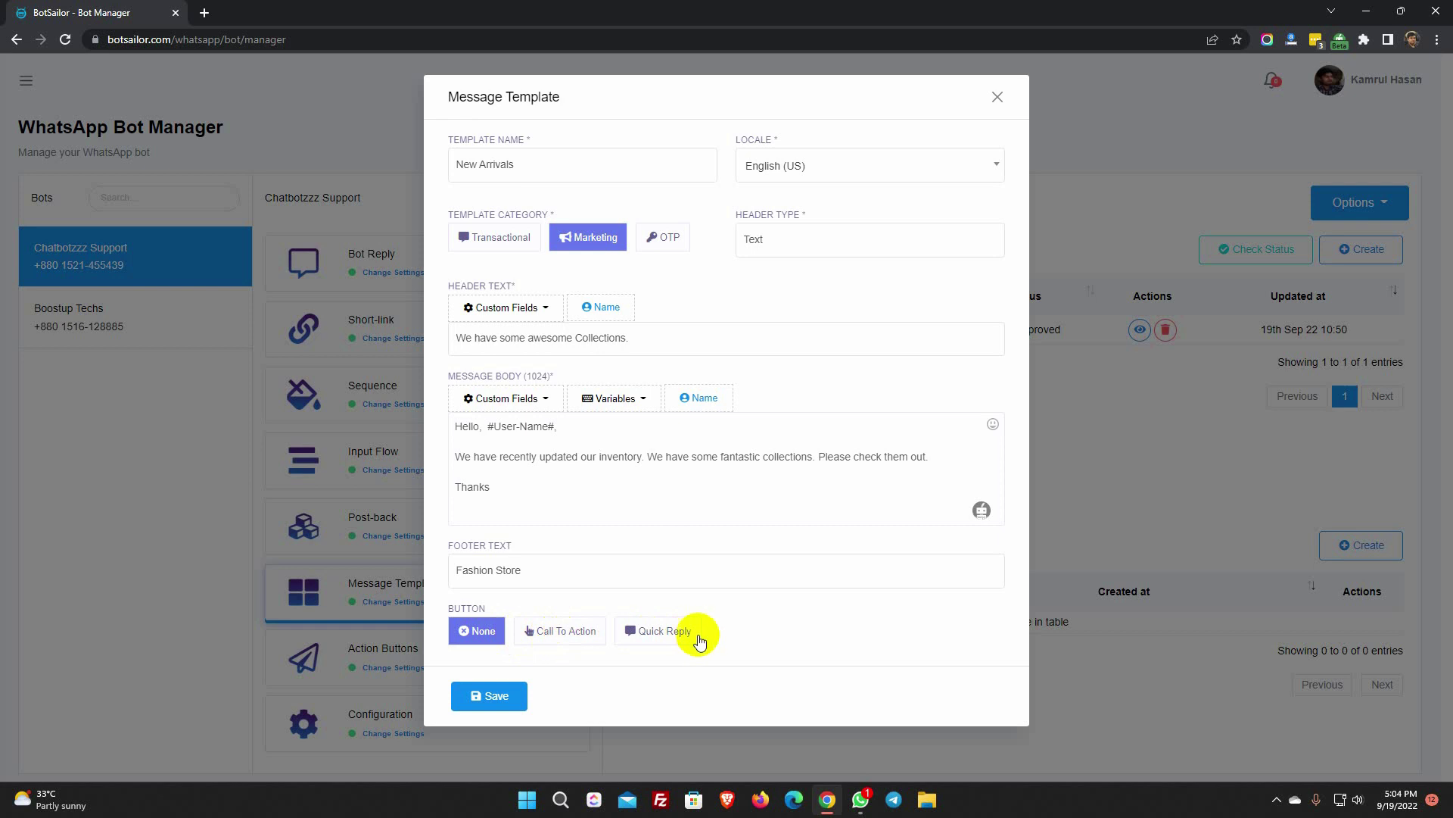
click(577, 632)
scroll(580, 640, down, 1)
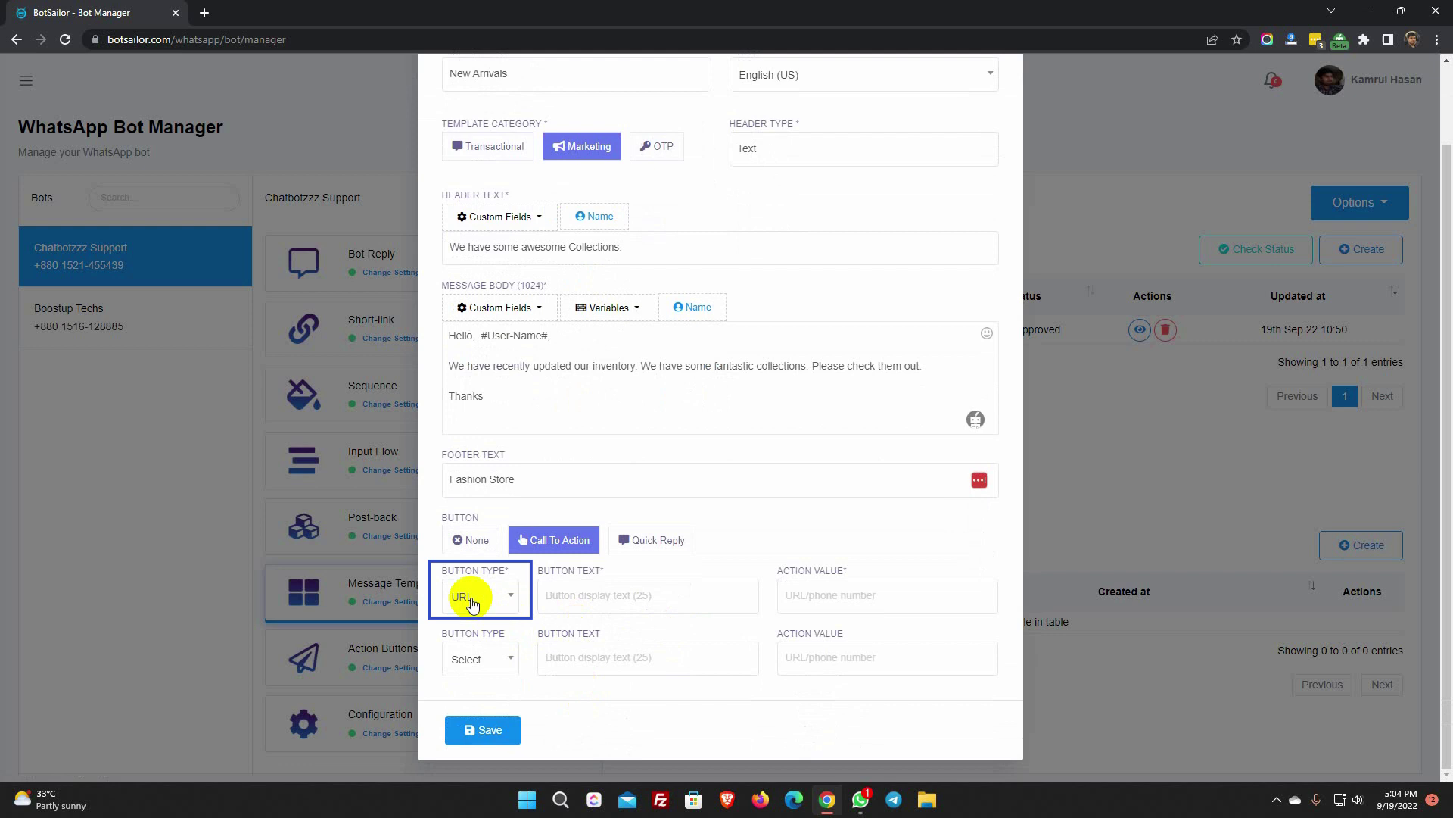
click(544, 593)
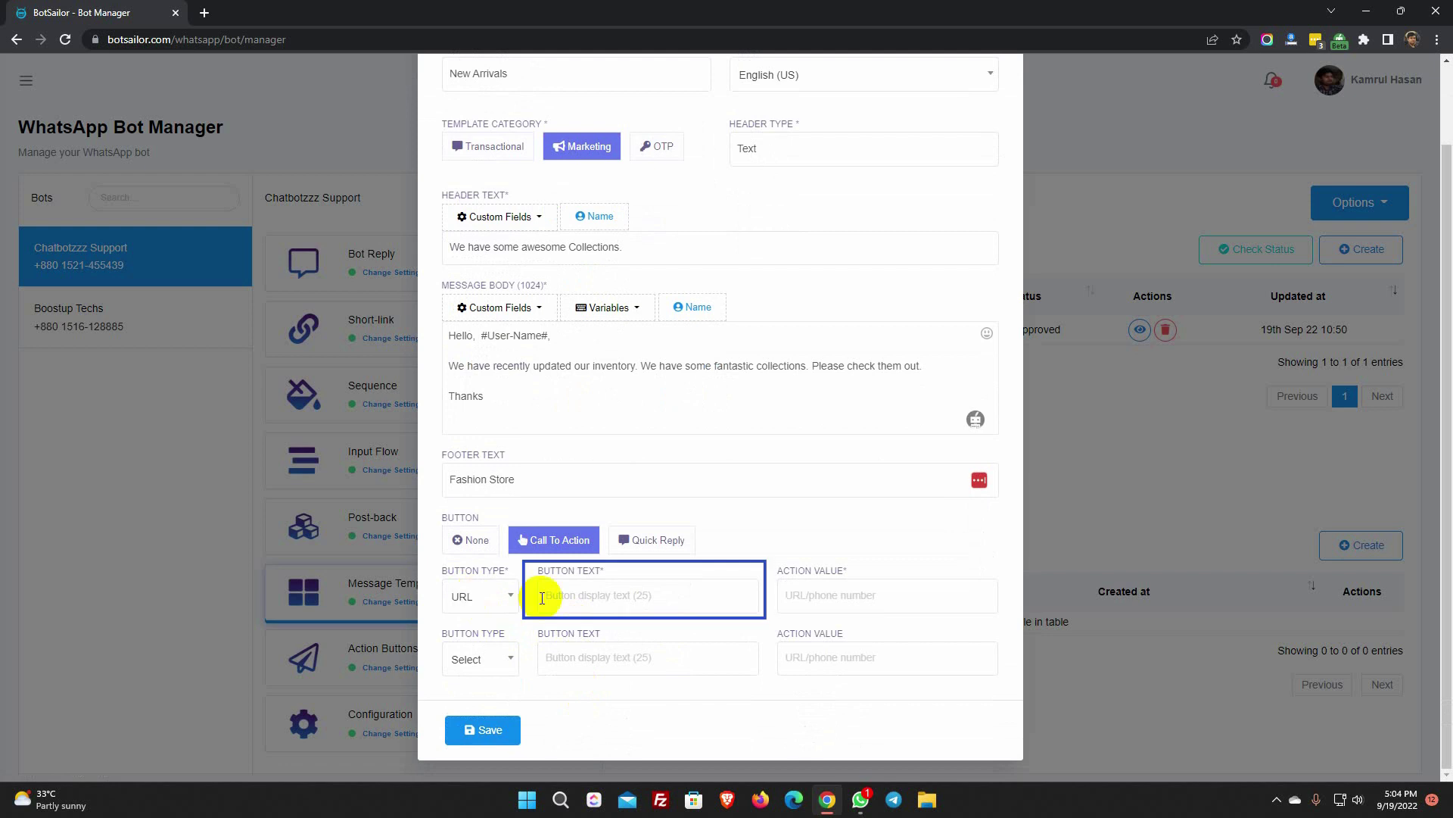
click(609, 595)
text(Show Me Now)
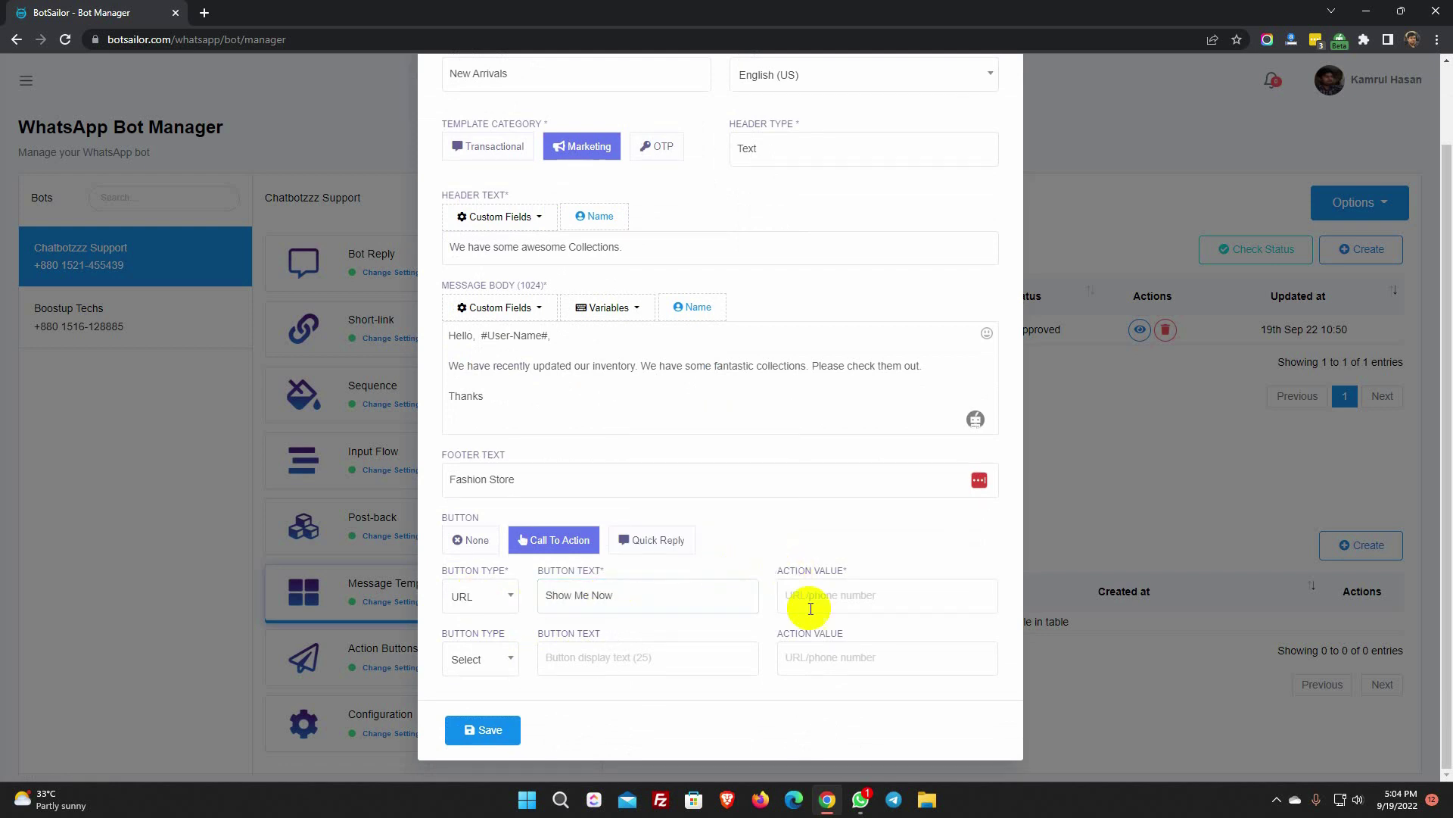
click(849, 595)
text(https://botsailor.com)
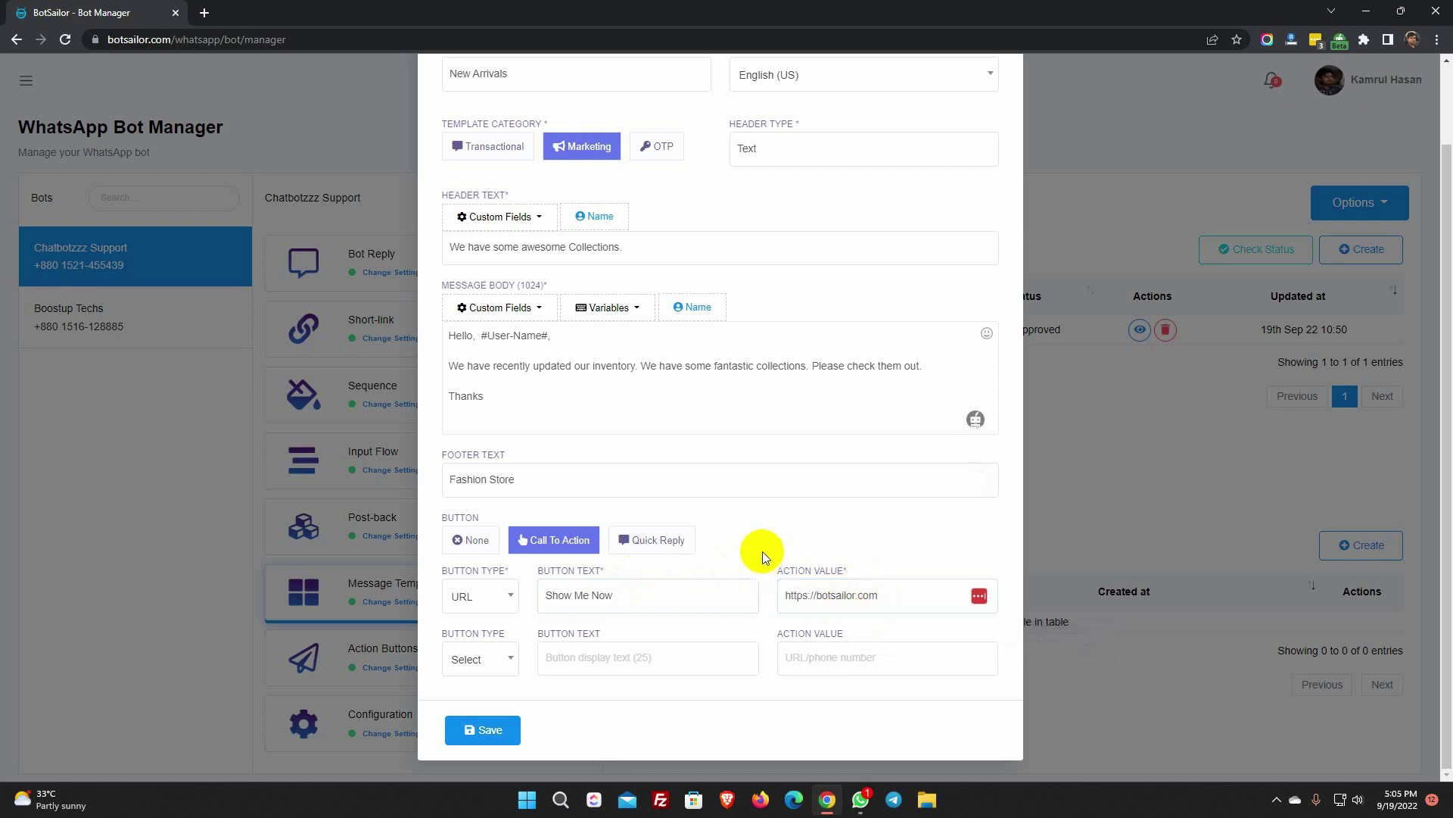
- Add a phone button 'Call Now' with the business phone number and save the template
click(505, 676)
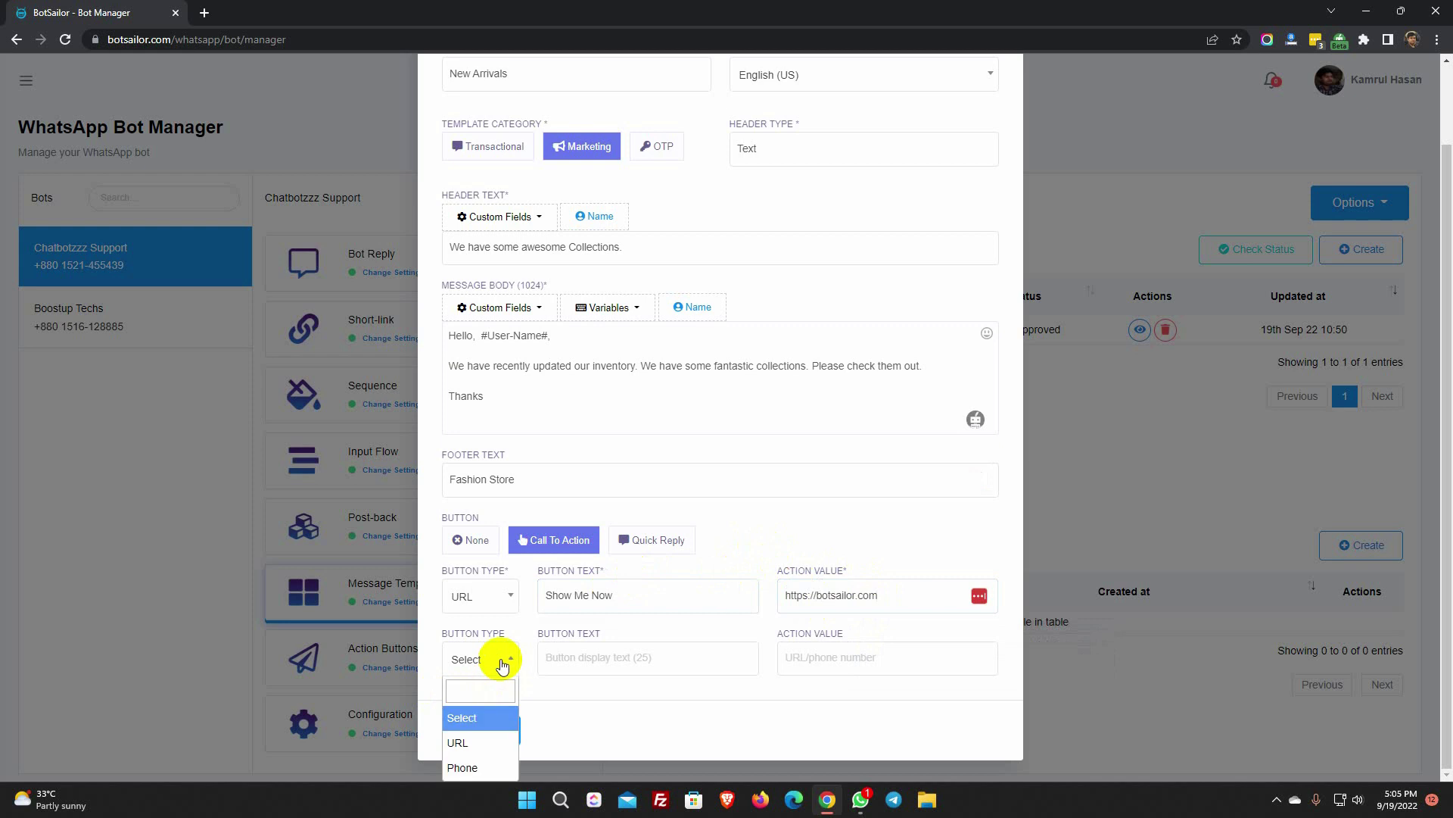
click(480, 762)
click(584, 657)
text(Call Now)
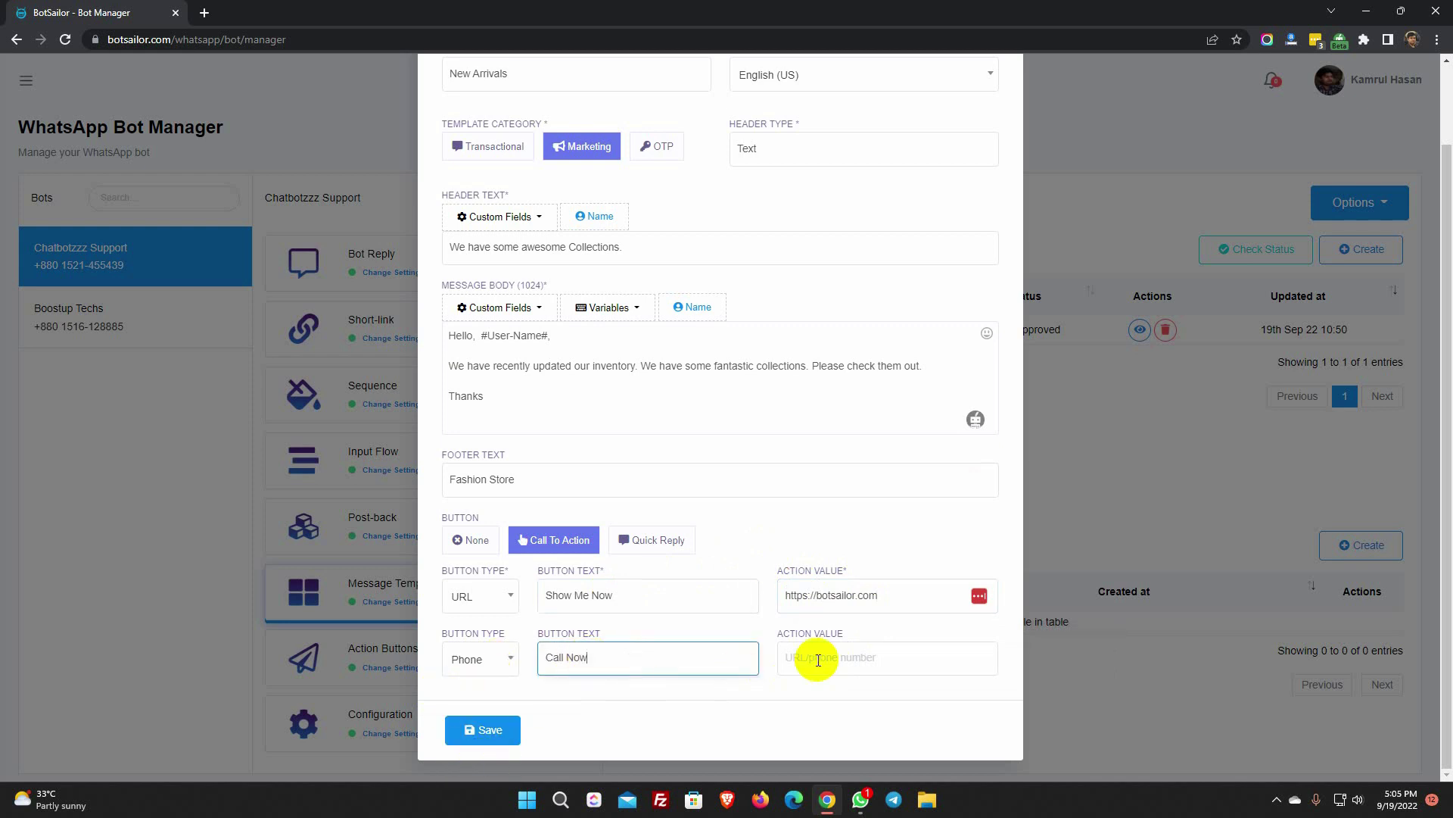
click(817, 658)
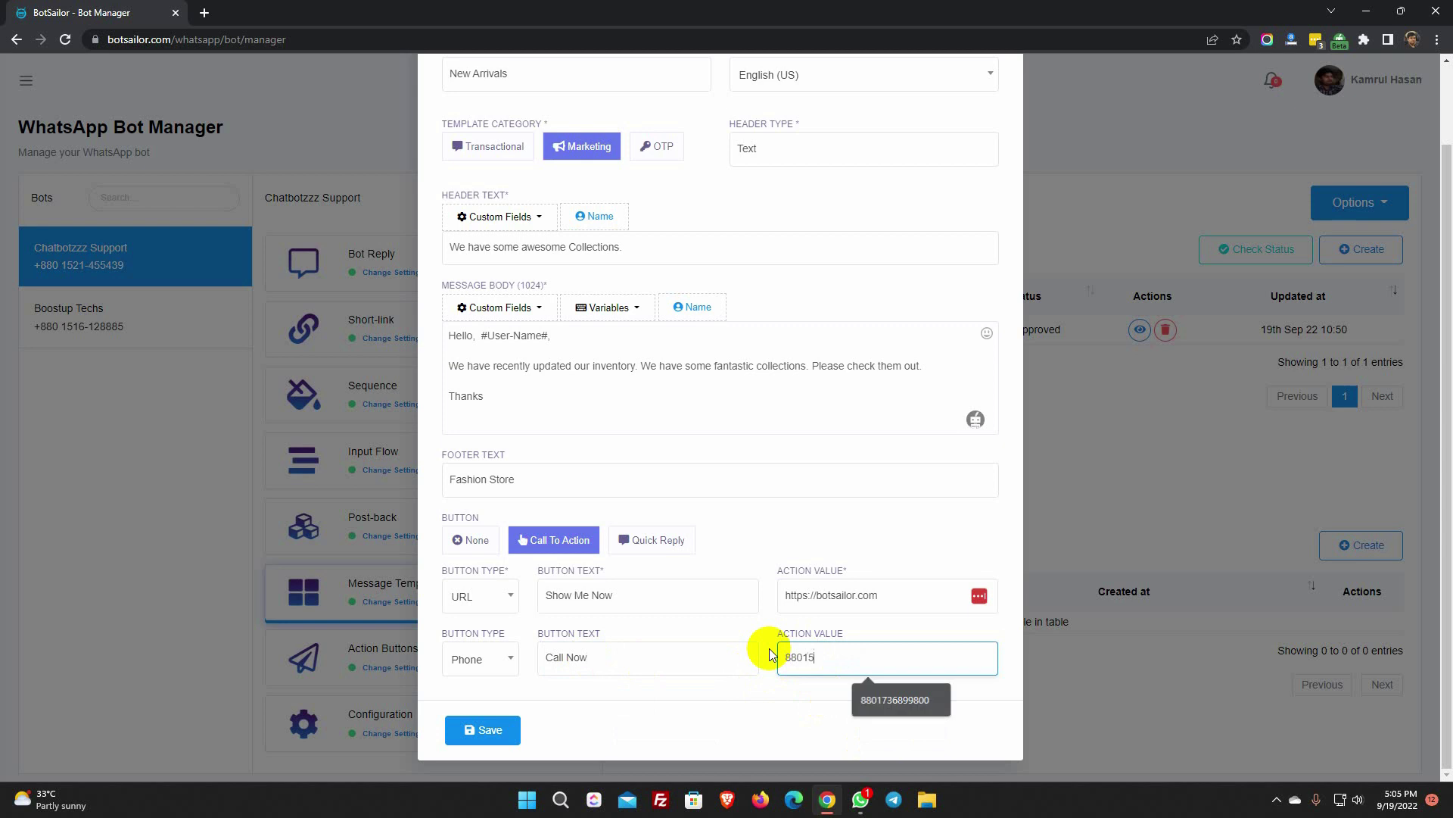
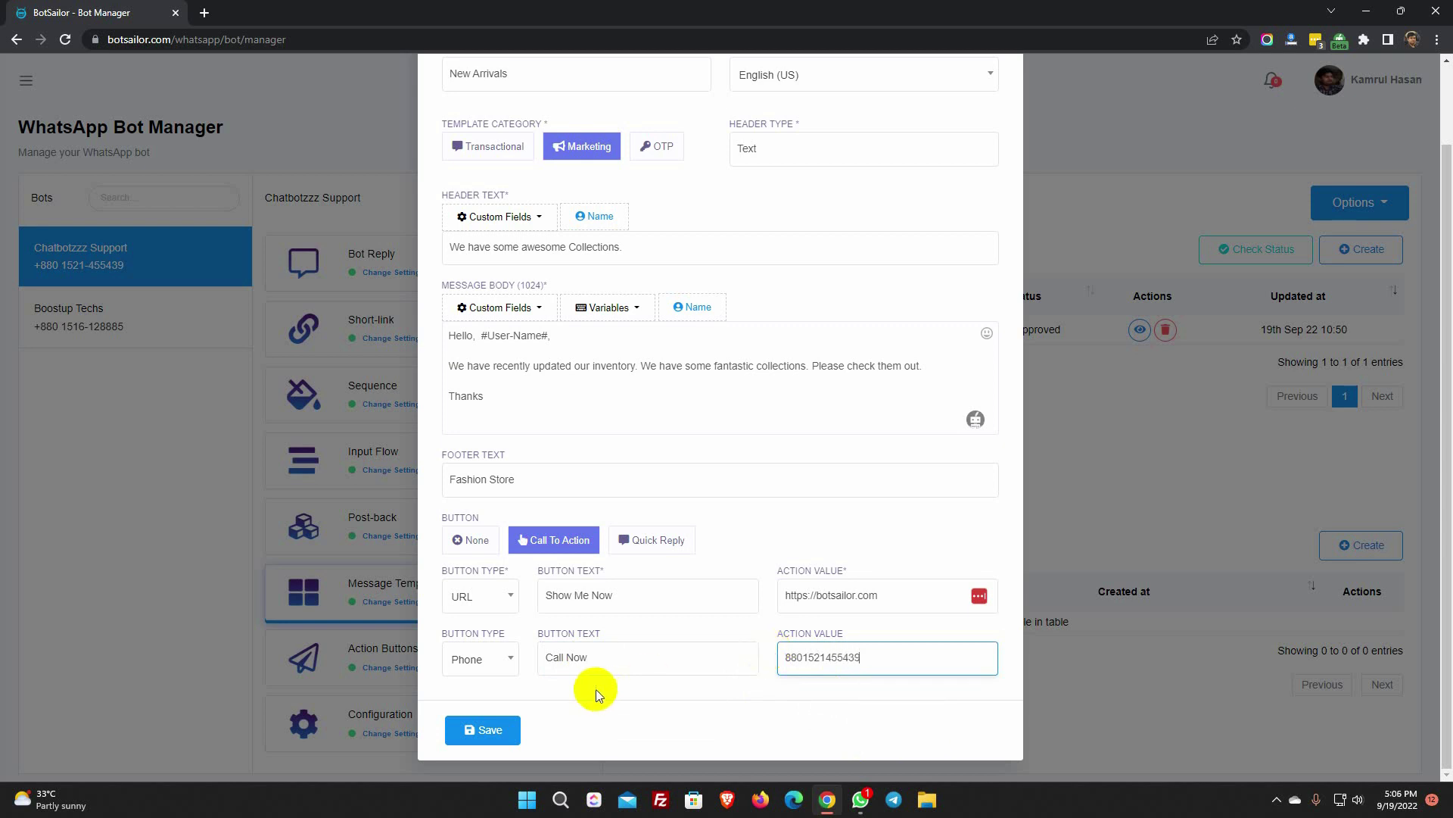
click(489, 730)
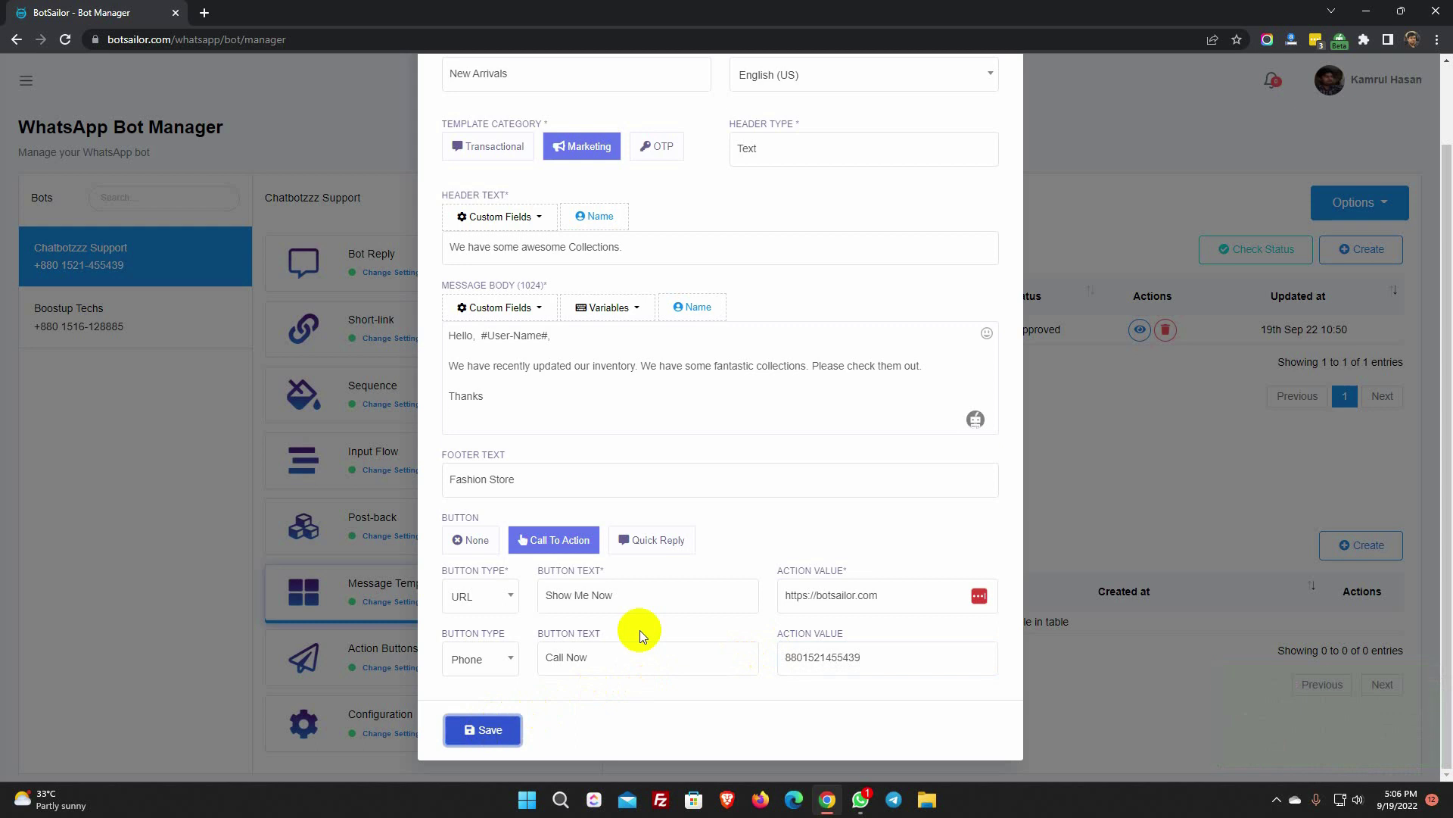
scroll(846, 394, up, 3)
- Close the template form and refresh statuses to confirm the New Arrivals template is approved
click(992, 98)
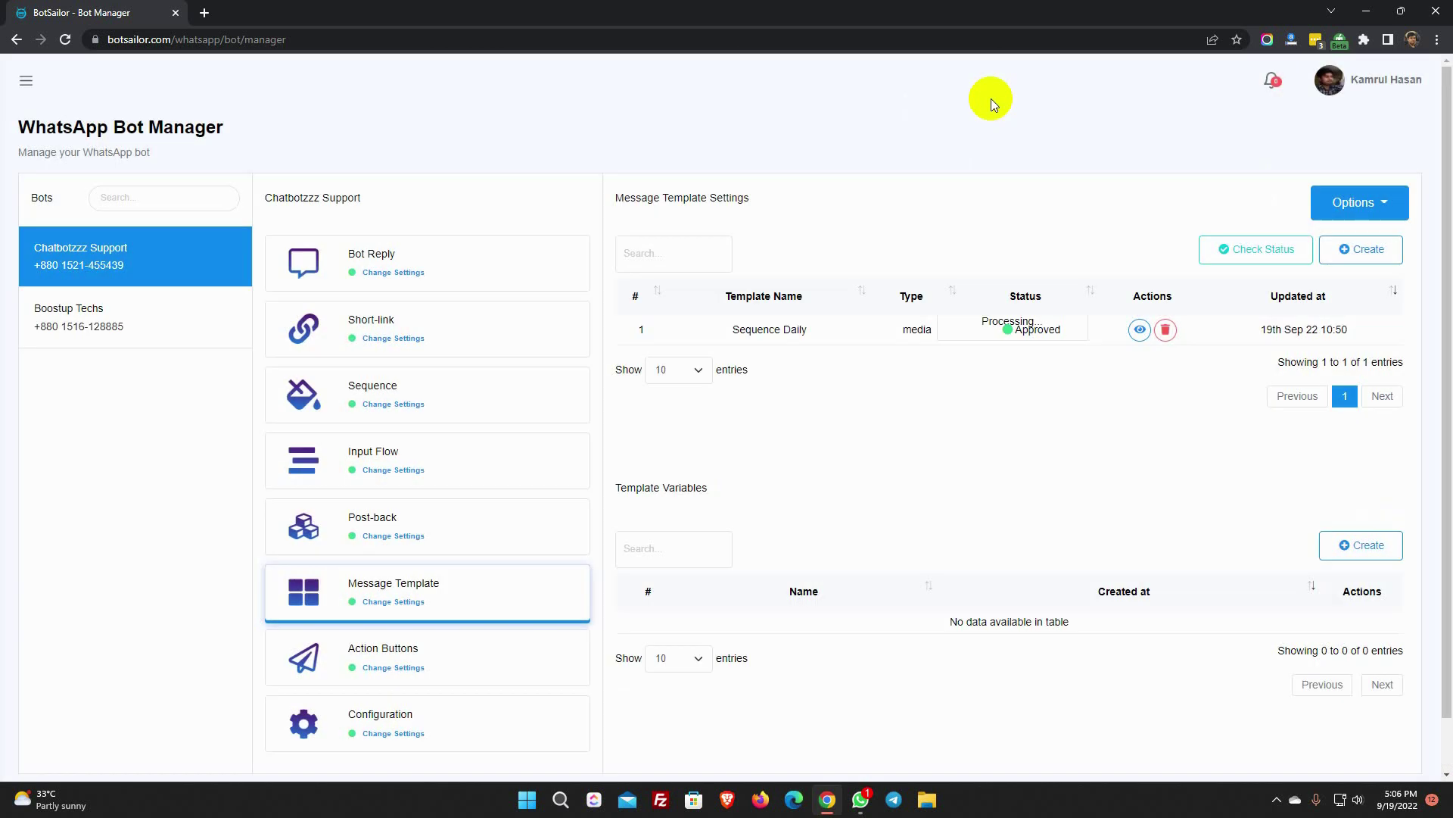
click(1255, 248)
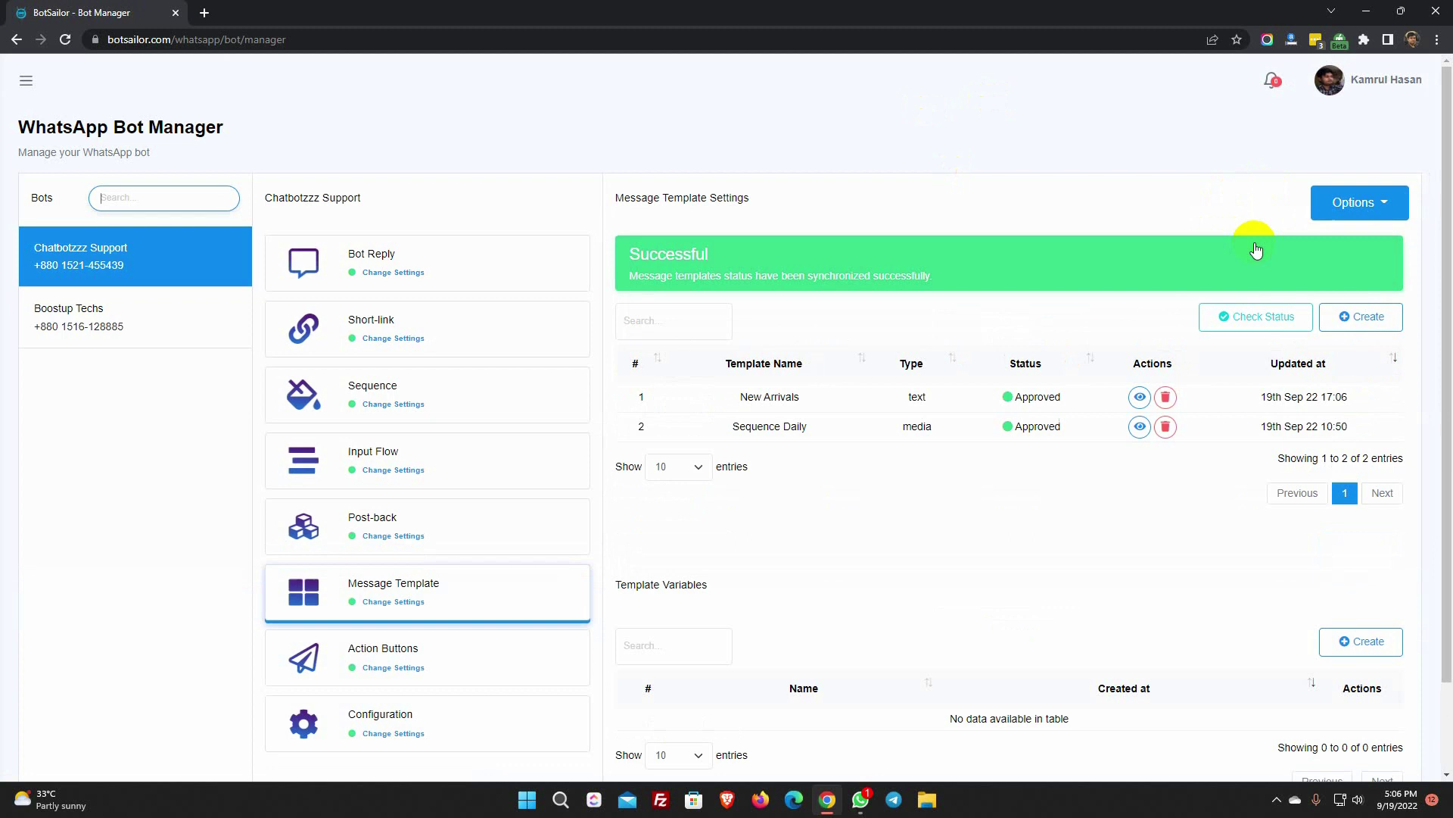
drag(730, 396, 1082, 398)
click(1074, 400)
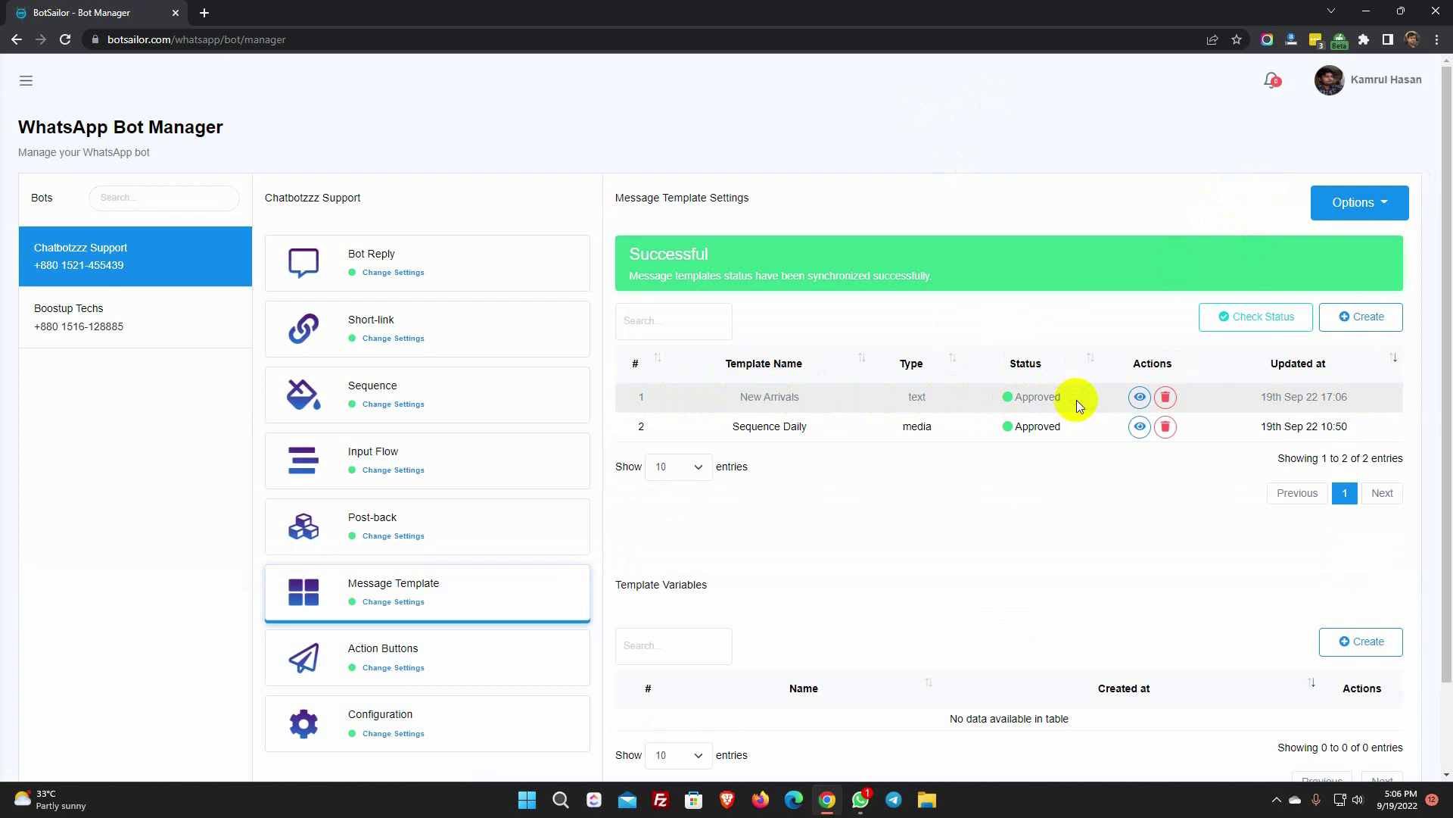
- Start a new WhatsApp broadcast campaign from the Chatbotzzz Support bot
click(26, 80)
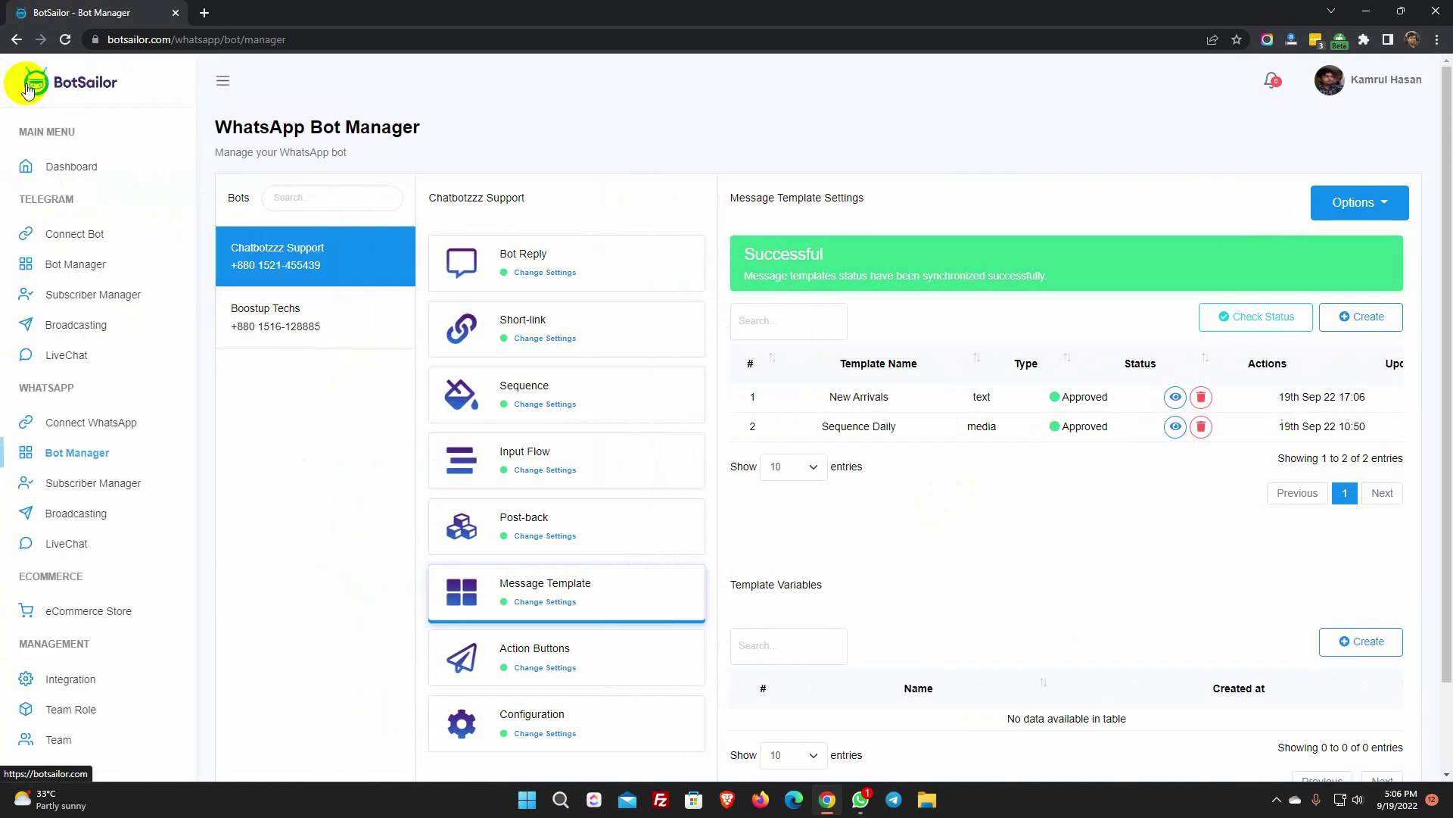
click(75, 517)
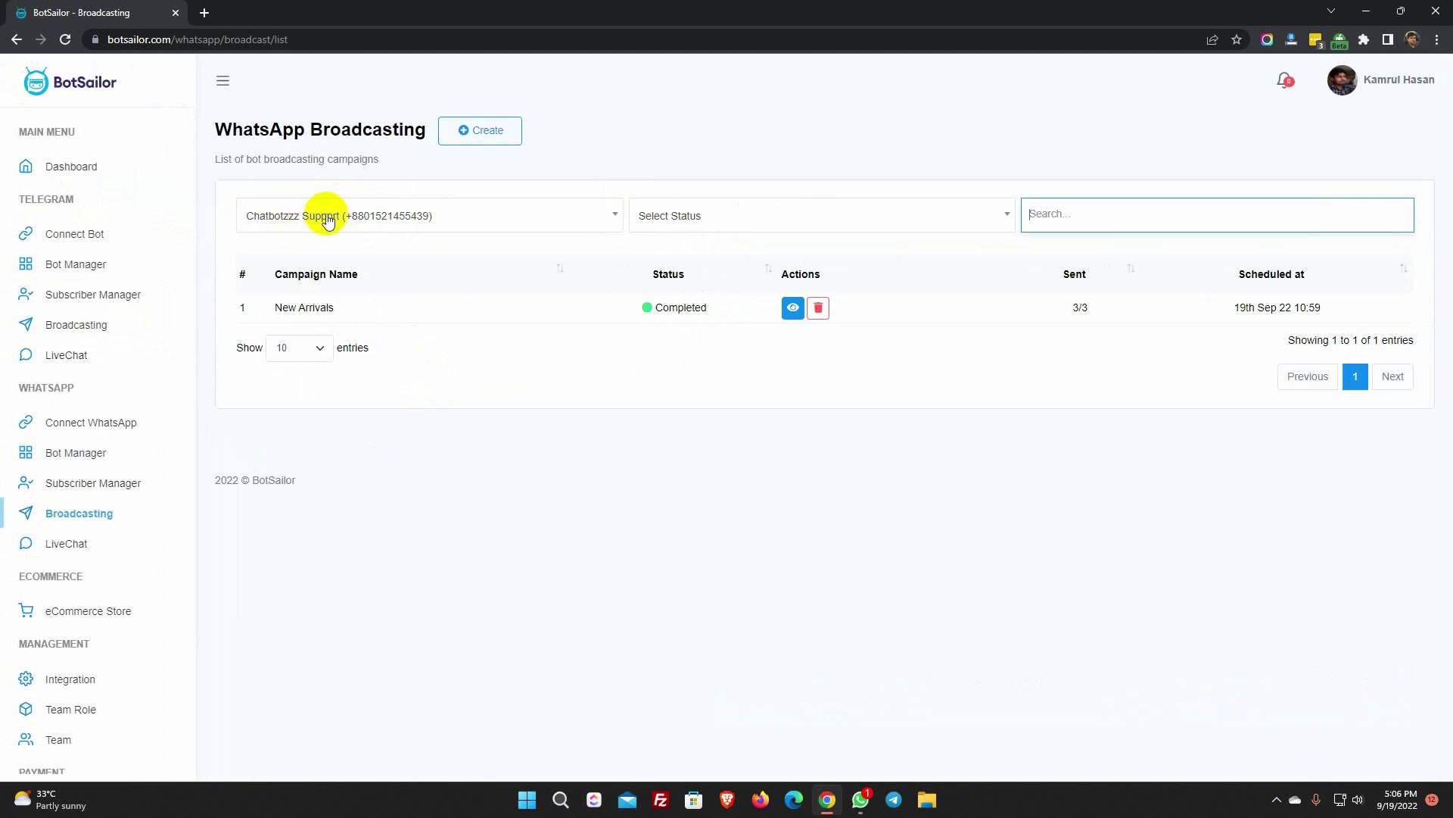
click(470, 219)
click(412, 299)
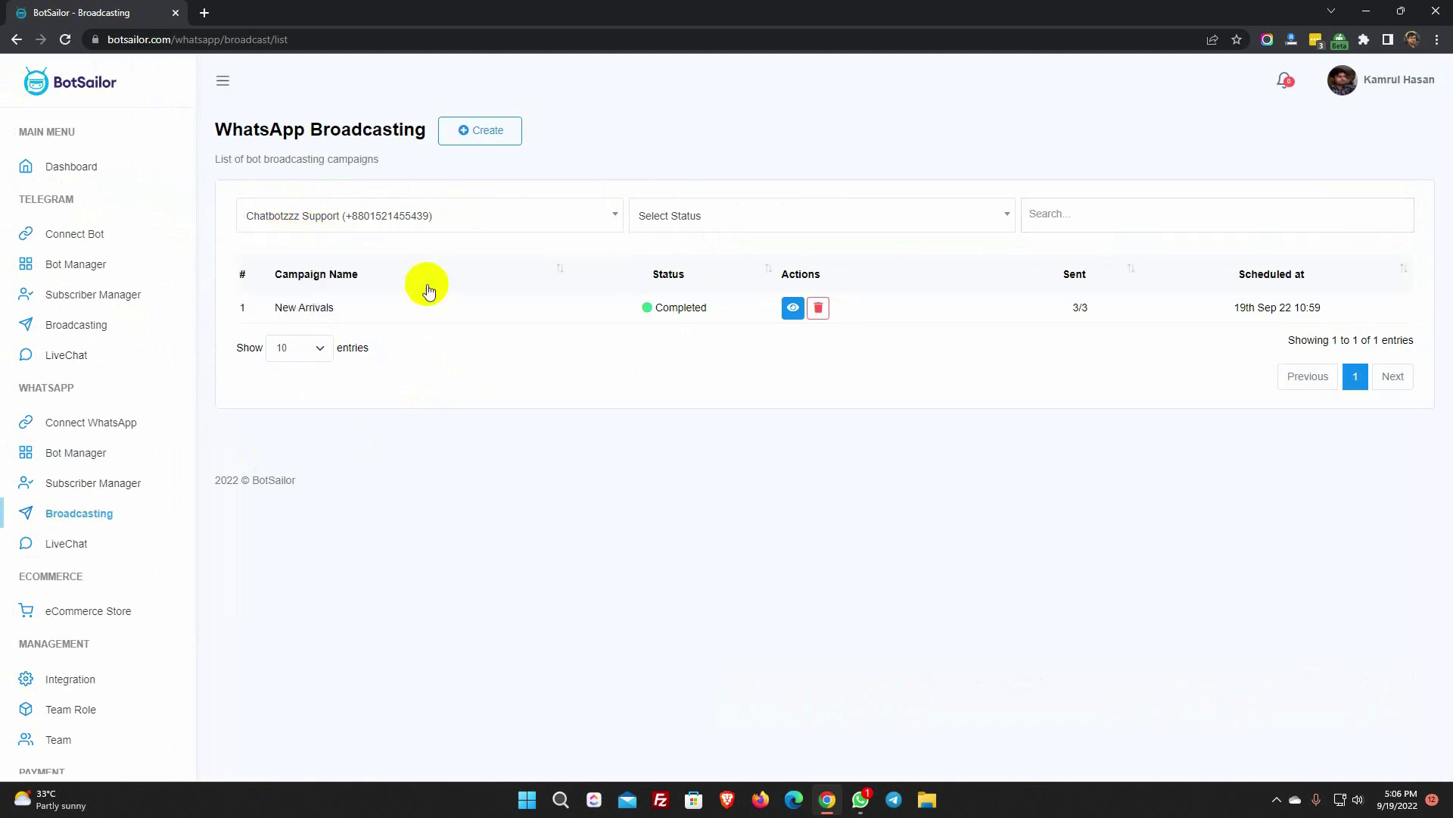
click(479, 137)
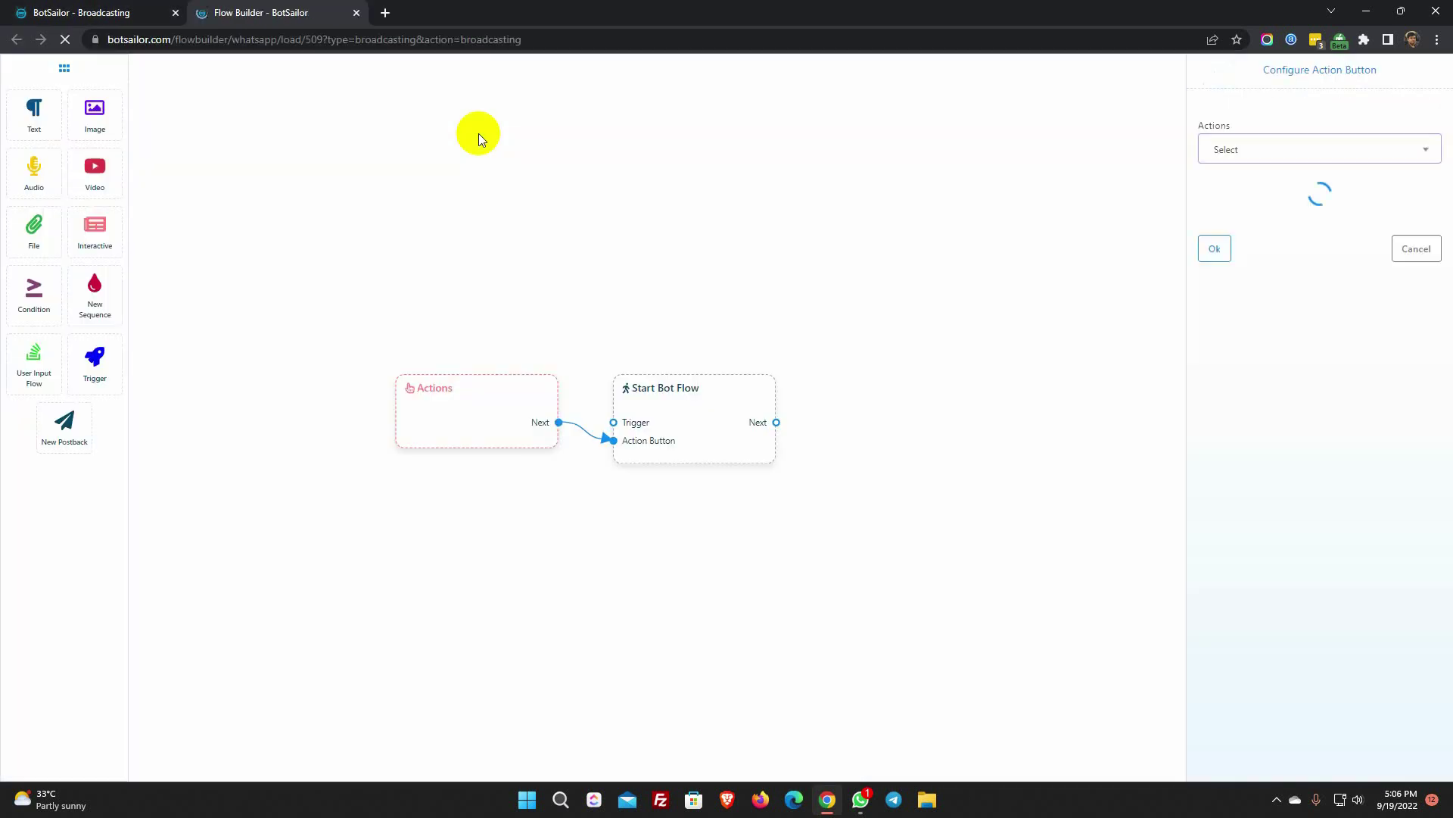
- Name the broadcast 'New Arrivals 2', send anytime, use the New Arrivals template, excluding Purchased subscribers
click(1280, 206)
text(New)
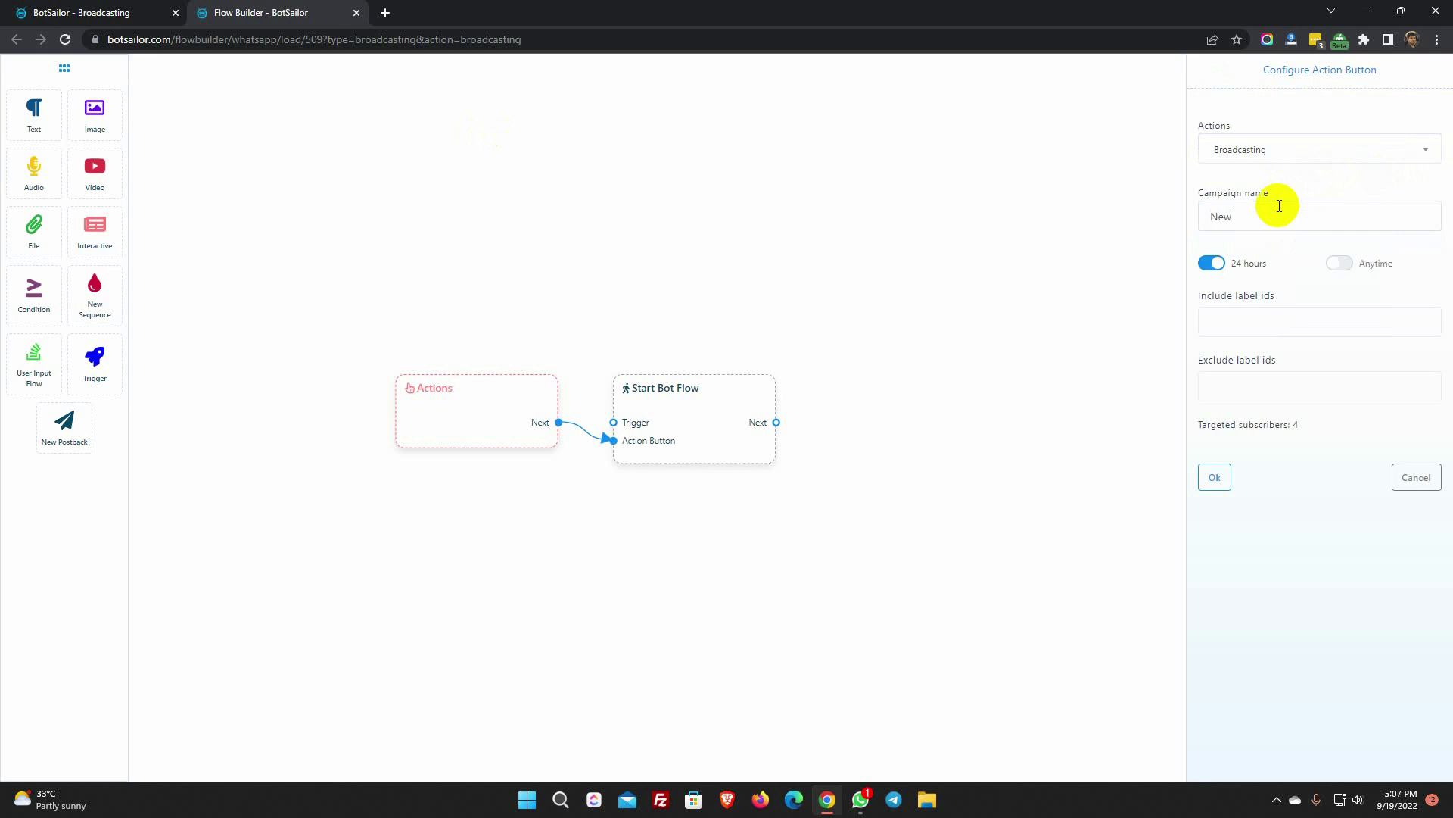
text( Arrivals 2)
click(1346, 263)
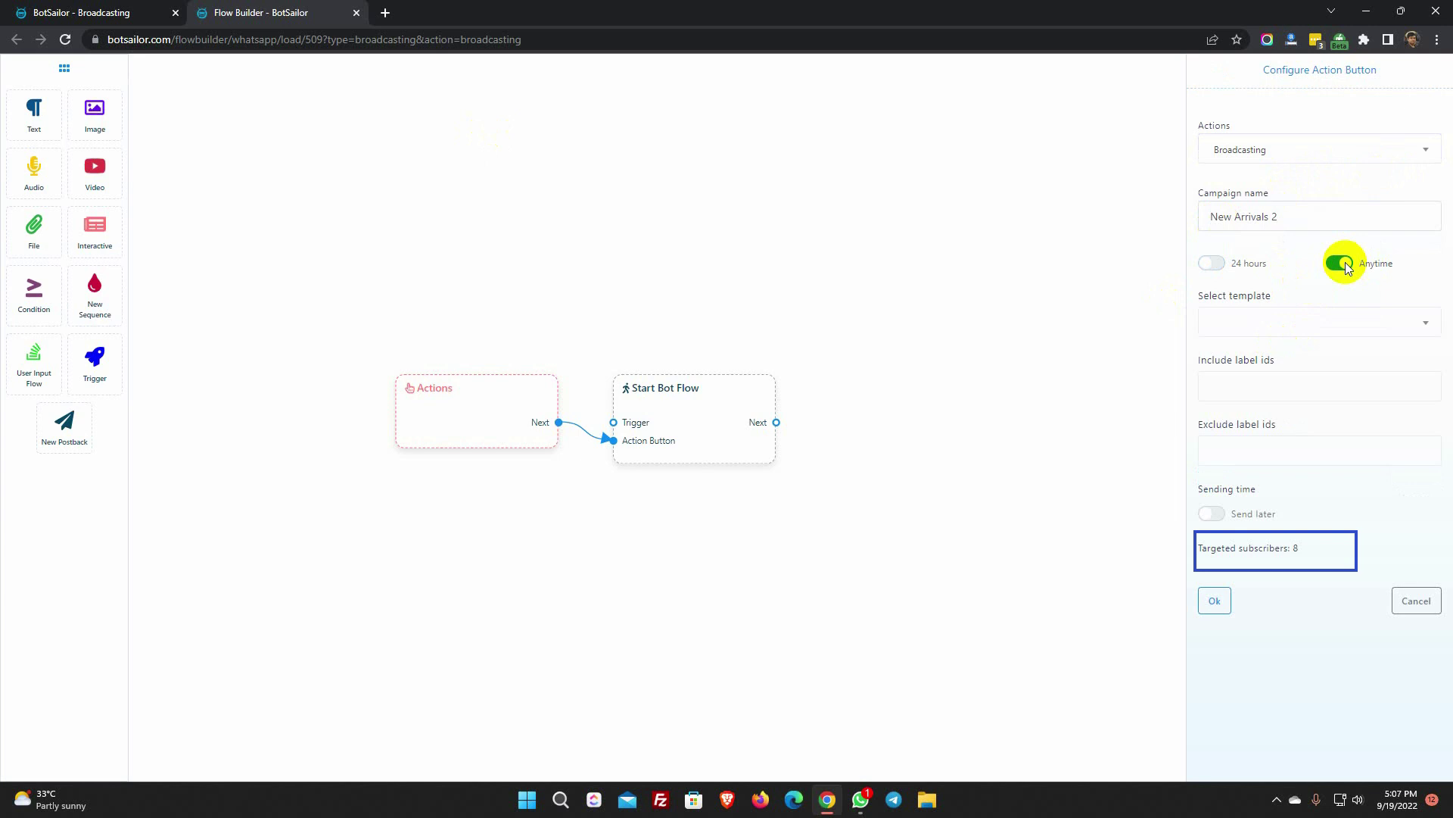
click(1337, 322)
click(1246, 425)
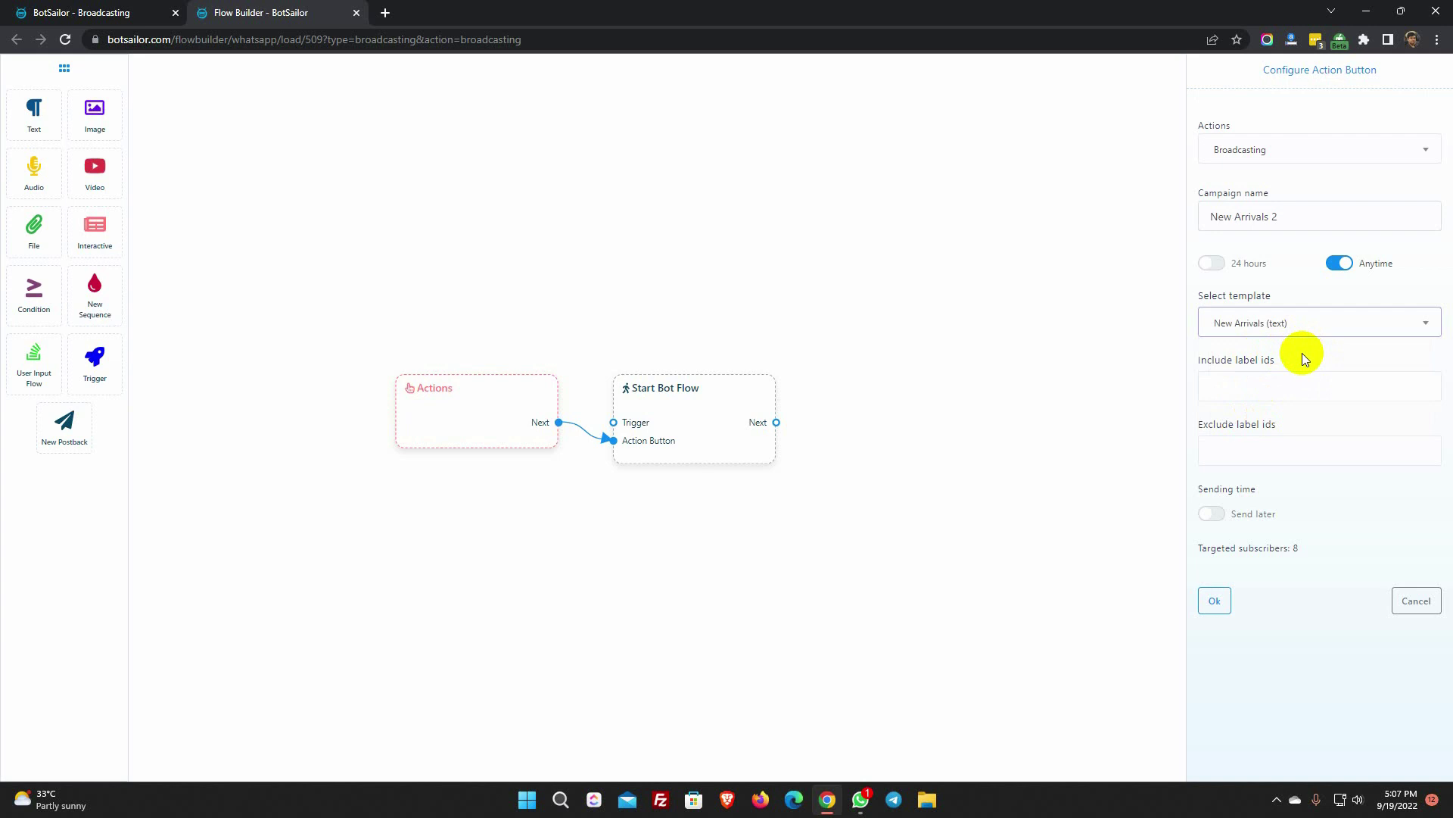
click(1287, 451)
click(1287, 484)
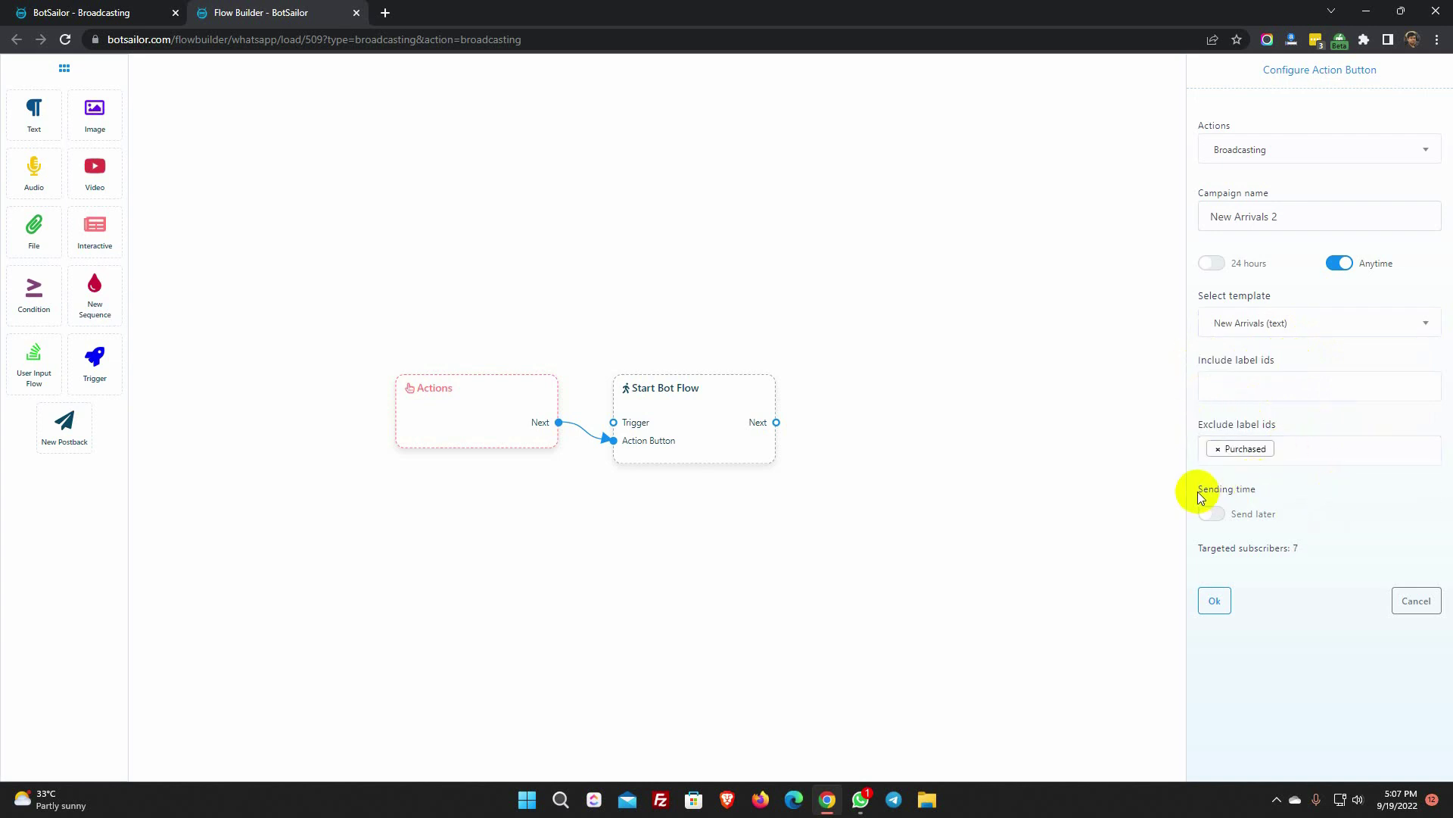
drag(1198, 492, 1304, 488)
click(1305, 490)
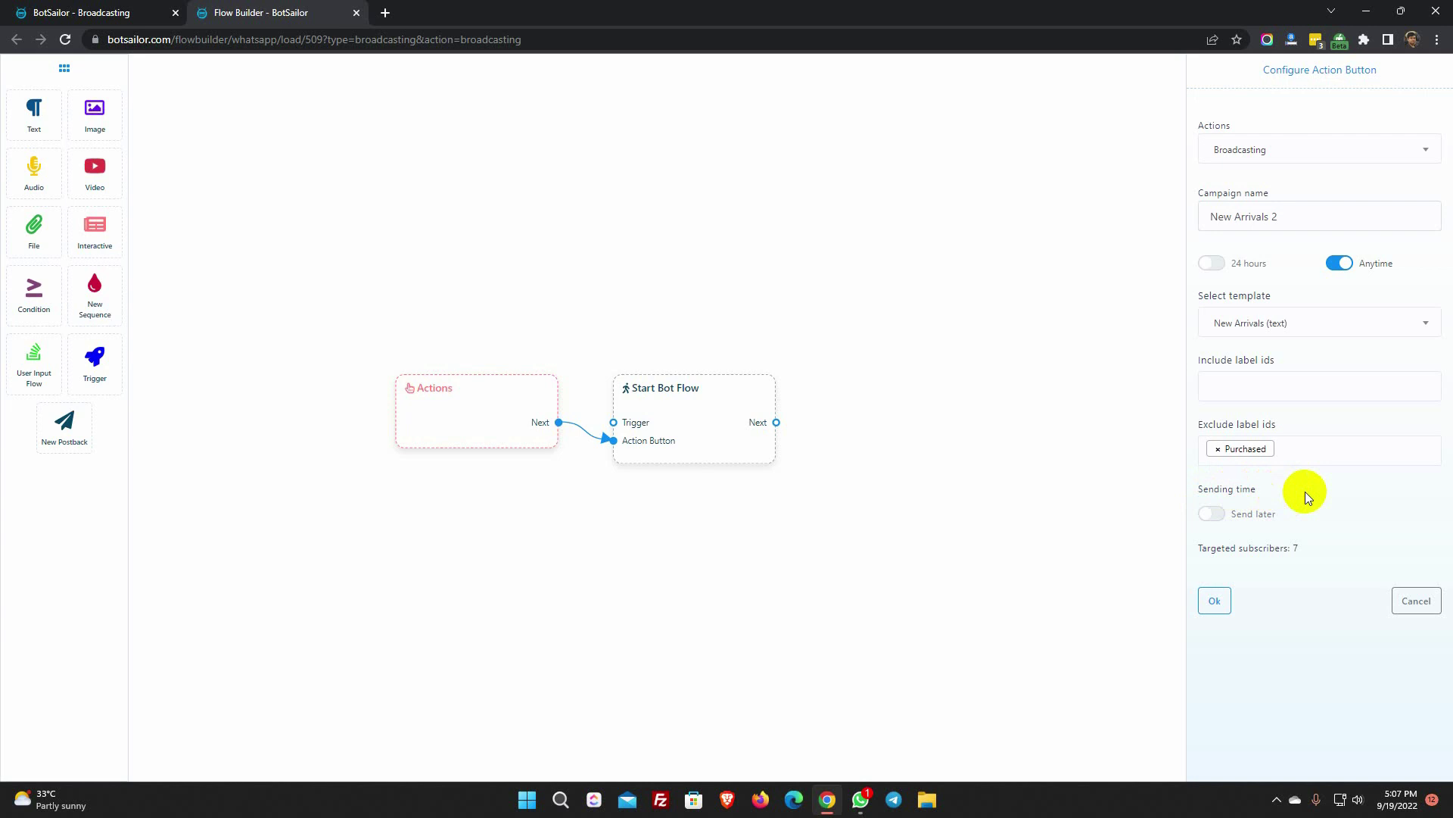
- Try scheduling for 20 September in Asia/Dhaka, then turn scheduling off and confirm the broadcasting action
click(1215, 515)
click(1232, 568)
click(1268, 695)
click(1348, 496)
click(1288, 636)
text(dhak)
click(1275, 602)
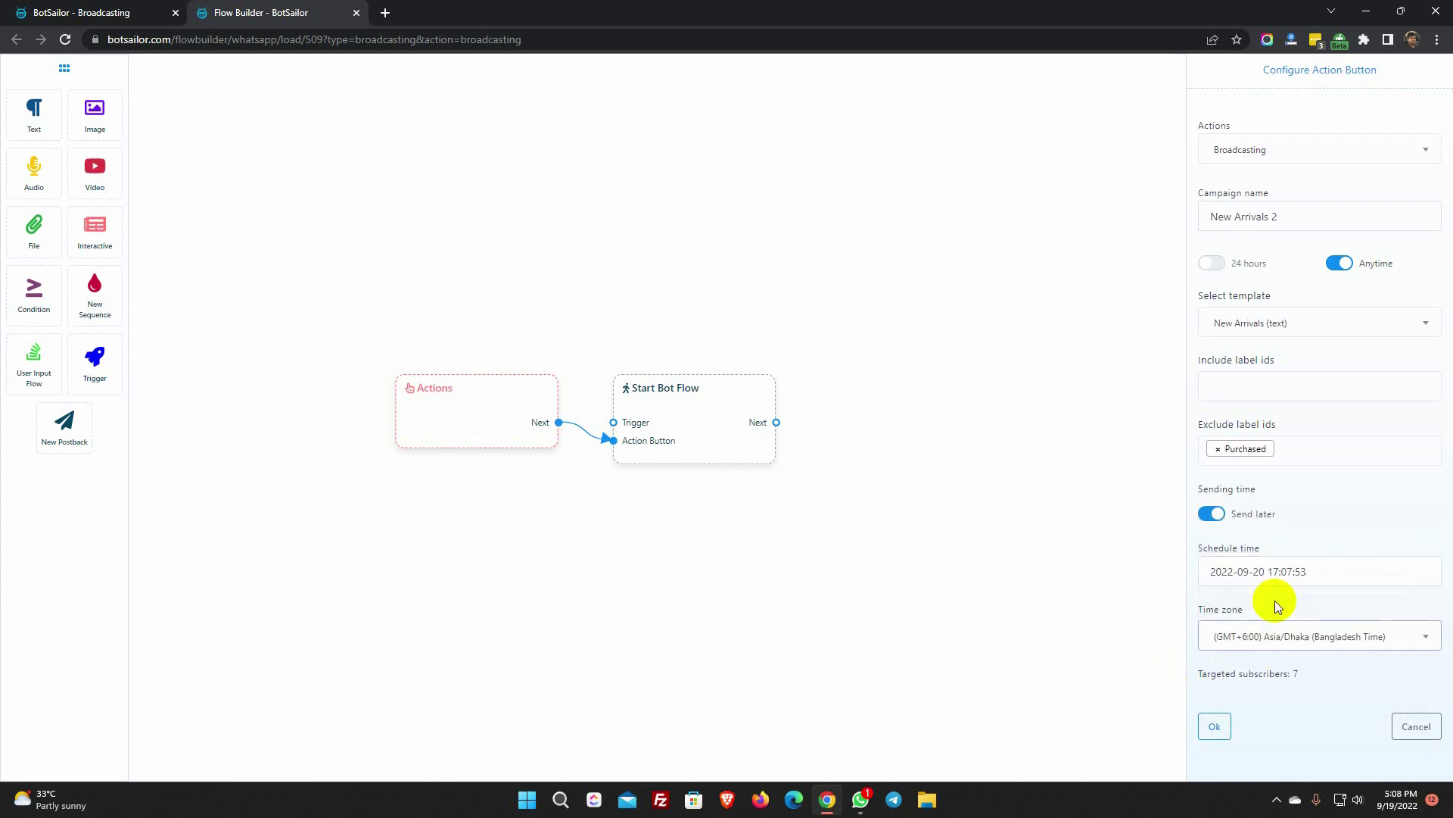
click(1212, 515)
click(1213, 600)
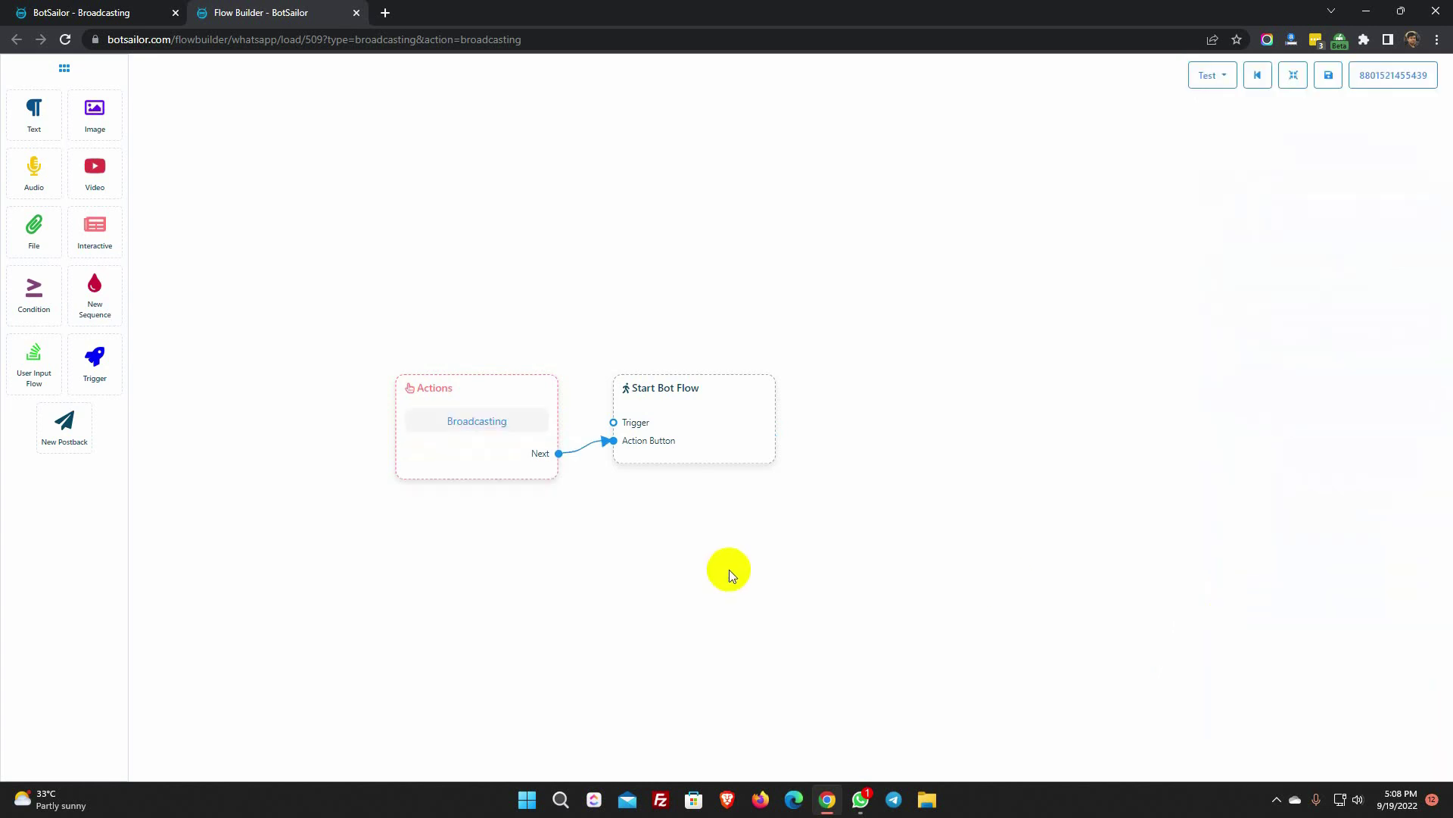
- Title the start flow 'New Arrivals 2' and save the broadcast flow
click(690, 424)
text(New Arrivals 2)
click(1251, 184)
click(1328, 77)
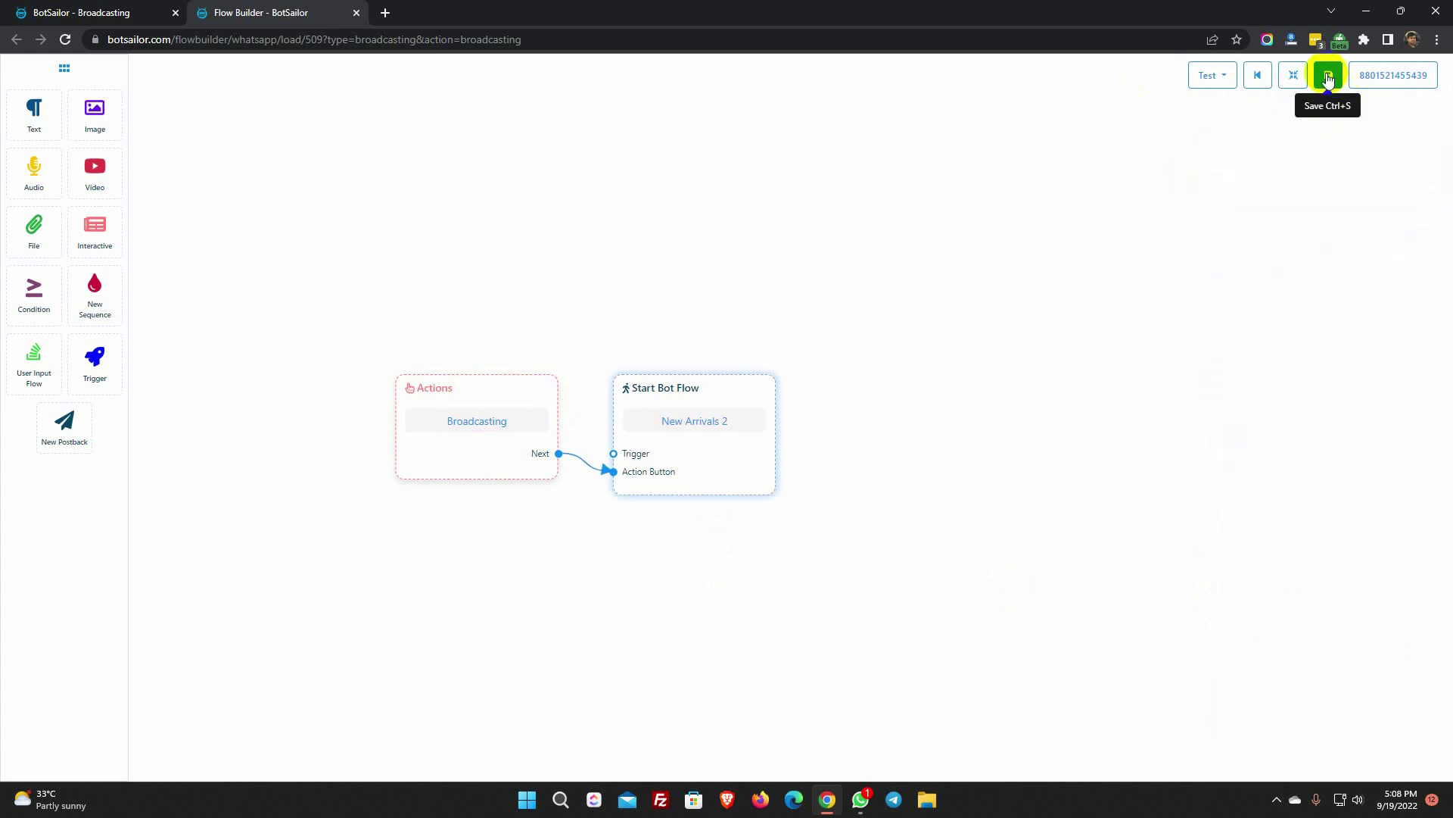
click(1329, 77)
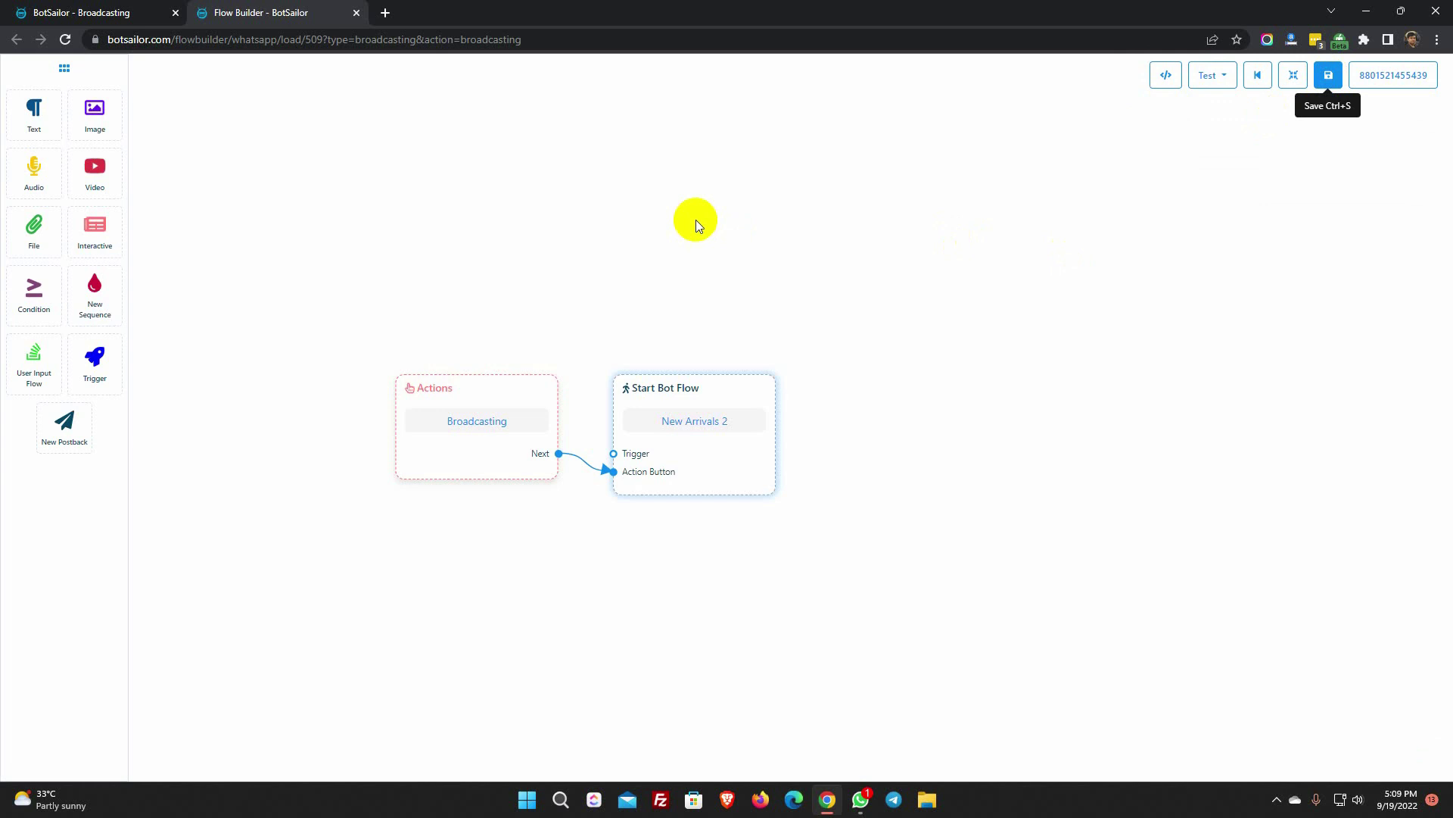
- Check the New Arrivals message with Show Me Now and Call Now buttons in WhatsApp, then return to the broadcast list
click(860, 800)
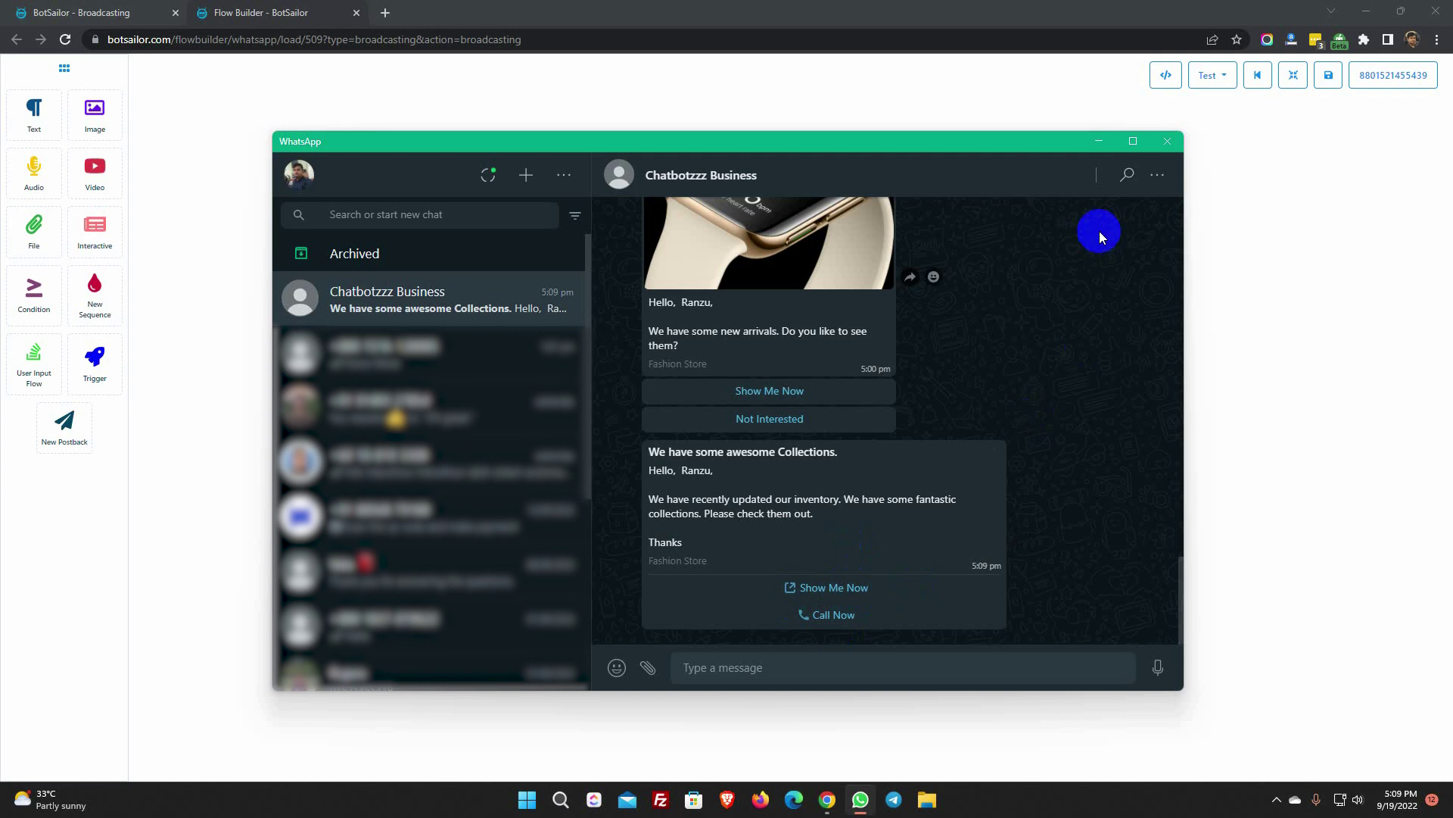
click(1099, 141)
click(356, 13)
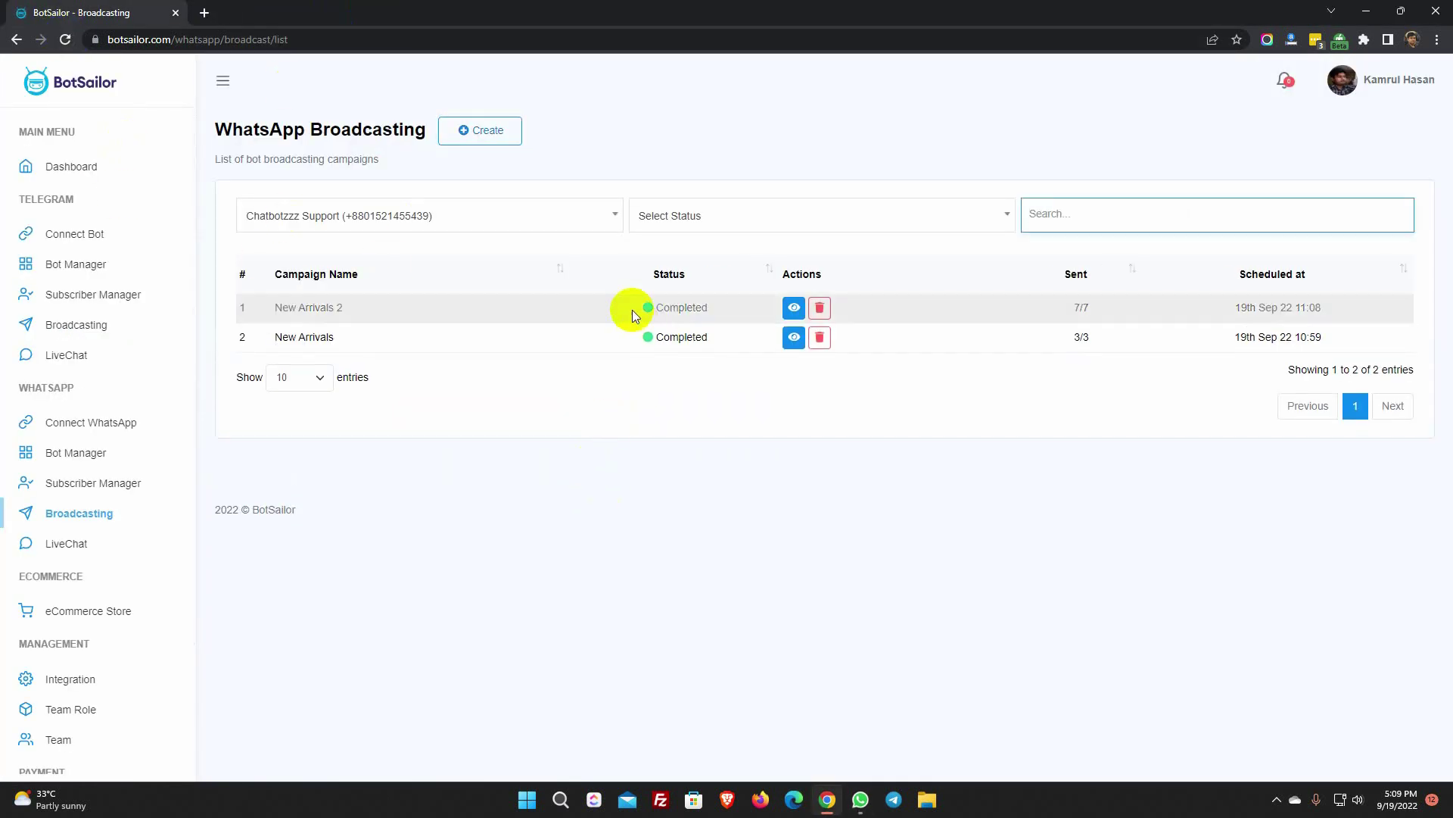
click(794, 307)
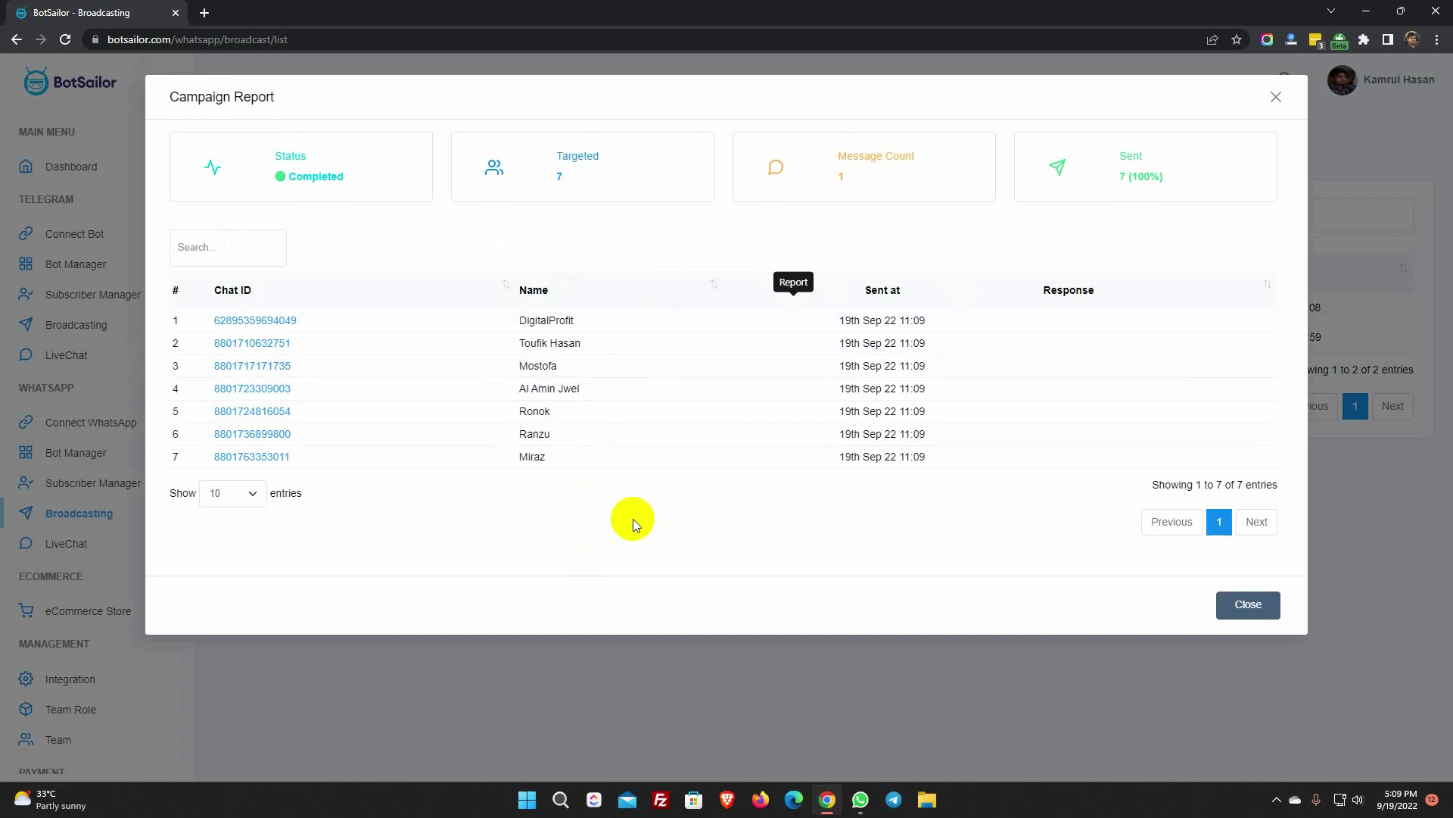
click(1252, 608)
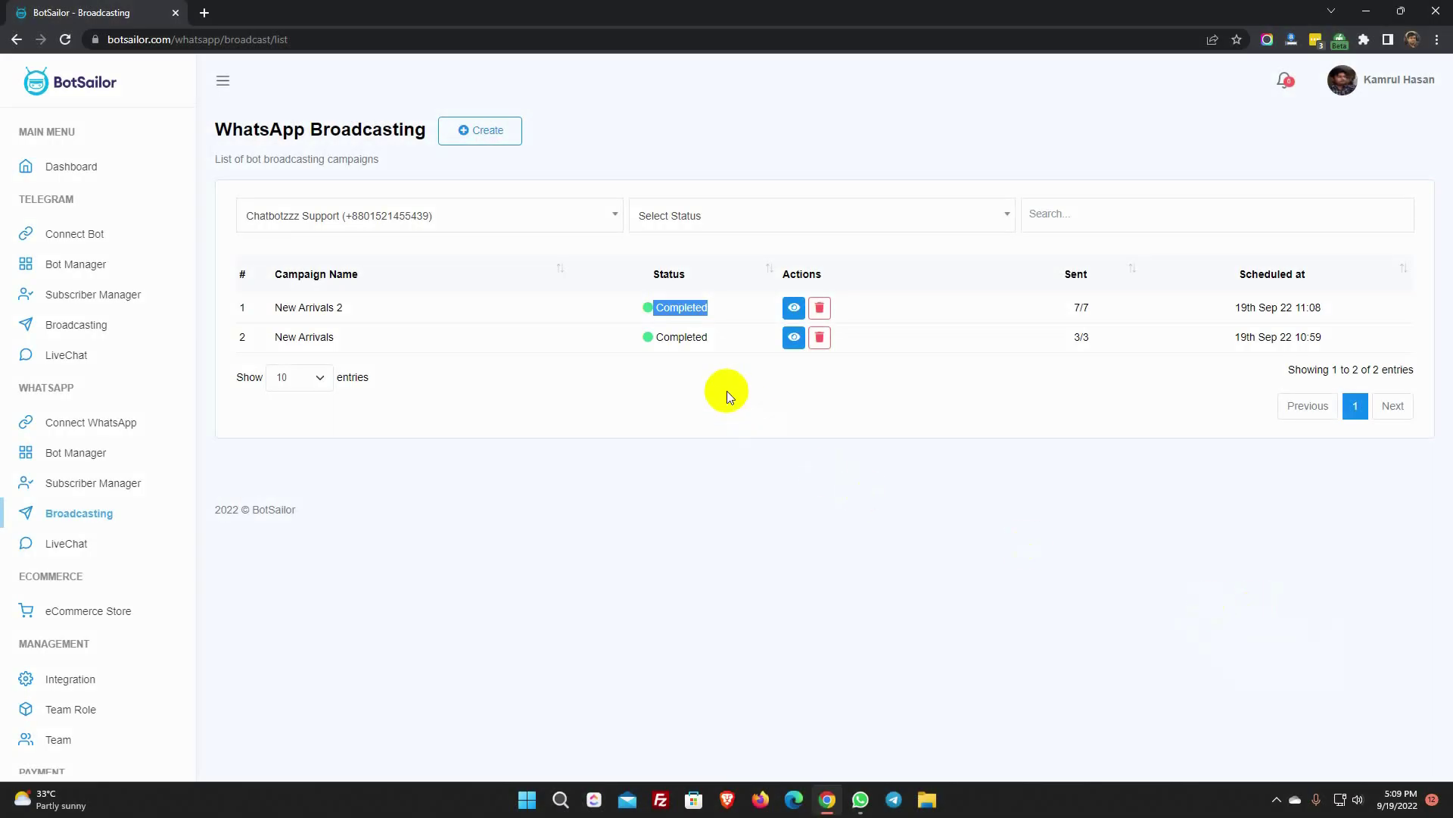
- Go to the WhatsApp Bot Manager from the sidebar
click(726, 392)
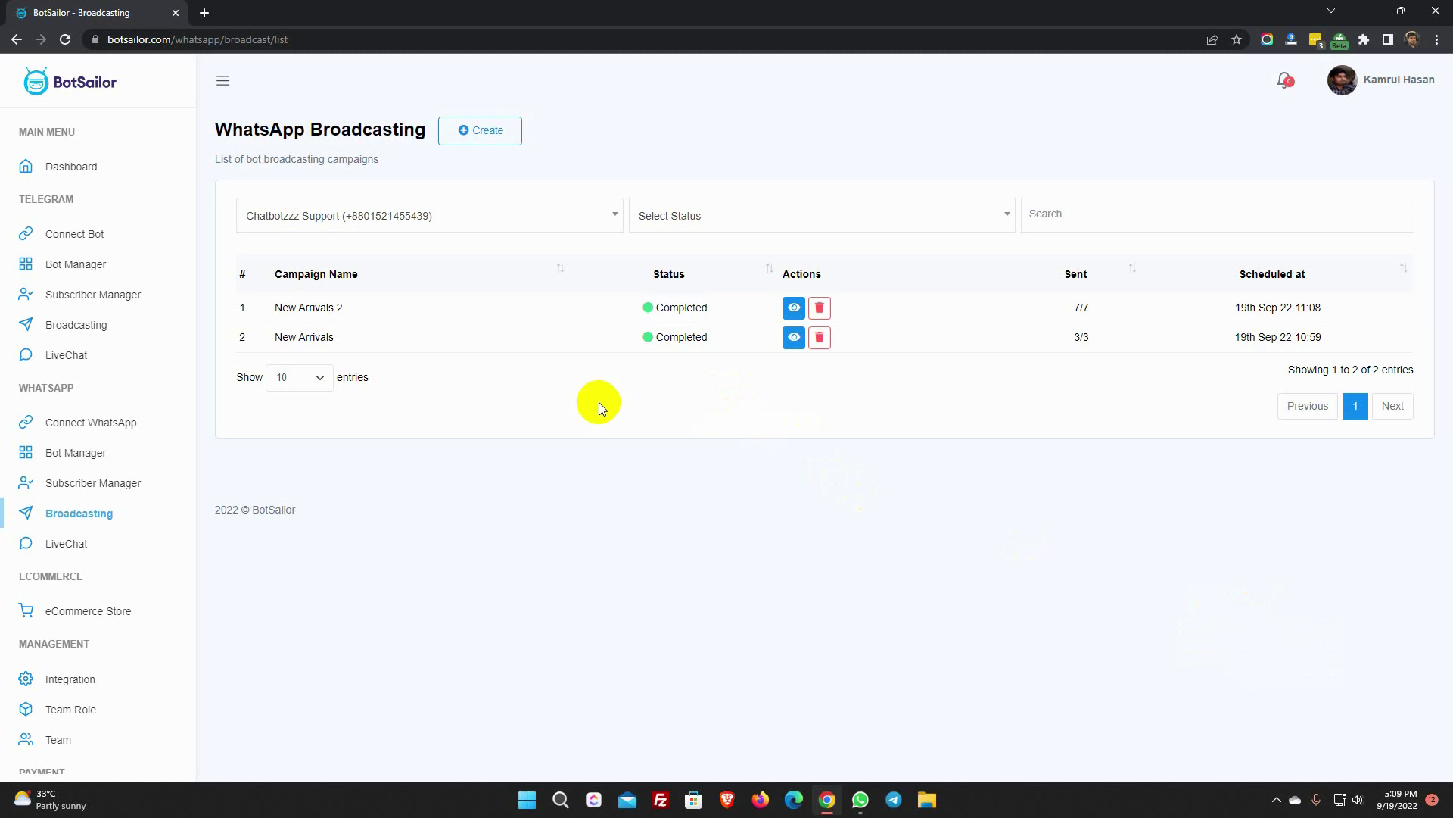
click(74, 454)
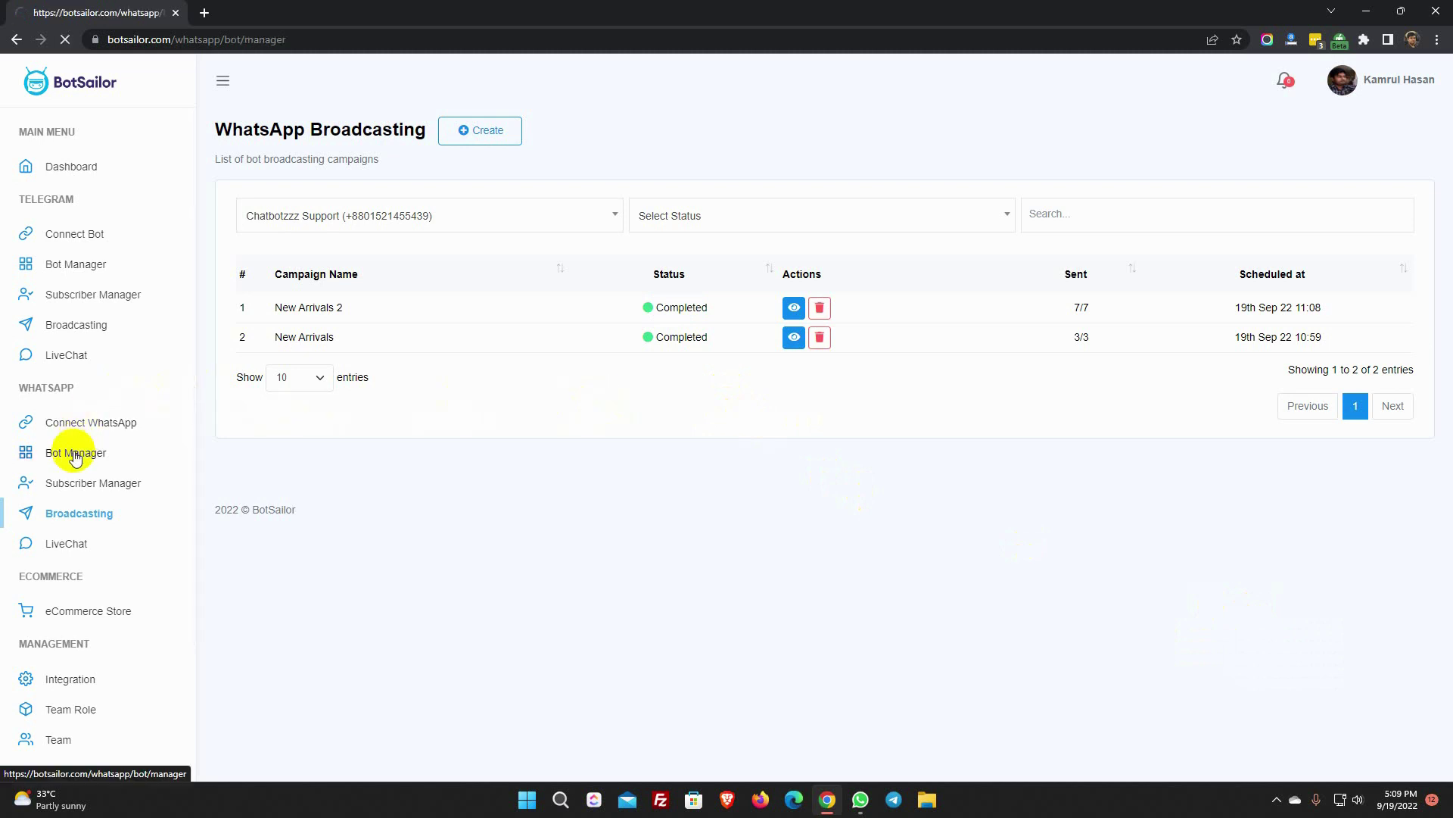
- Open the Chatbotzzz Support bot's Message Template settings and locate the Template Variables section
click(129, 266)
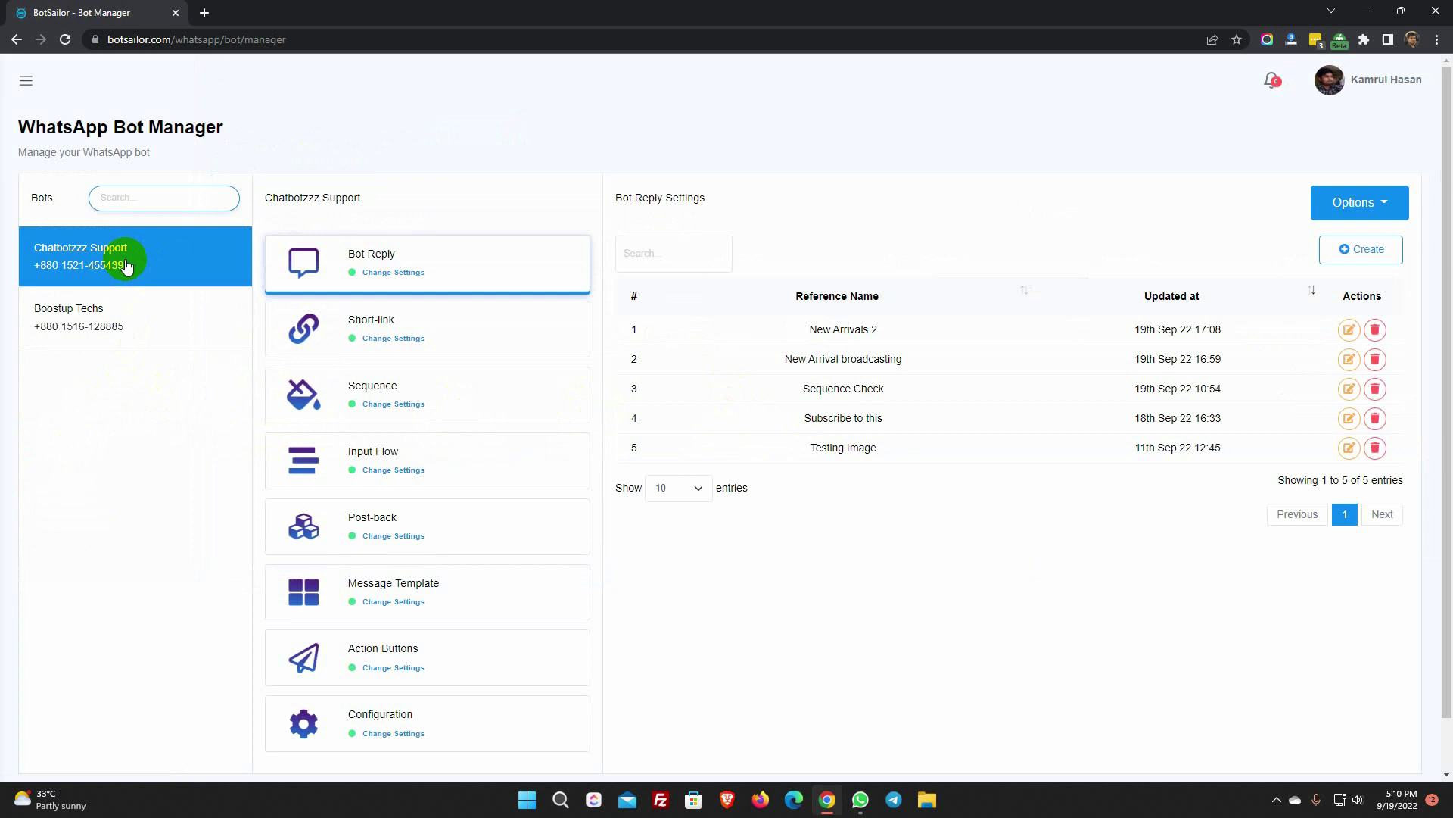
scroll(389, 464, down, 1)
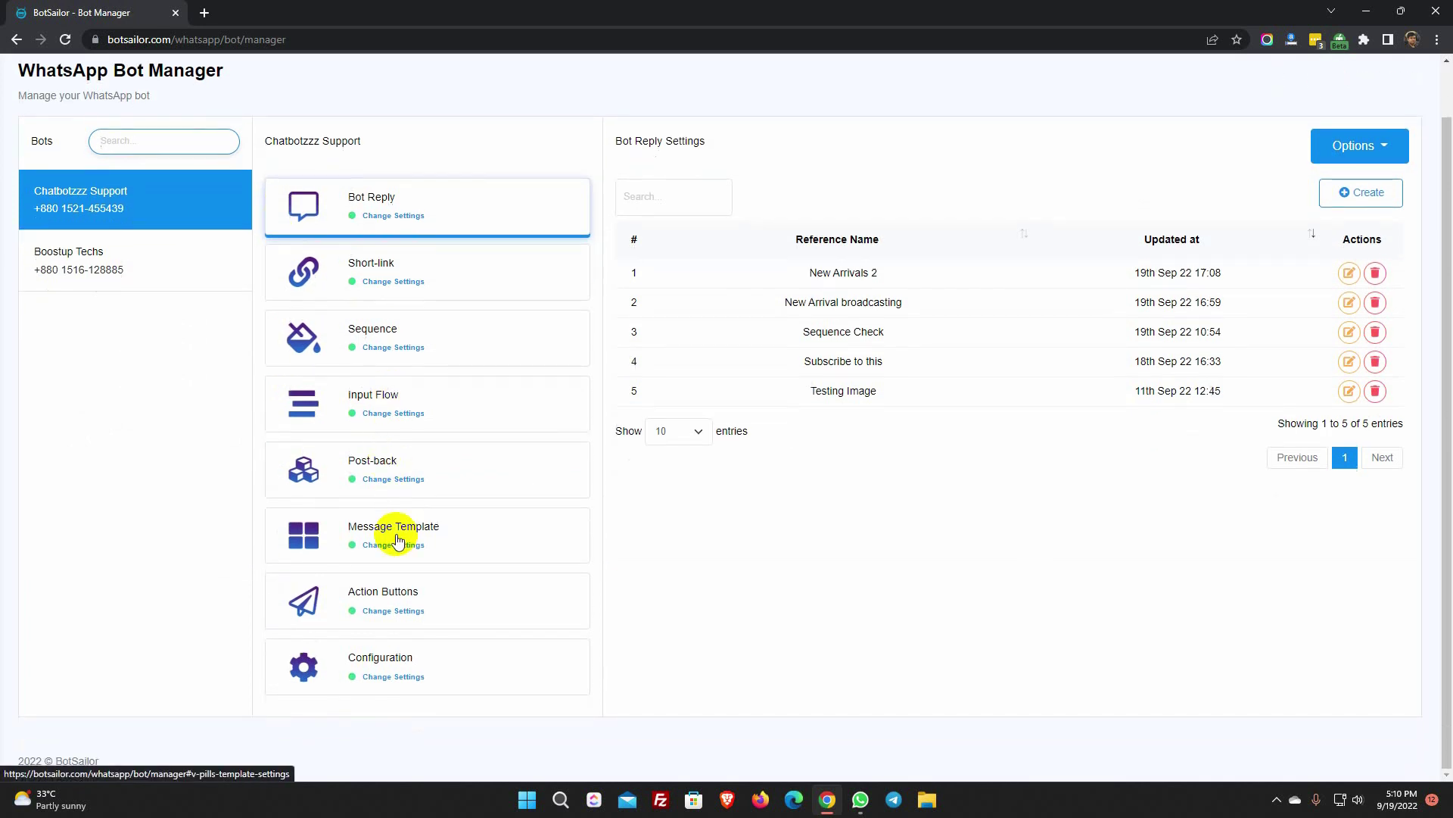
click(396, 542)
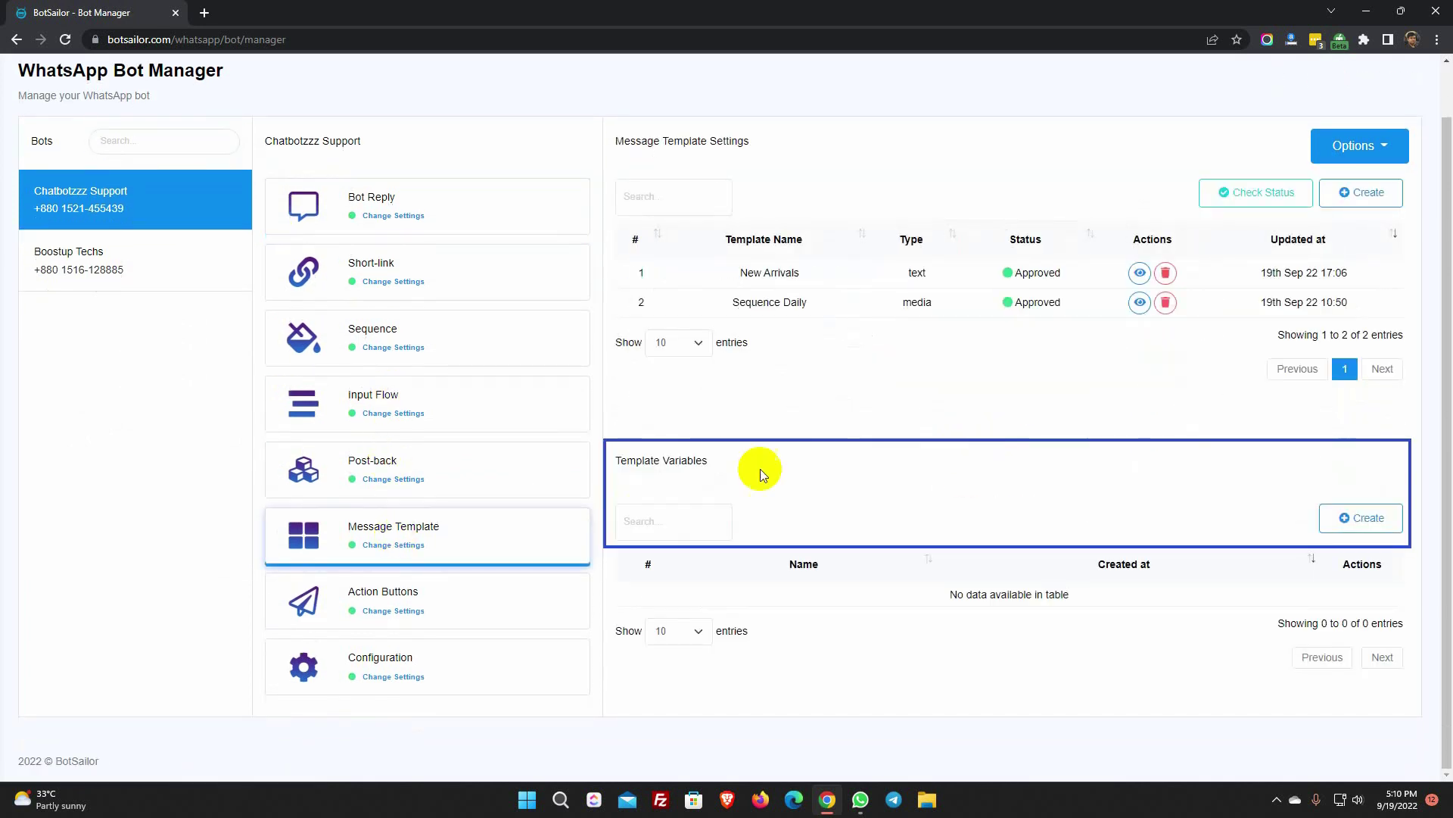
drag(613, 460, 785, 465)
- Create the template variable 'Offerpercentage', removing the space from the typed name
click(1376, 516)
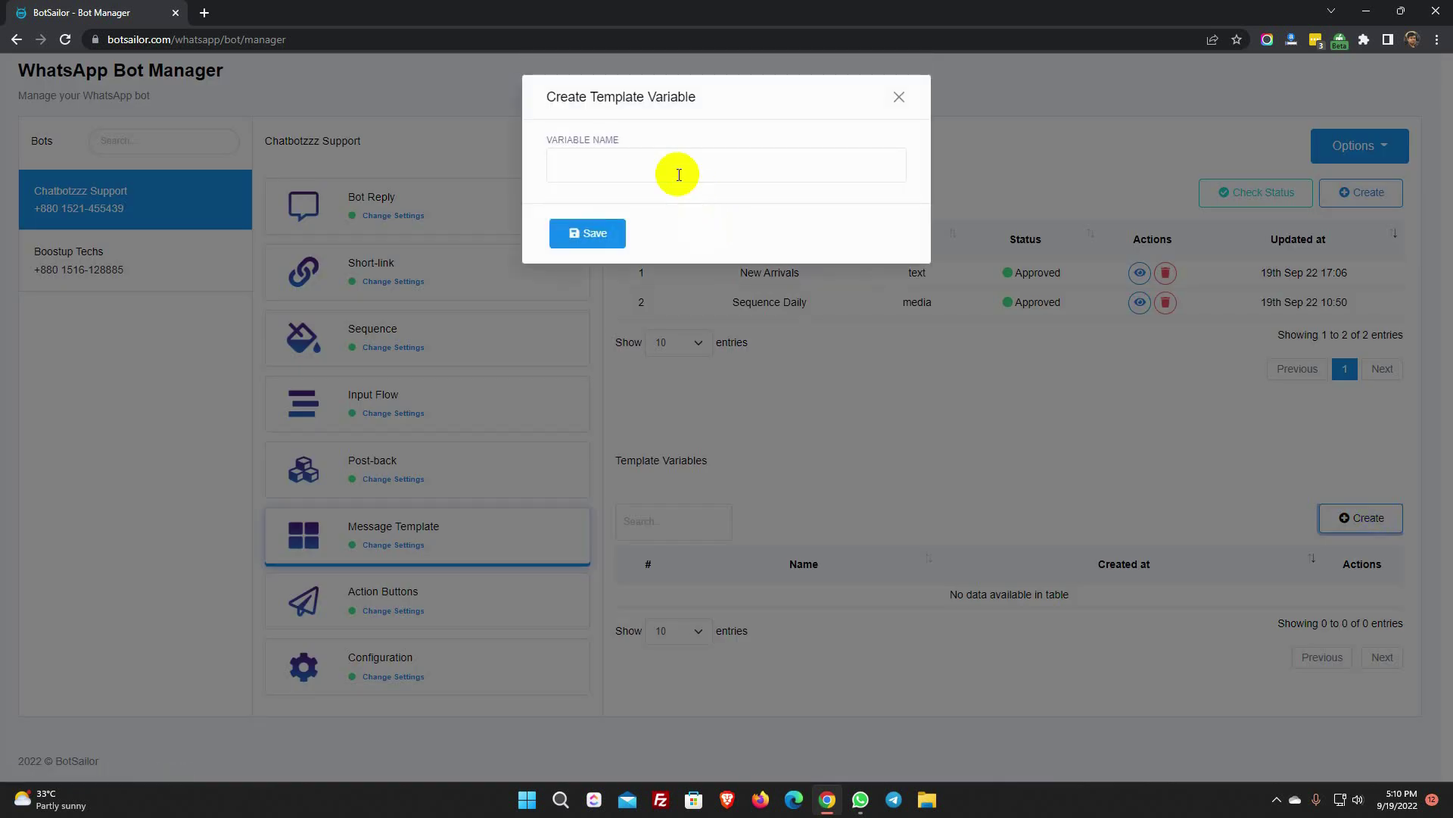
click(669, 162)
text(Offer)
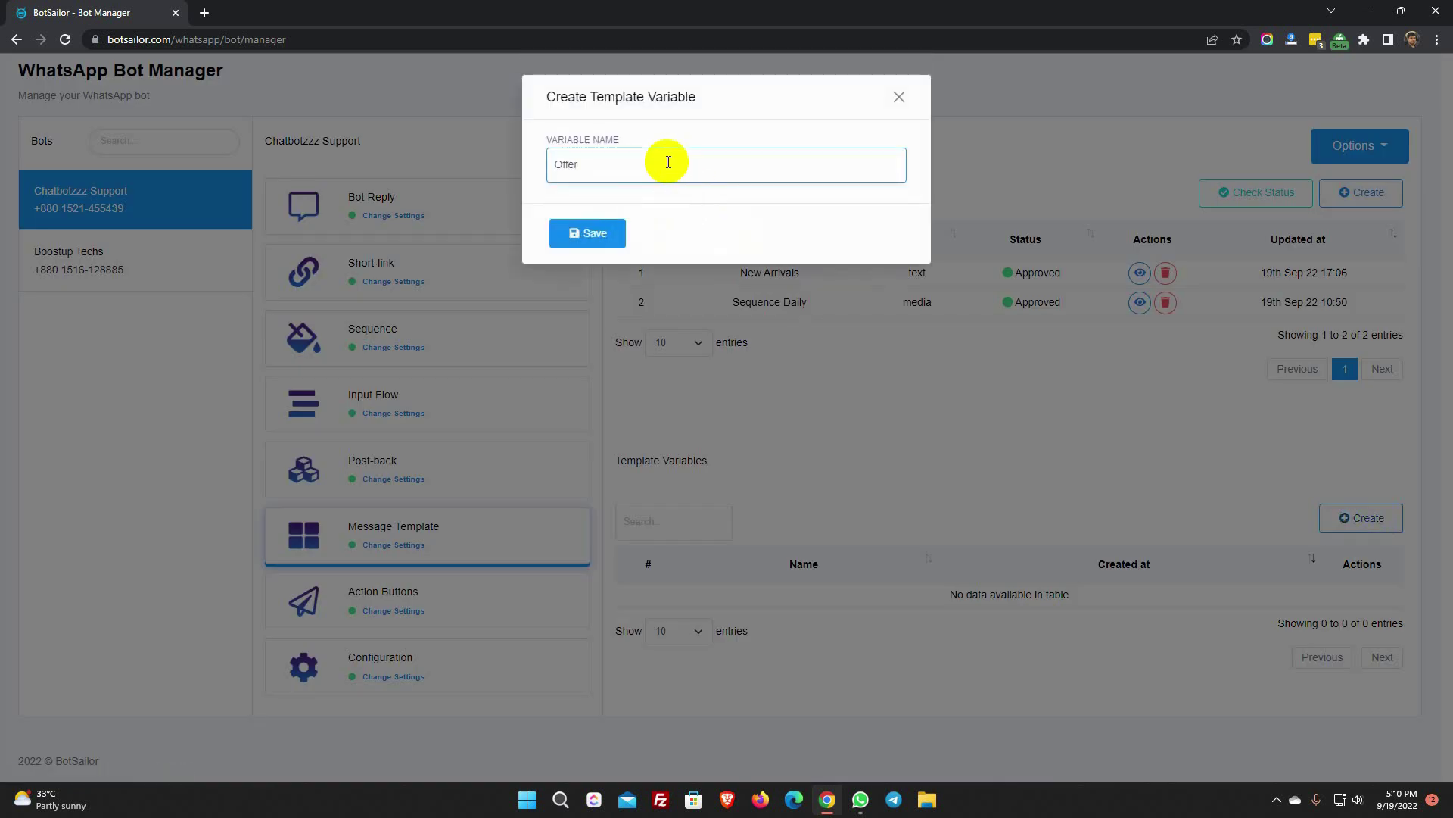
text( percentage)
click(599, 233)
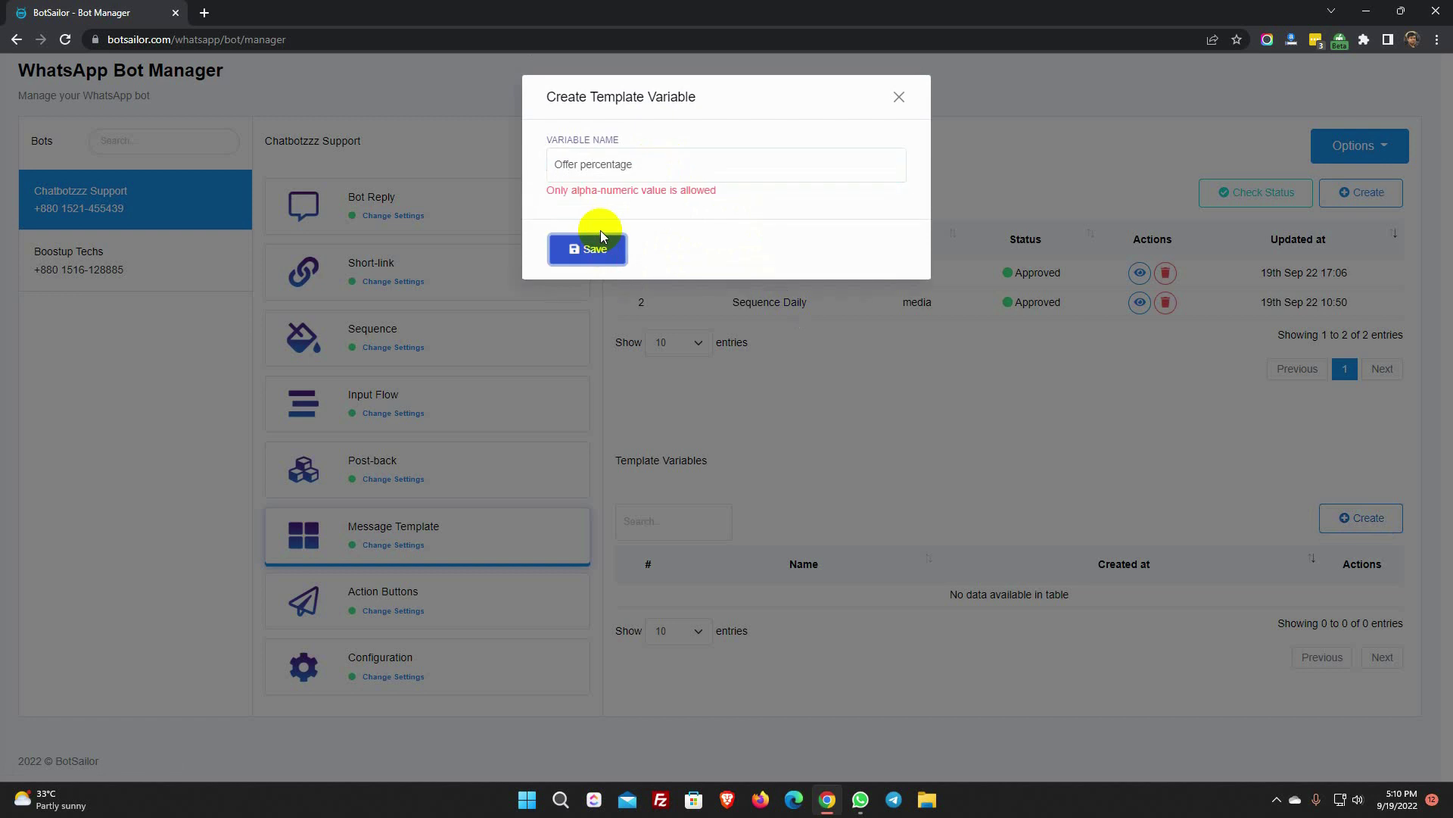
click(607, 175)
key(BackSpace)
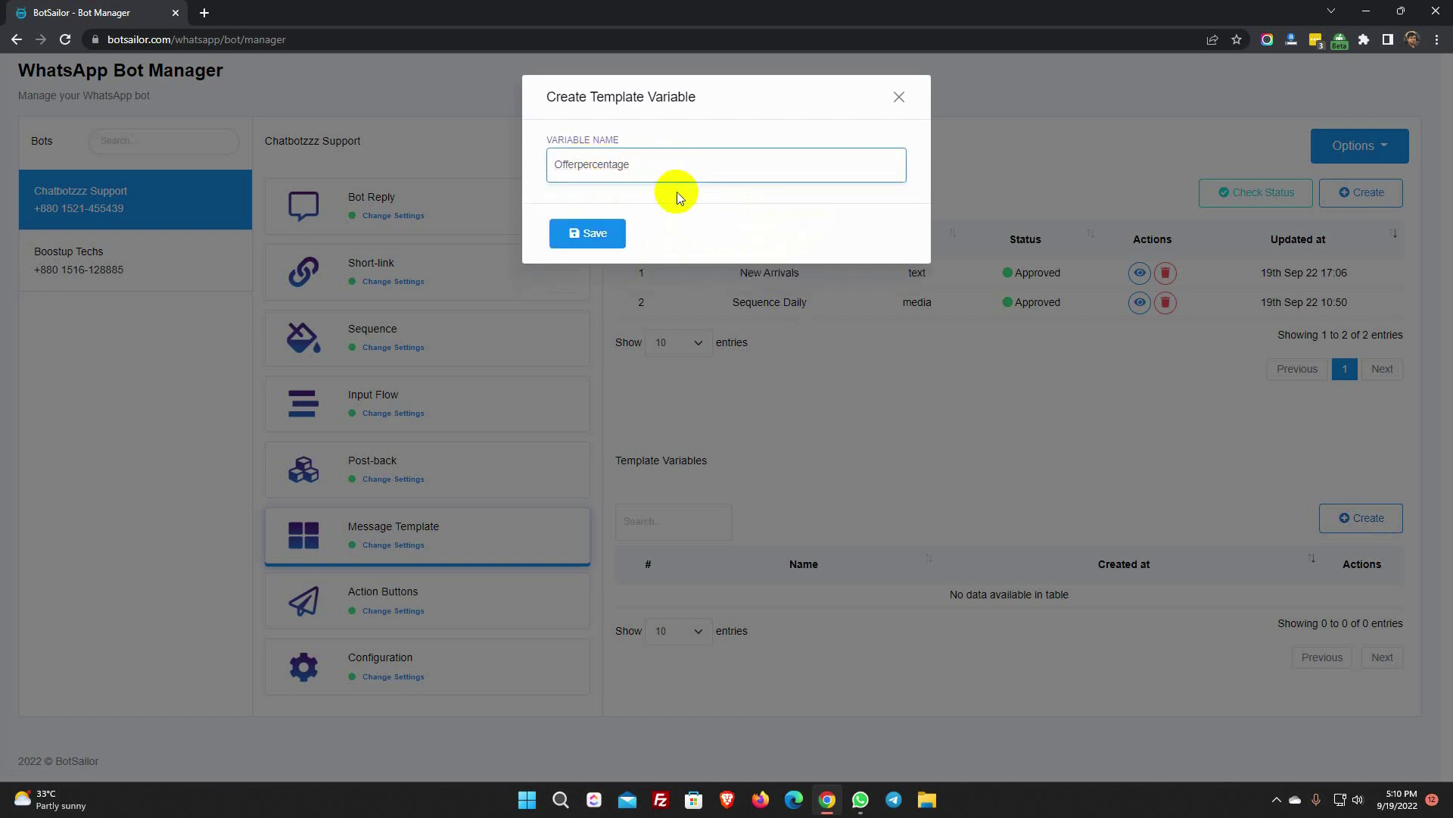
click(593, 234)
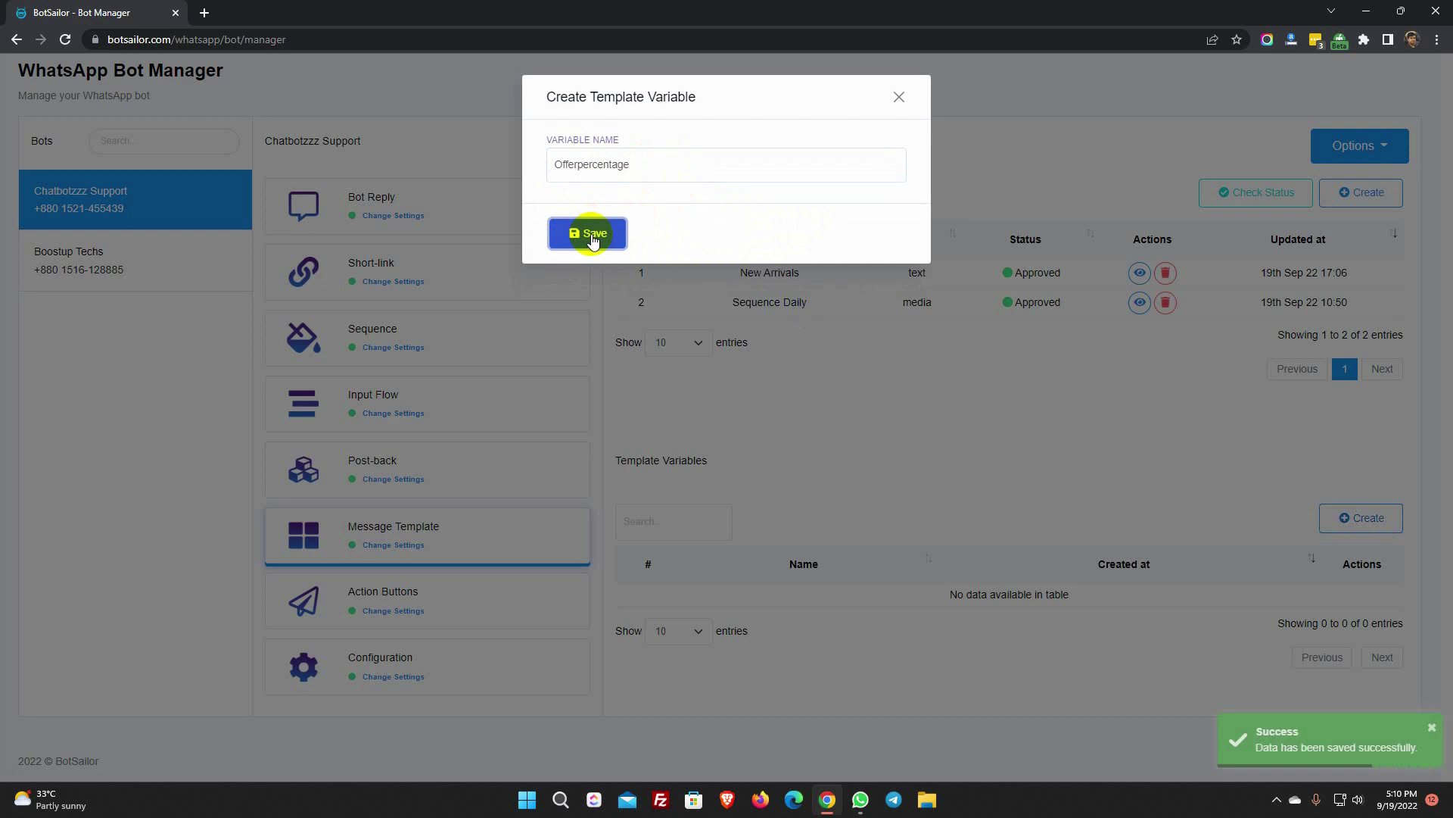
click(898, 97)
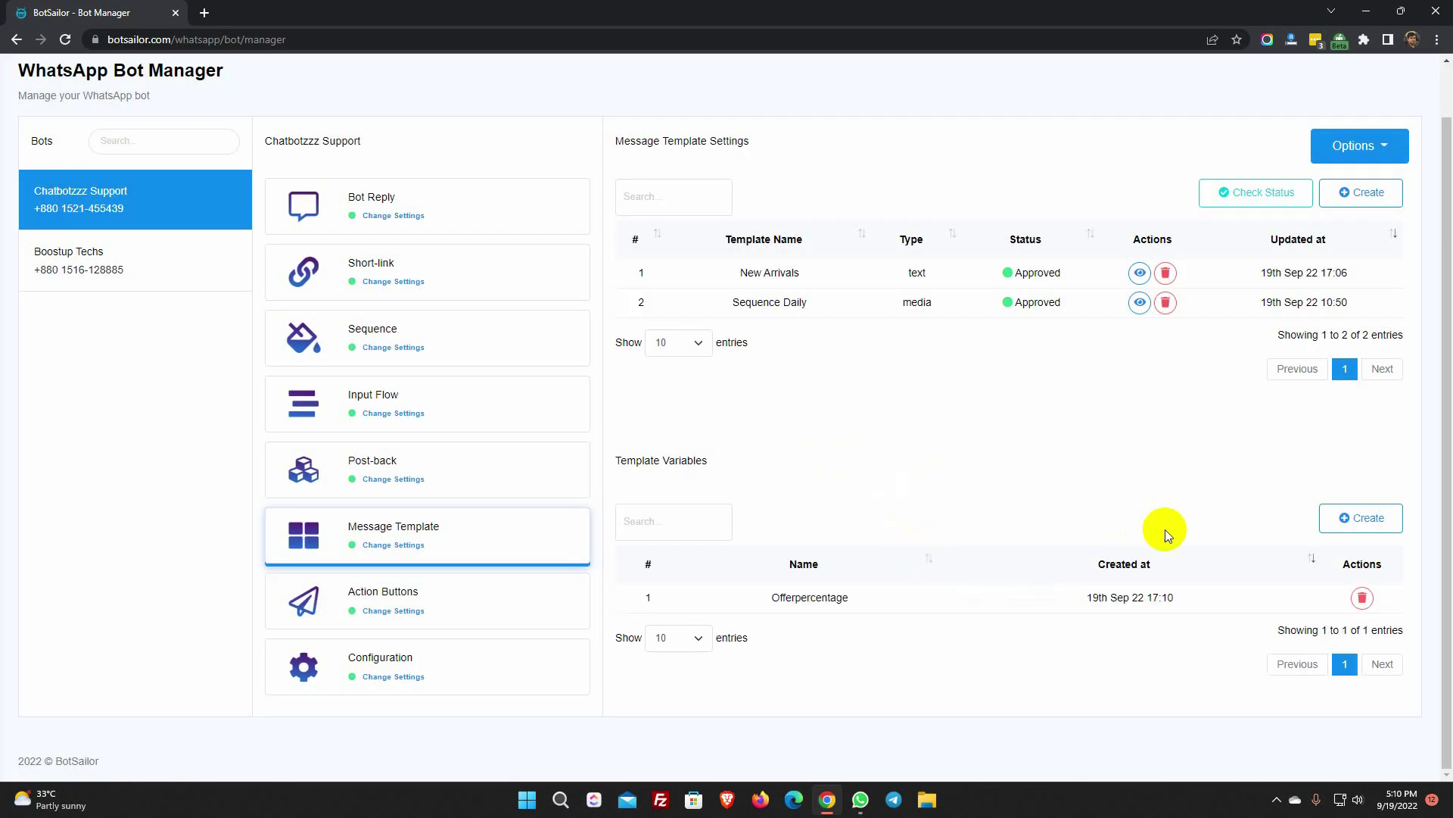
- Create the template variable 'Expirydate'
click(1360, 520)
click(643, 168)
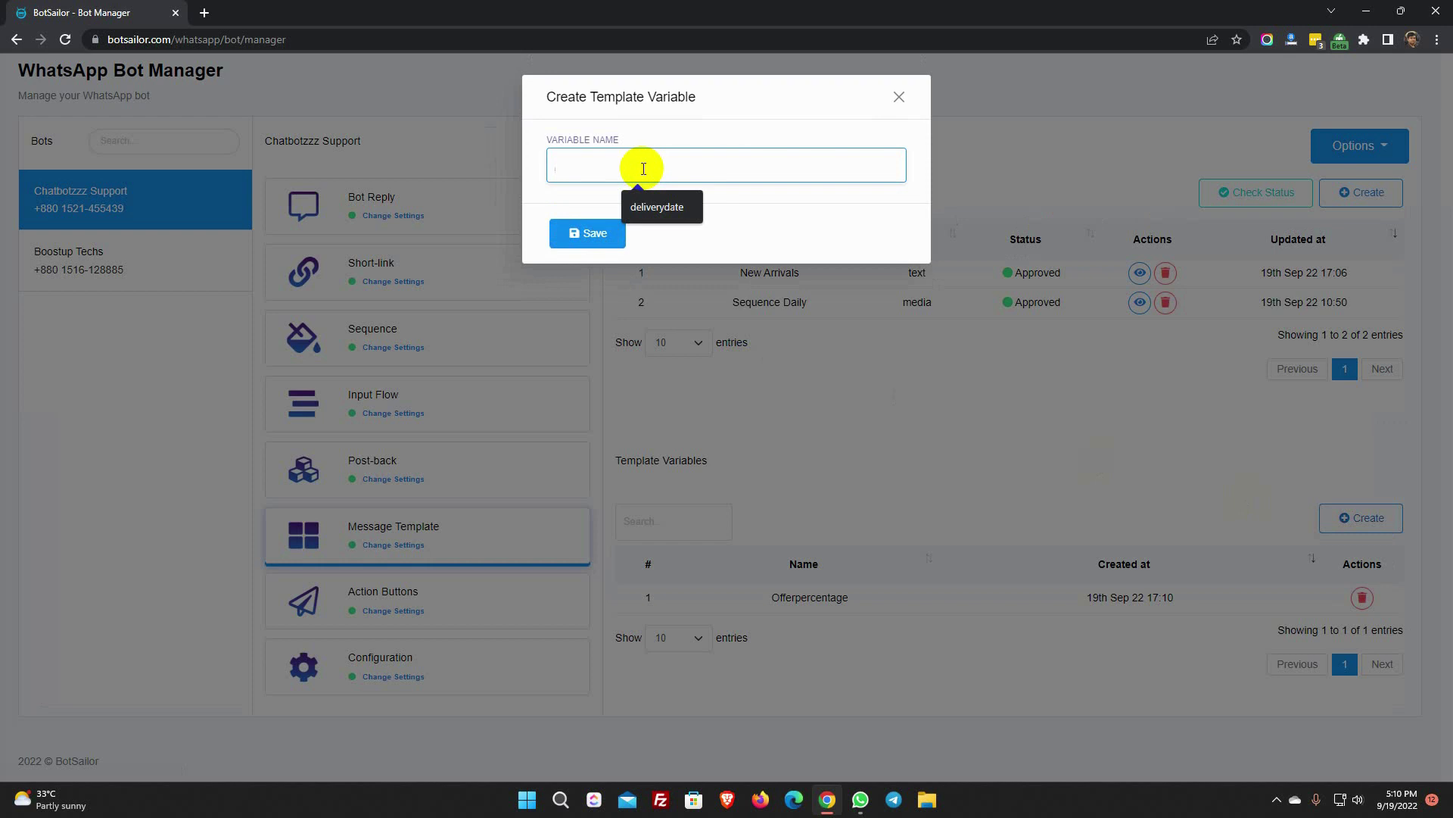
text(Expirydate)
click(590, 234)
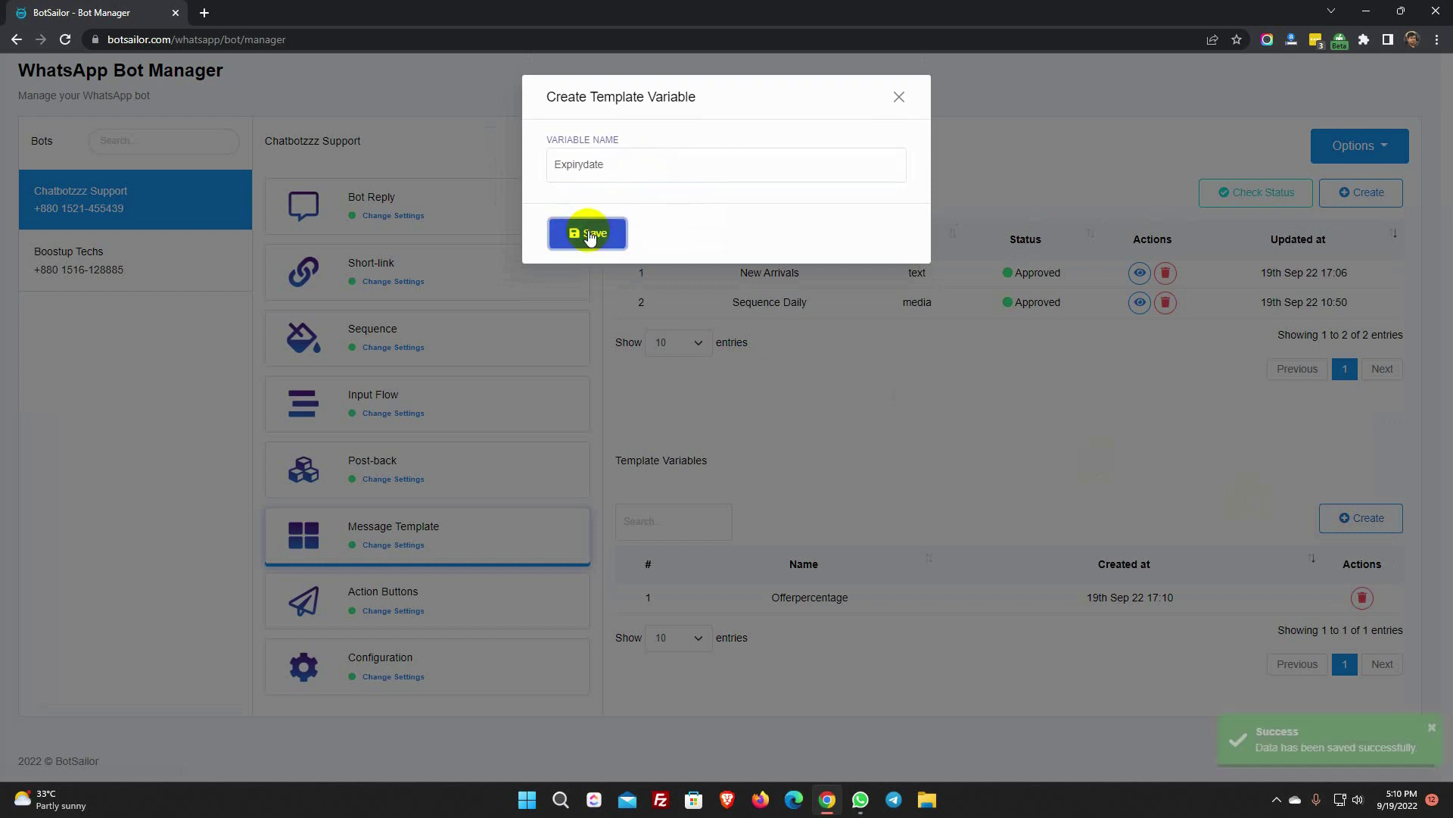
click(897, 95)
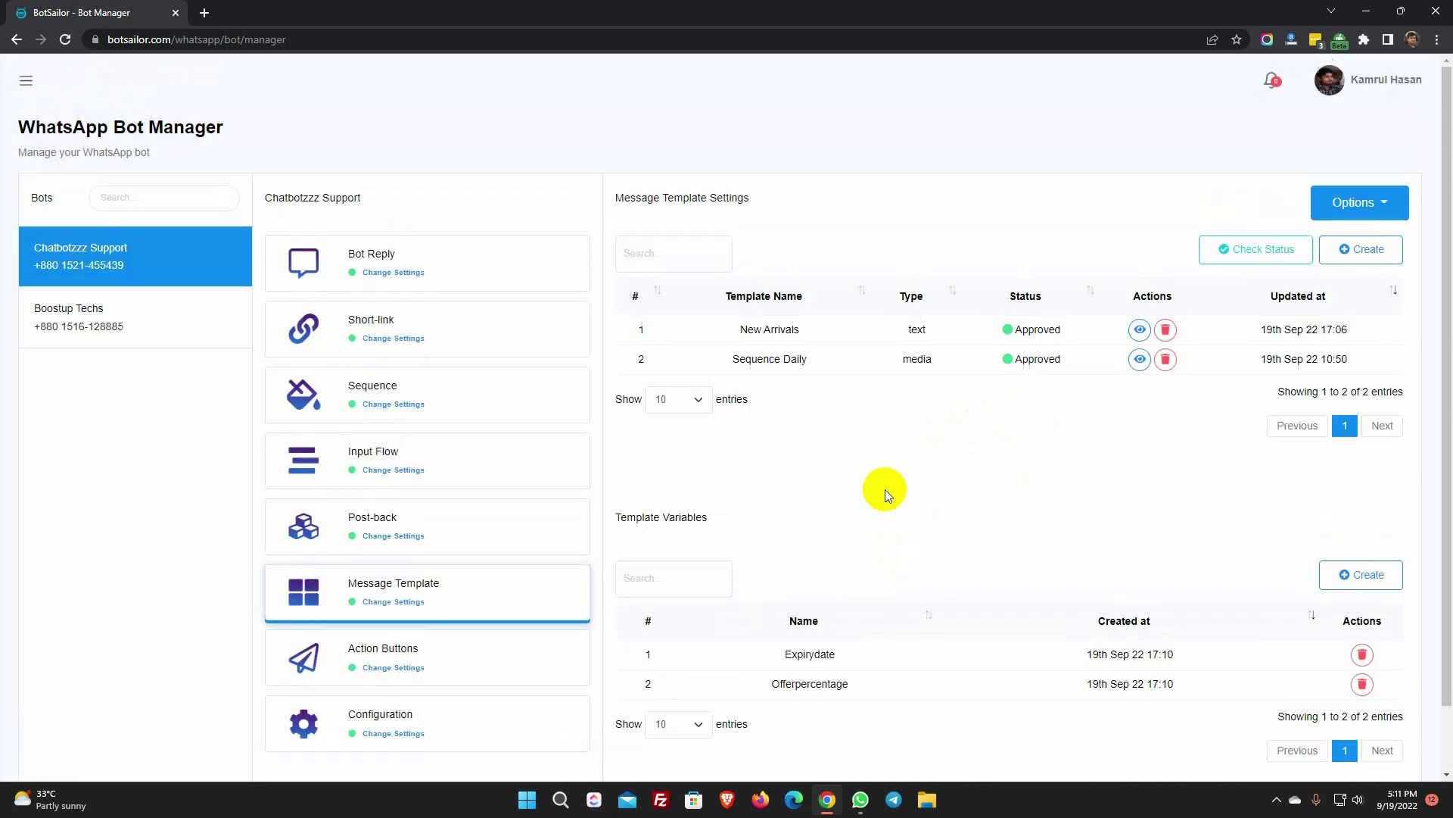
- Create a Marketing template named 'Offer' with a Text header starting 'New Arrival'
click(1367, 253)
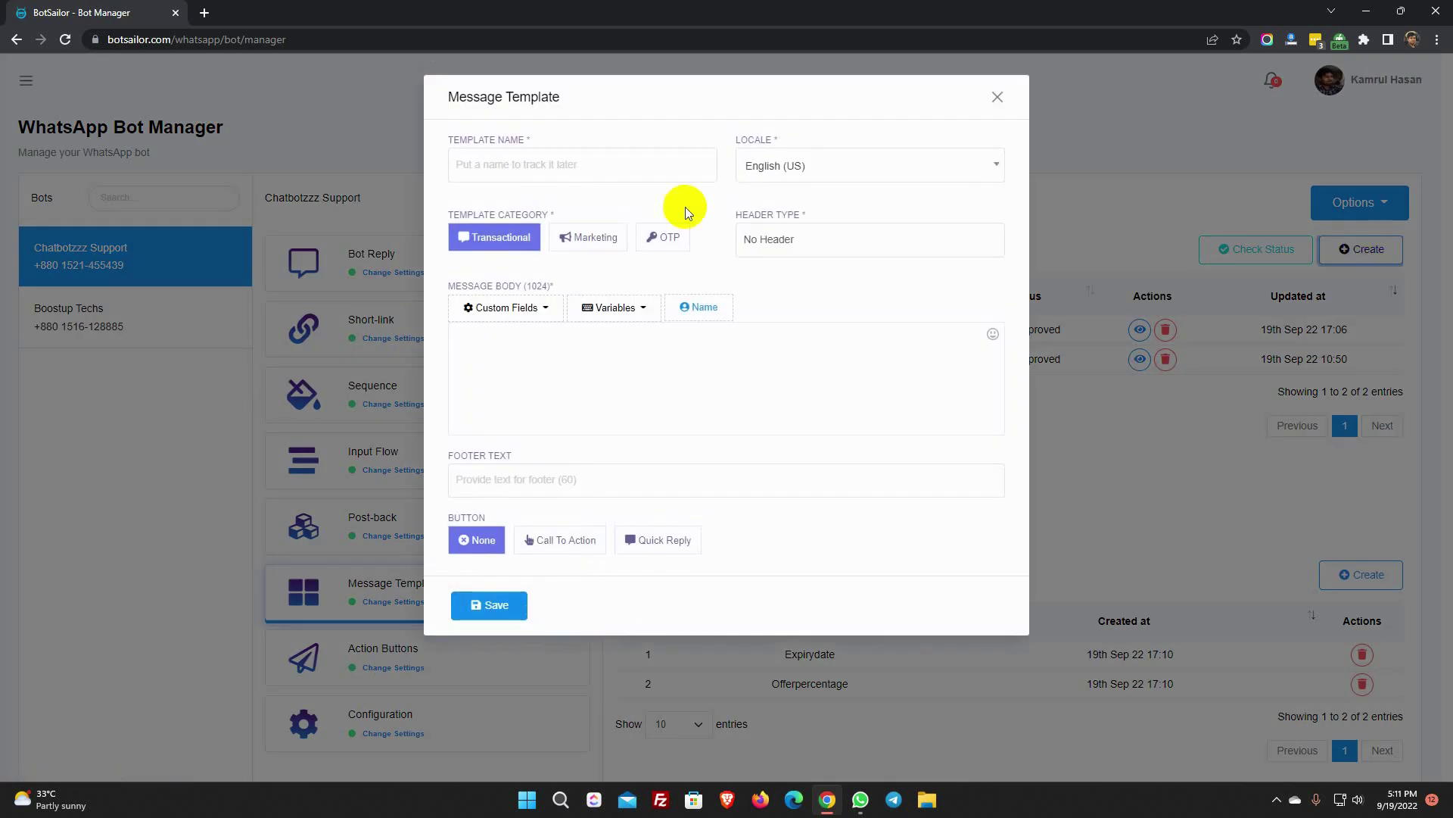
click(511, 162)
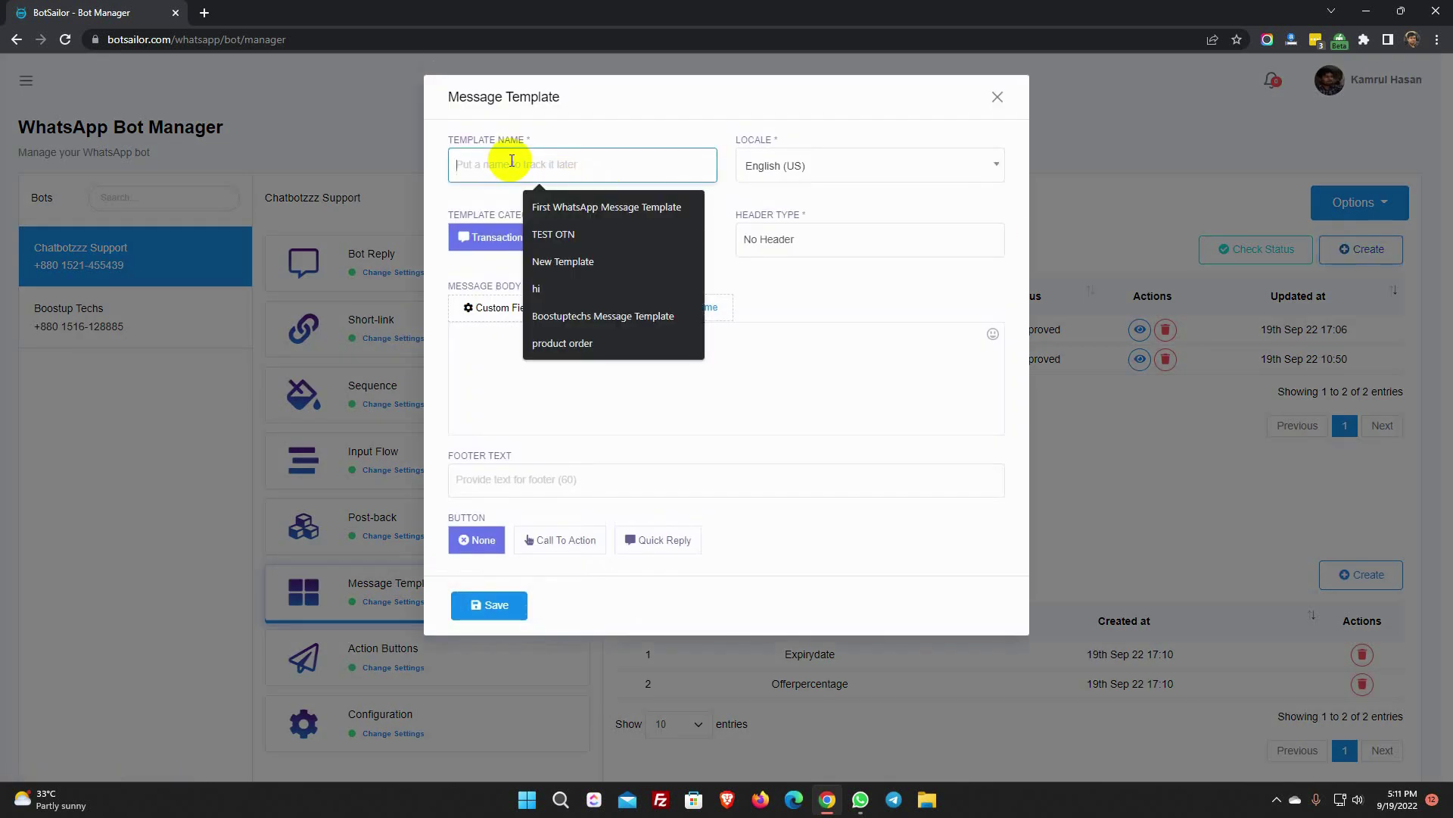
text(Offer)
drag(598, 131, 717, 160)
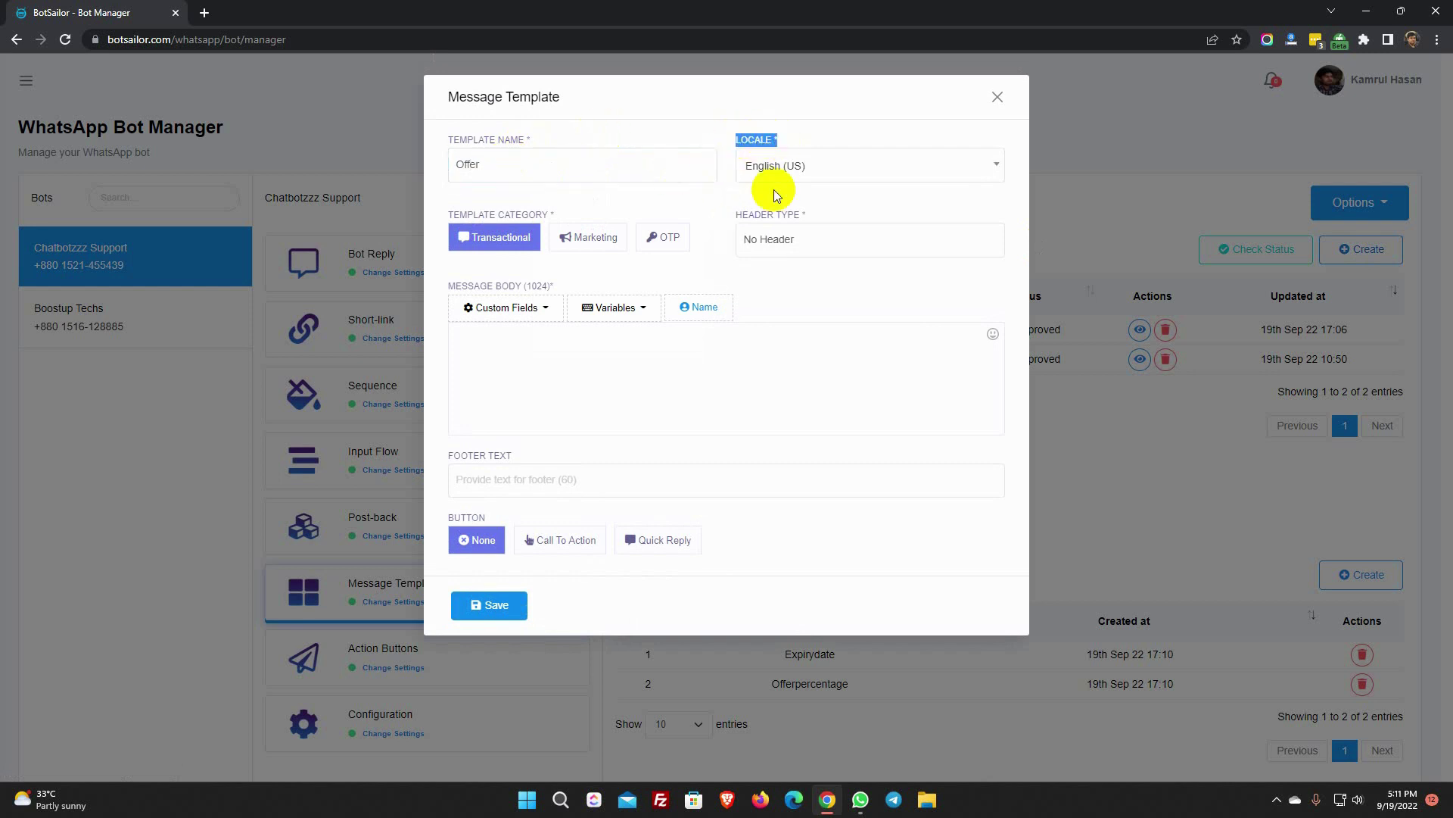
click(594, 241)
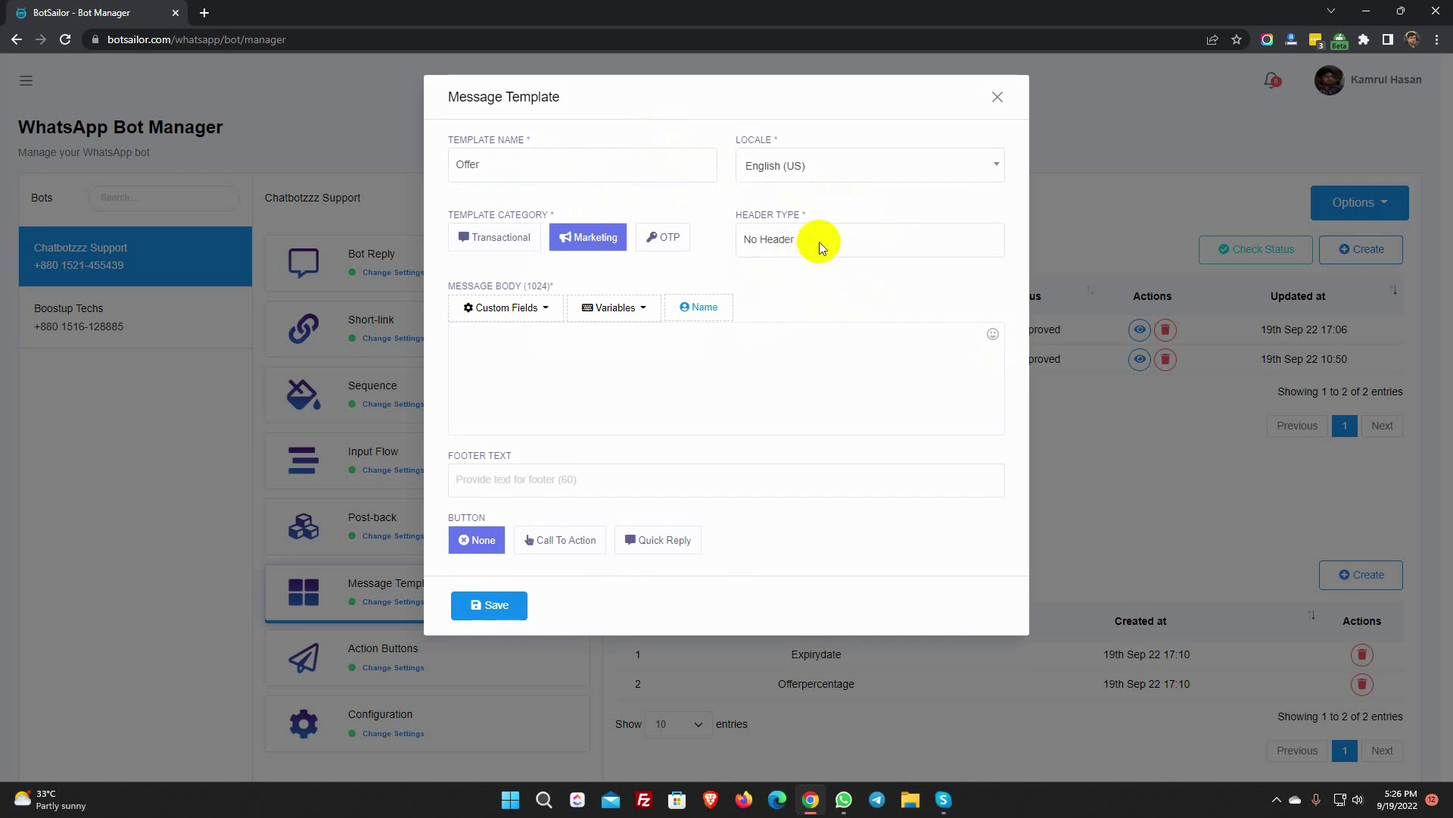
click(819, 242)
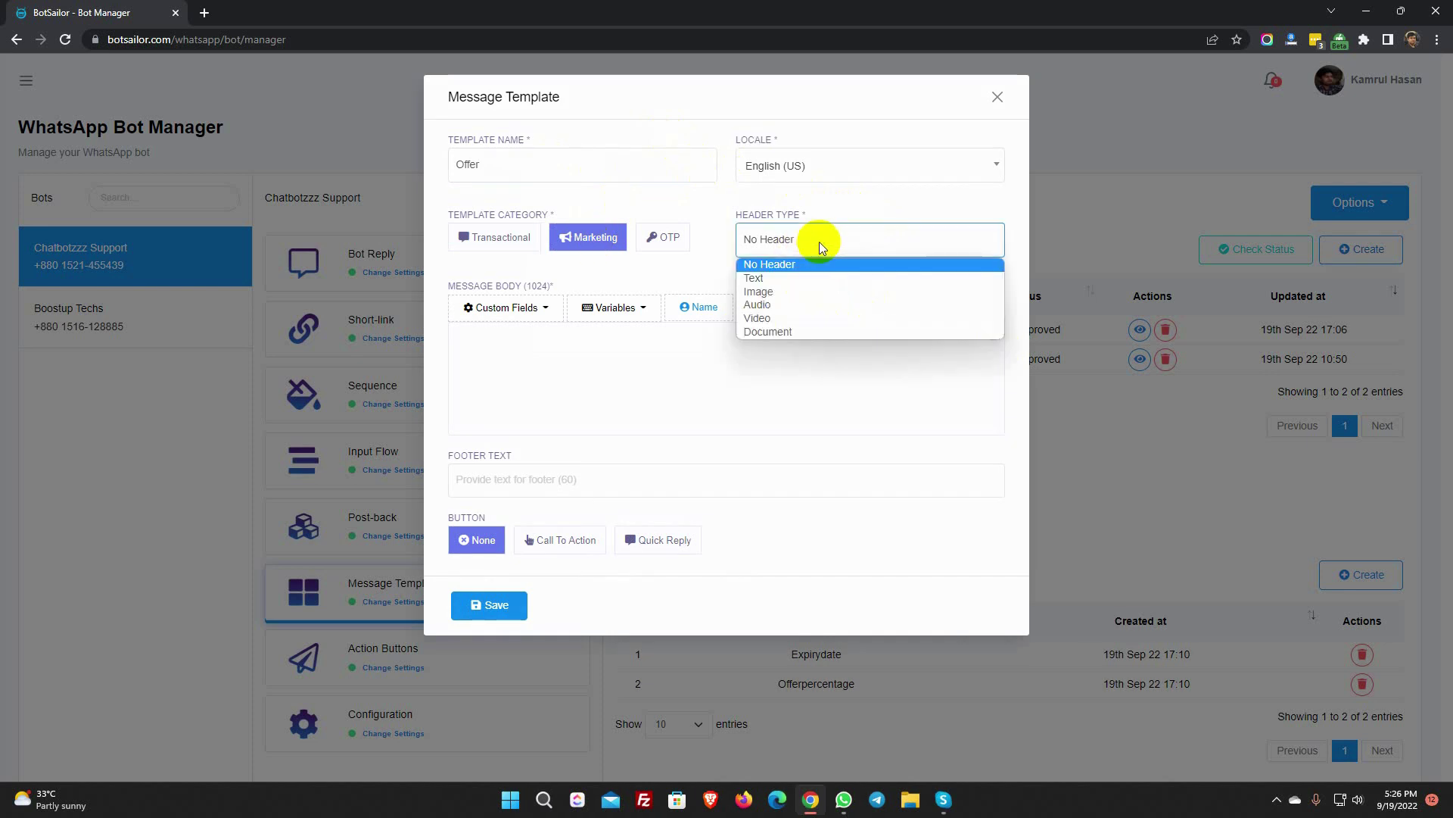
click(786, 277)
click(531, 337)
text(New Arrival OFFER)
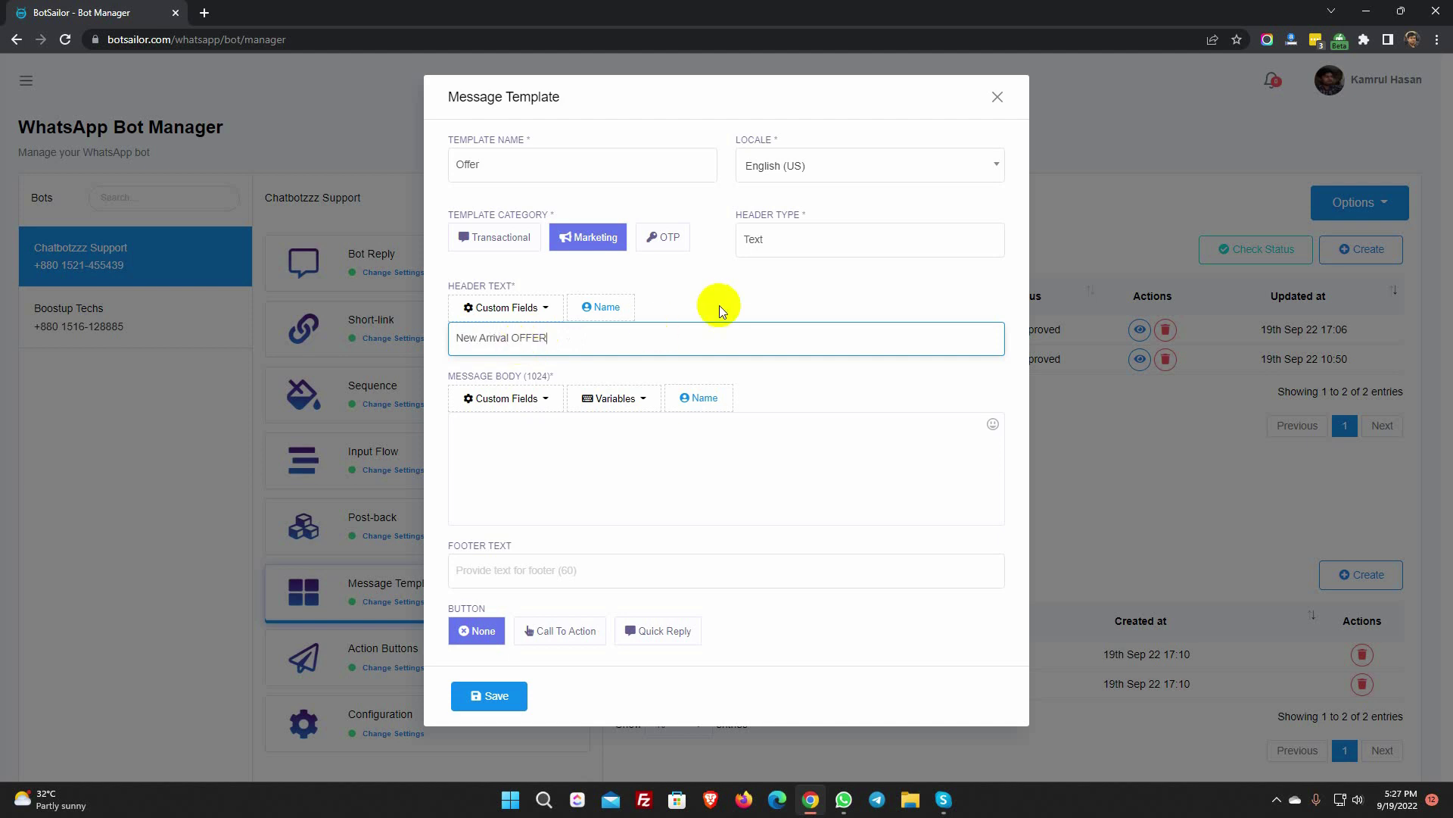
- Begin the body with Hello plus recipient name, 'we are going to offer' and #Offerpercentage#
click(714, 304)
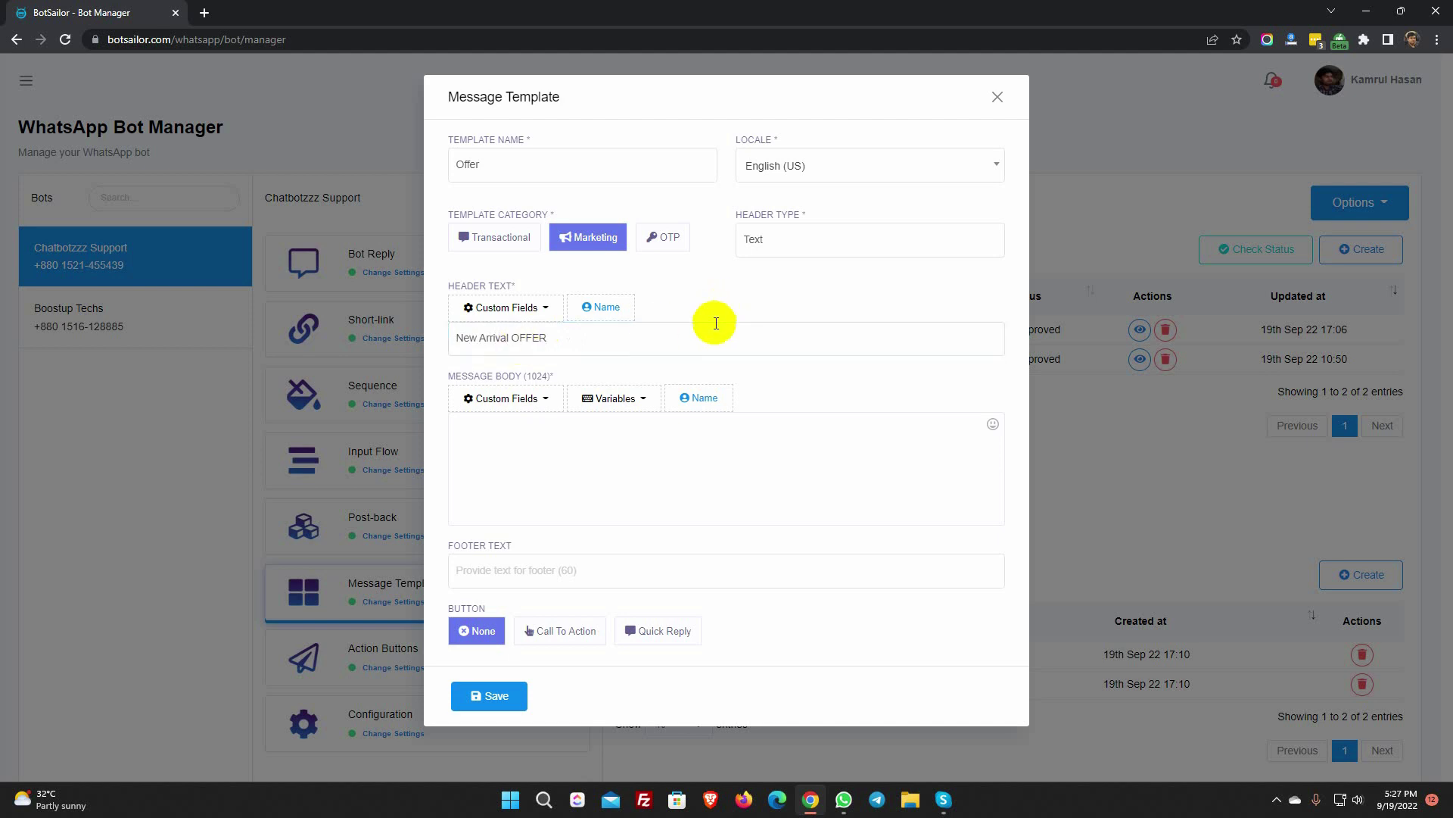
click(514, 452)
text(Hello,)
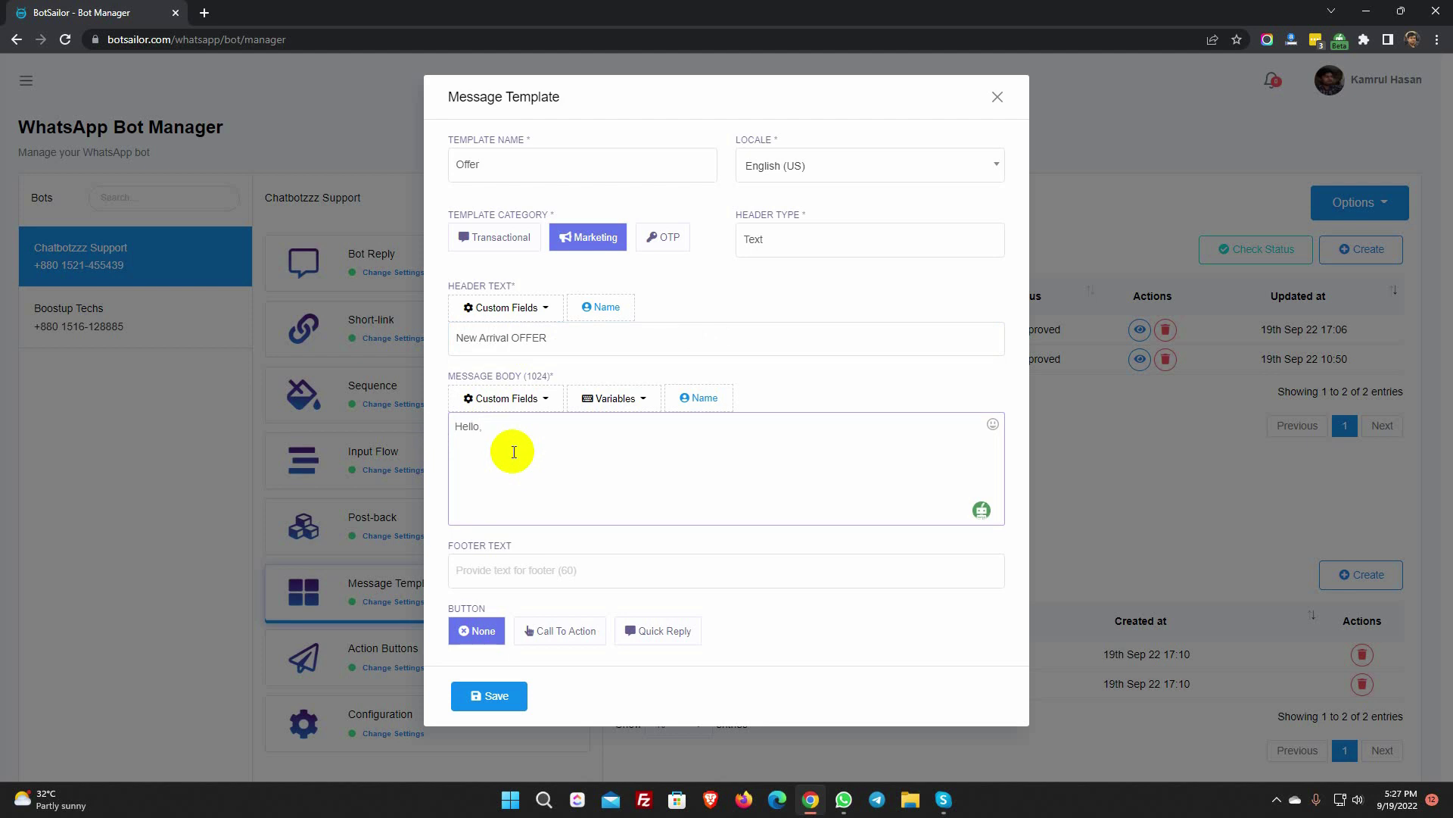
click(698, 398)
text(We are delighted )
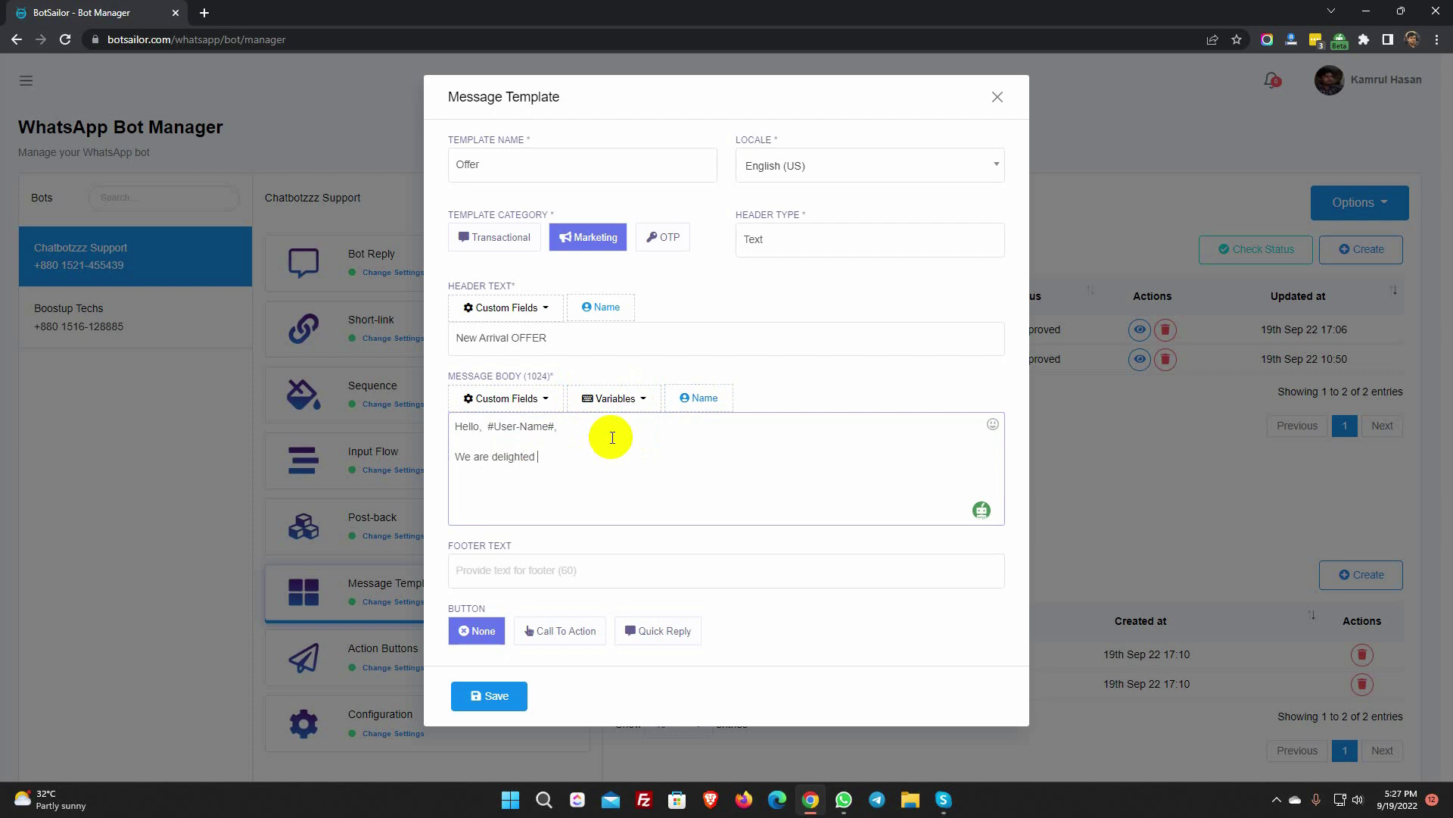
text(to inform you that, we are going to offer)
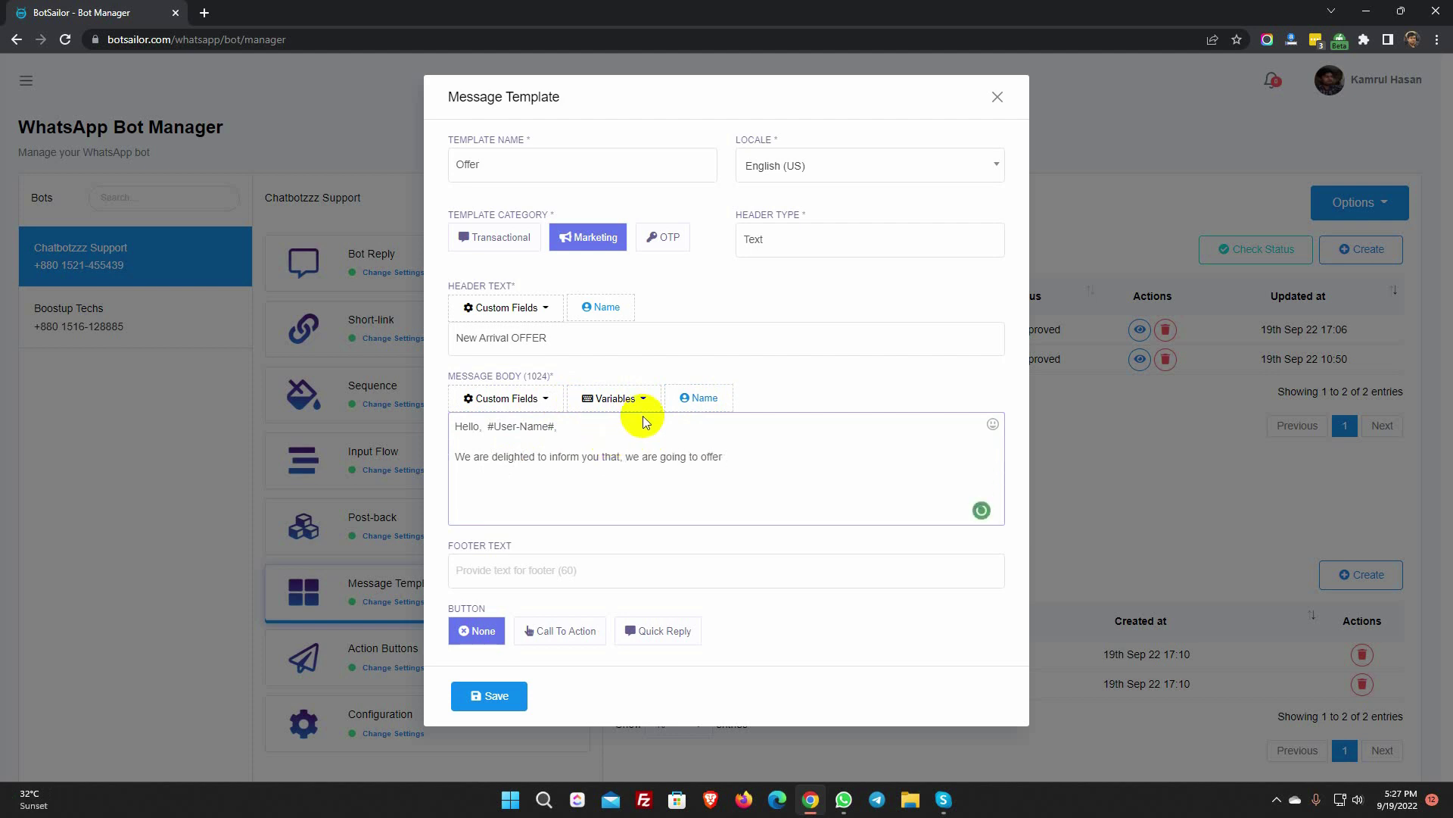
click(617, 401)
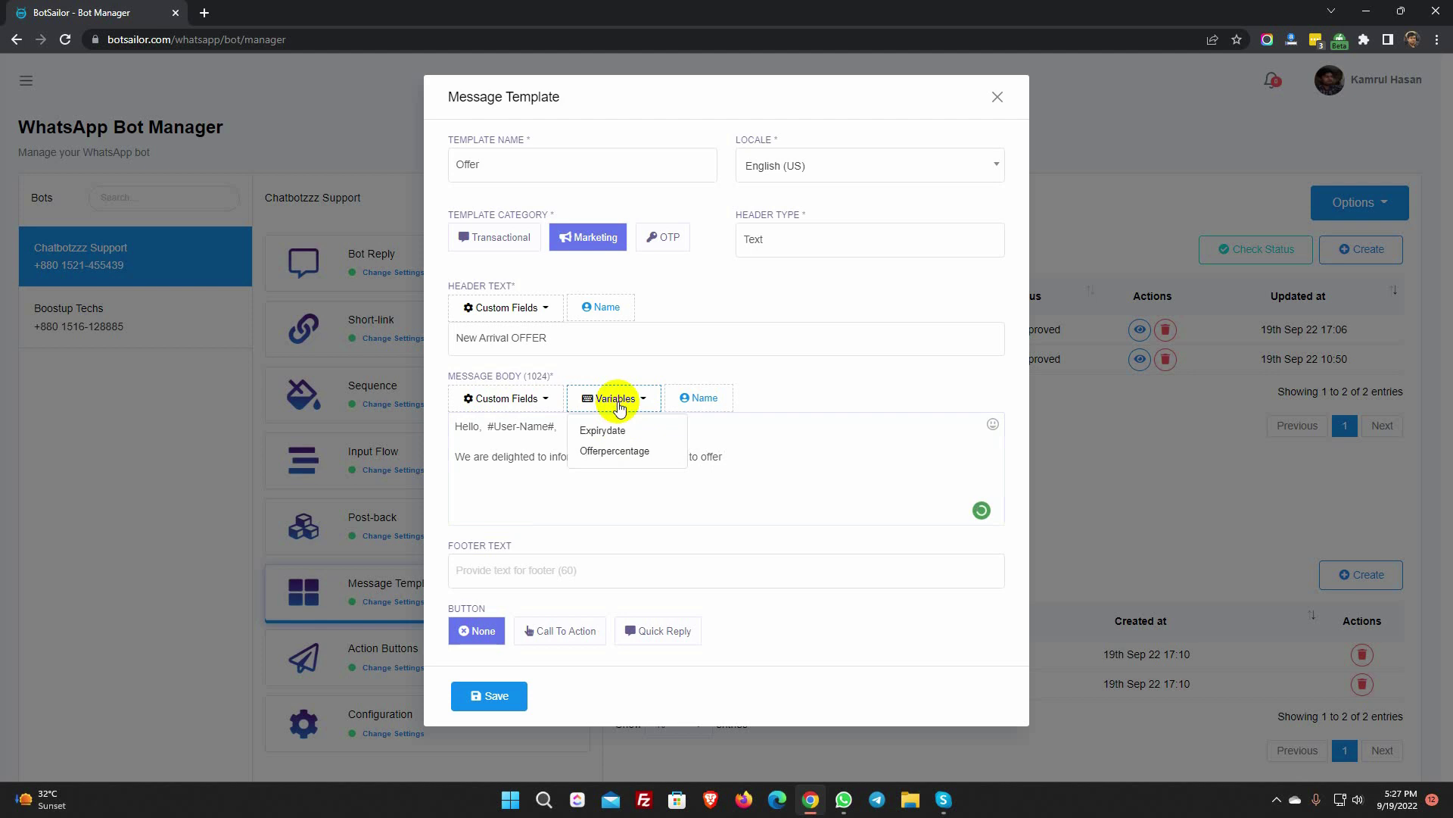
click(615, 451)
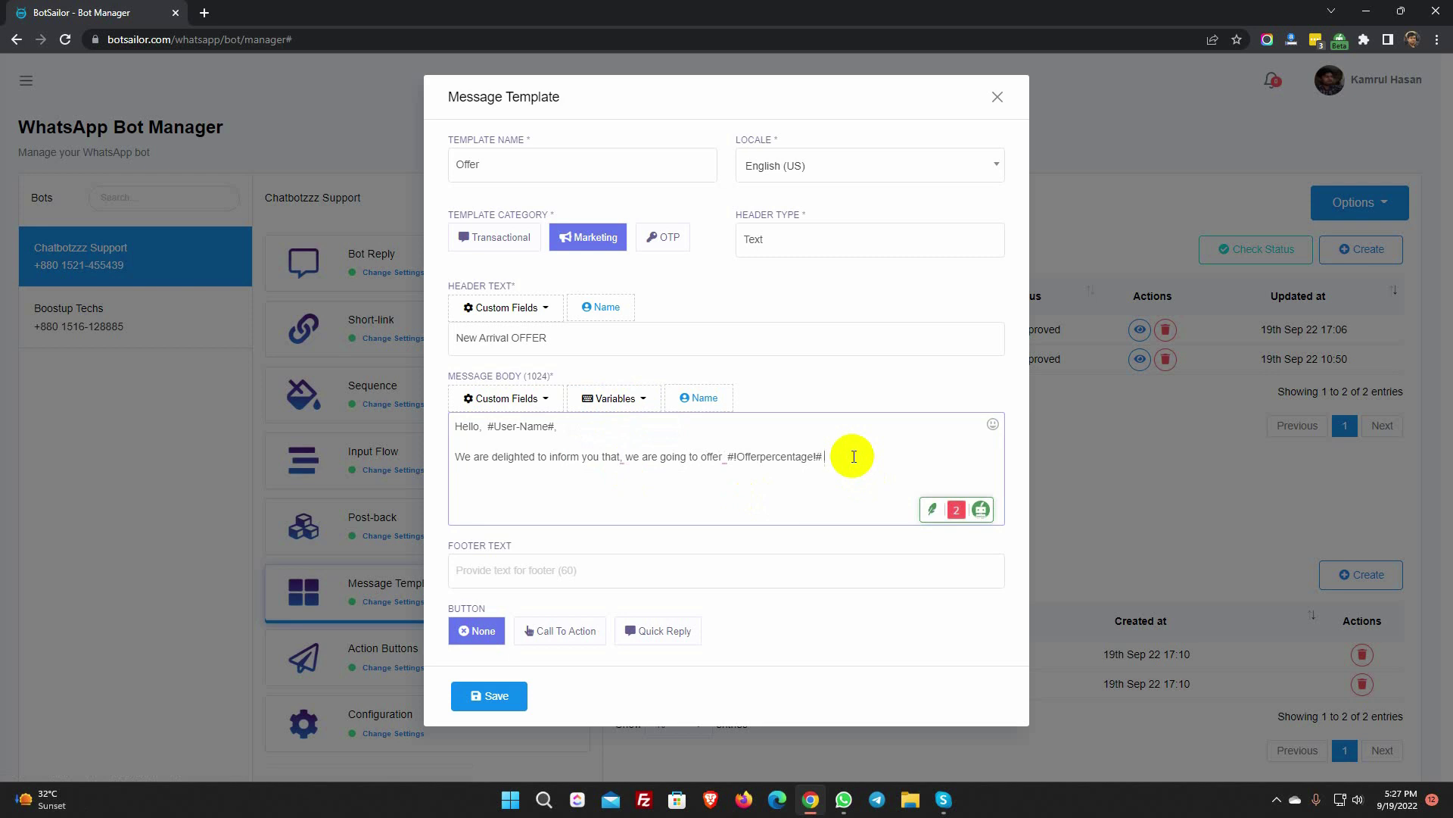
- Continue the body: offer on new arrivals ends #Expirydate#, grab the opportunity, accepting spelling fixes
text(onl)
text(our new arrivals. The offere will end)
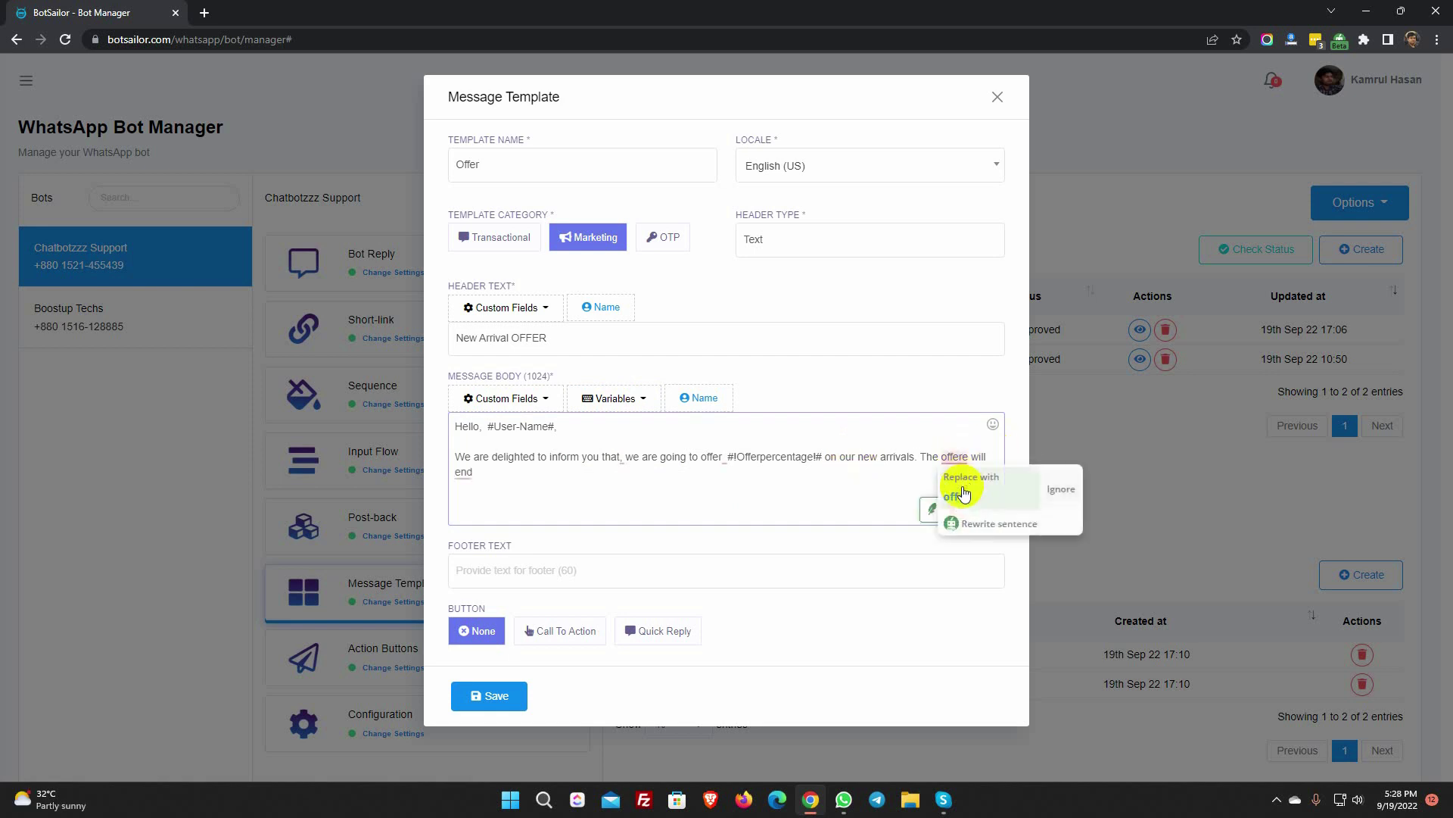
click(972, 514)
text(ill end on)
click(602, 399)
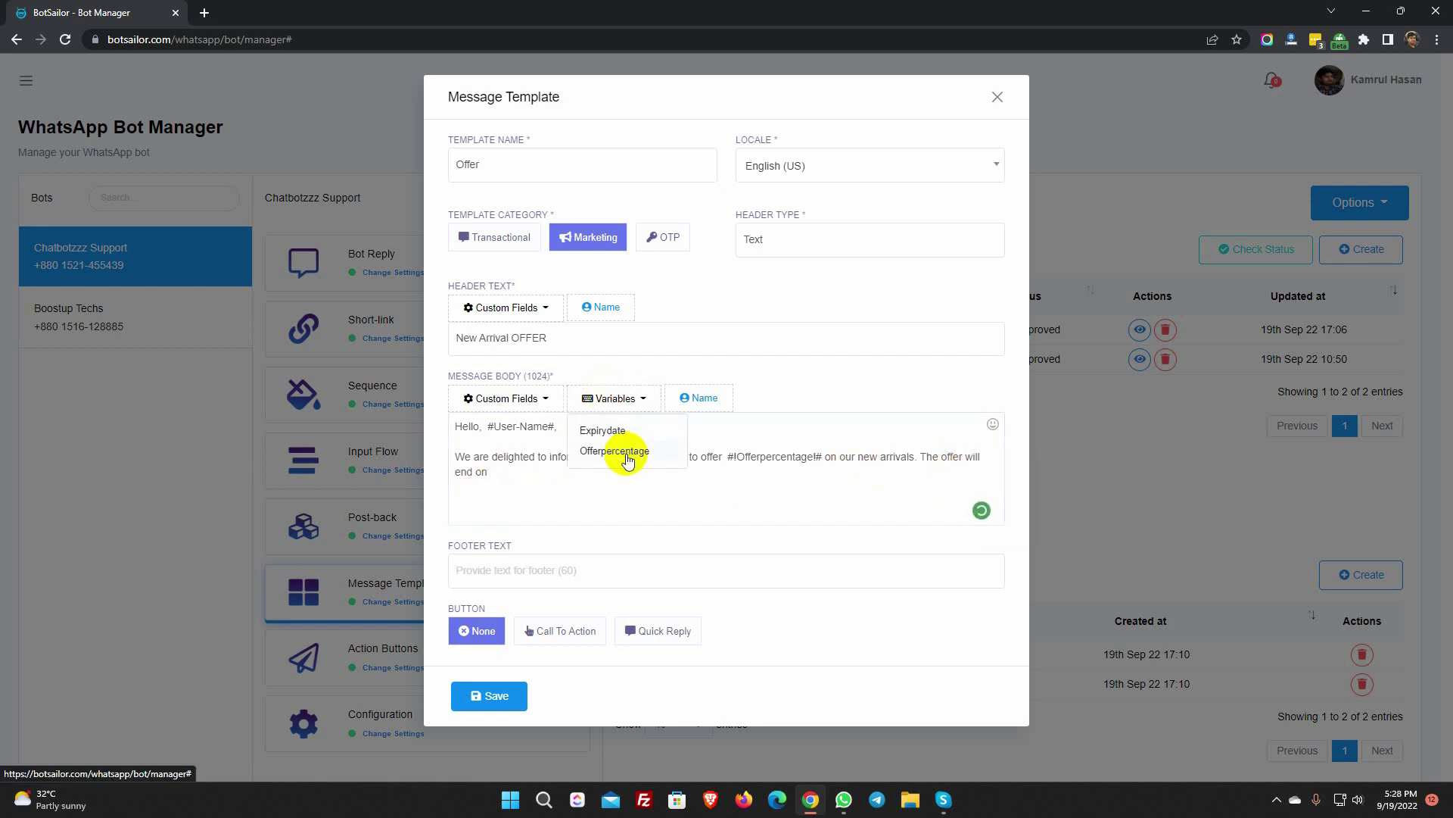
click(595, 429)
text(, grab the off)
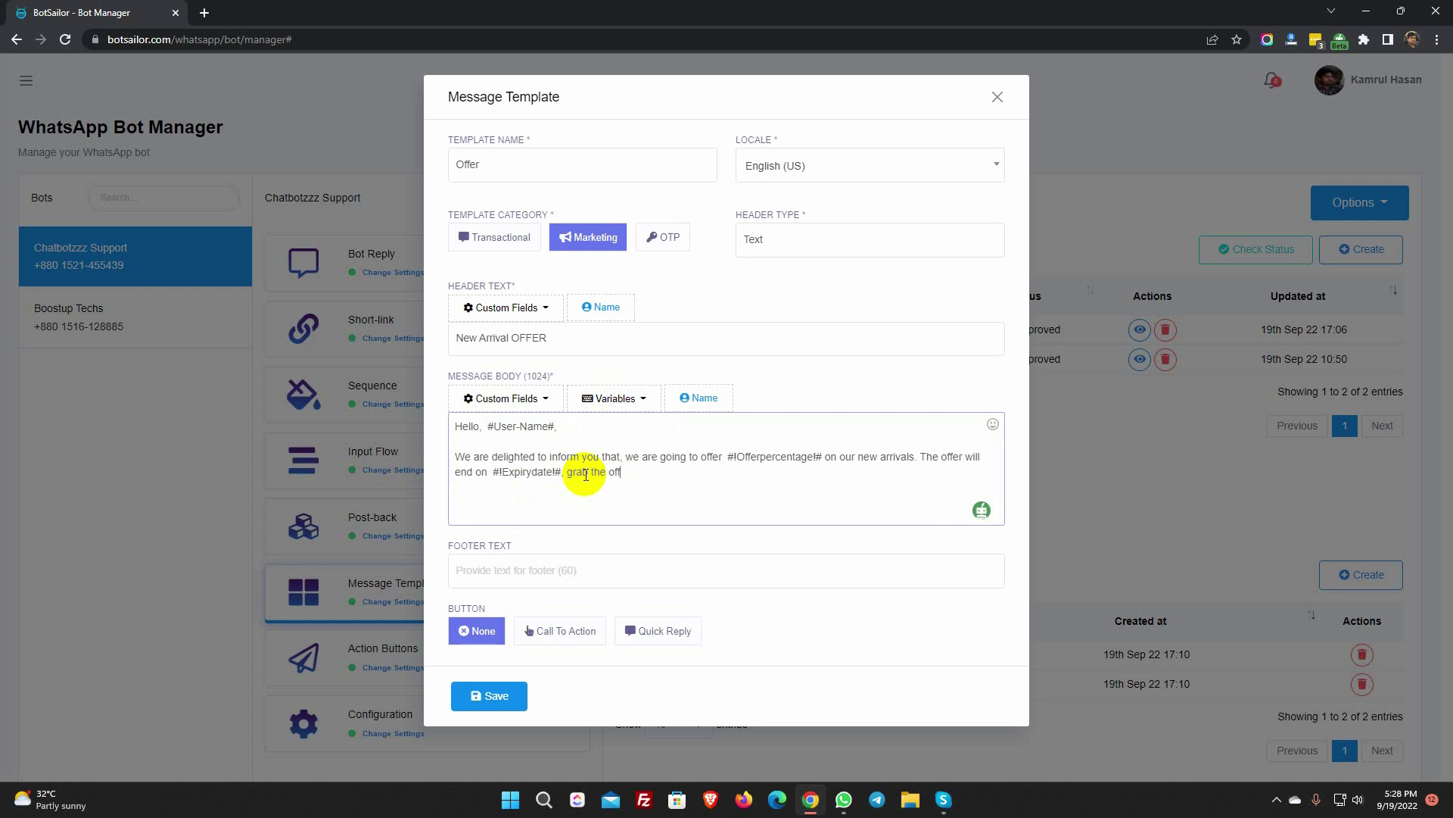
text(portunity)
mouse_move(640, 486)
click(659, 515)
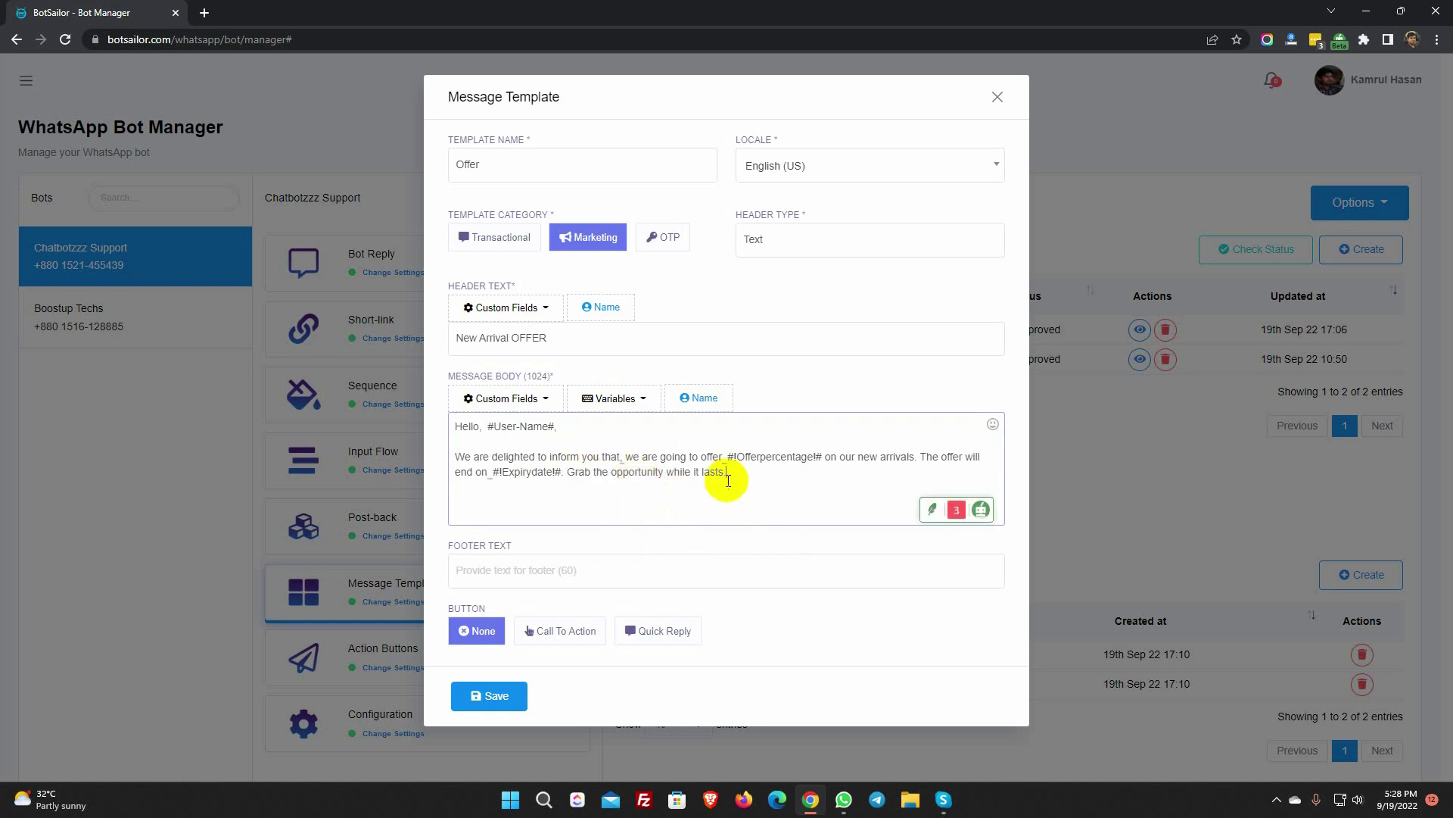
key(Return)
key(Return)
- Sign off with 'Thanks', add footer 'Fashion Store' and quick reply 'Get Me To the Offer'
text(Thanks)
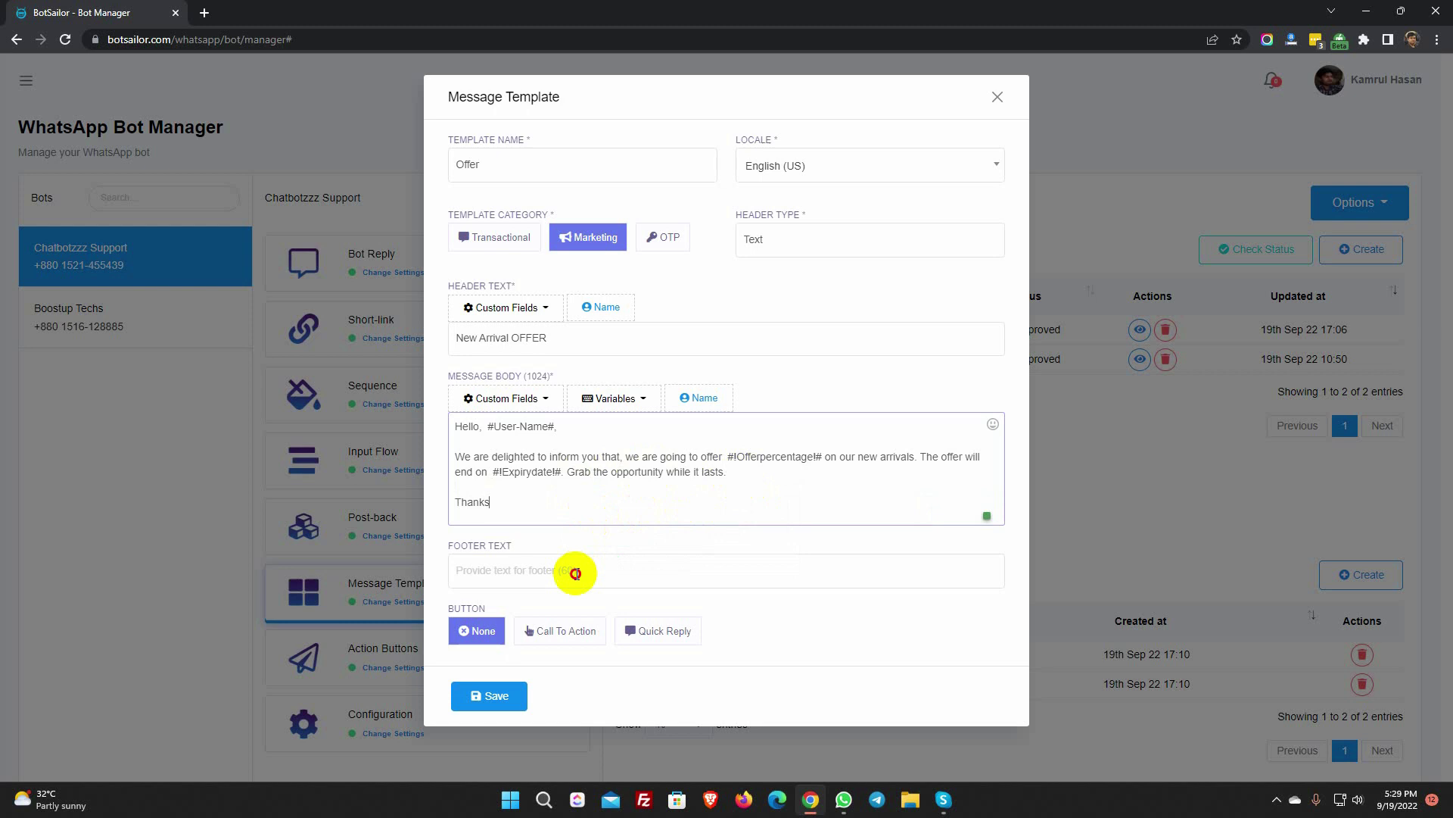
click(576, 571)
text(Fas)
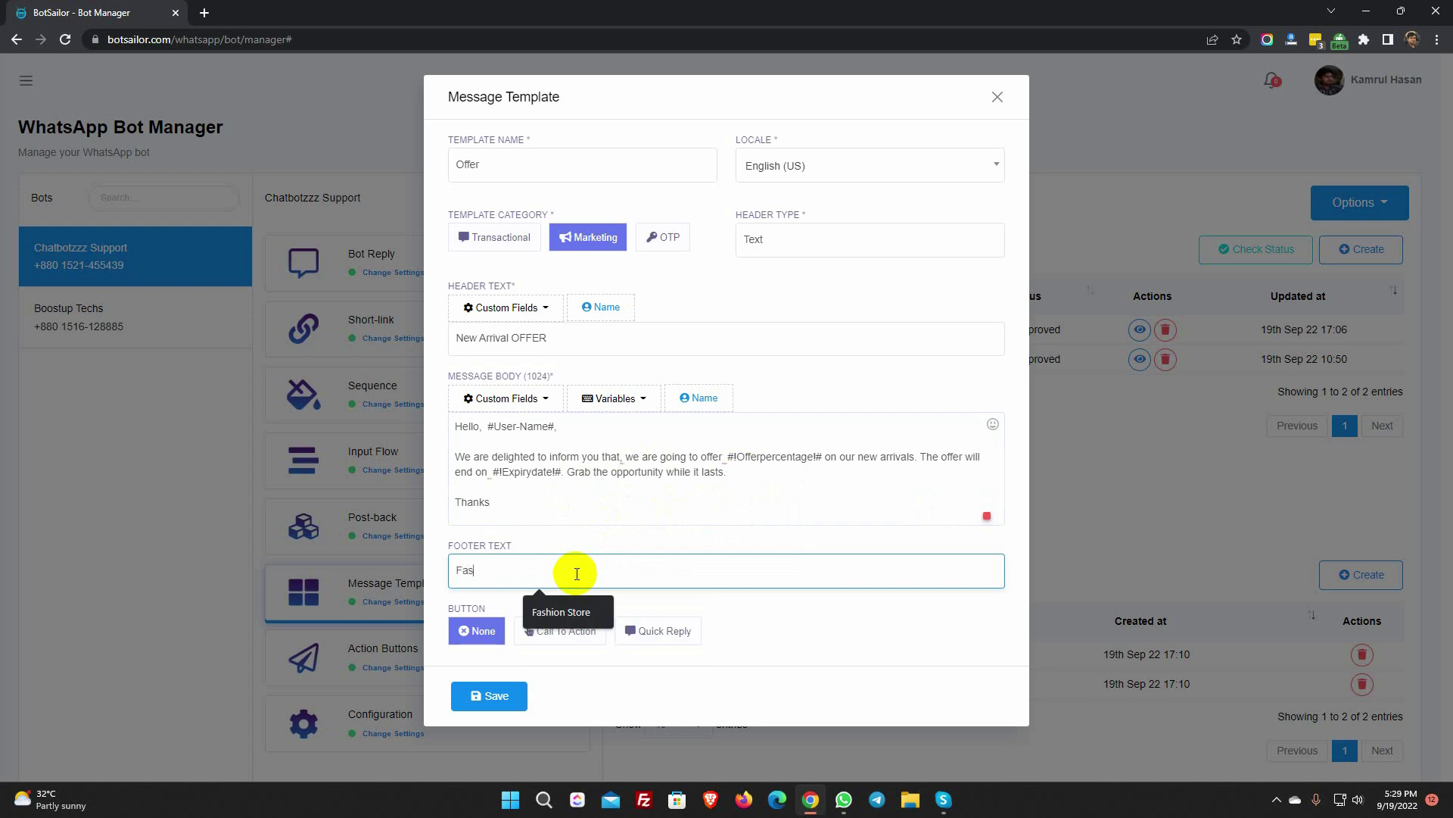
text(hion Store)
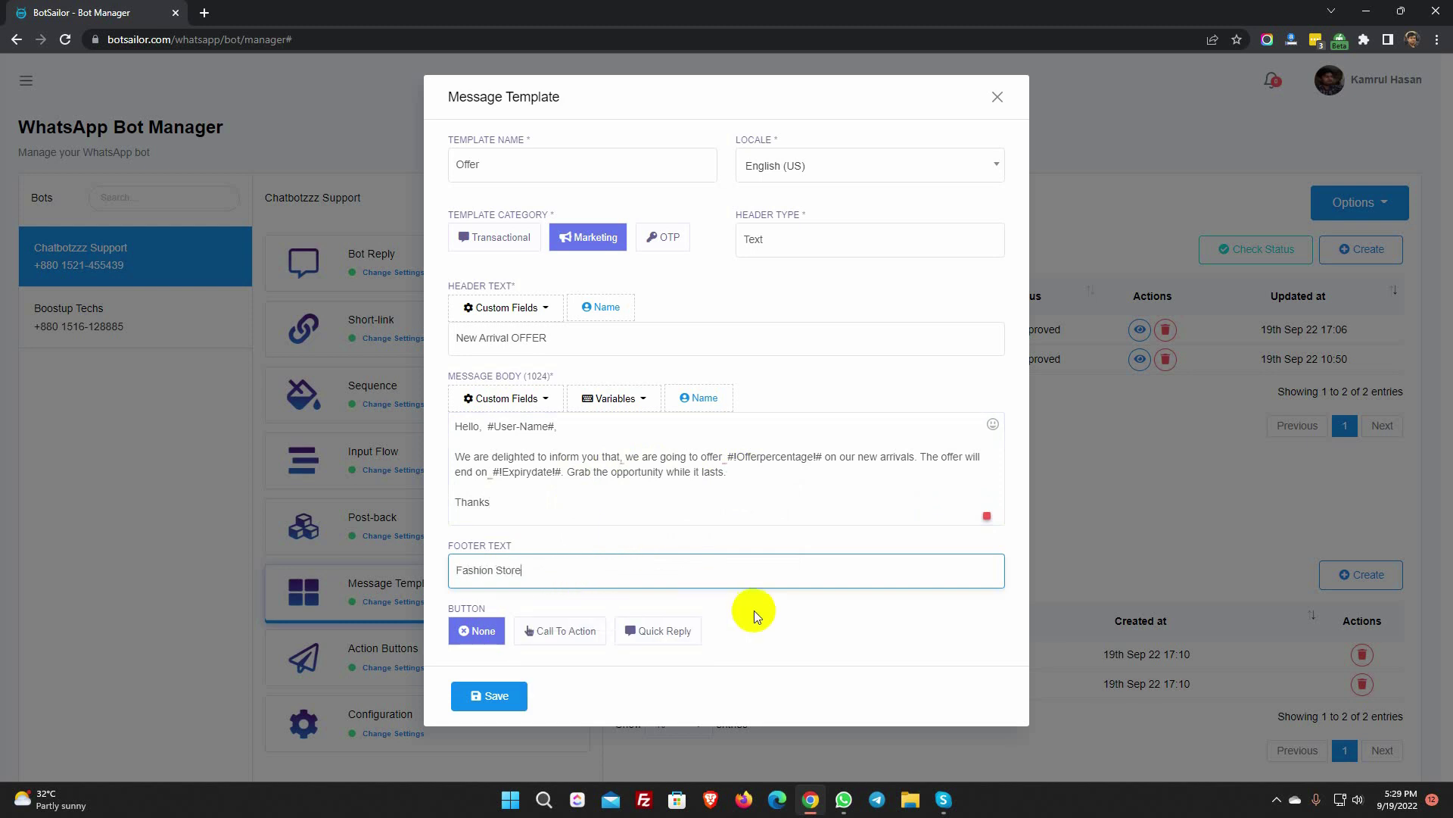
click(658, 630)
scroll(699, 629, down, 2)
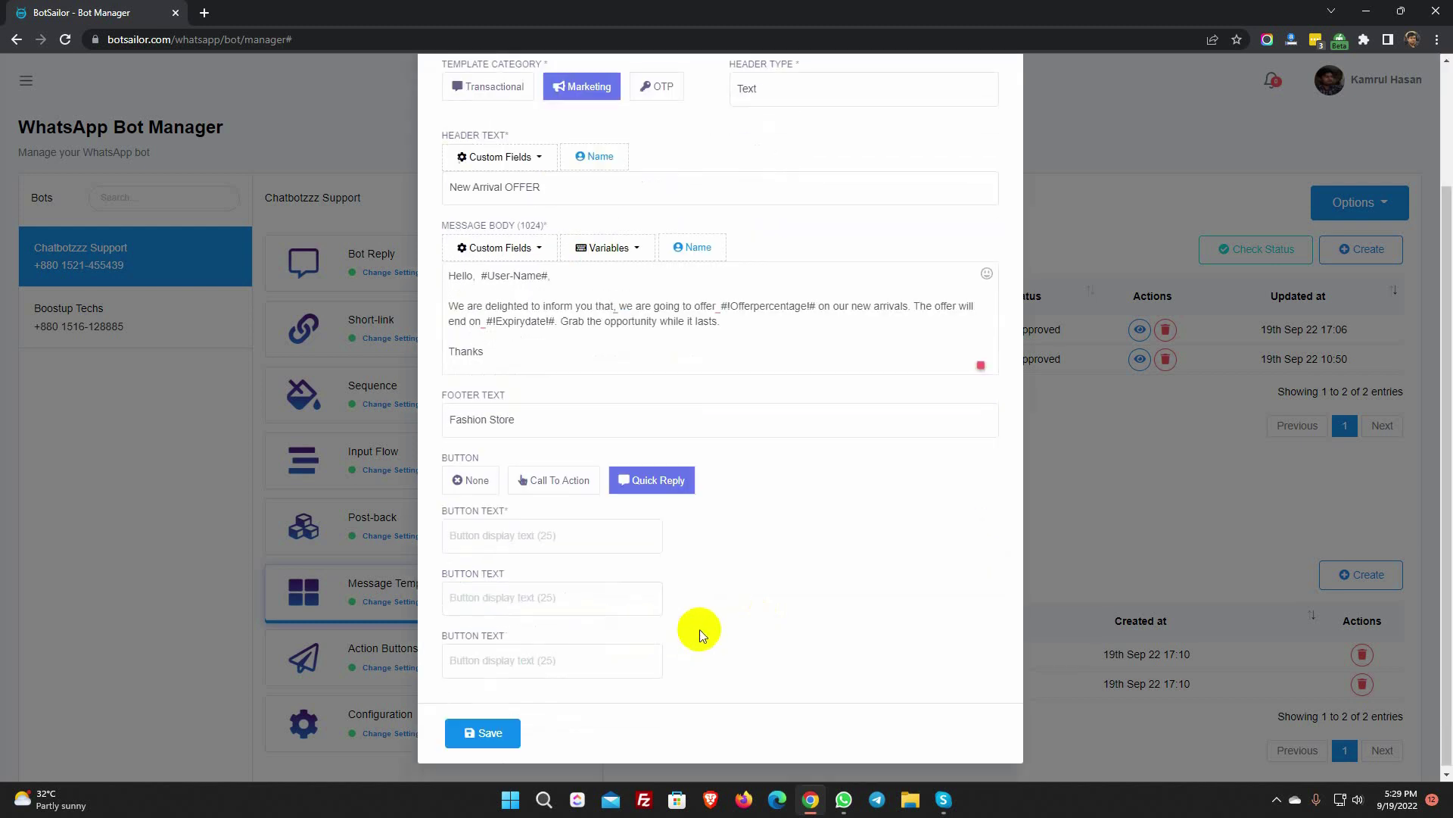
click(550, 542)
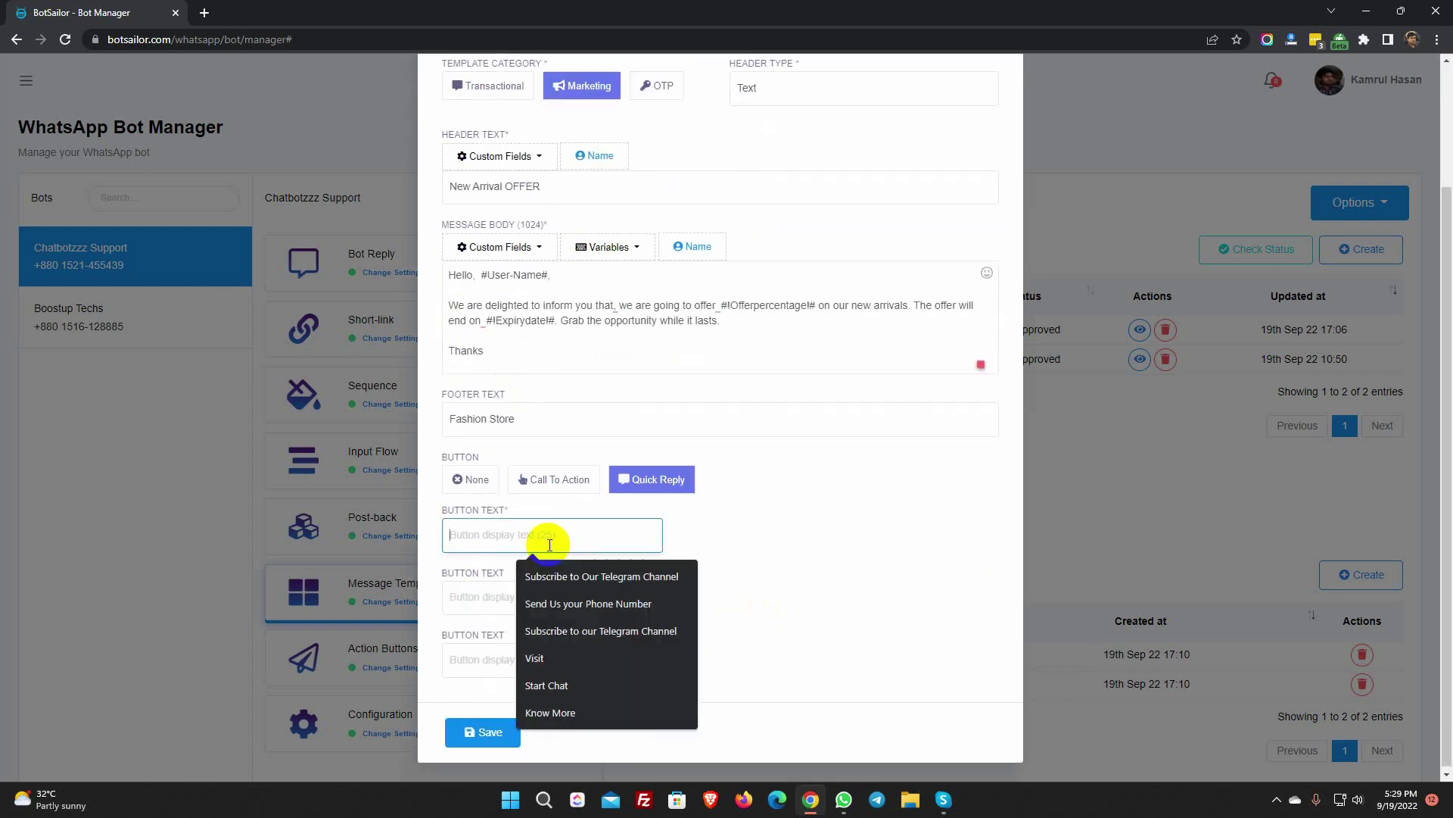
text(Get Me To the Offer)
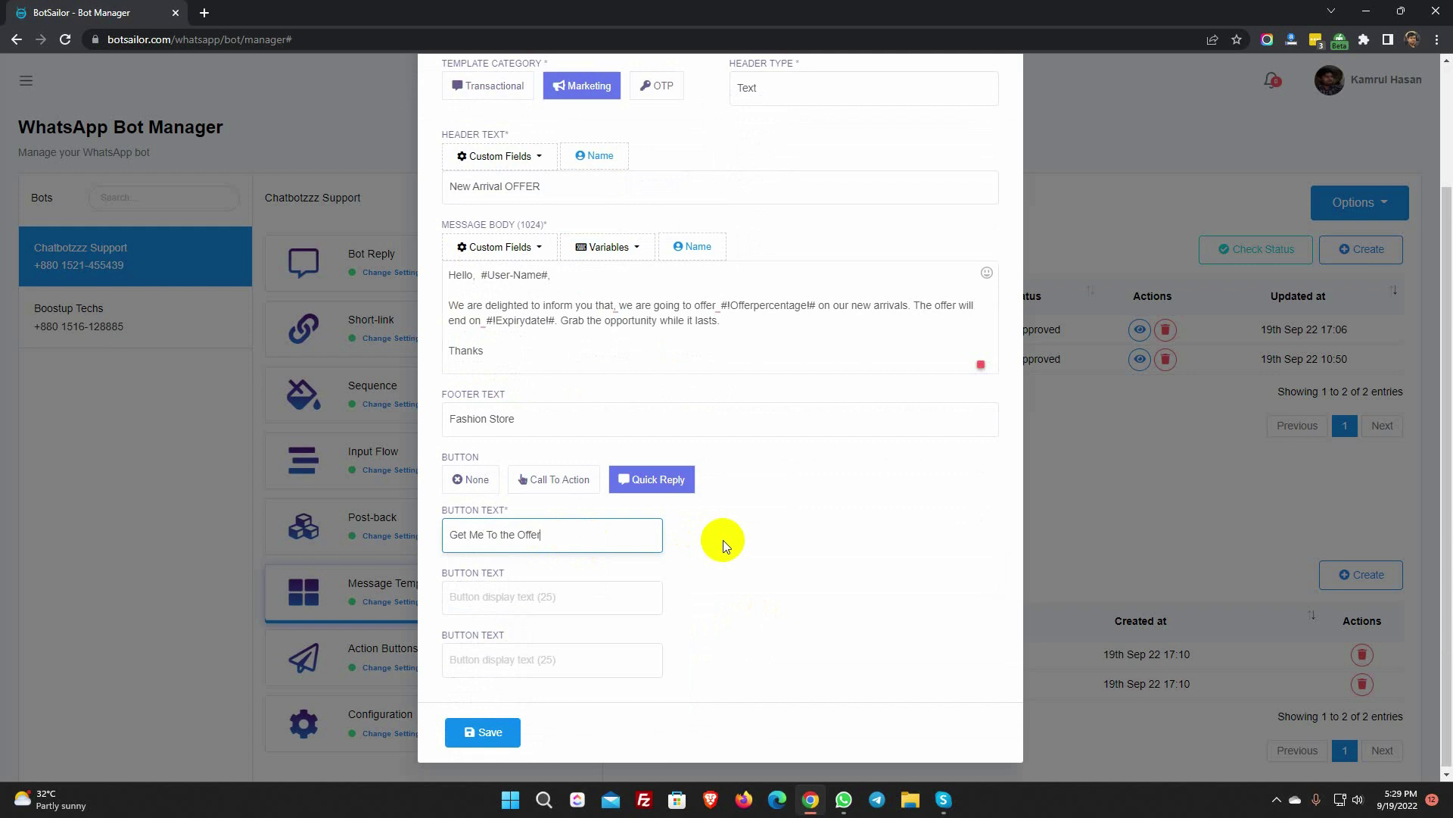
click(724, 539)
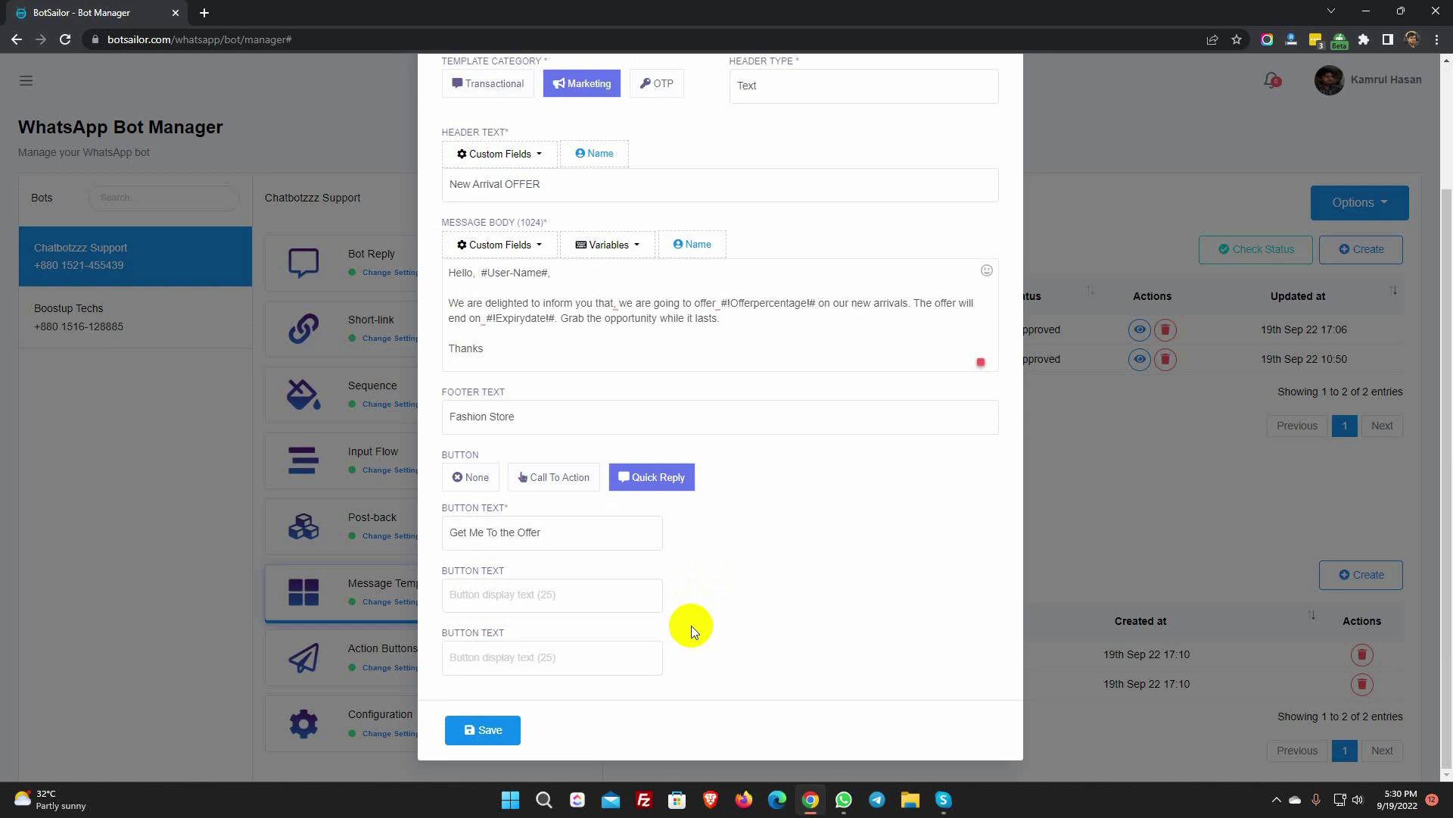
- Save the Offer template, confirm it shows Approved, and start a new WhatsApp broadcast
click(490, 731)
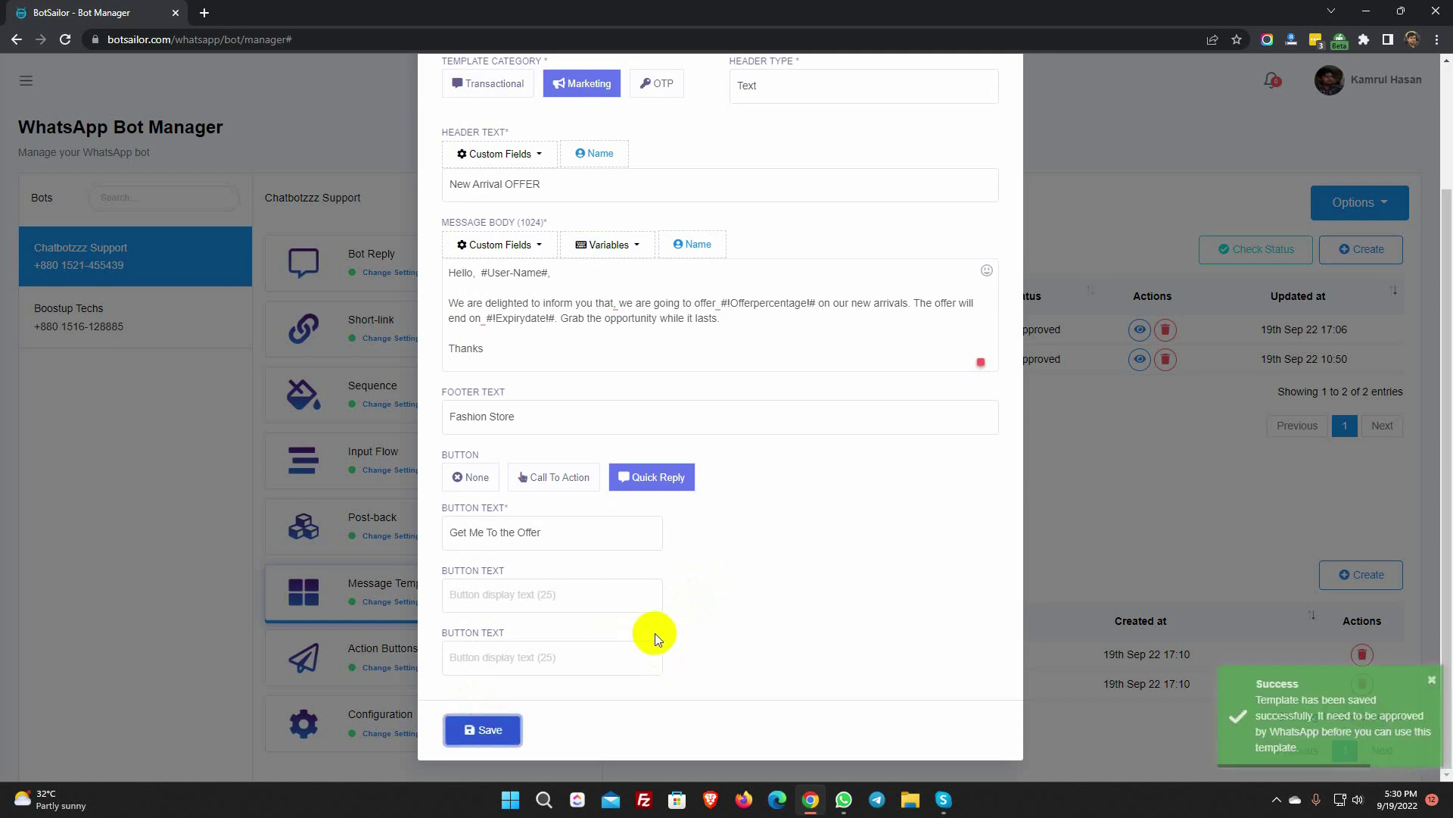
scroll(651, 633, up, 2)
click(990, 97)
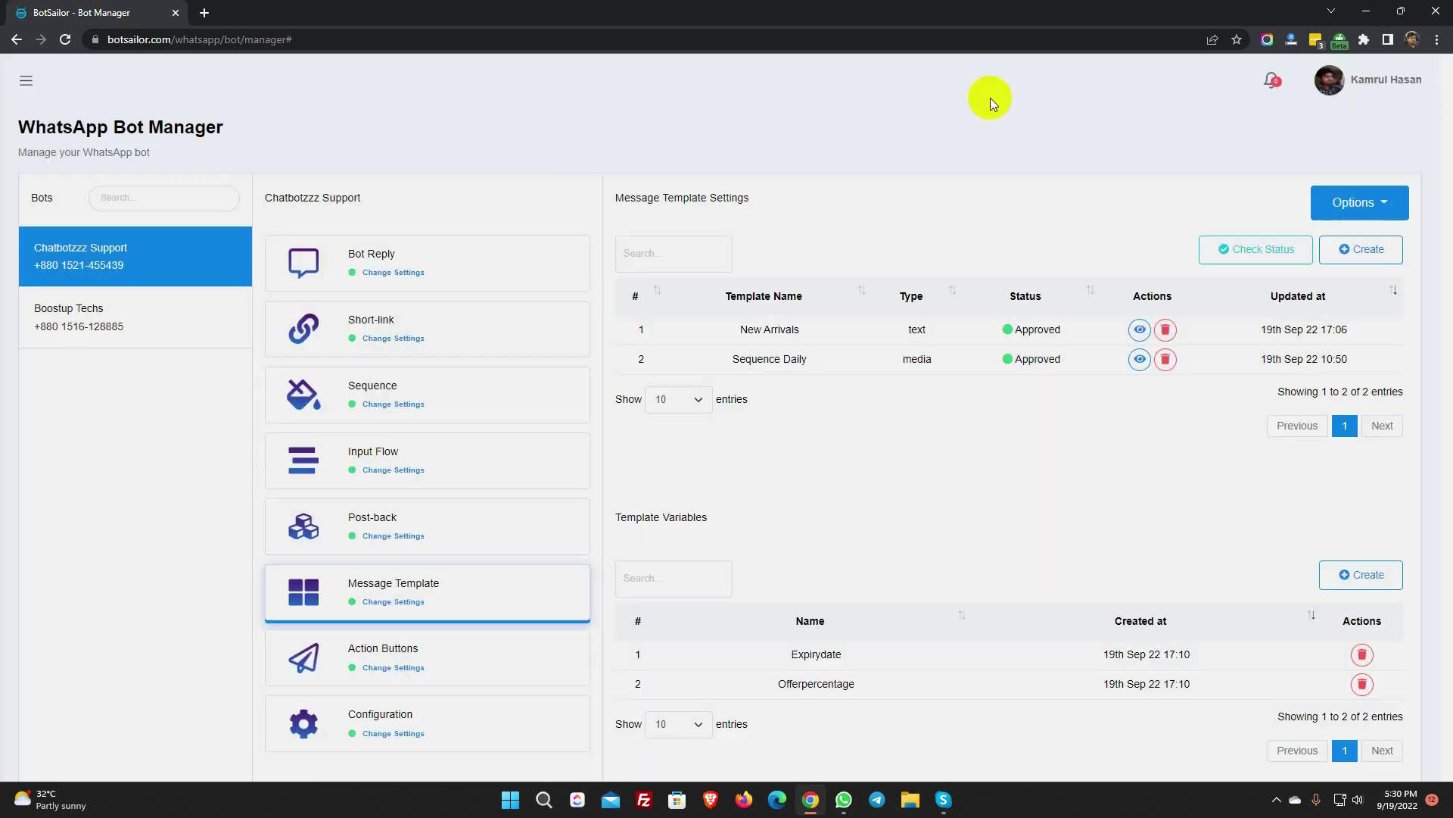
click(1263, 244)
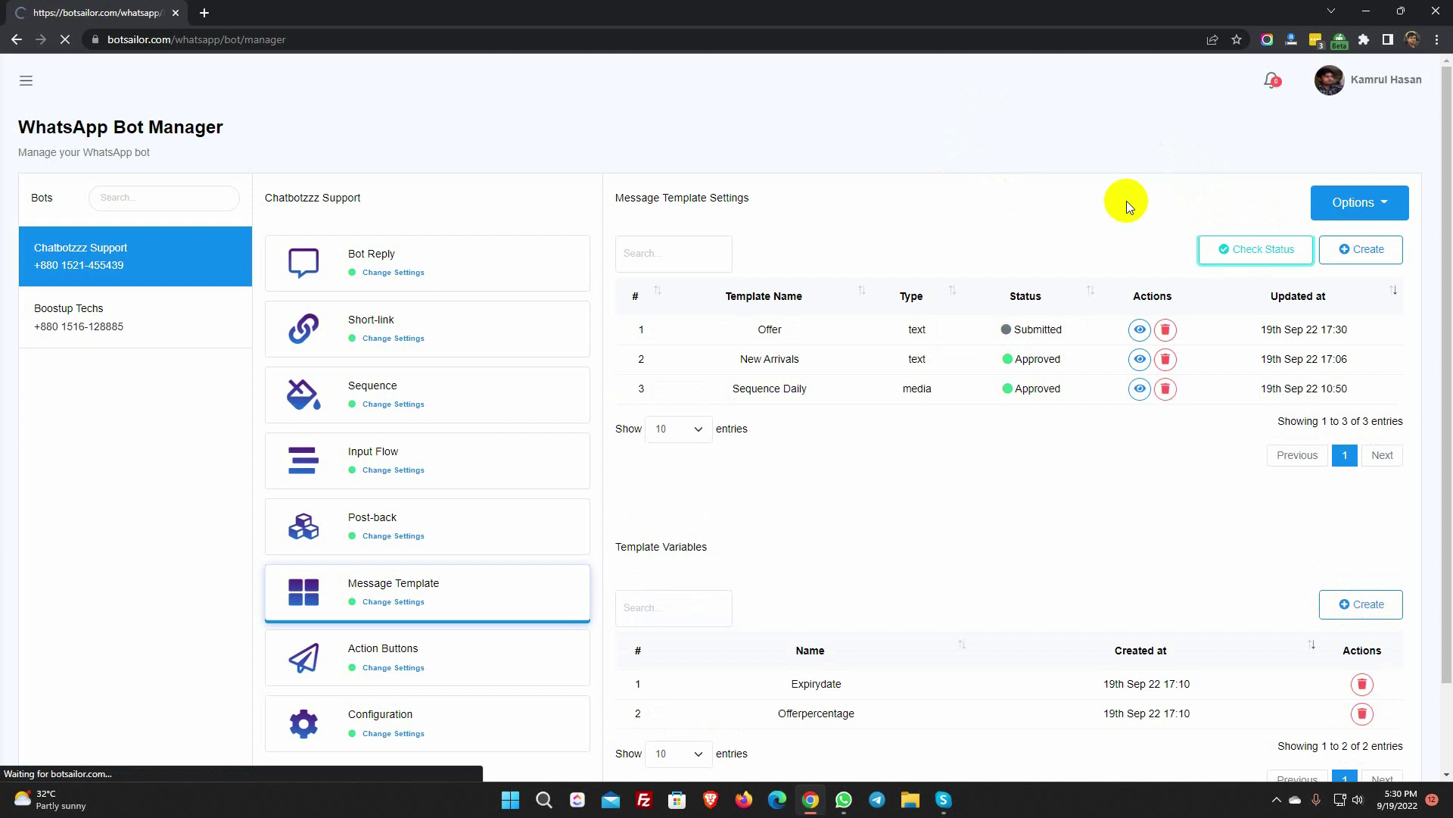
click(26, 79)
click(66, 513)
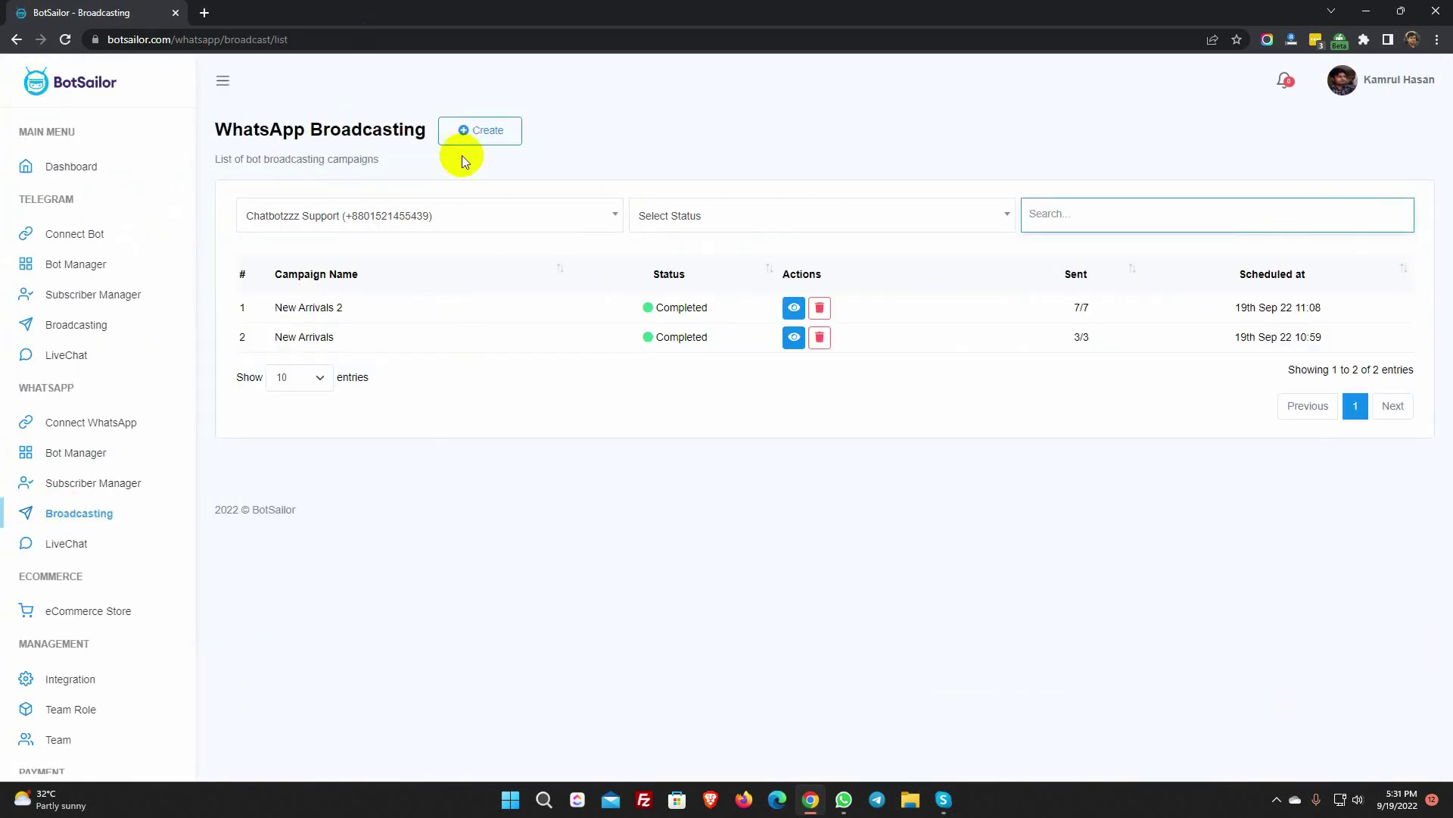
click(480, 132)
- Name the campaign 'New Arrivals 3', allow sending anytime, and choose the Offer (text) template
click(1266, 215)
text(New Arrivals 3)
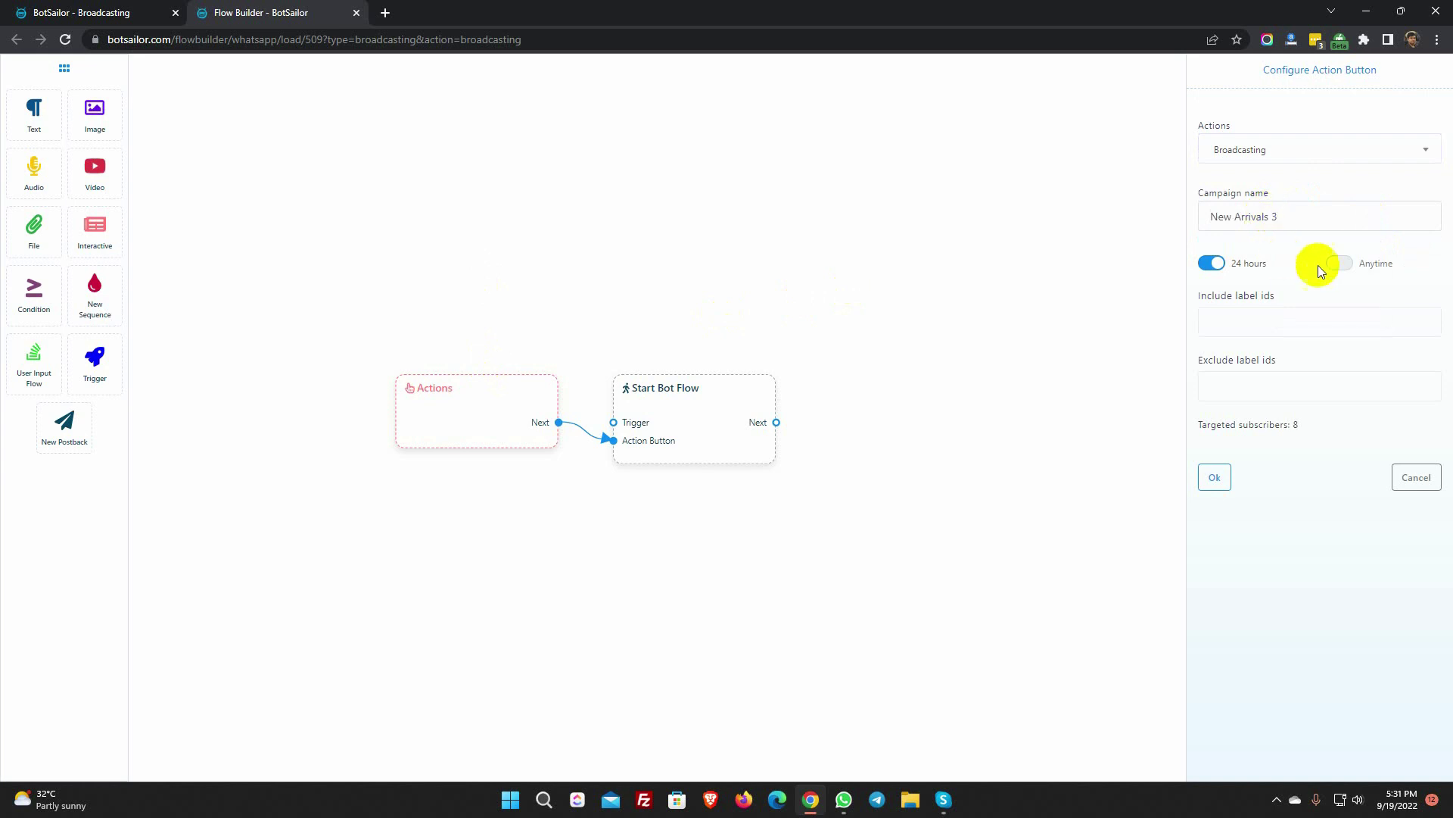
click(1340, 263)
click(1297, 322)
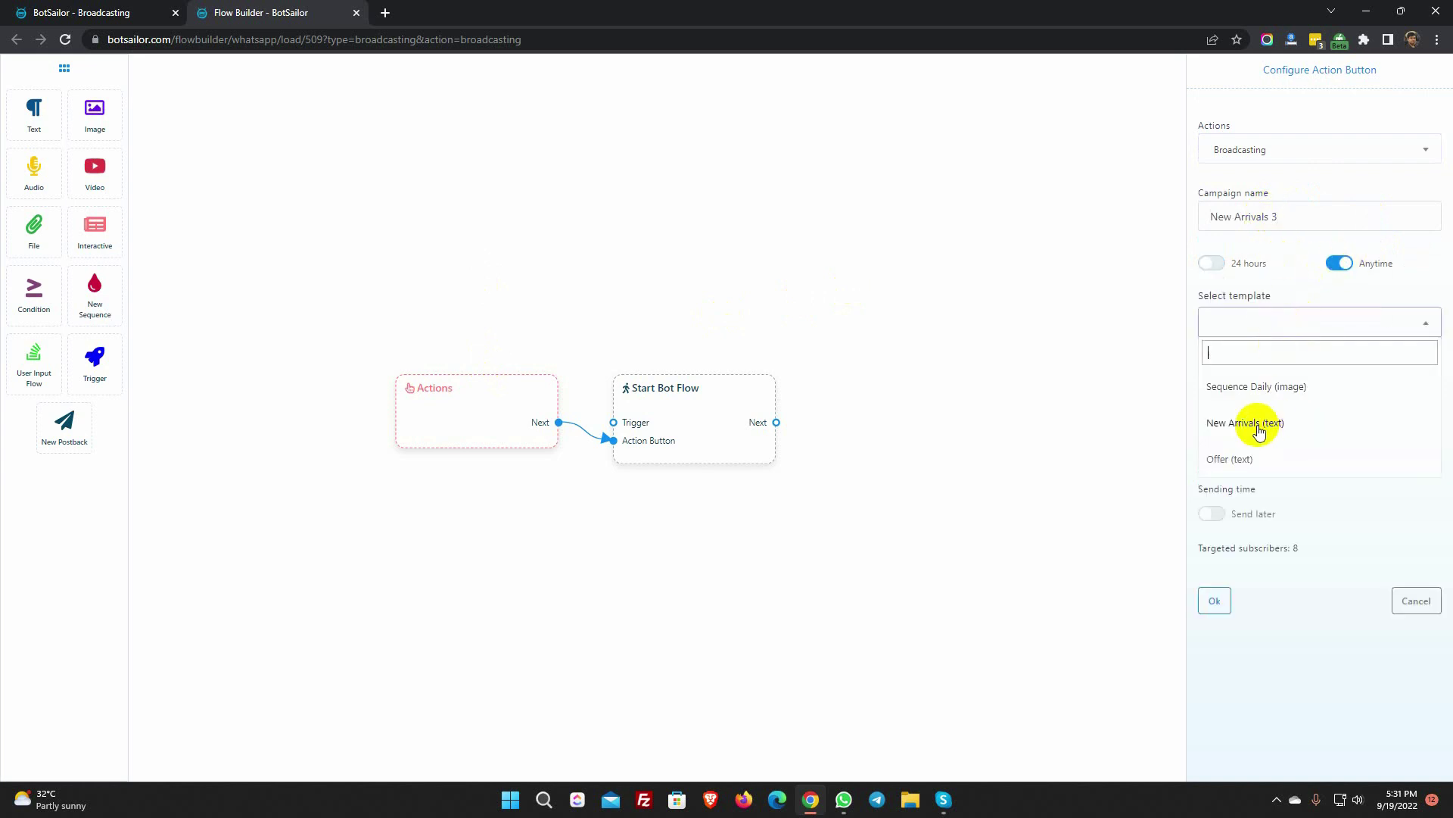
click(1244, 461)
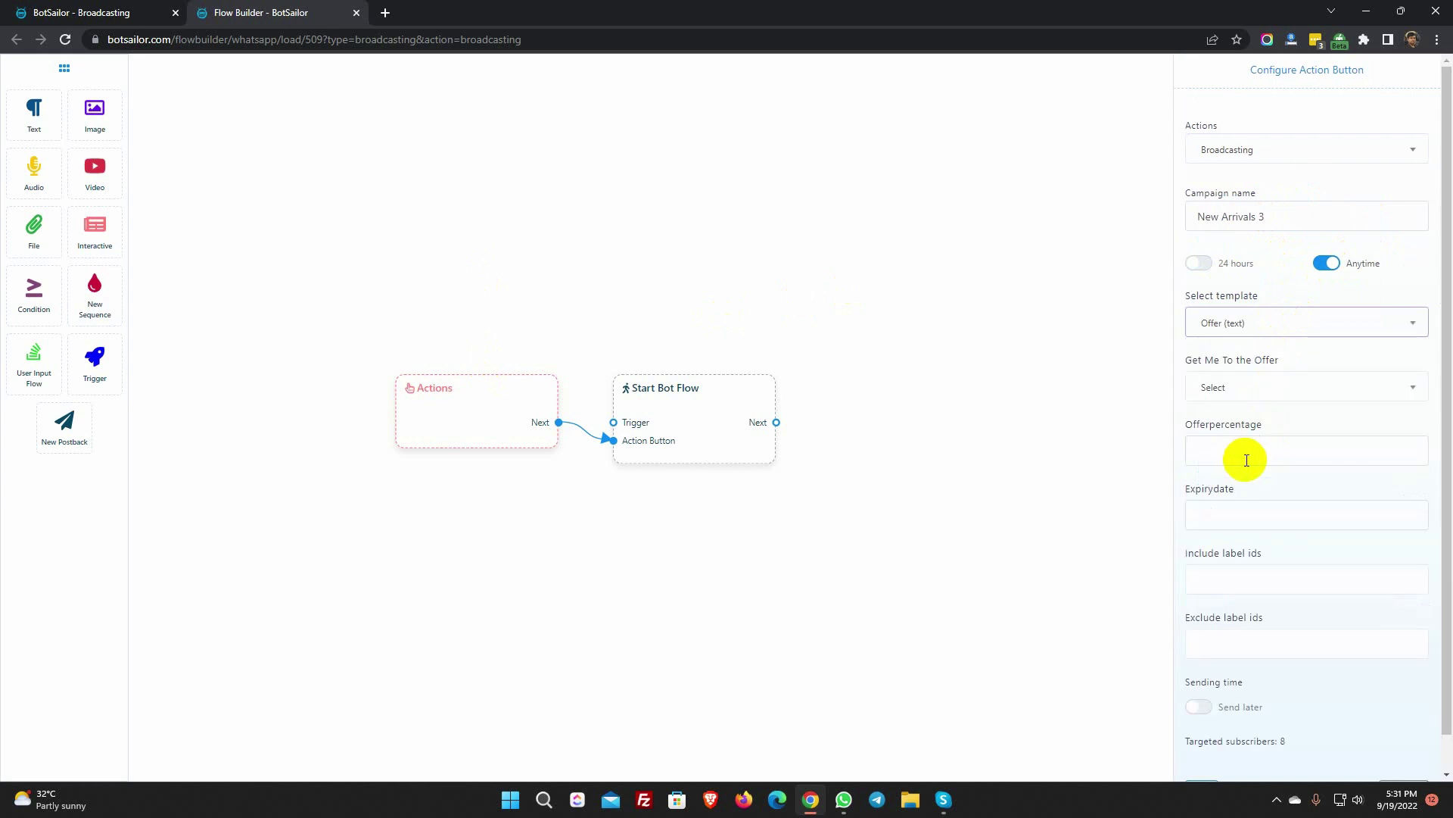
- Link the 'Get Me To the Offer' button to Show me now
drag(1185, 360, 1234, 362)
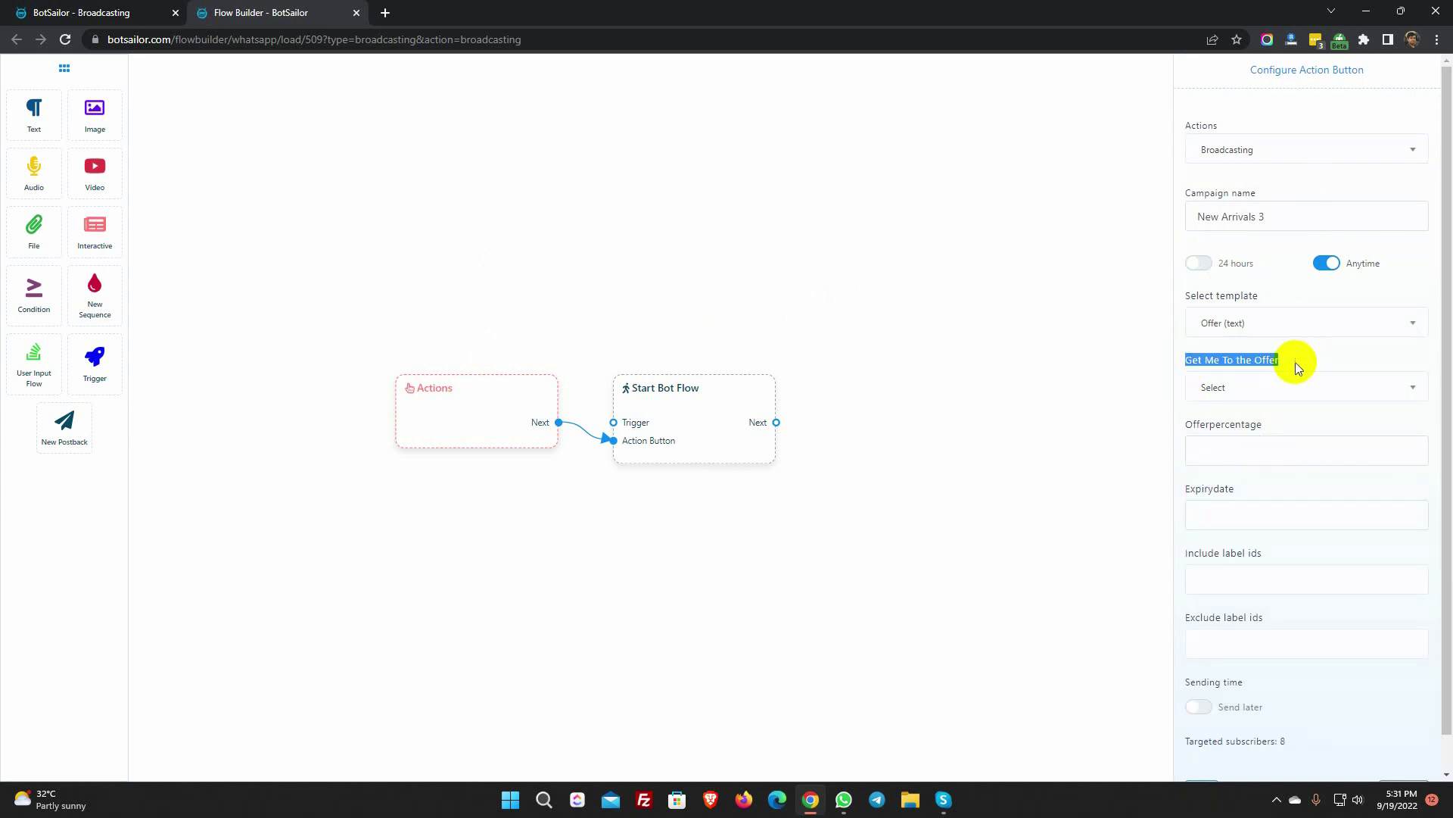
click(1275, 388)
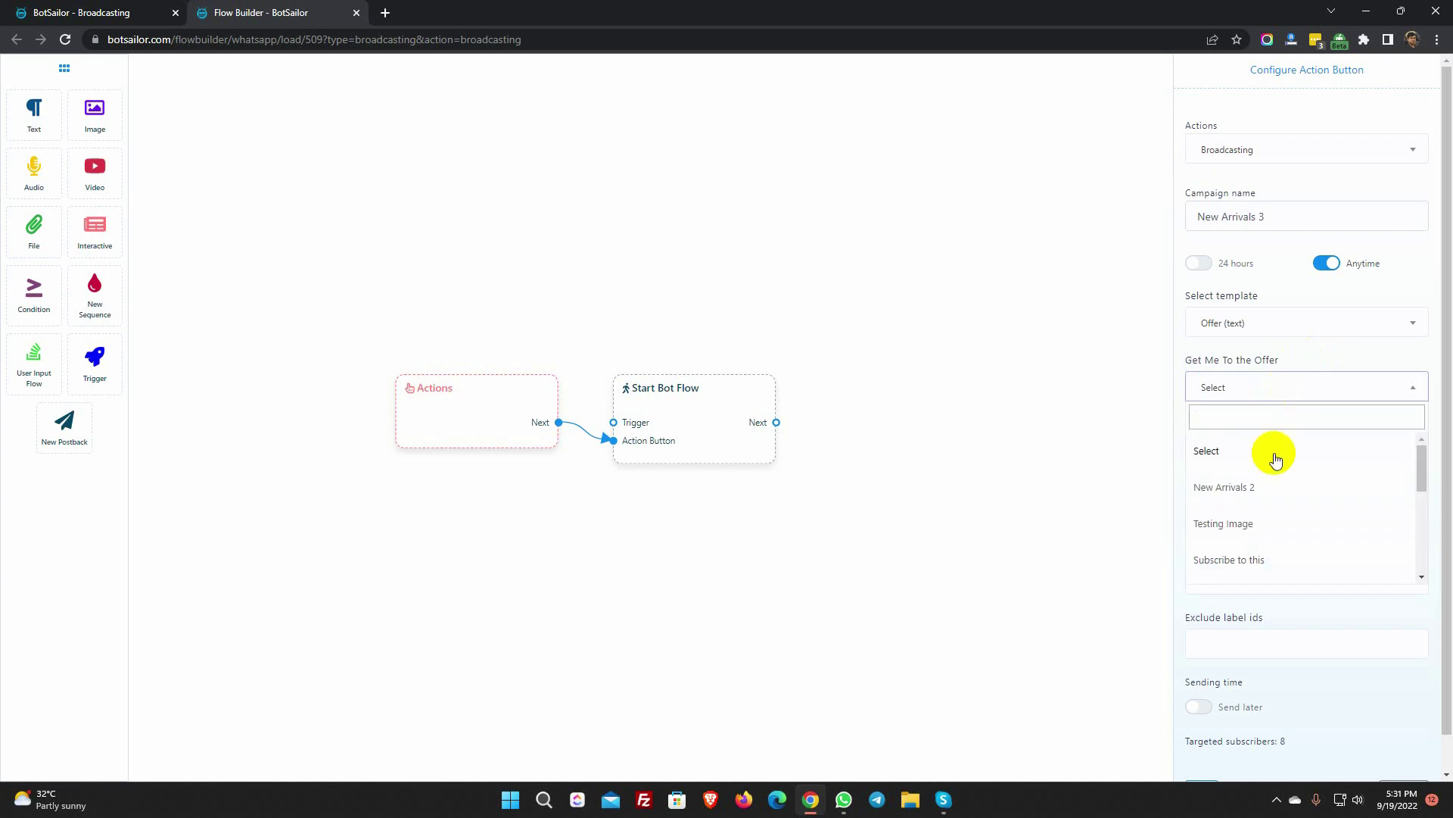
scroll(1244, 529, down, 2)
scroll(1246, 545, down, 4)
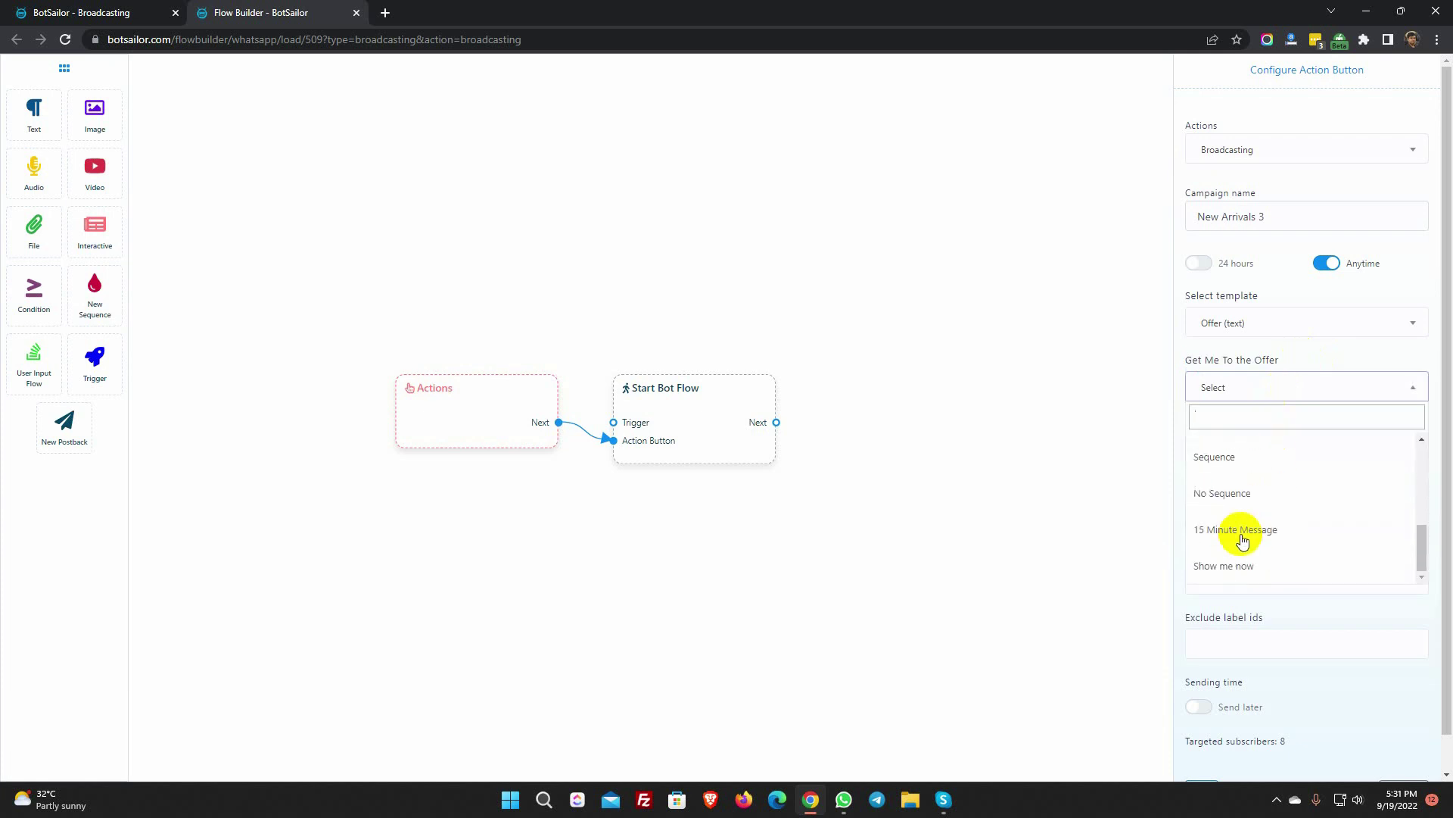
click(1233, 567)
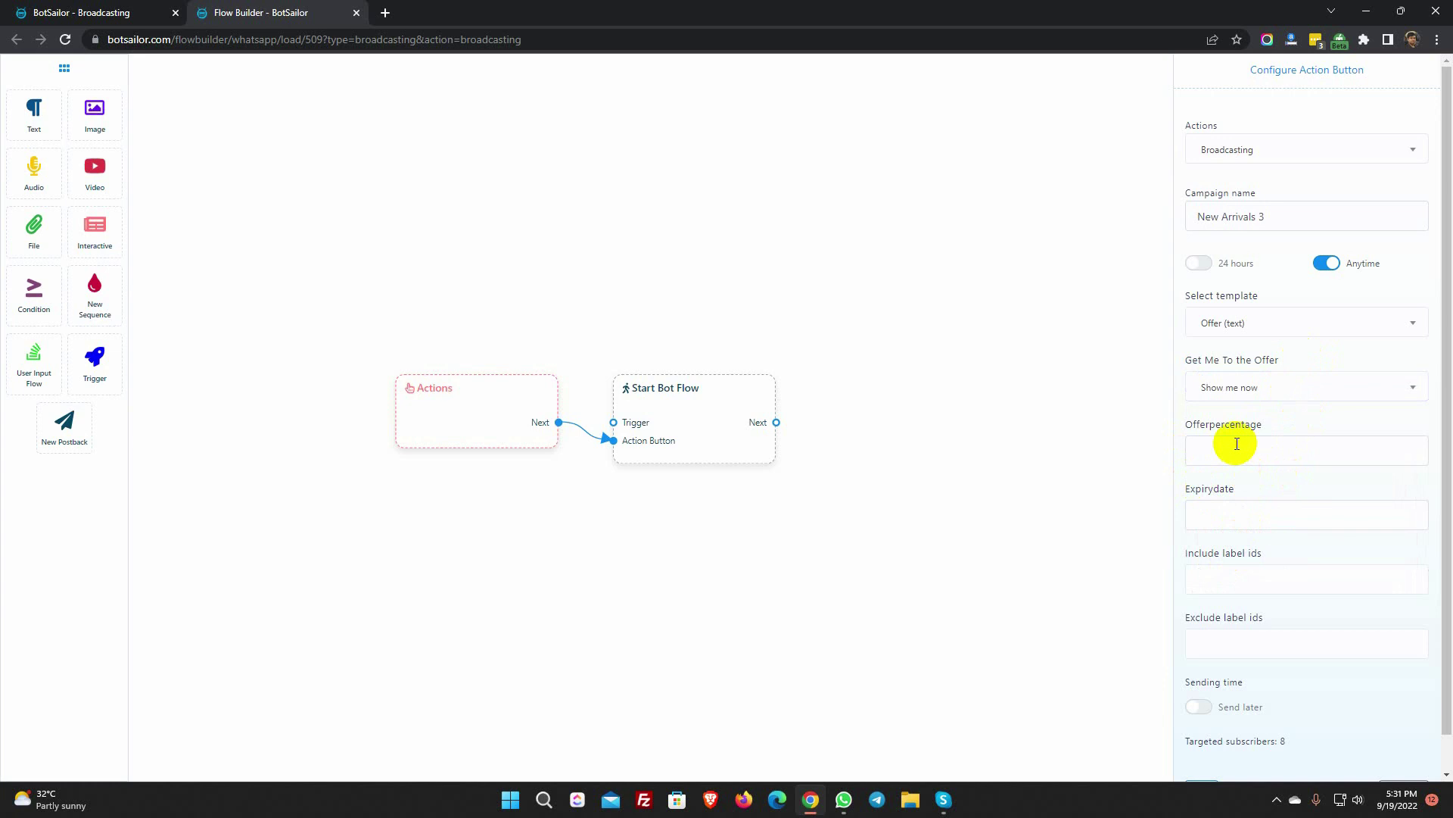
- Fill Offerpercentage with 35% and Expirydate with 30/10/22, then confirm the broadcast action
text(35%)
click(1228, 518)
text(30/)
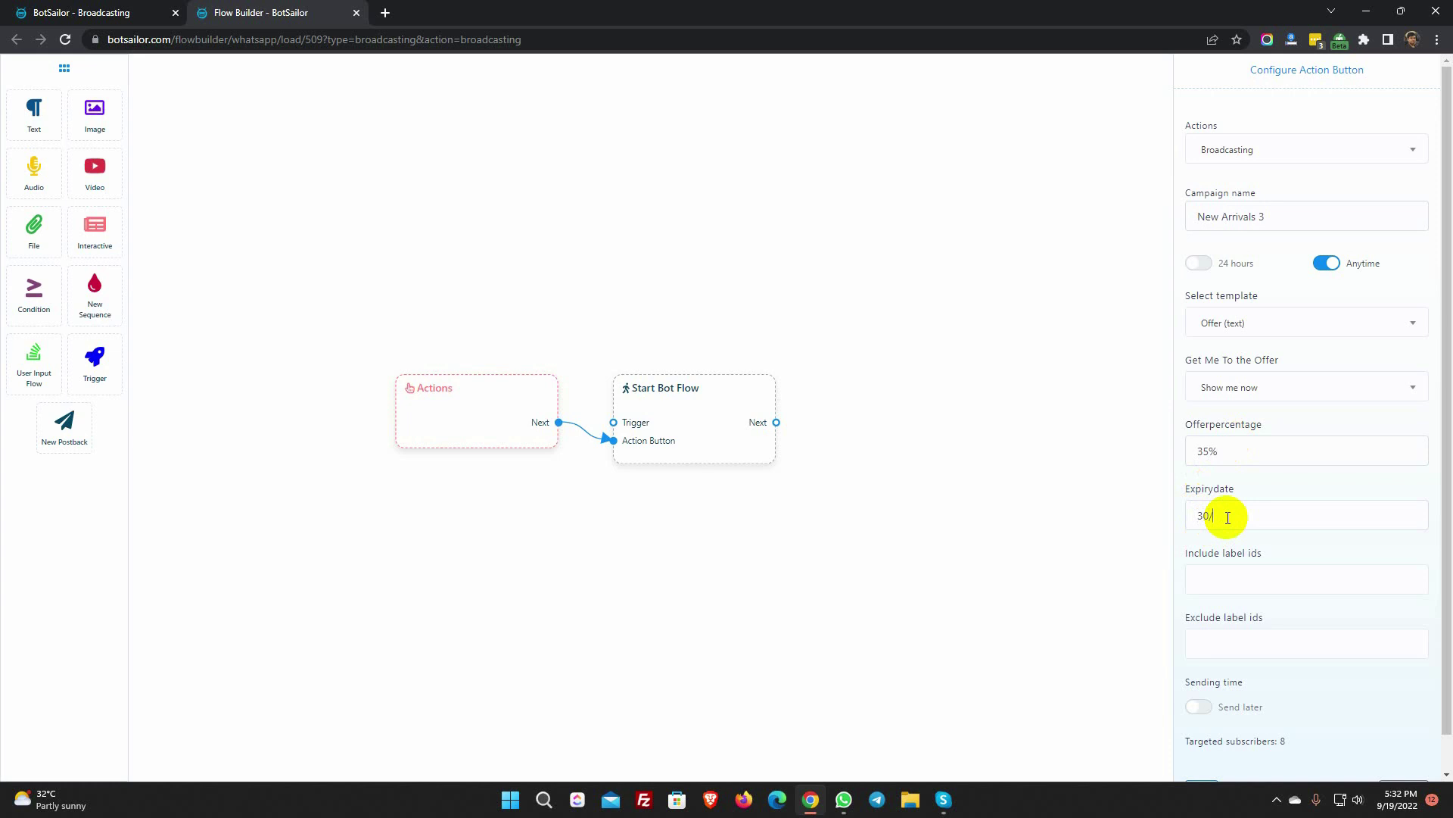
scroll(1279, 601, down, 1)
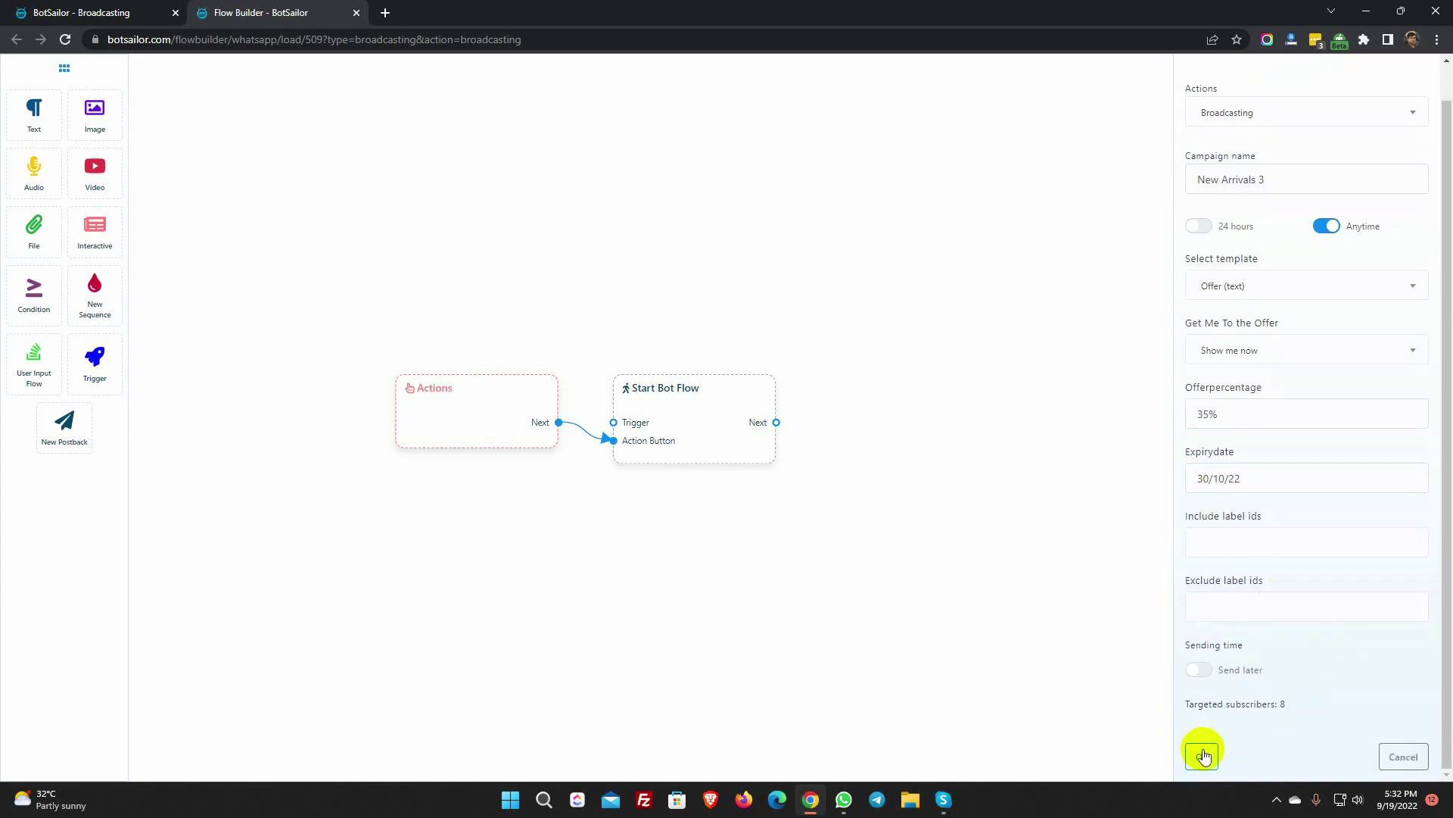
click(1205, 750)
double_click(701, 419)
- Title the Start Bot Flow reference 'Broadcasting'
click(1290, 134)
text(Broadcasting)
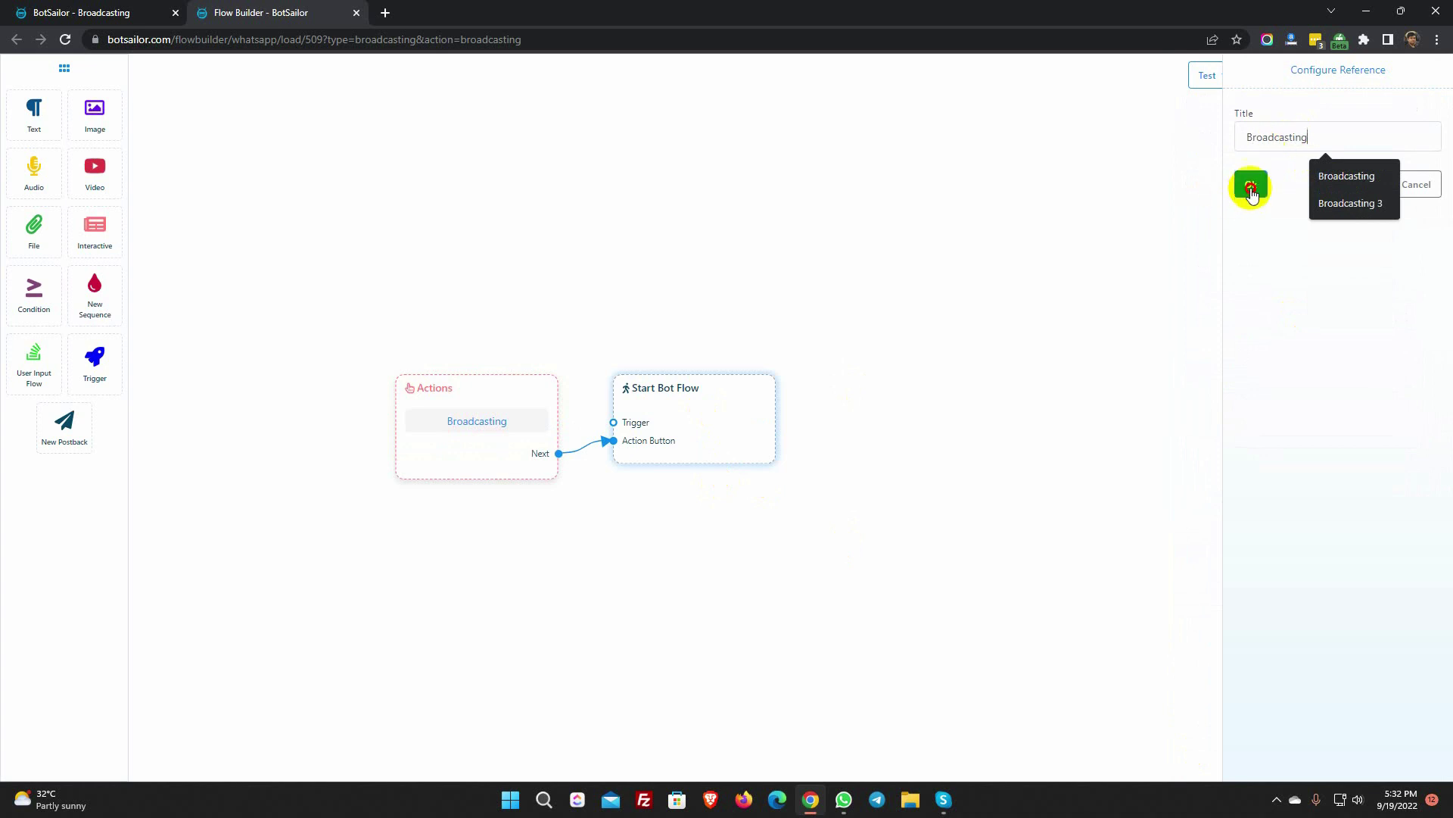
click(1250, 185)
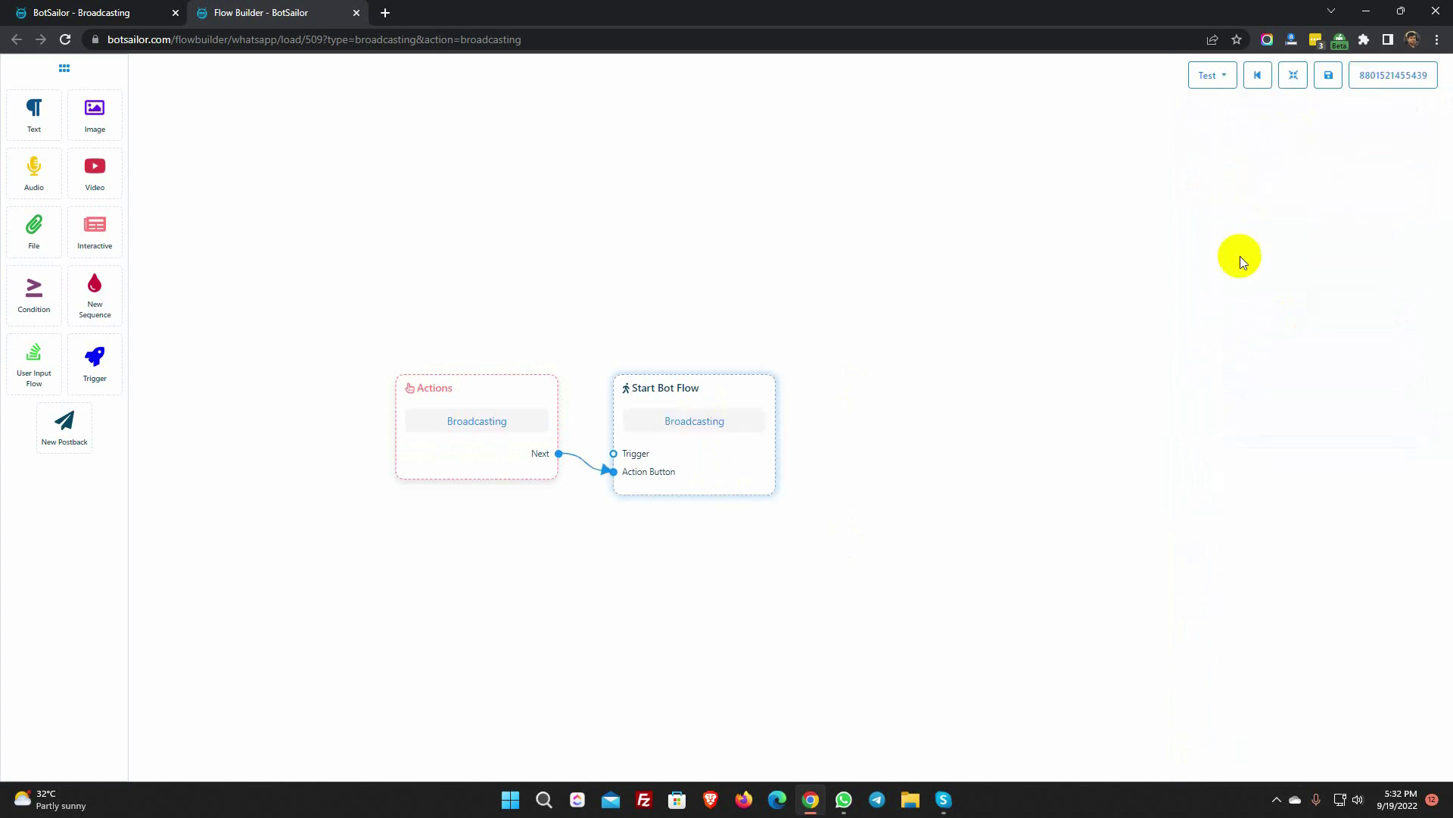
- Save the flow to send the 35% offer broadcast, then switch to the arriving WhatsApp chat
click(1330, 79)
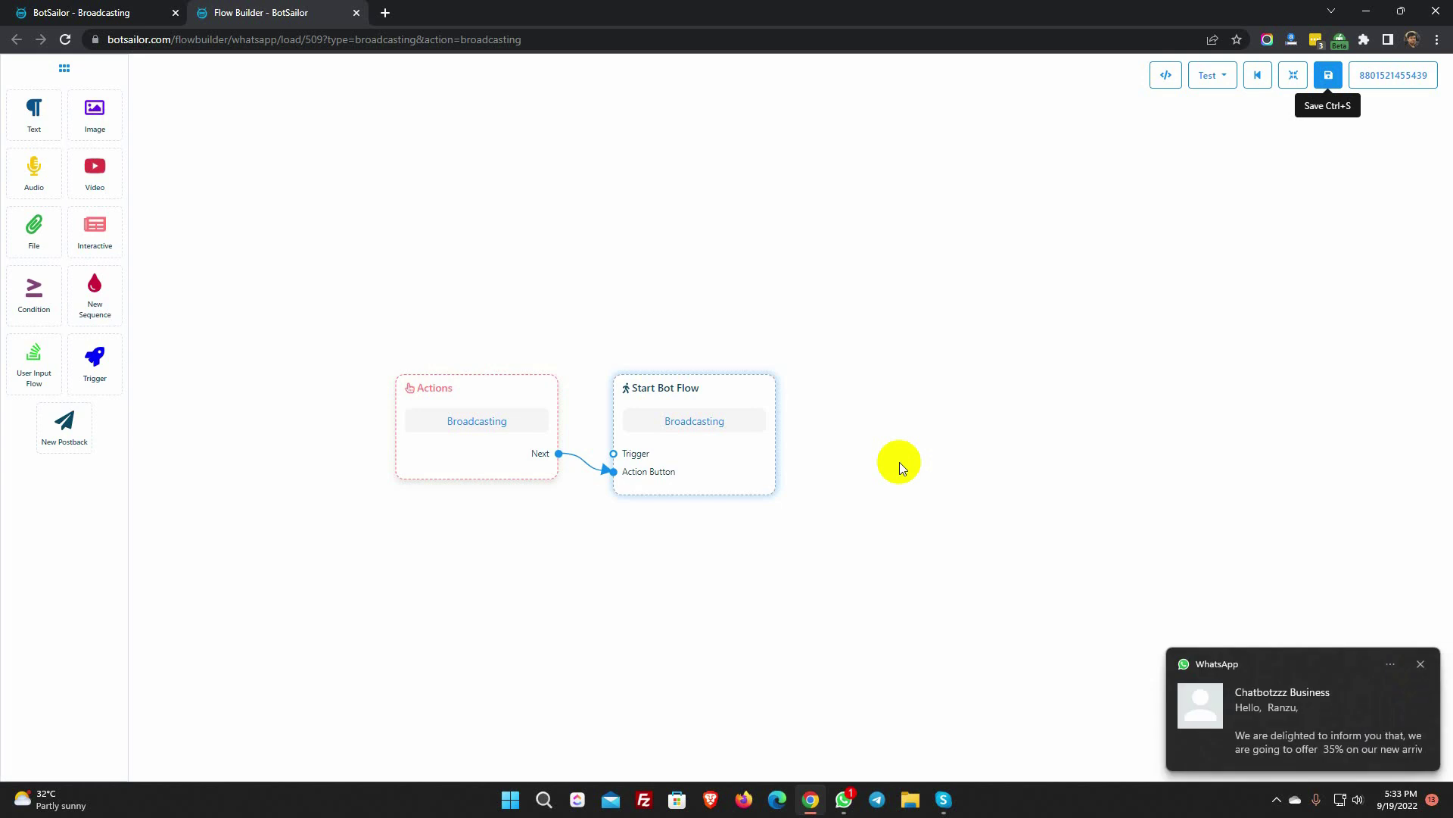
click(1333, 736)
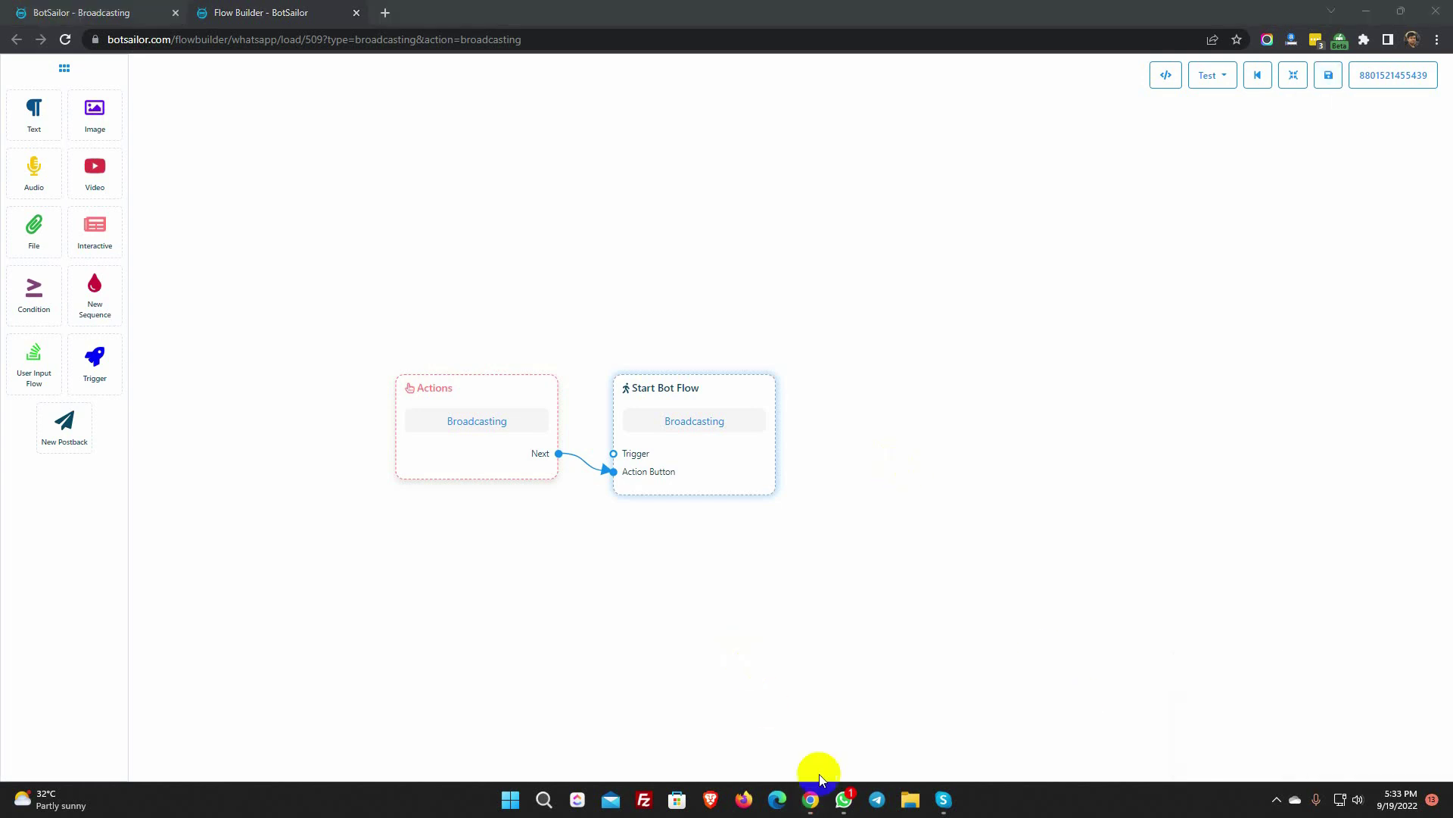
click(867, 676)
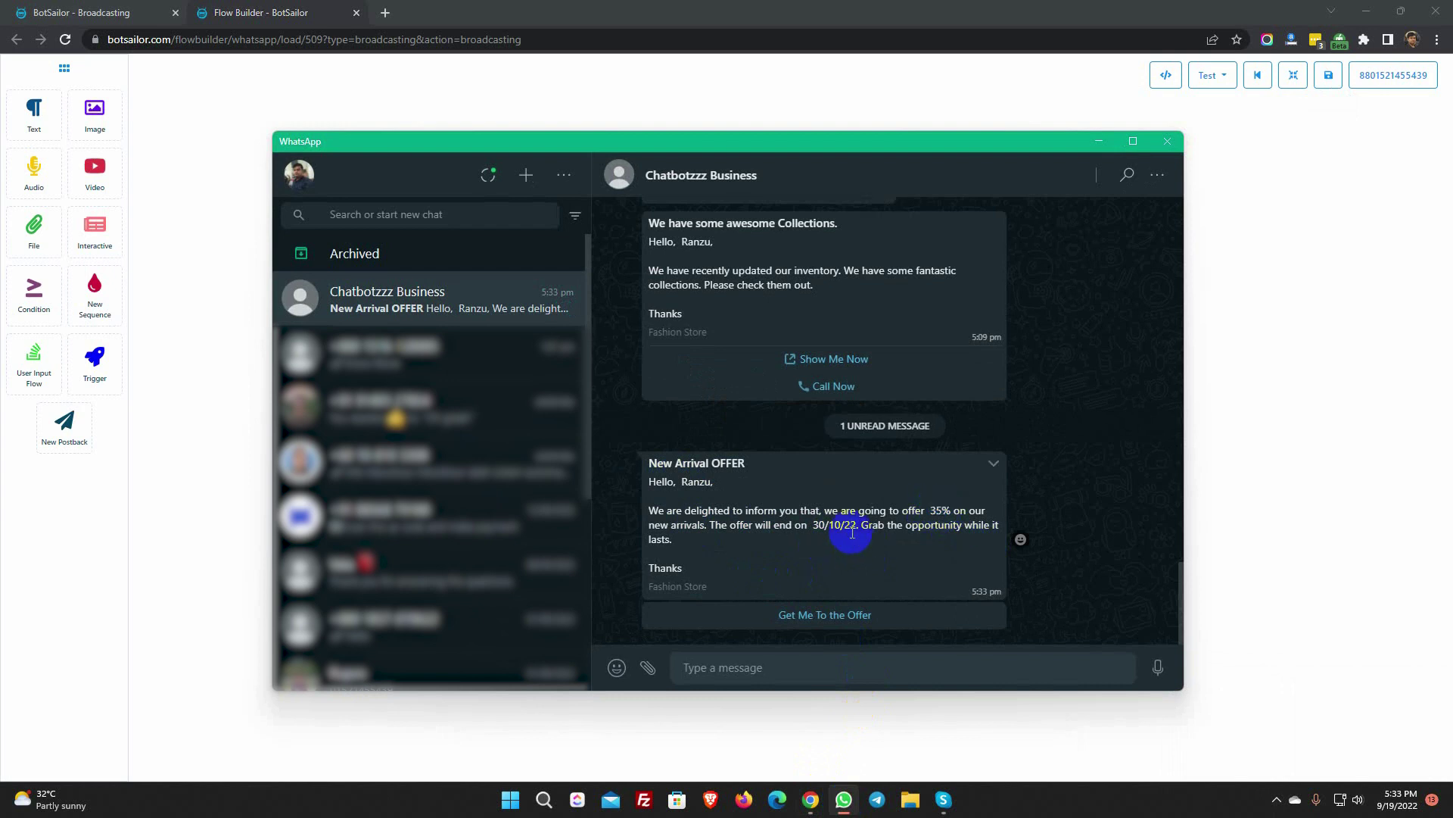
- Check the New Arrival OFFER message, pointing out the 30/10/22 date, then minimize WhatsApp
drag(811, 525, 856, 526)
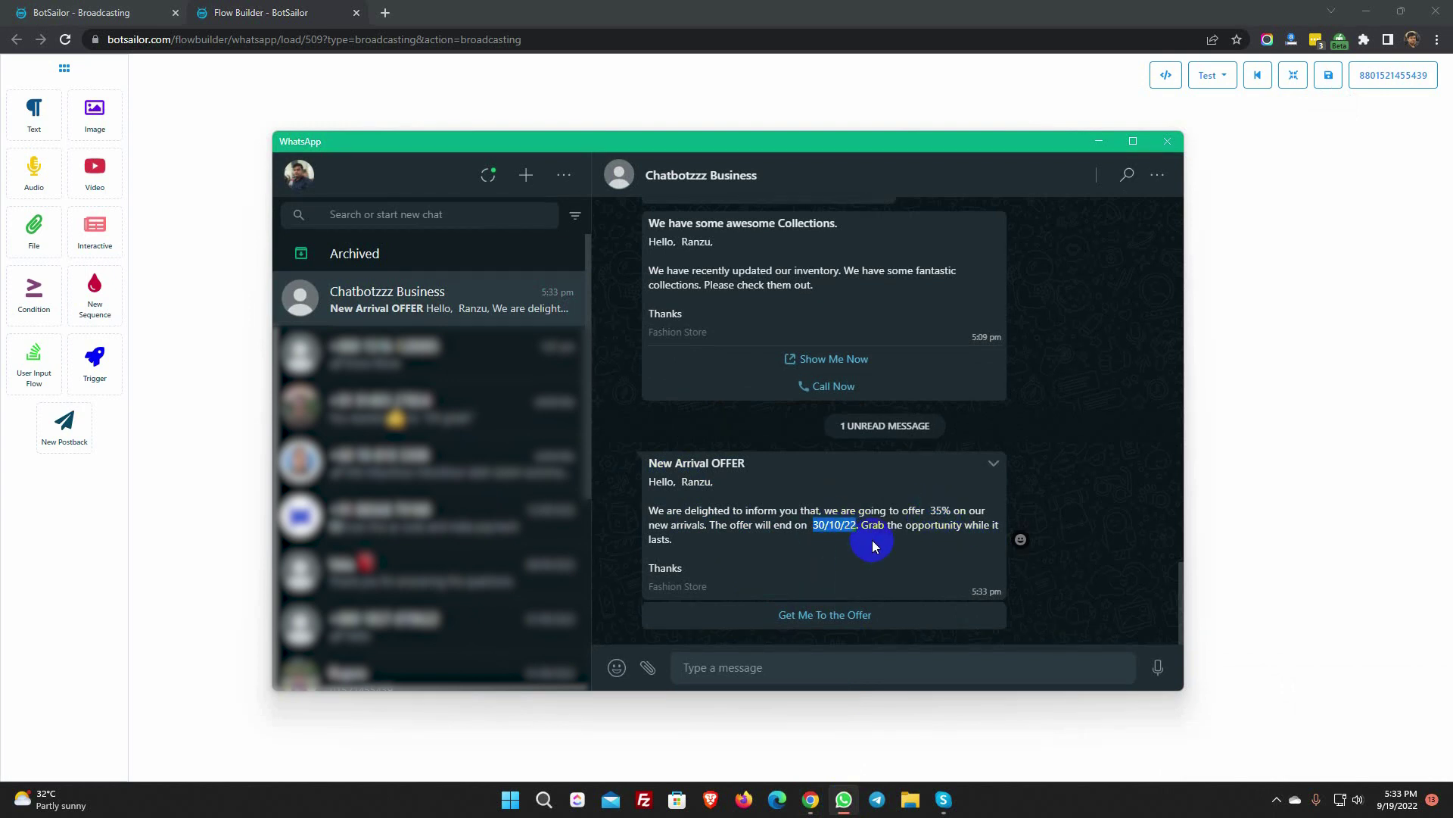
click(773, 564)
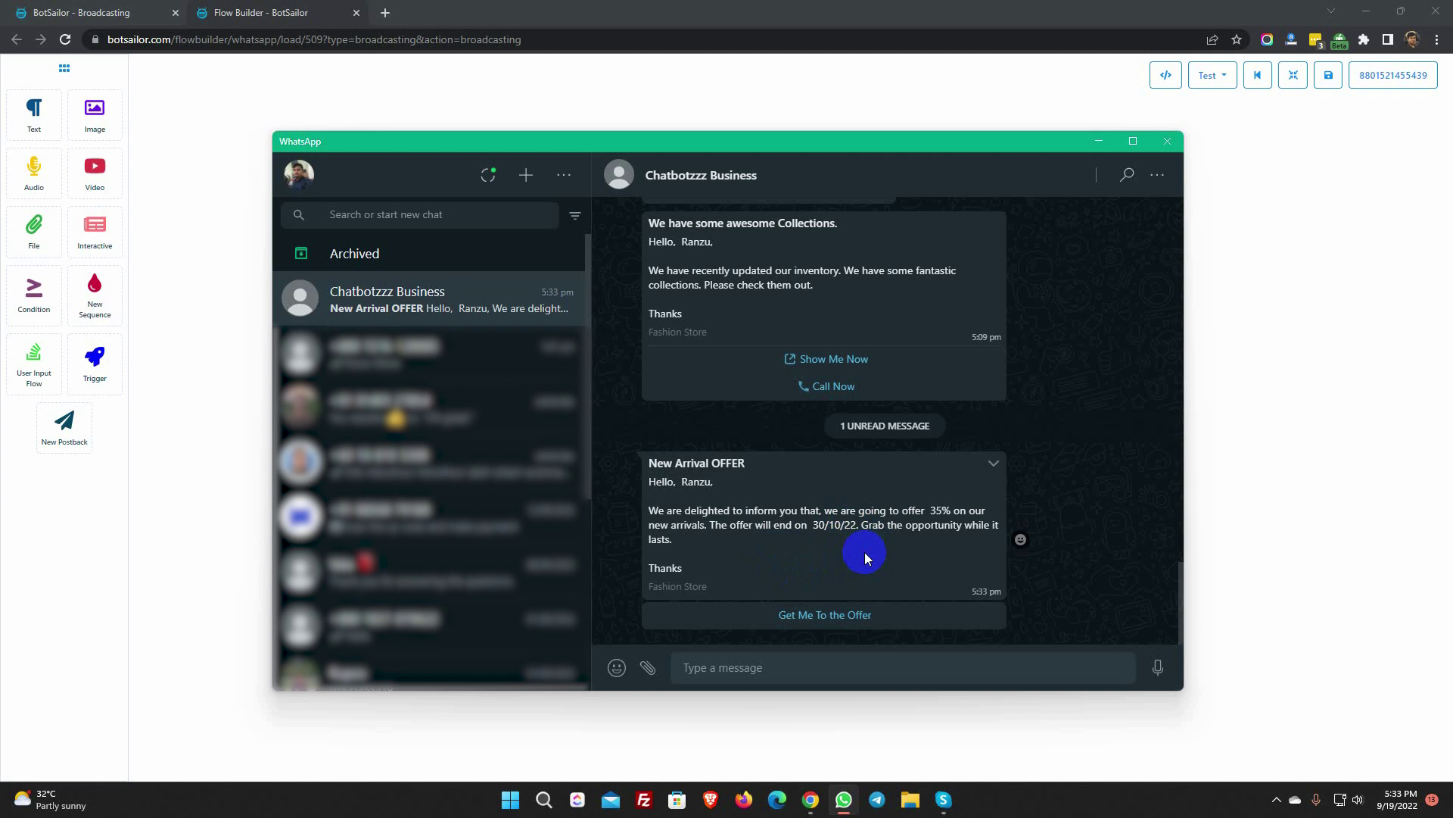
click(1098, 142)
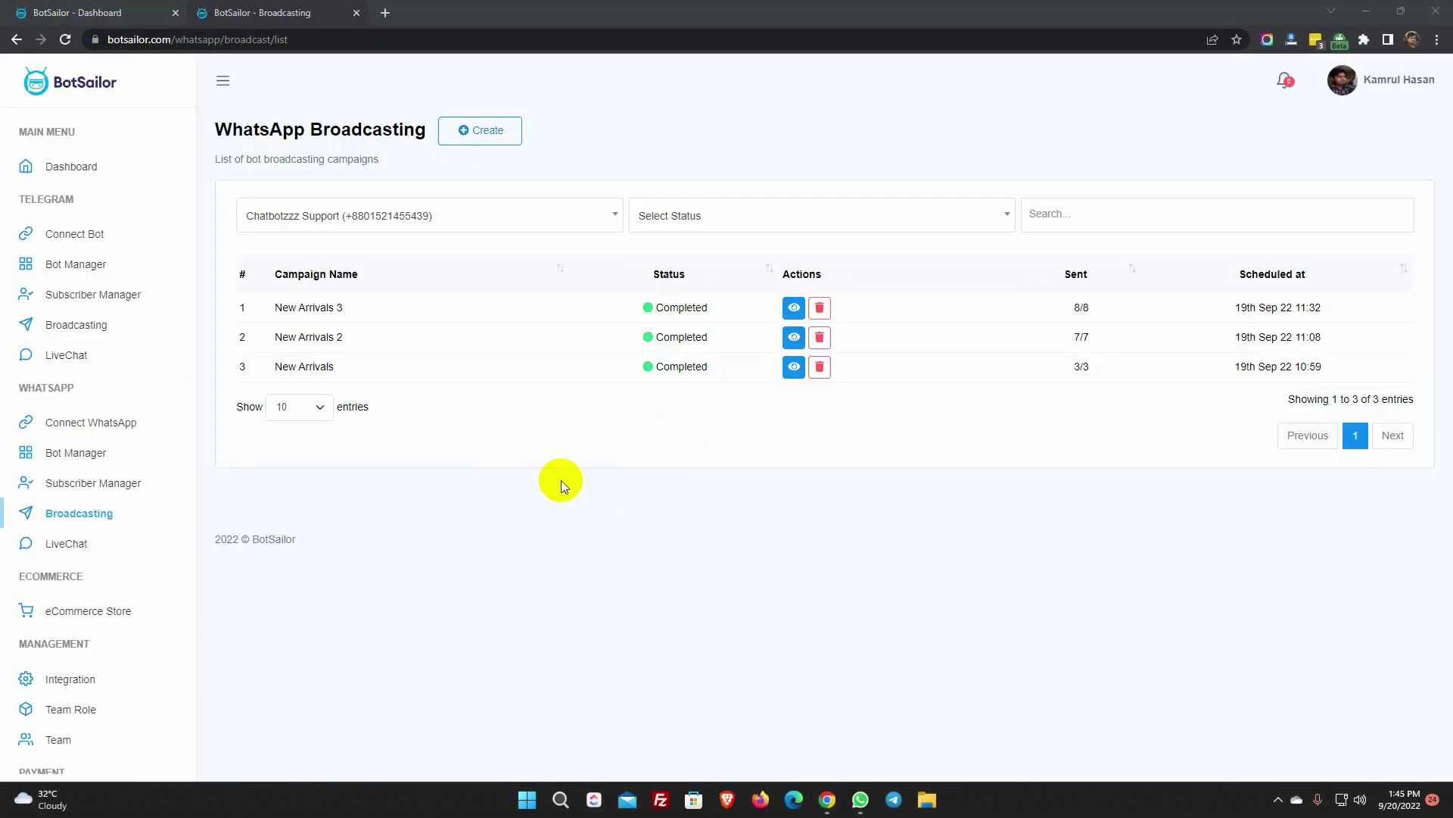
- Go to the Chatbotzzz Support bot's message templates and start a new template
click(356, 13)
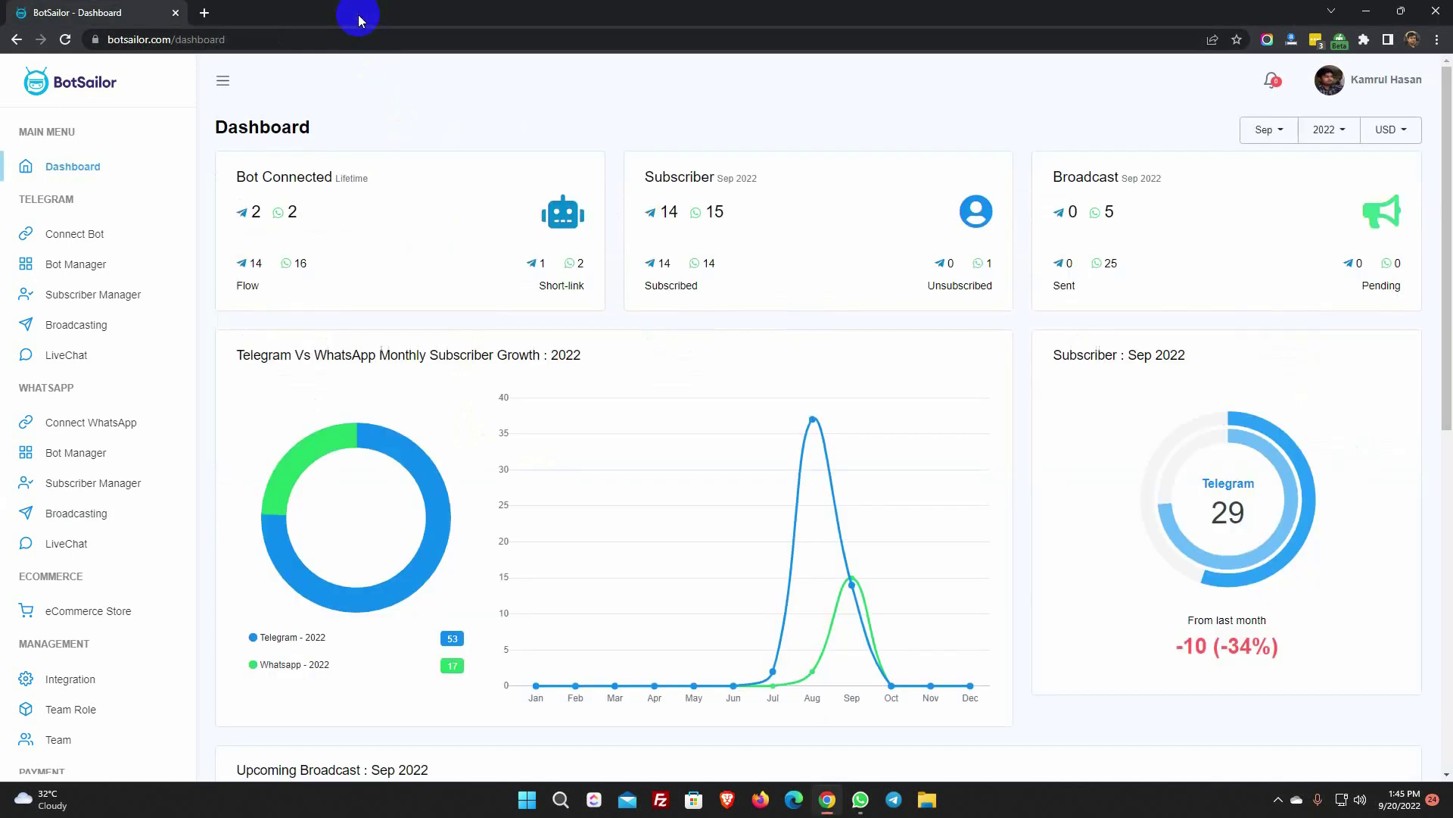
click(68, 454)
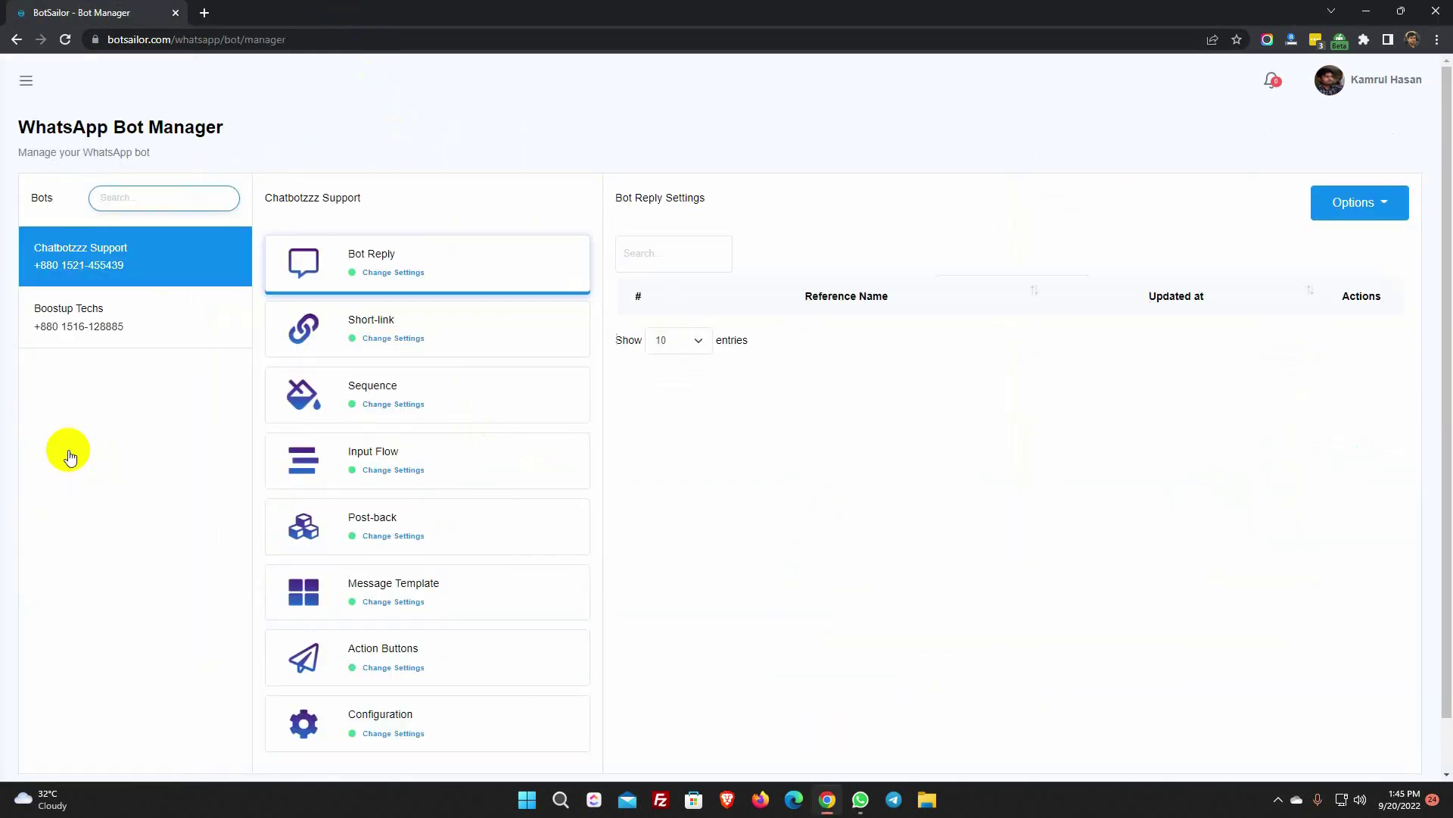
click(117, 264)
scroll(438, 469, down, 1)
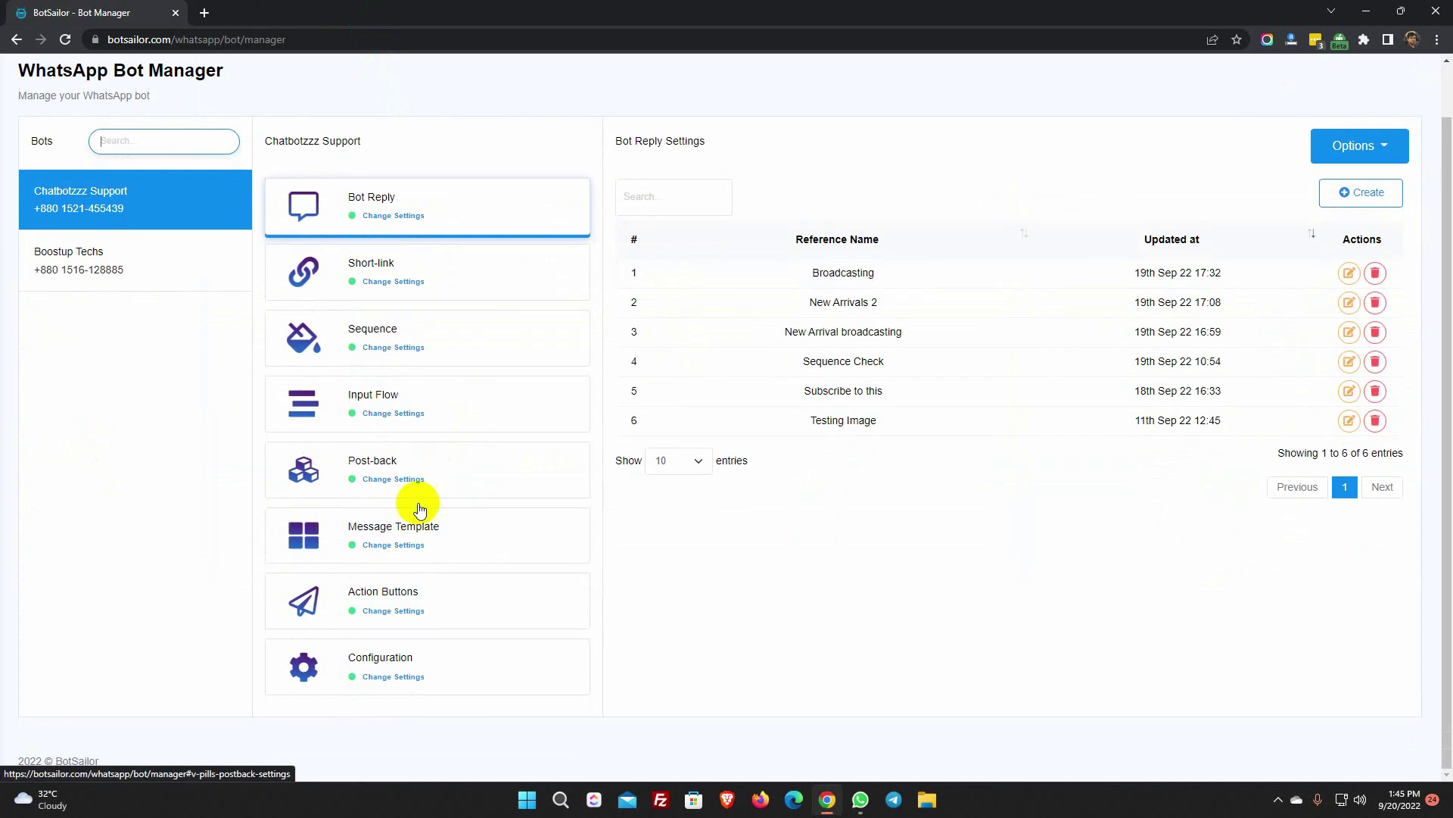
click(394, 542)
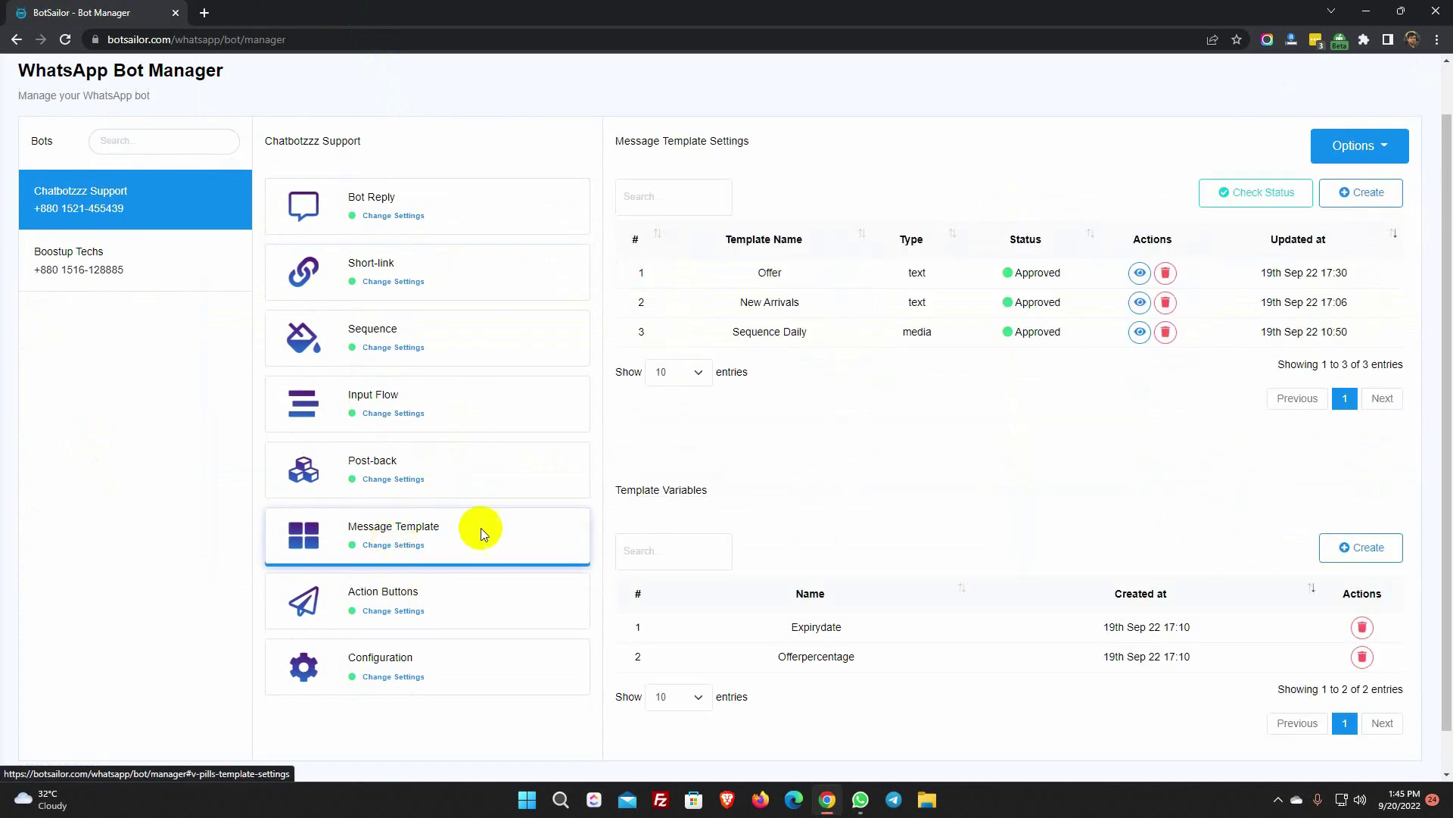
scroll(1004, 485, up, 1)
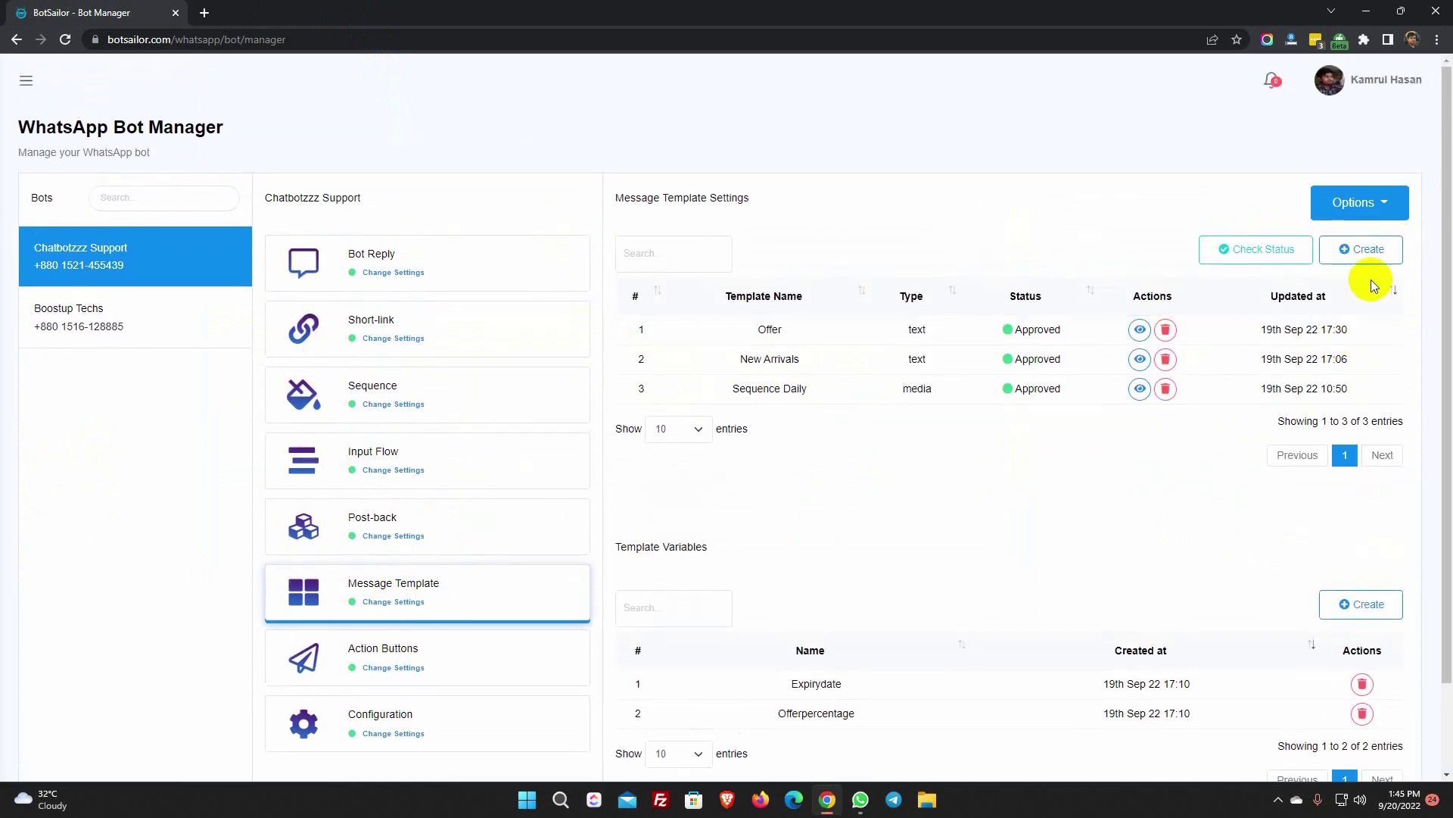
click(1363, 250)
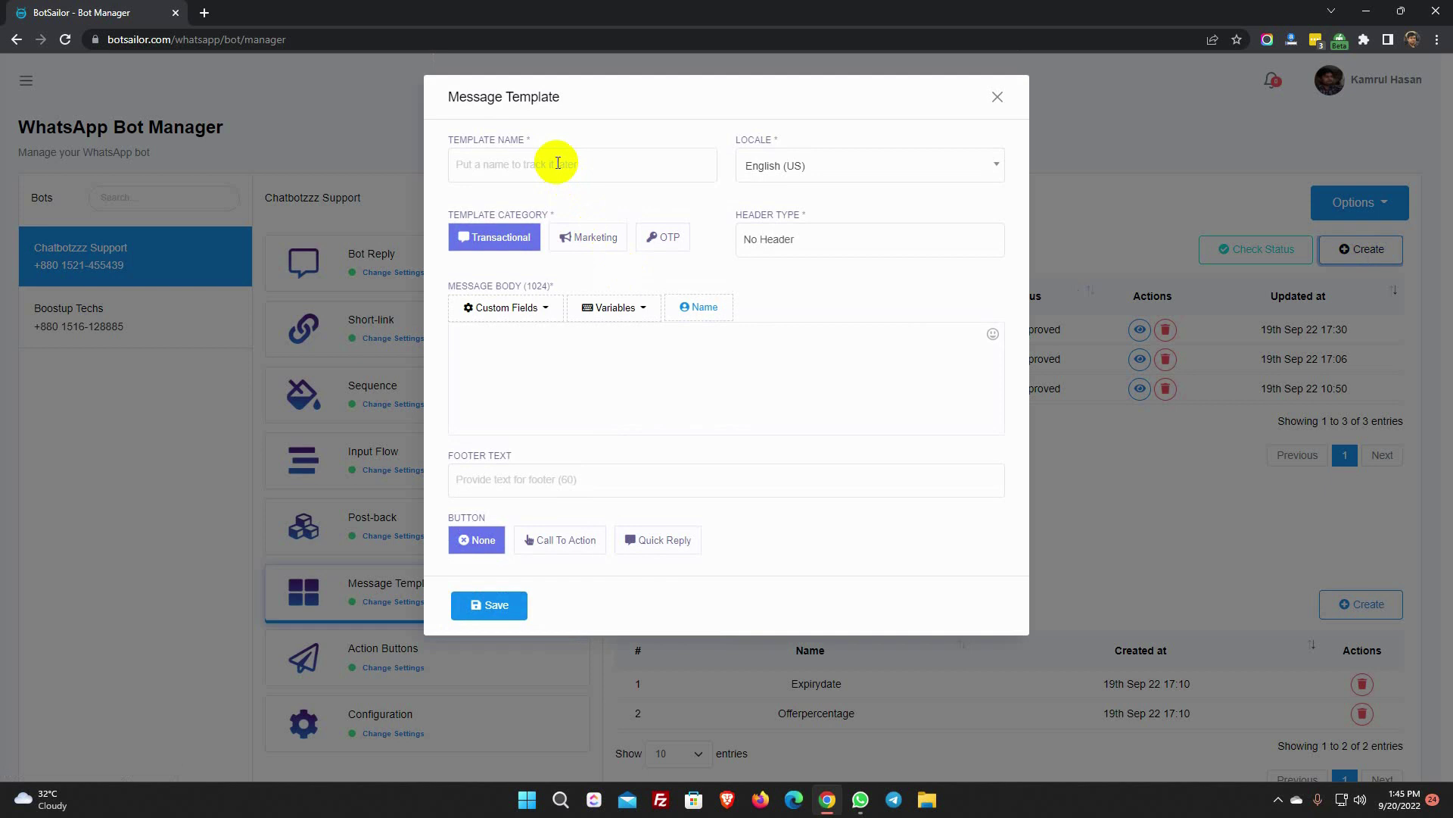
- Name the template 'New Arrivals' with English (US) locale, Marketing category and an Image header
click(557, 163)
text(New Arrivals)
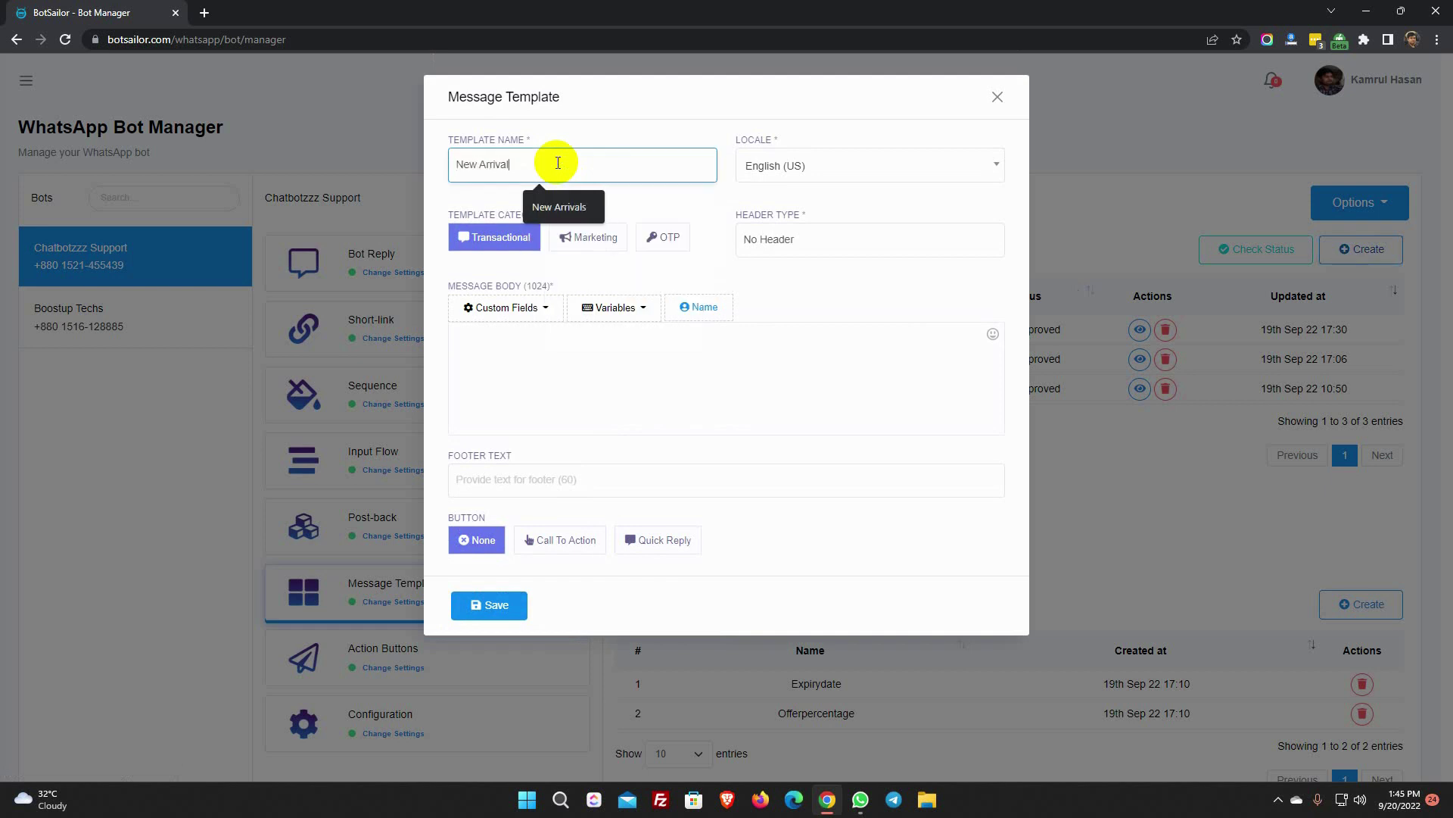
click(811, 165)
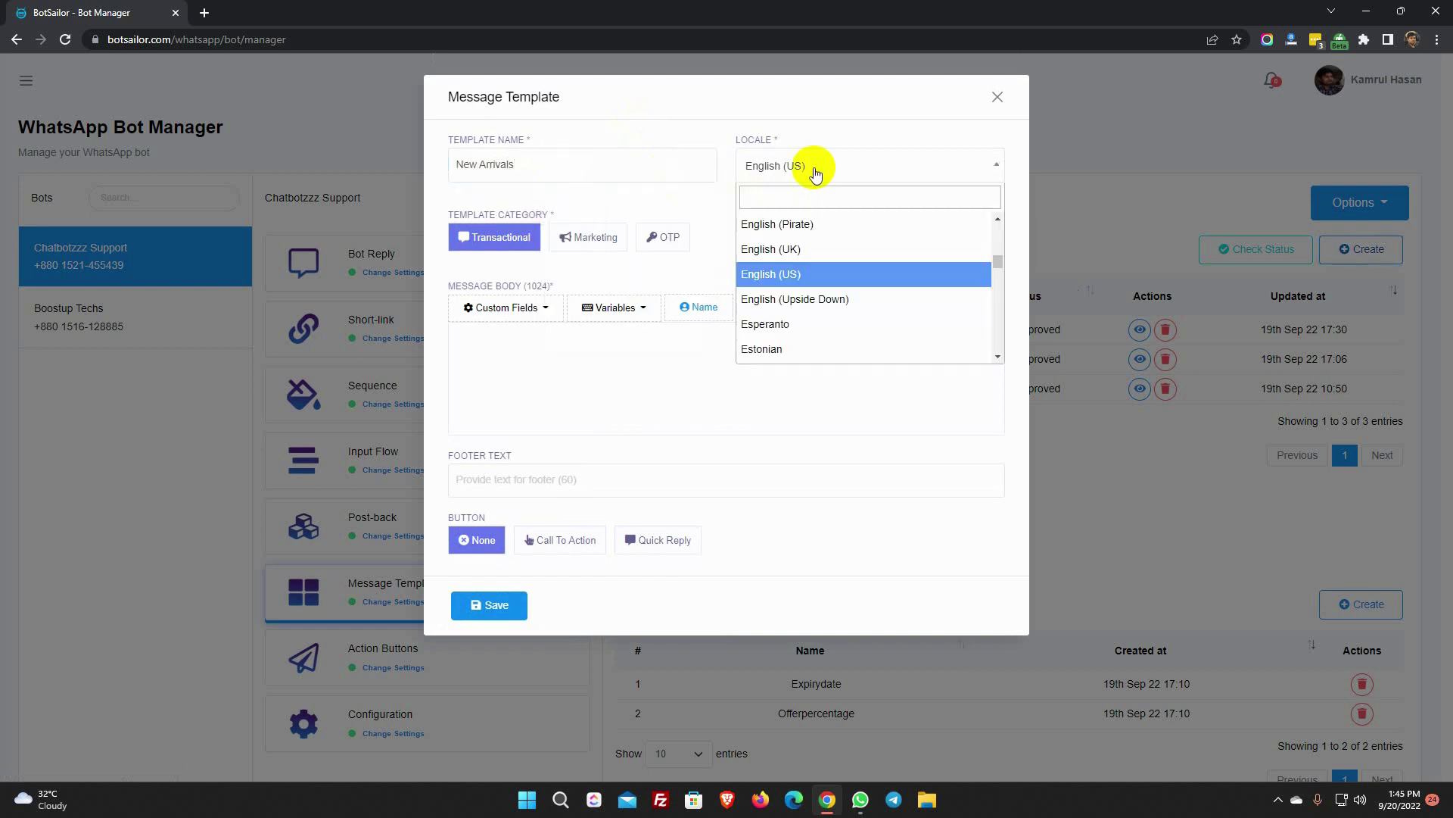
click(790, 274)
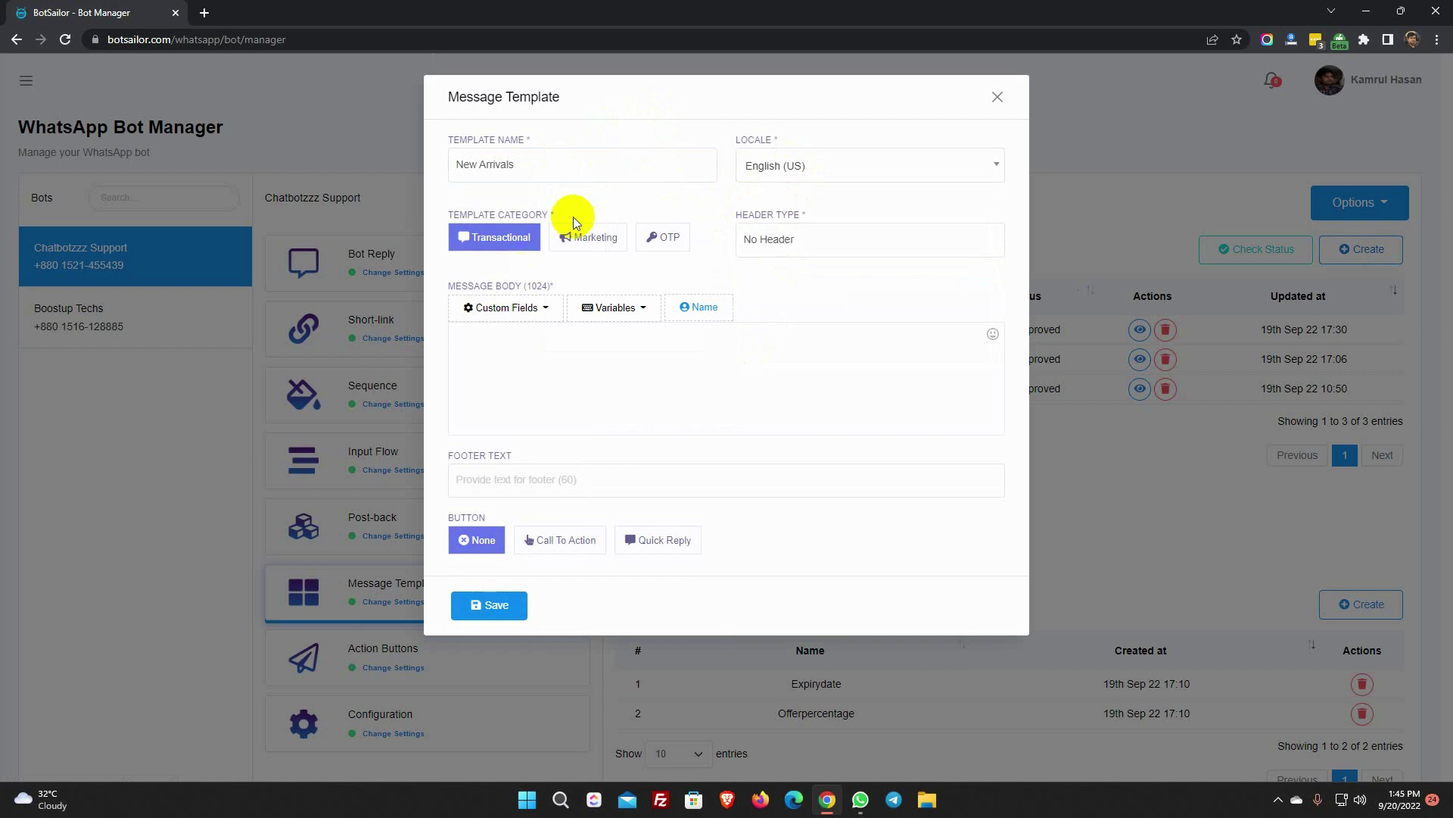
click(592, 236)
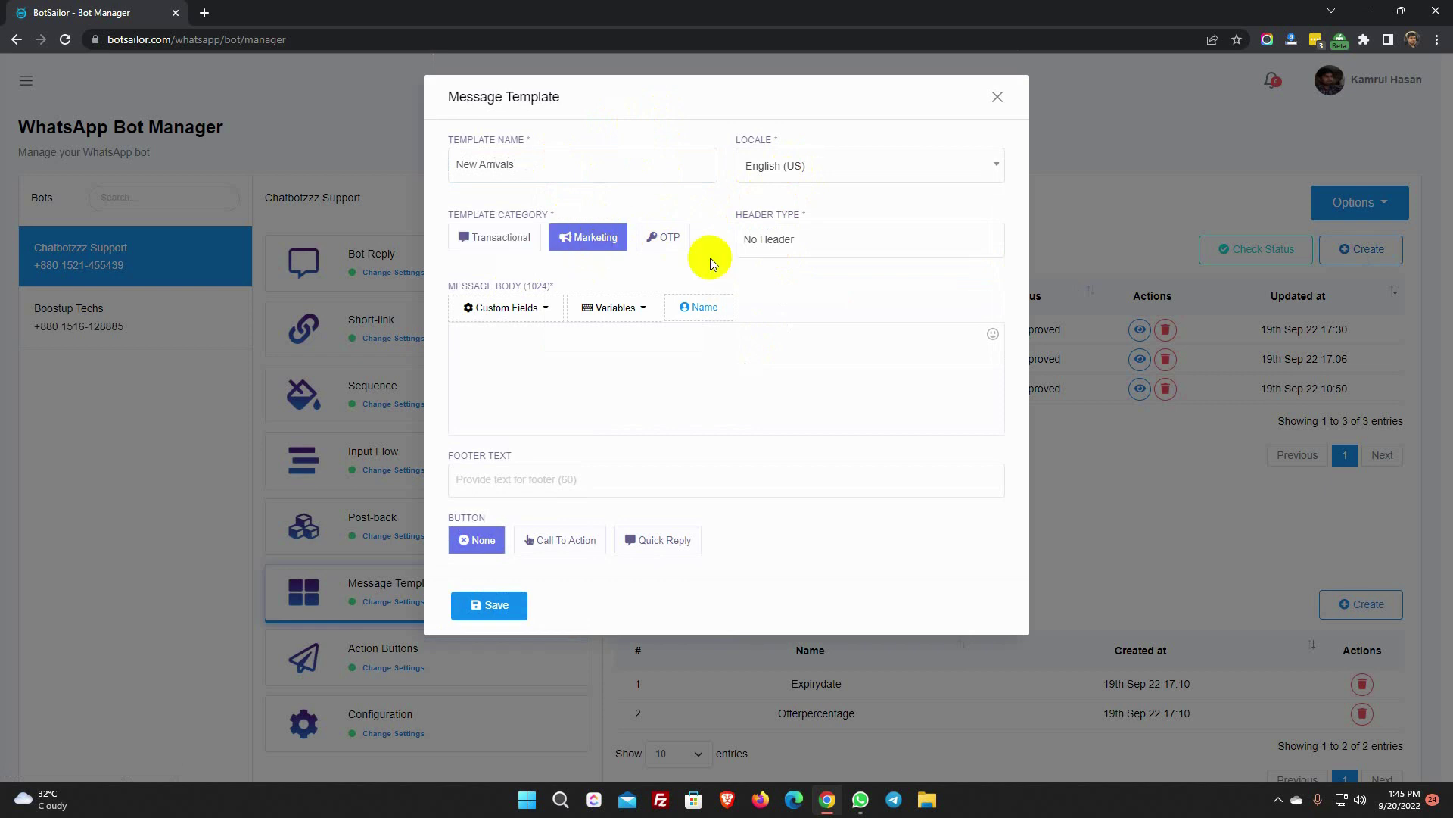
drag(735, 218, 811, 218)
click(842, 212)
click(800, 239)
click(789, 292)
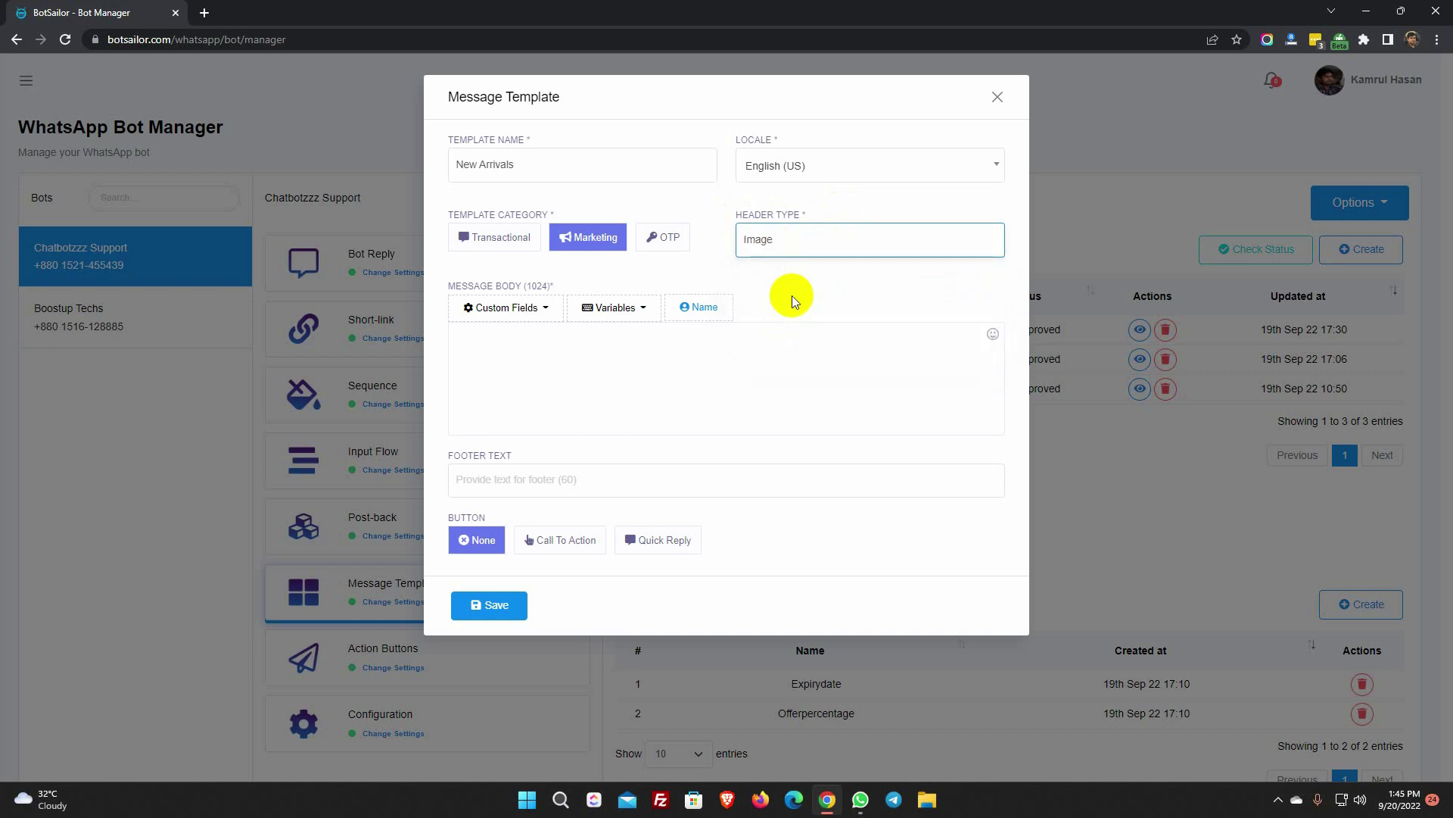
- Write the new-collections body text ending with 'Thanks' and add the 'Fashion Store' footer
click(519, 353)
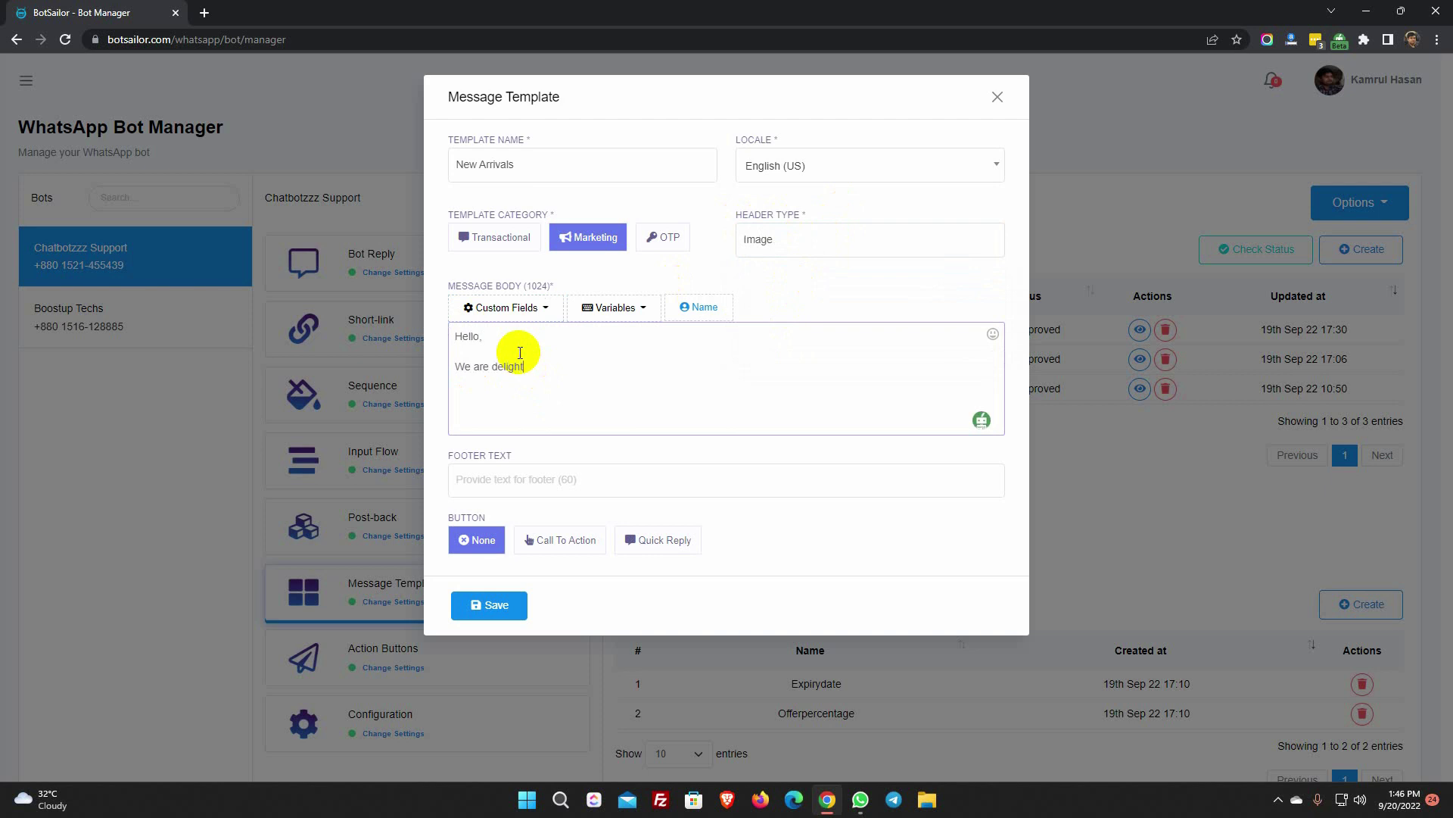
text(you that our new collections are now available. T)
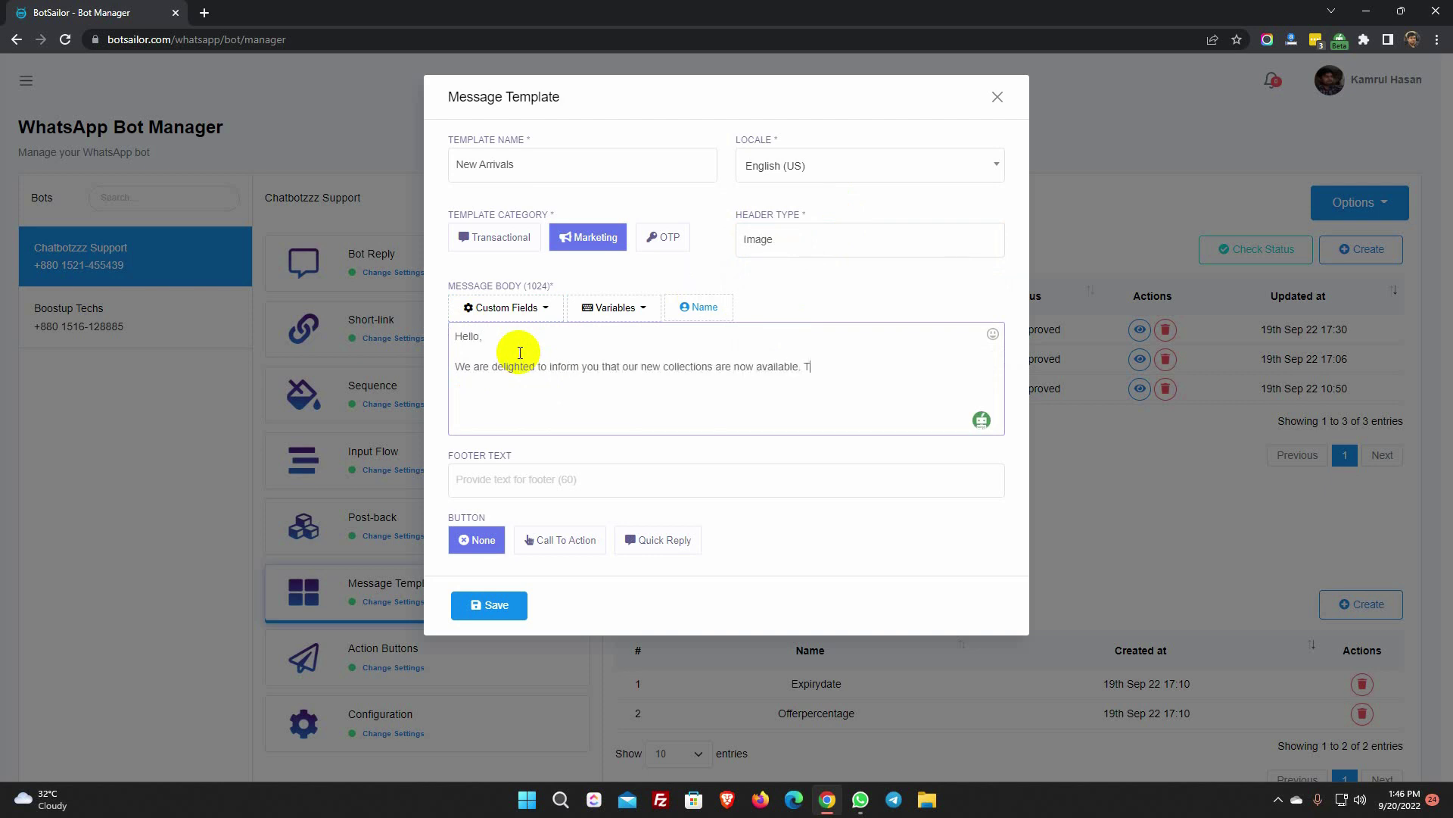
text(o see just click on the below button.)
key(Return)
key(Return)
text(Thanks)
click(529, 474)
text(Fashion Store)
click(770, 521)
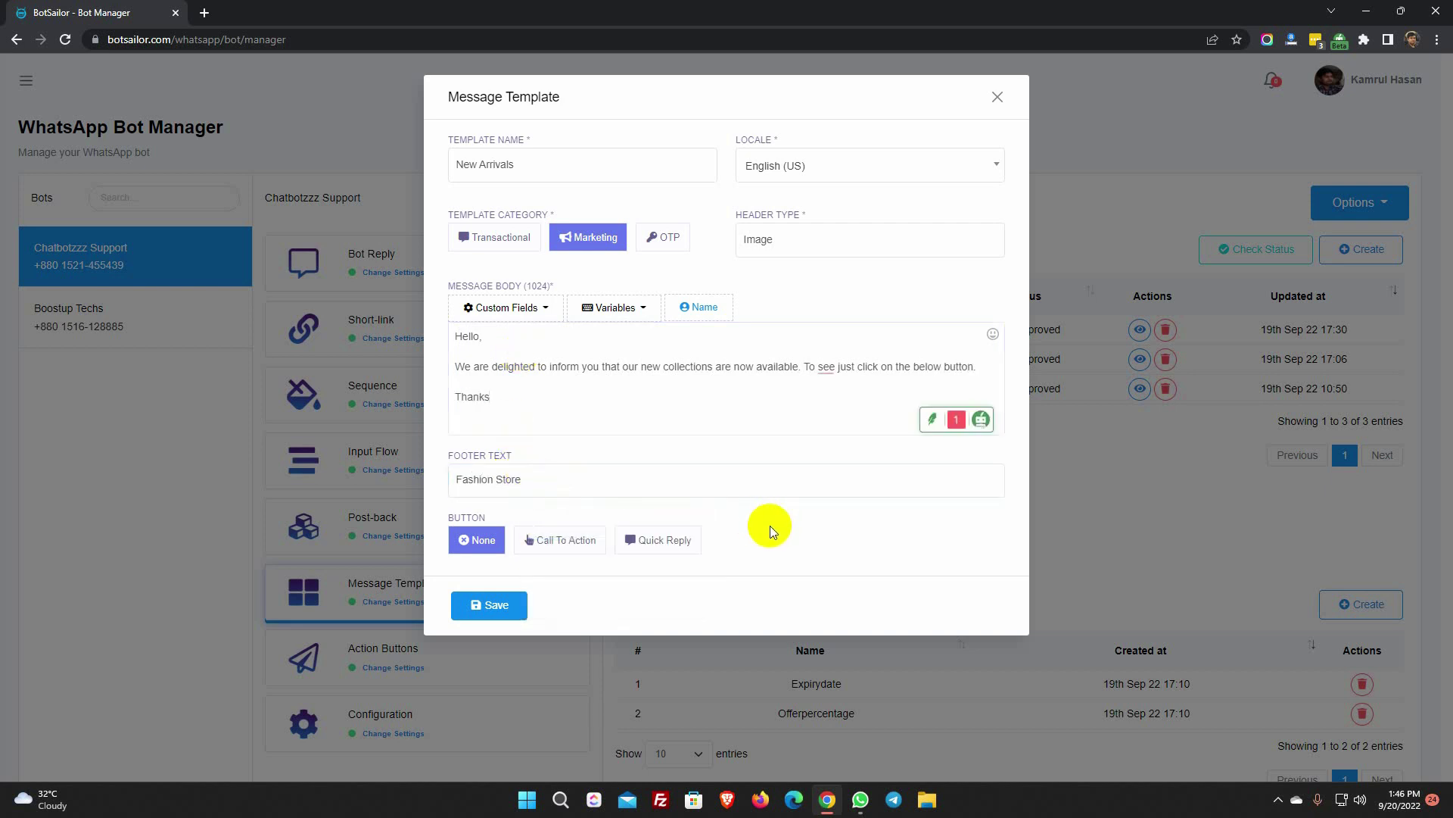
click(551, 544)
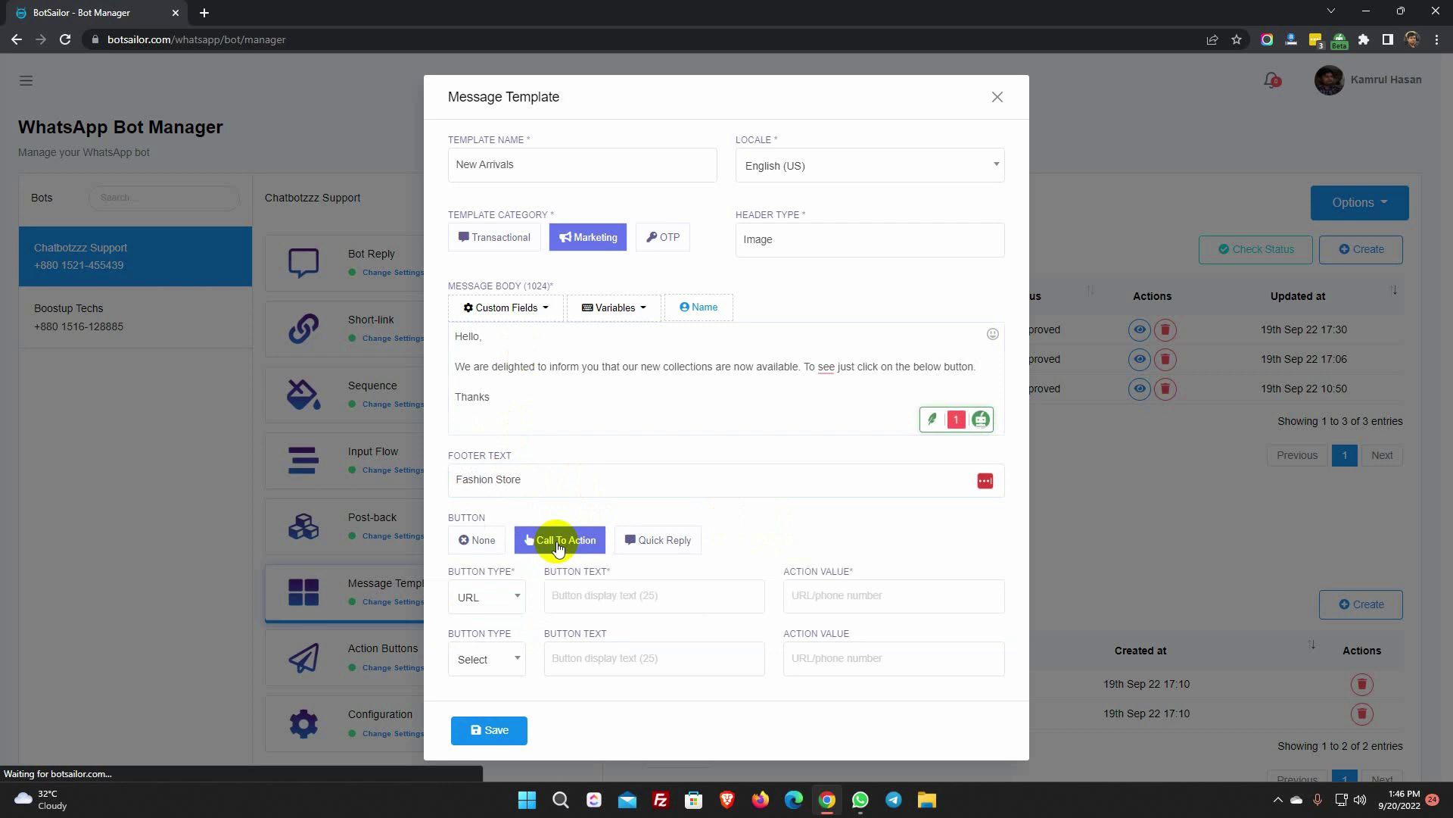
click(600, 595)
text(Show Me Now)
click(827, 595)
click(924, 641)
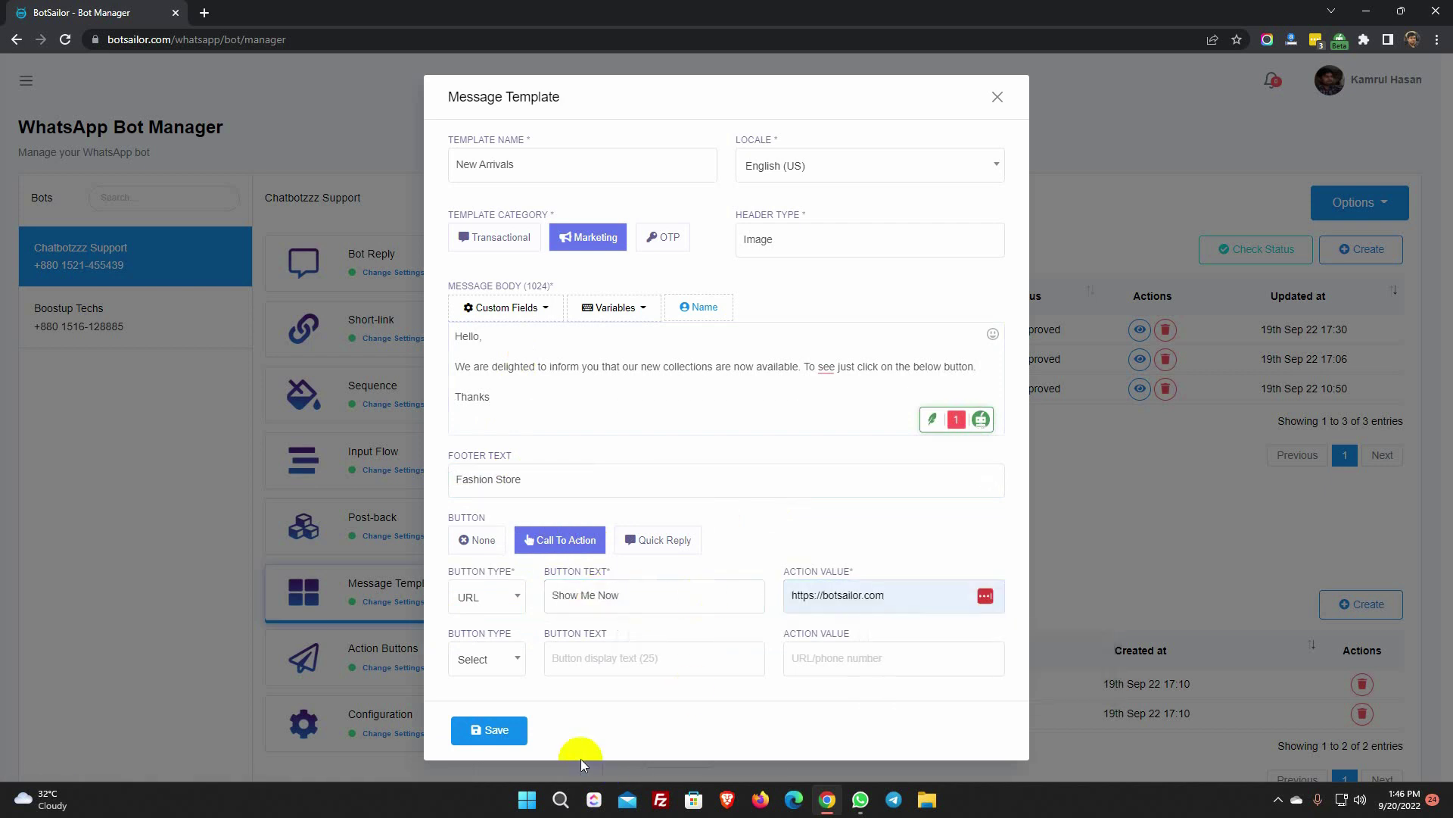
click(496, 730)
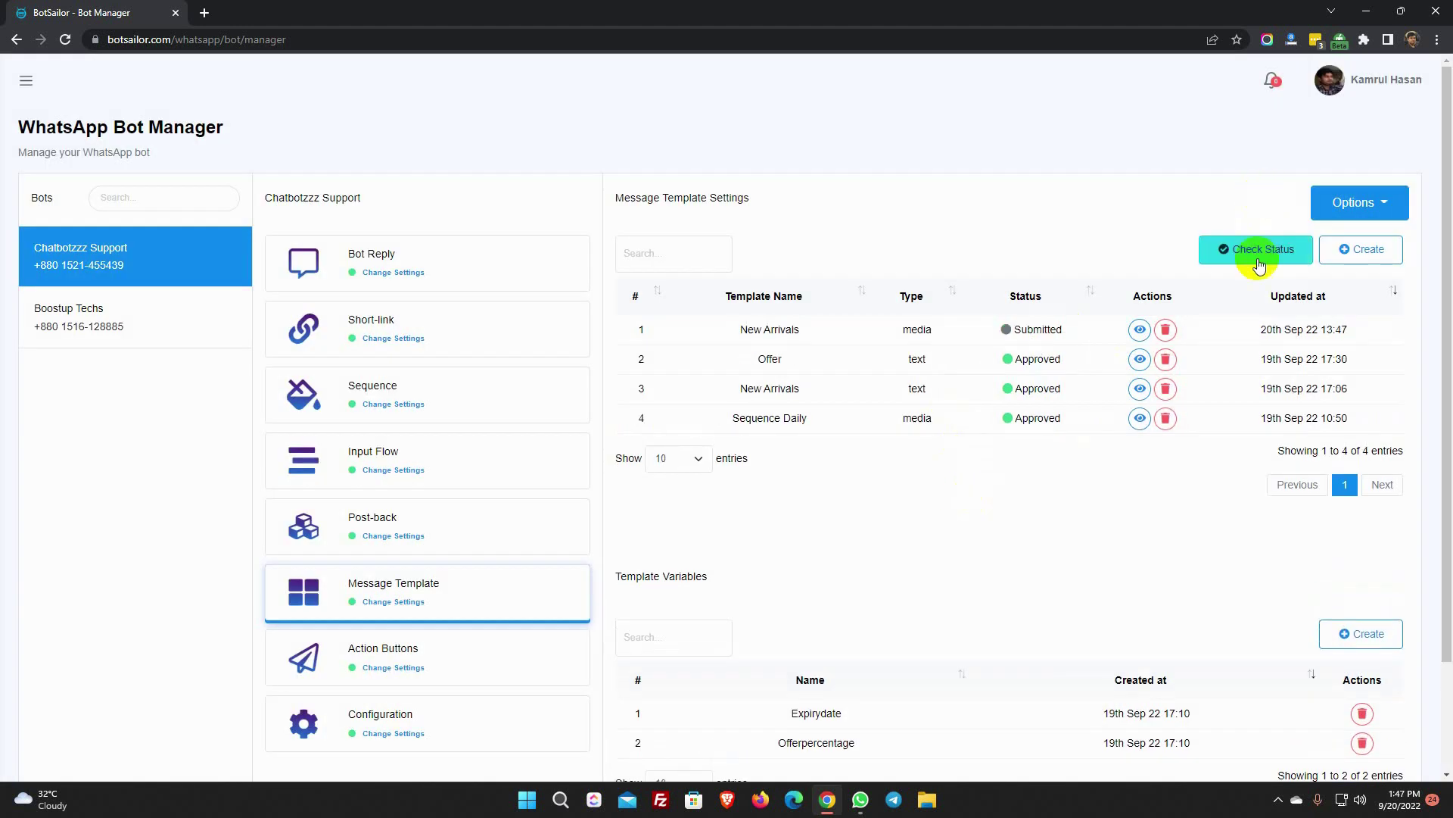
click(1257, 253)
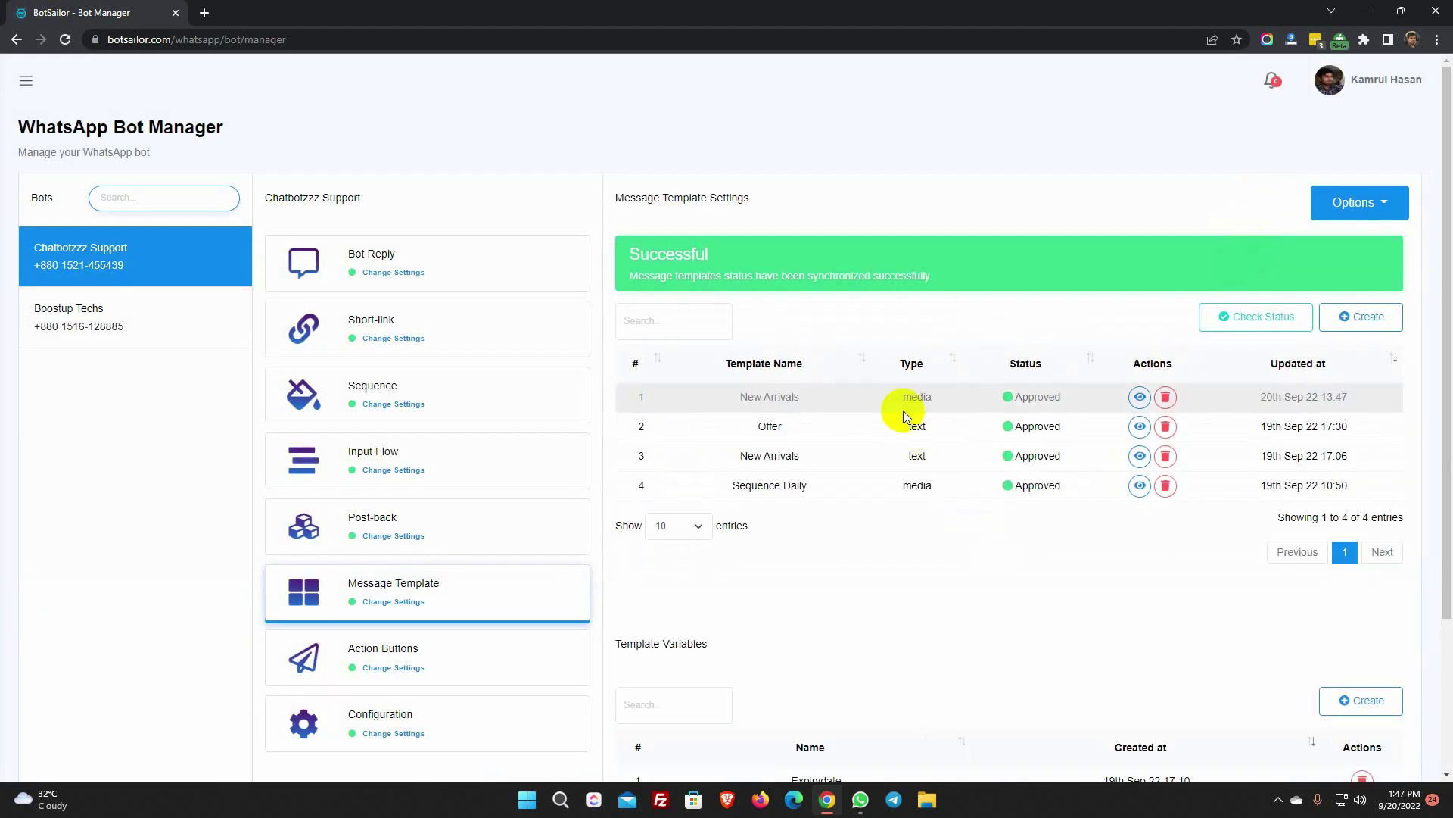
- Confirm the New Arrivals template is a media template, then open Chatbotzzz Support's Live Chat with the first subscriber
drag(900, 402, 933, 404)
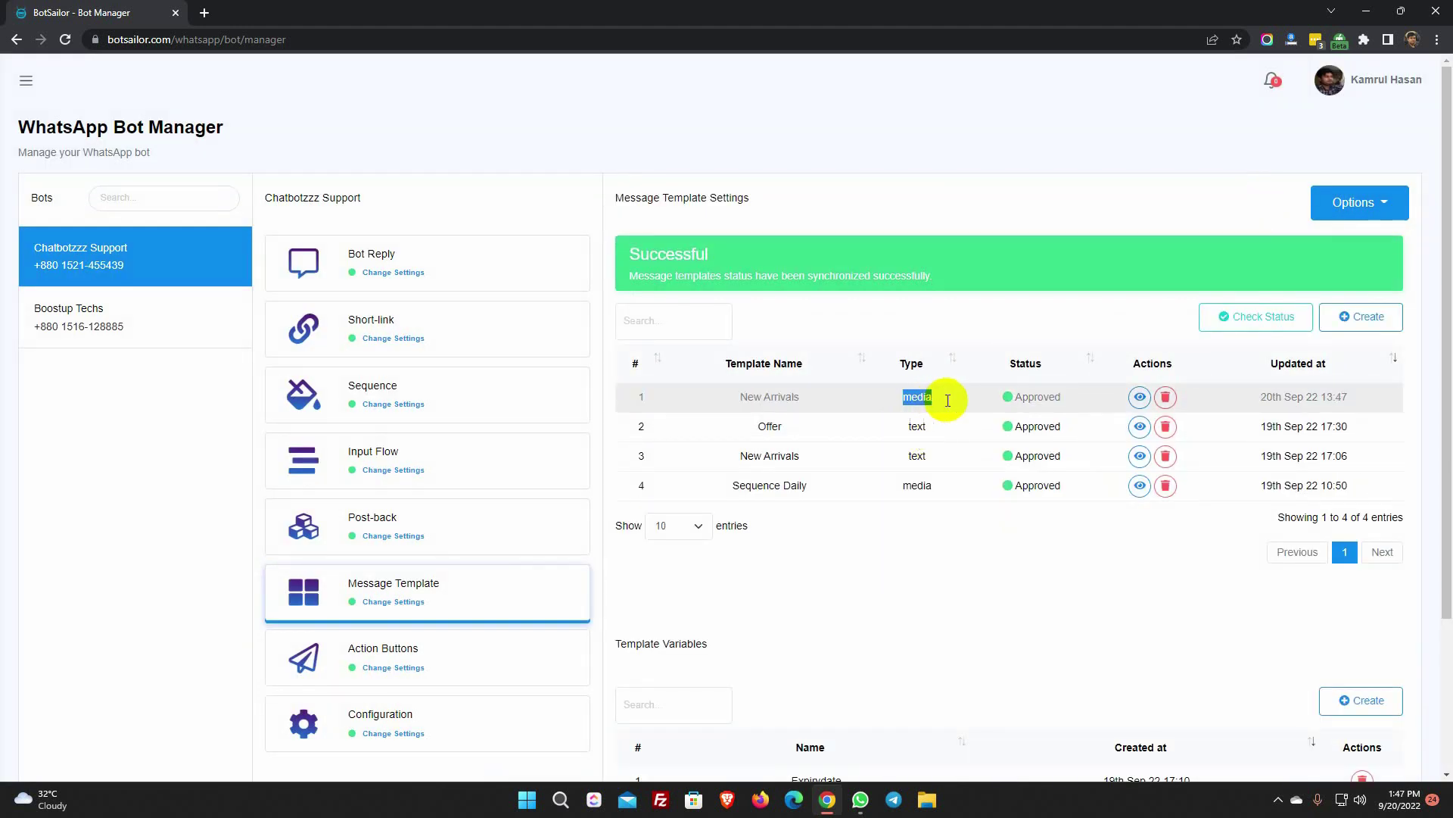
click(1007, 337)
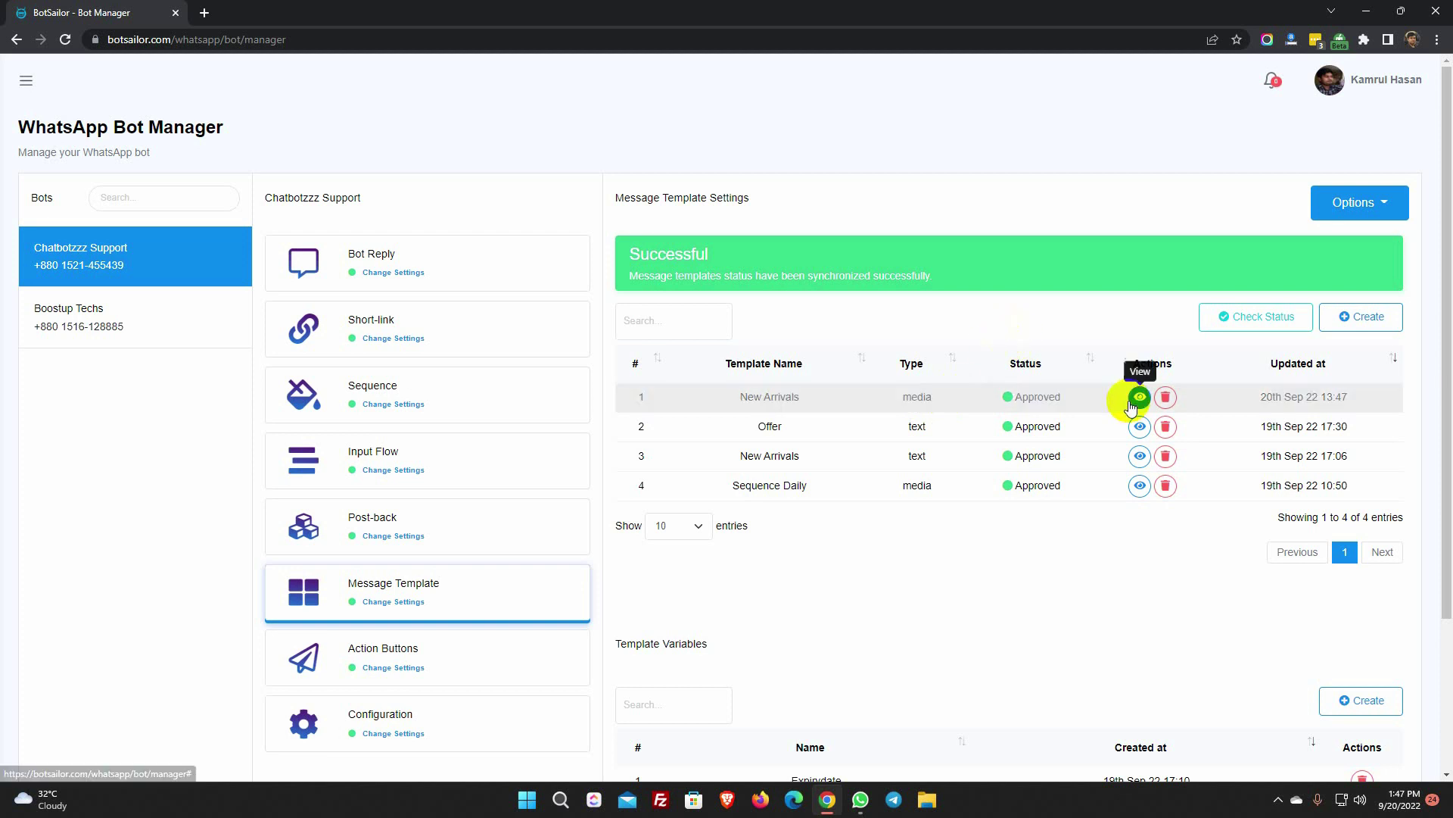
click(26, 80)
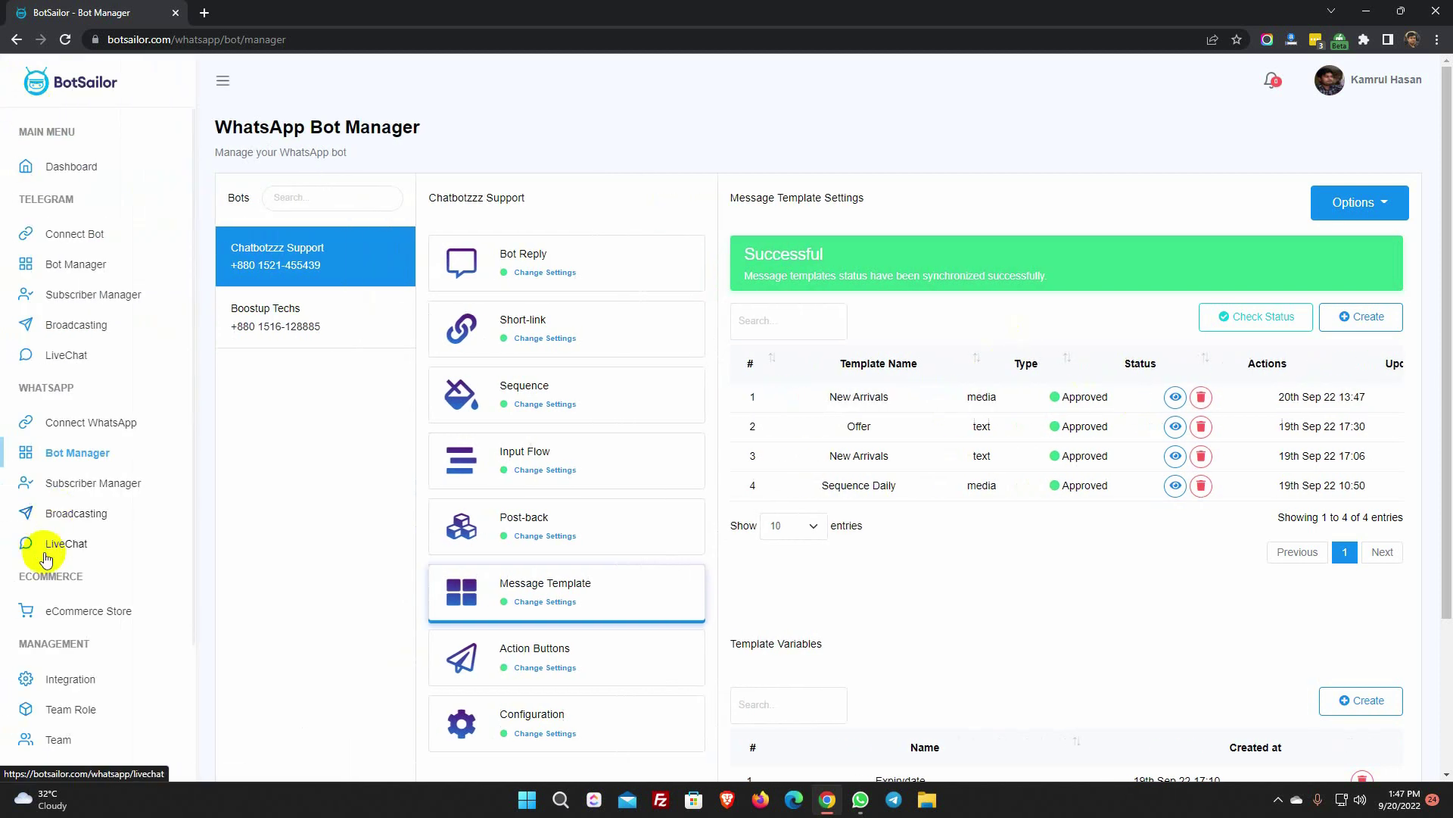
click(68, 544)
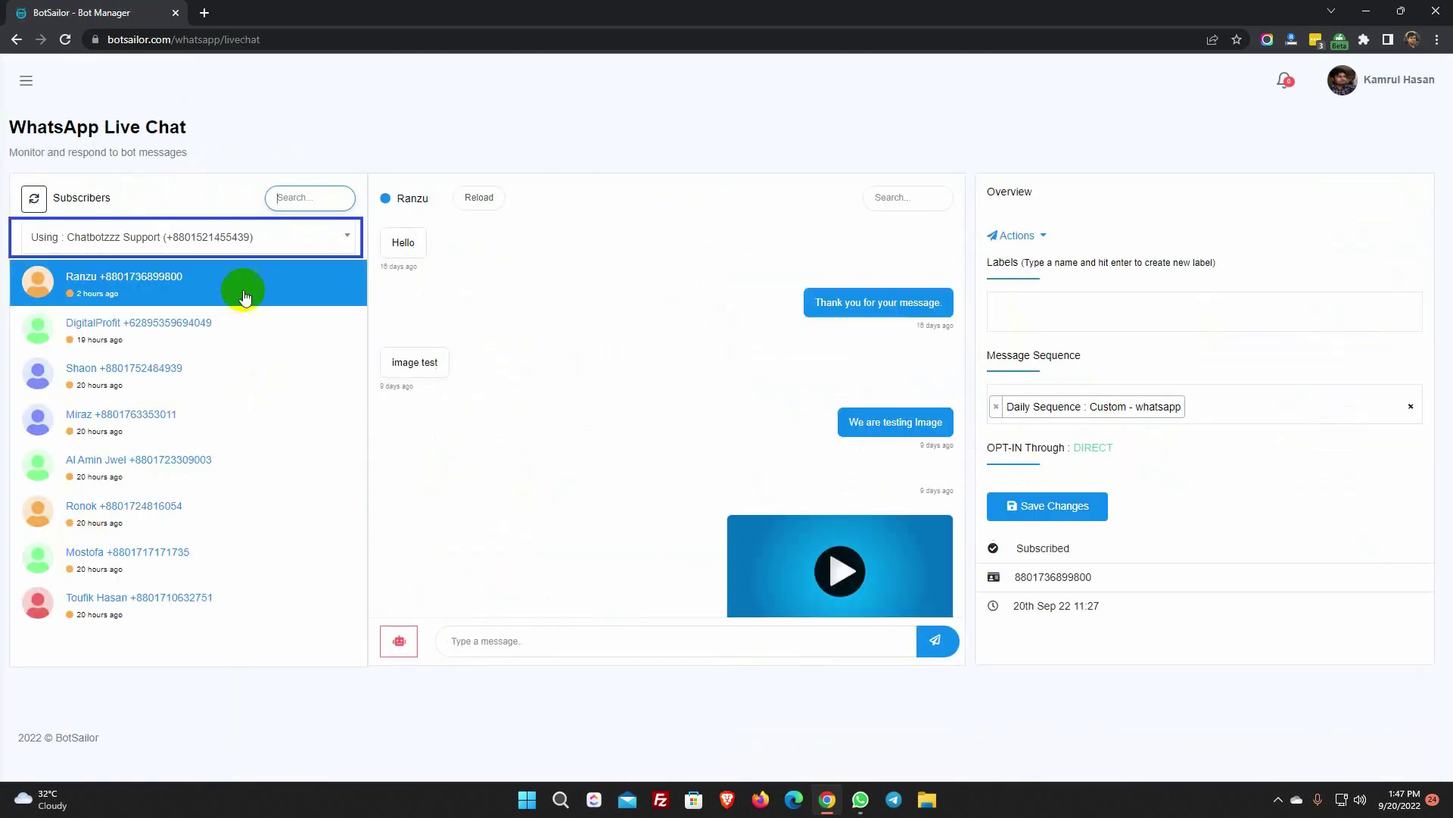
click(160, 239)
click(146, 344)
click(164, 297)
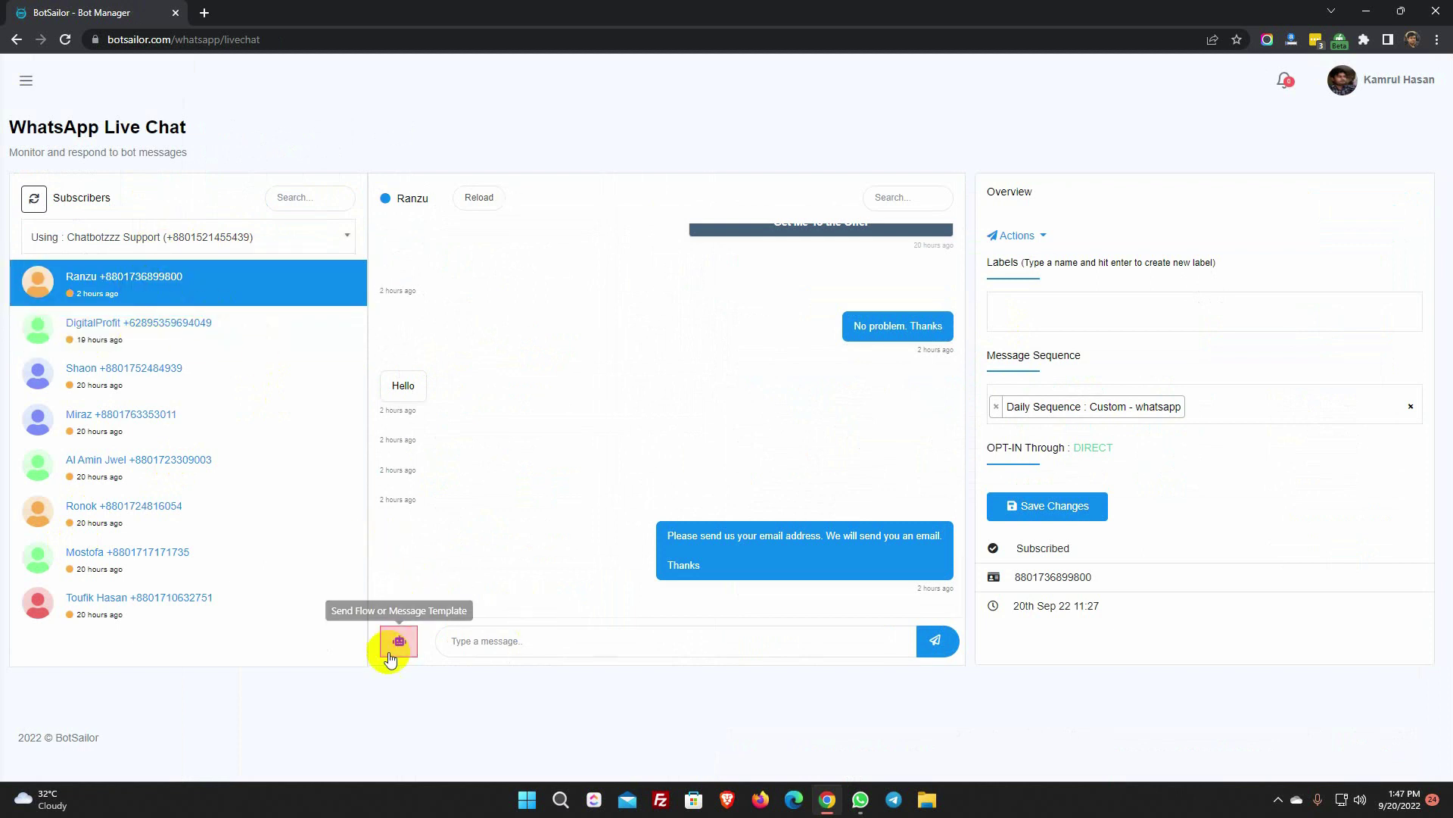
- Send the New Arrivals template with the watch image header to the subscriber, then switch to WhatsApp
click(397, 648)
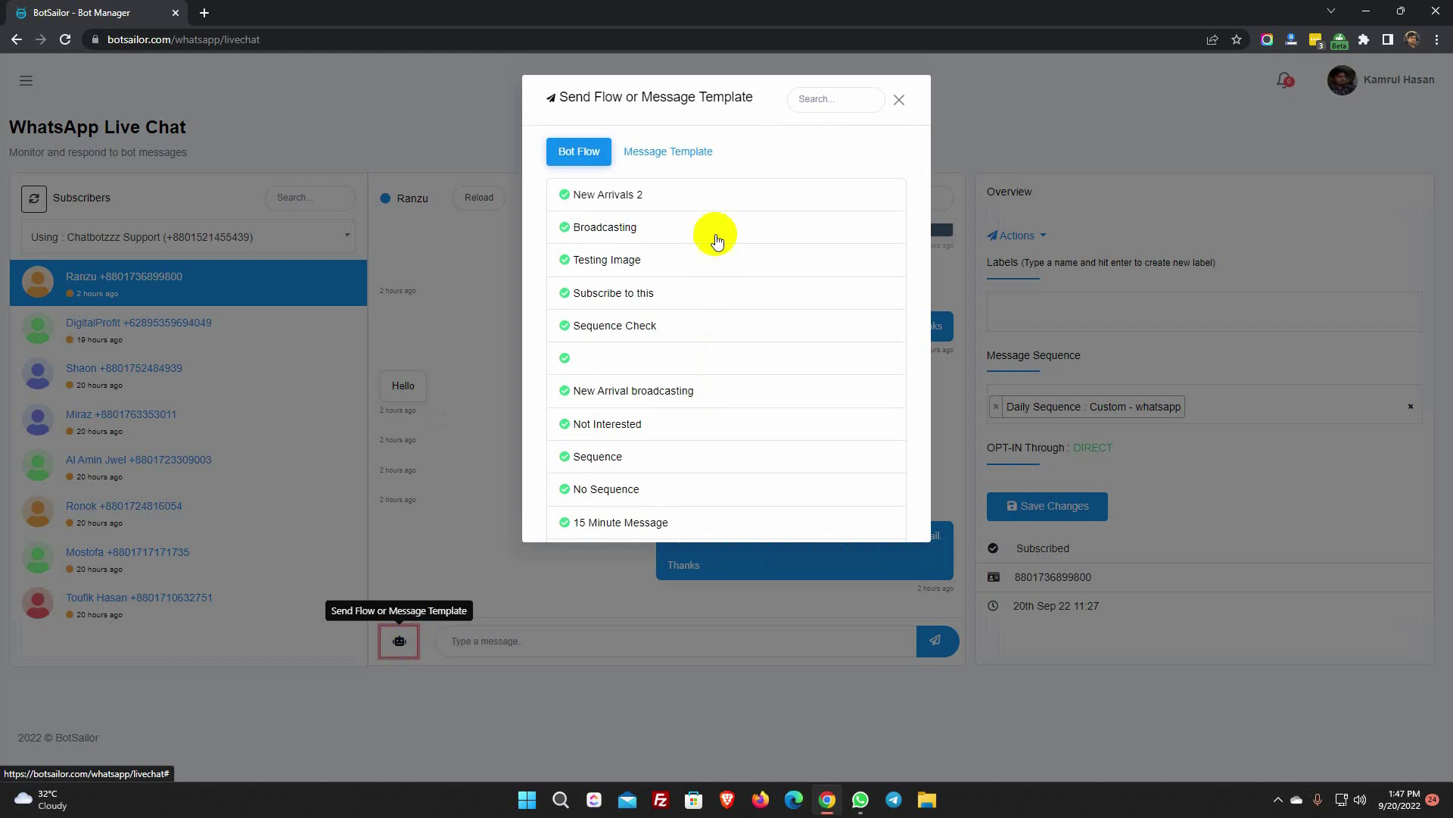
click(666, 155)
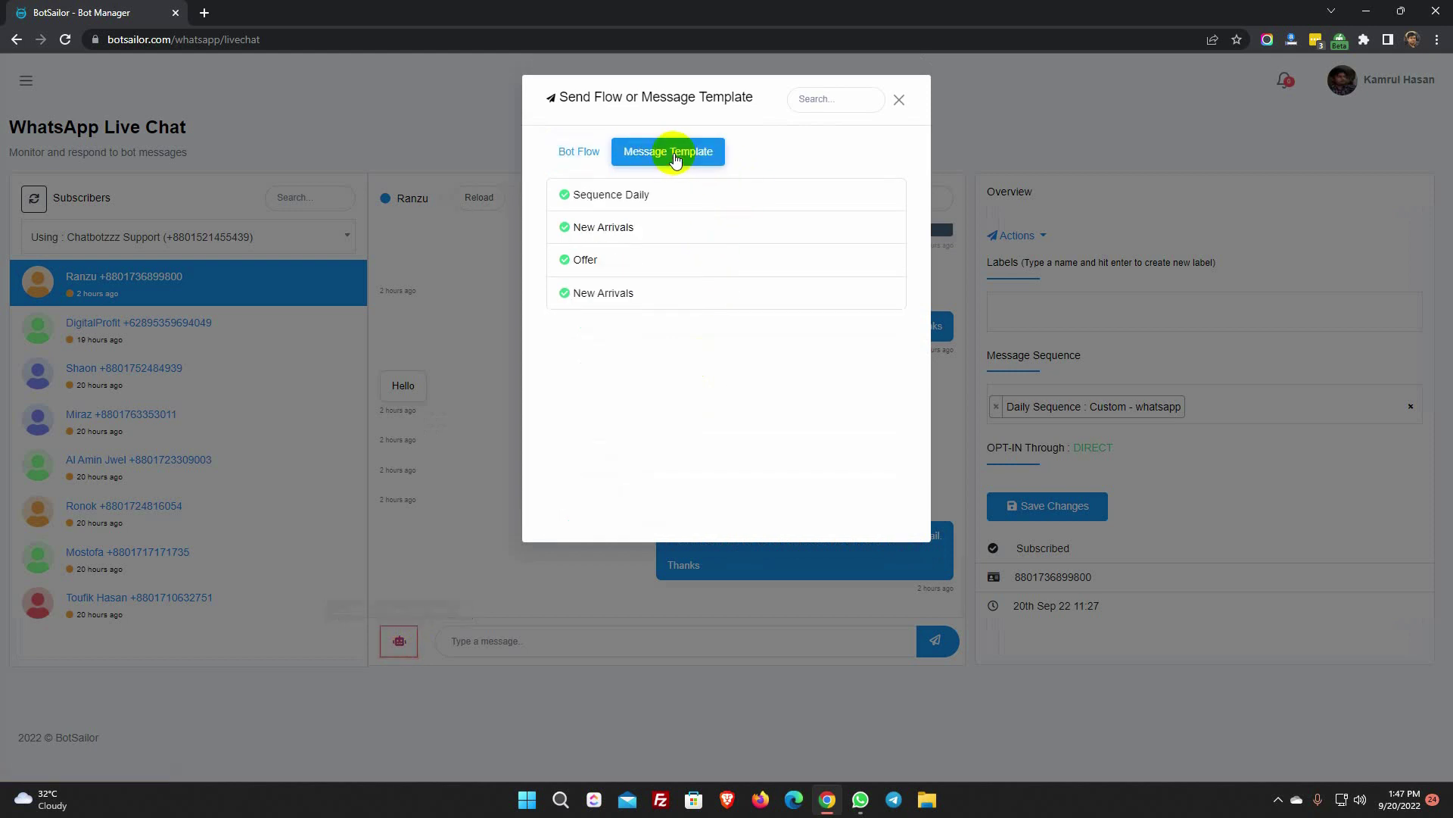
click(606, 301)
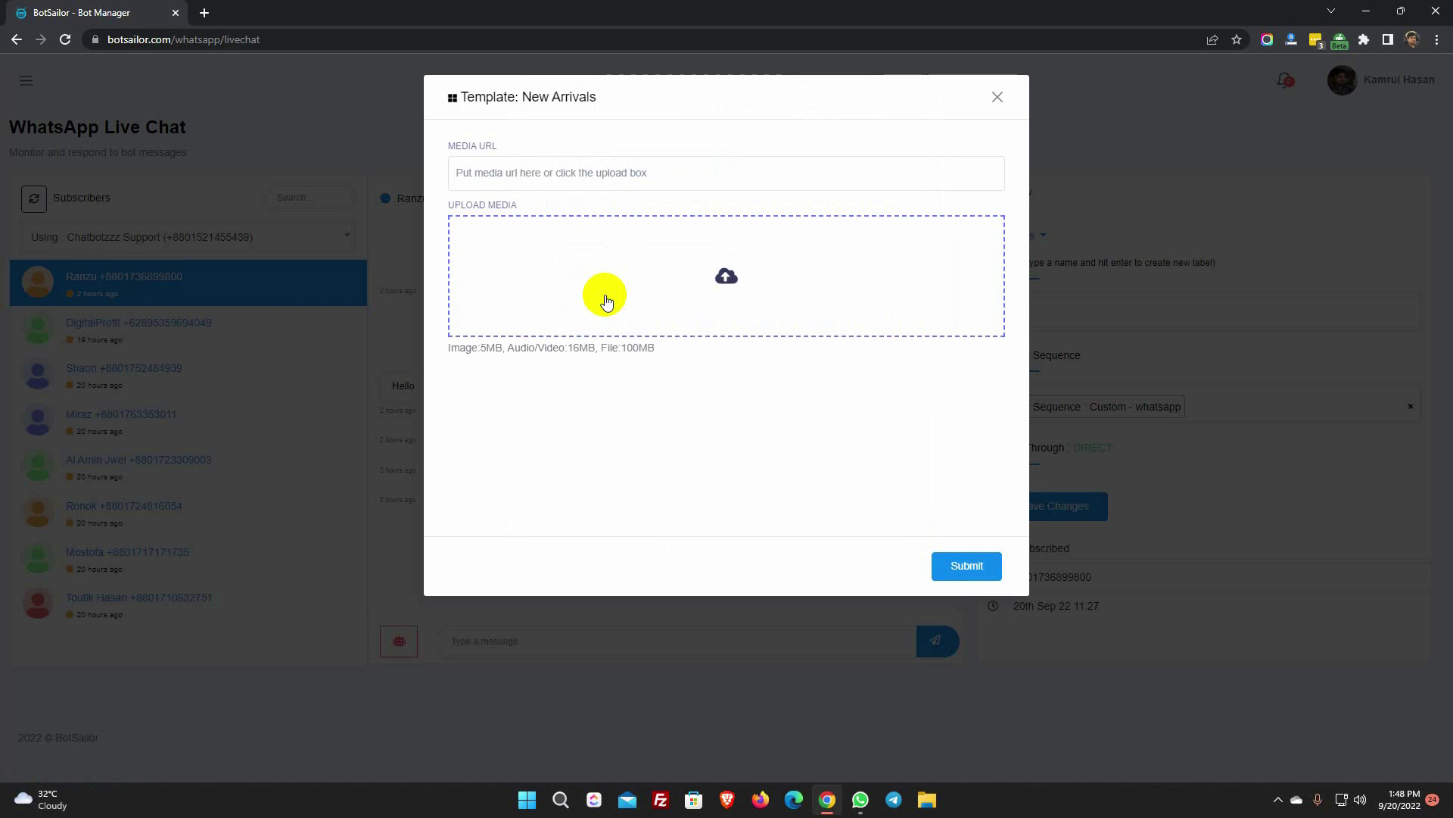
click(726, 279)
click(791, 356)
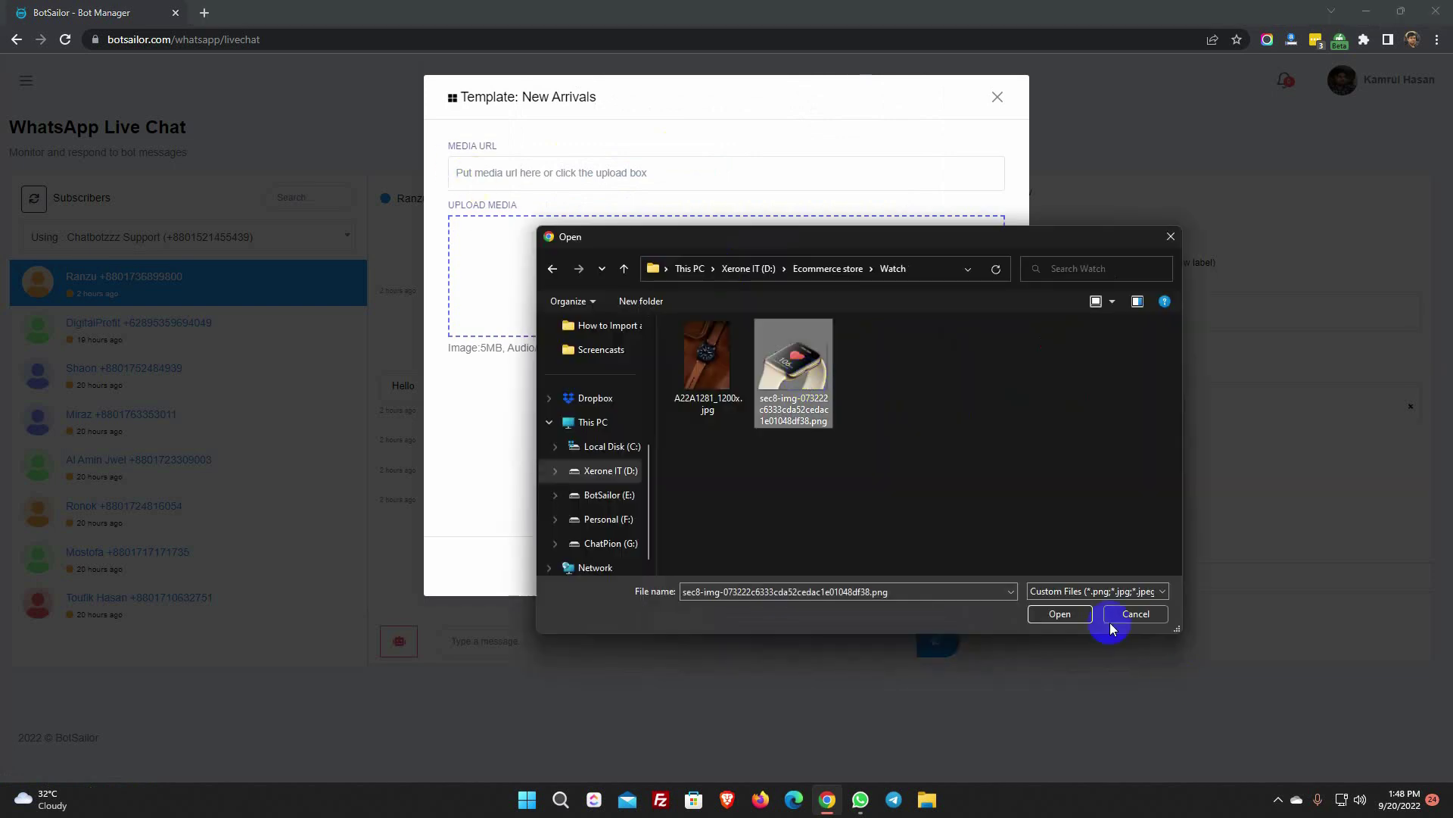
click(1060, 613)
click(962, 567)
click(725, 503)
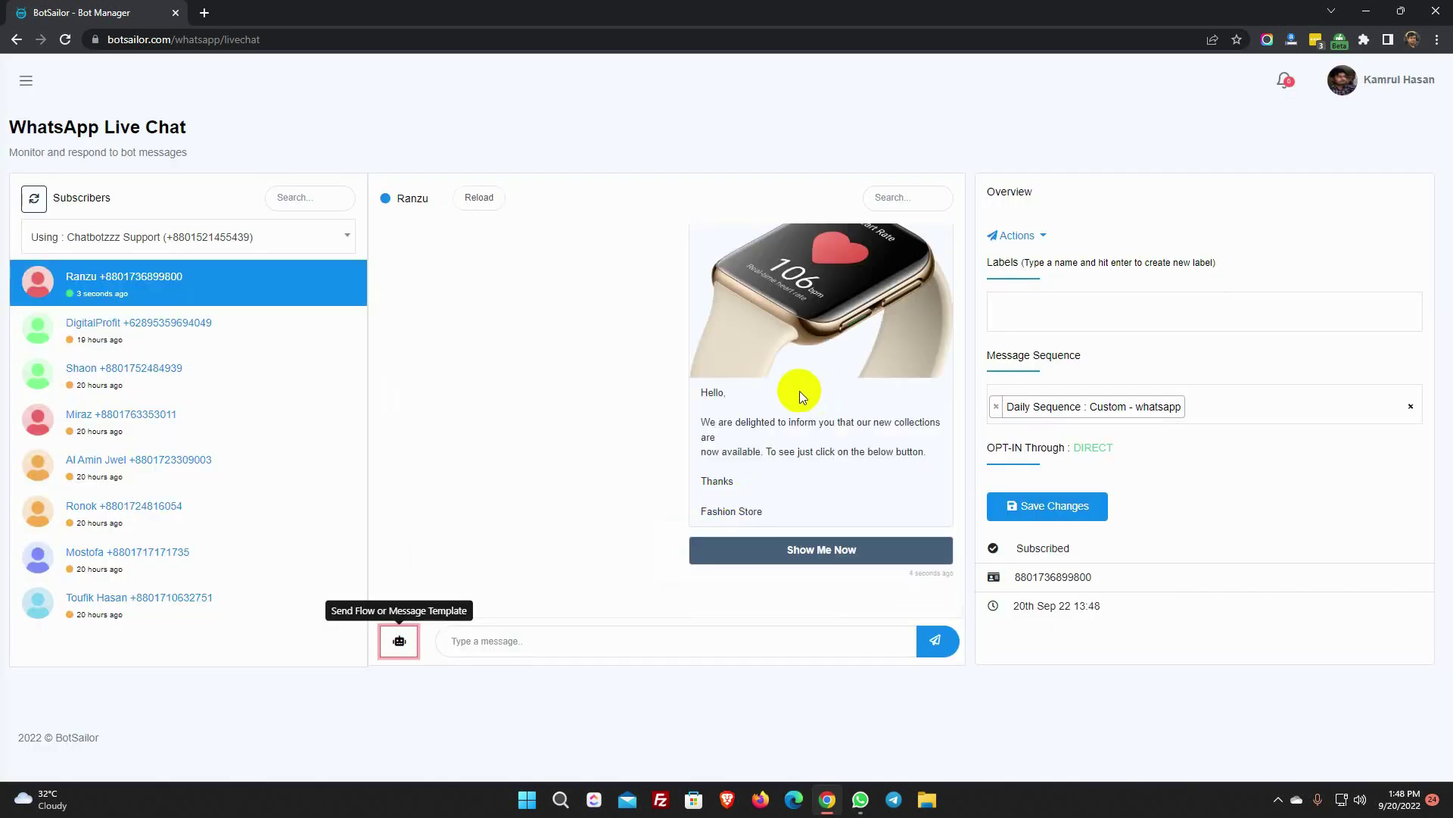
click(861, 799)
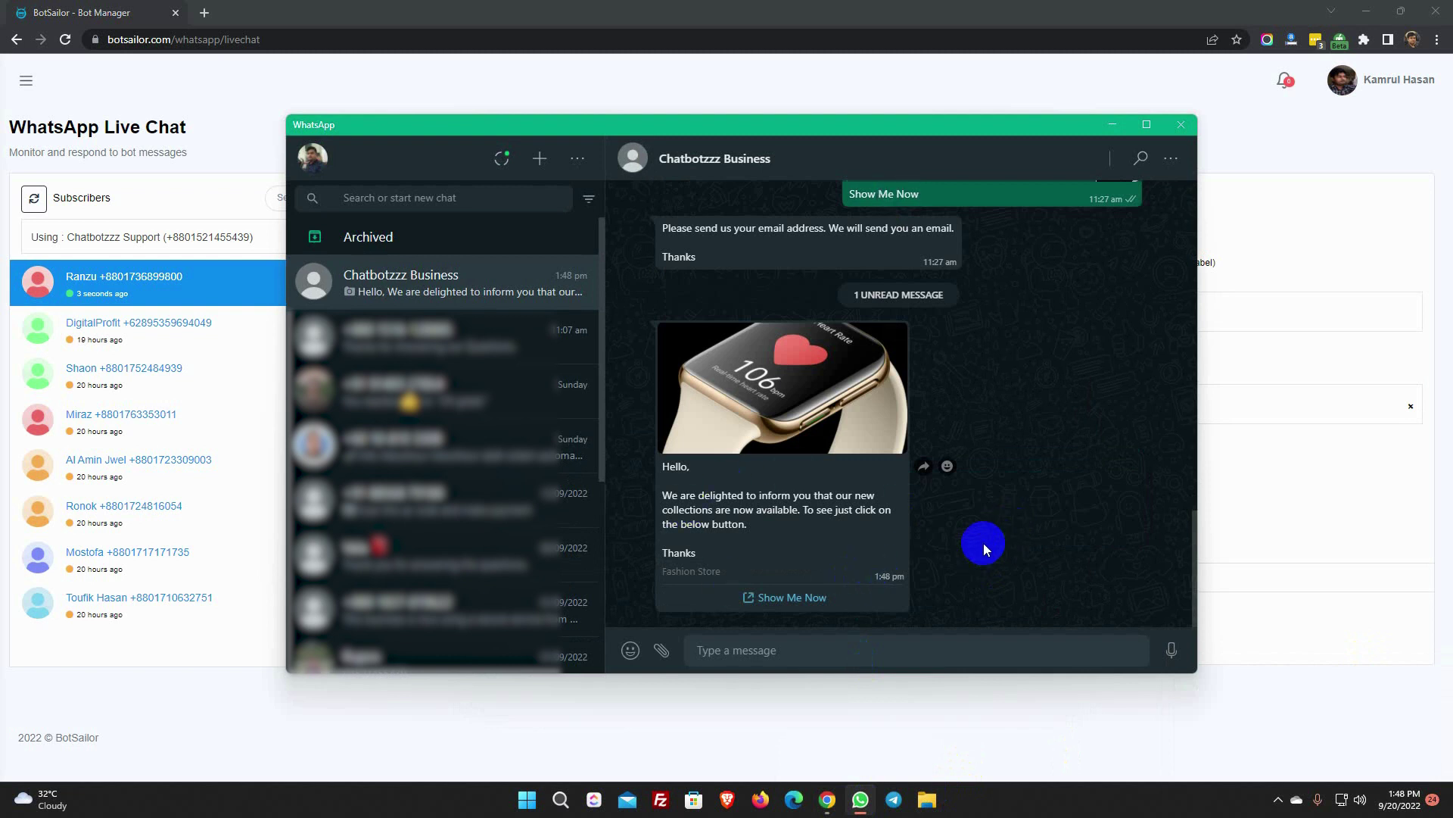
click(780, 604)
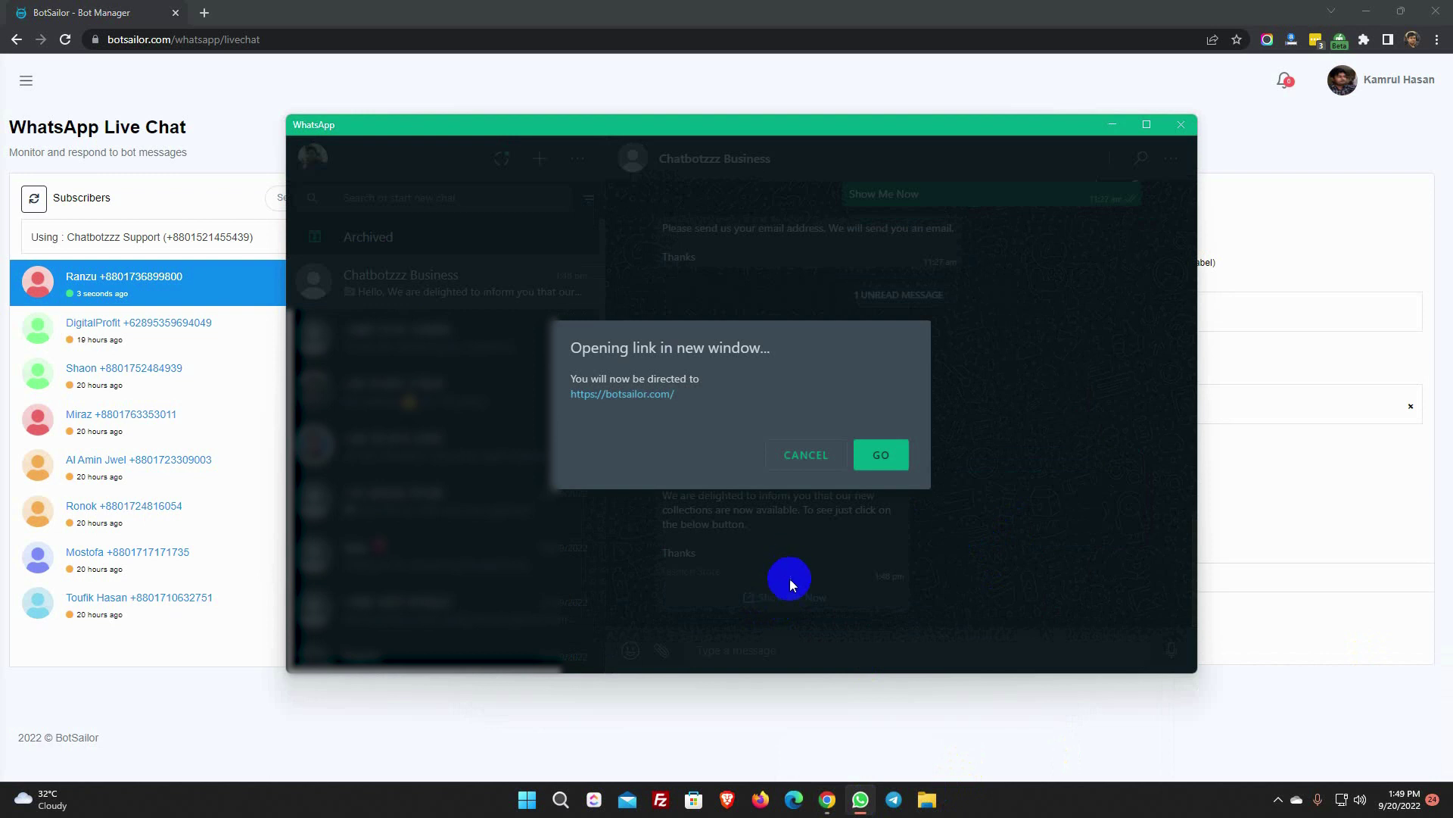
click(878, 460)
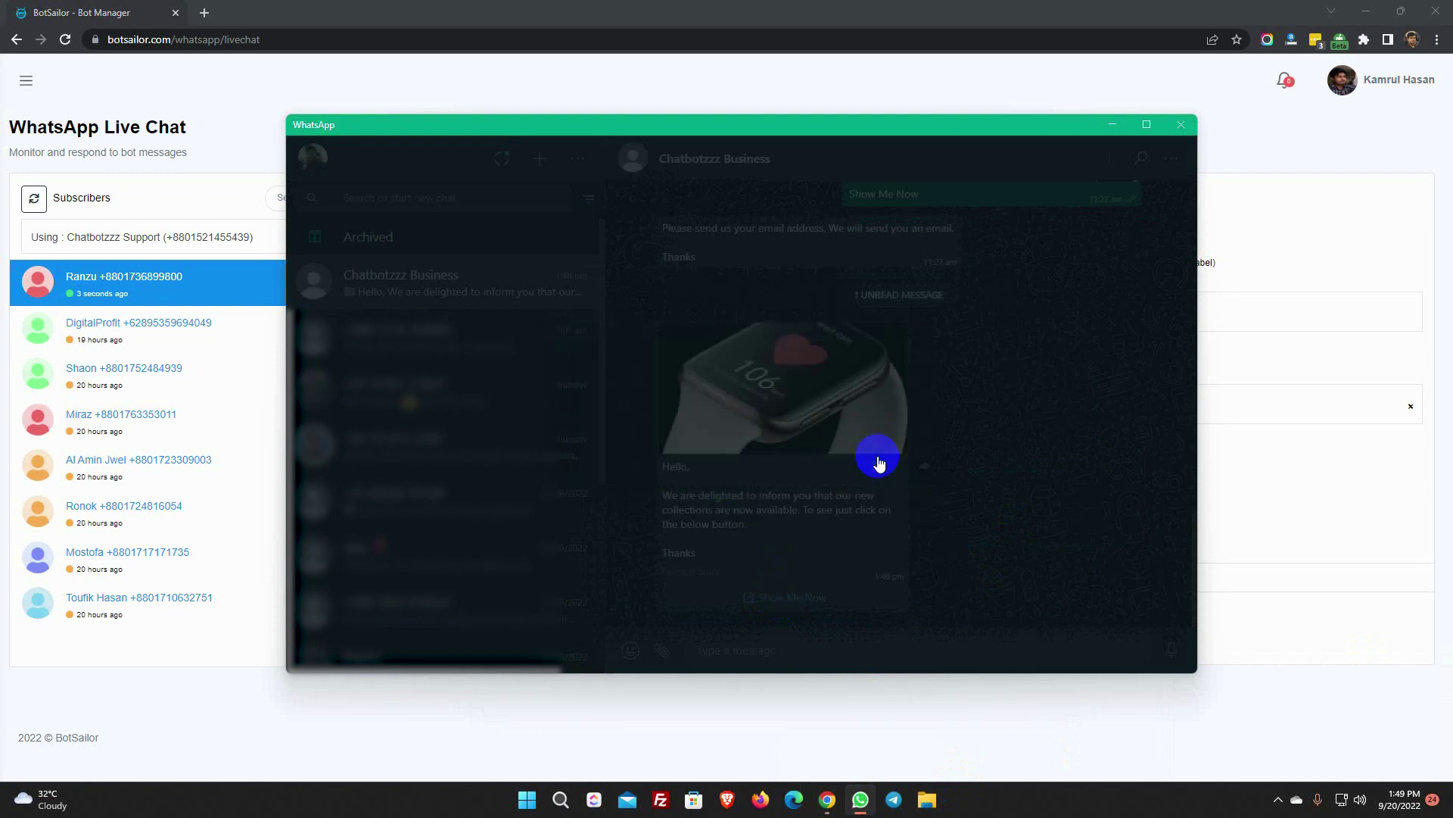